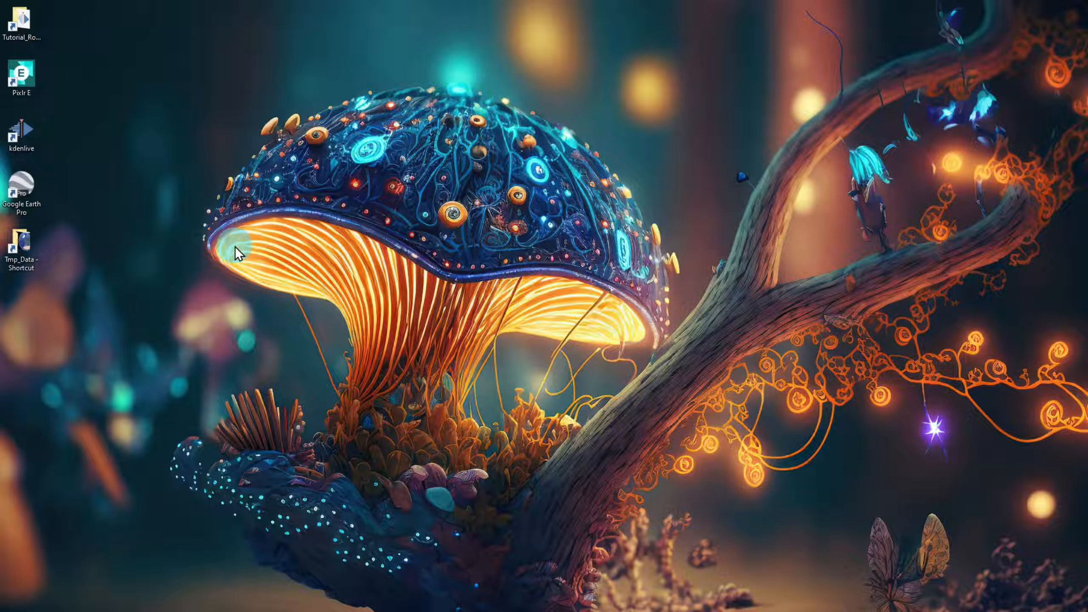
- Switch to the browser and look over the Kdenlive home page
{"action": "key", "text": "alt+Tab"}
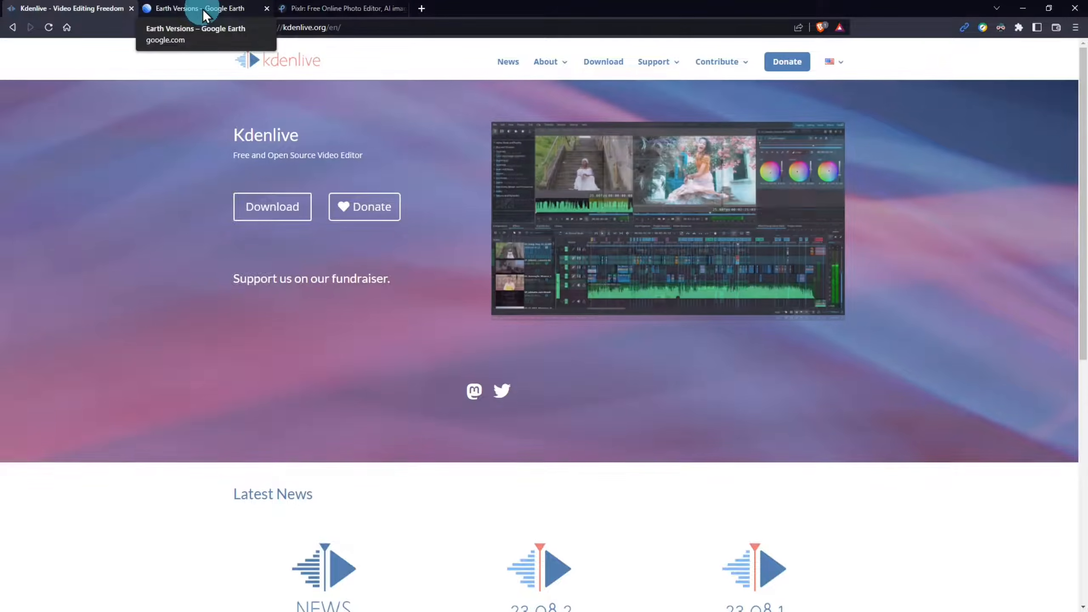
{"action": "scroll", "coordinate": [345, 330], "scroll_direction": "down", "scroll_amount": 5}
{"action": "scroll", "coordinate": [470, 339], "scroll_direction": "up", "scroll_amount": 5}
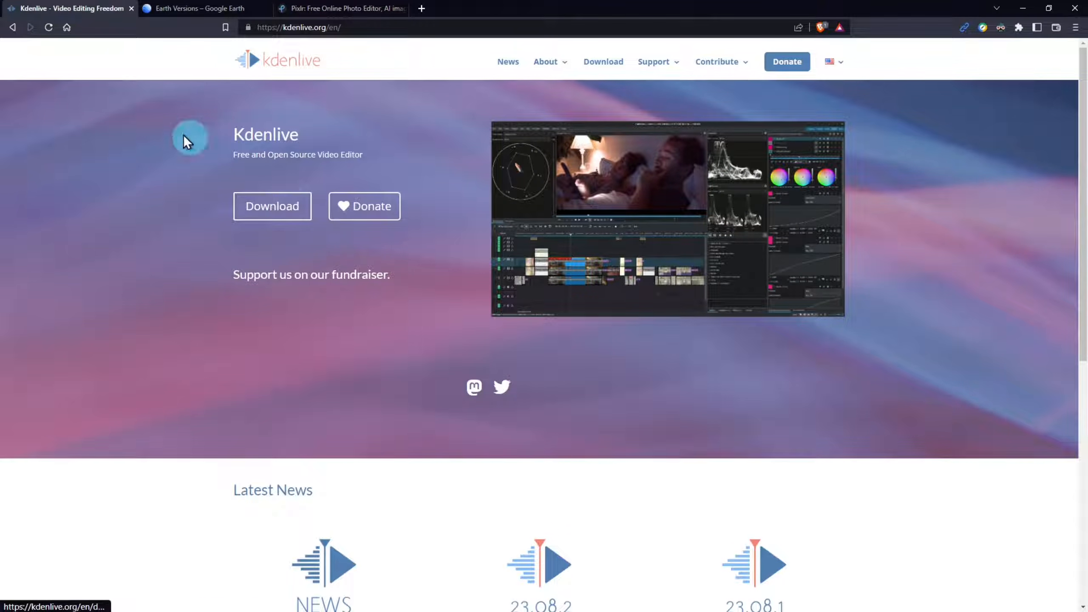
- View the Google Earth versions page and go to its section on Google Earth Pro on desktop
{"action": "left_click", "coordinate": [180, 8]}
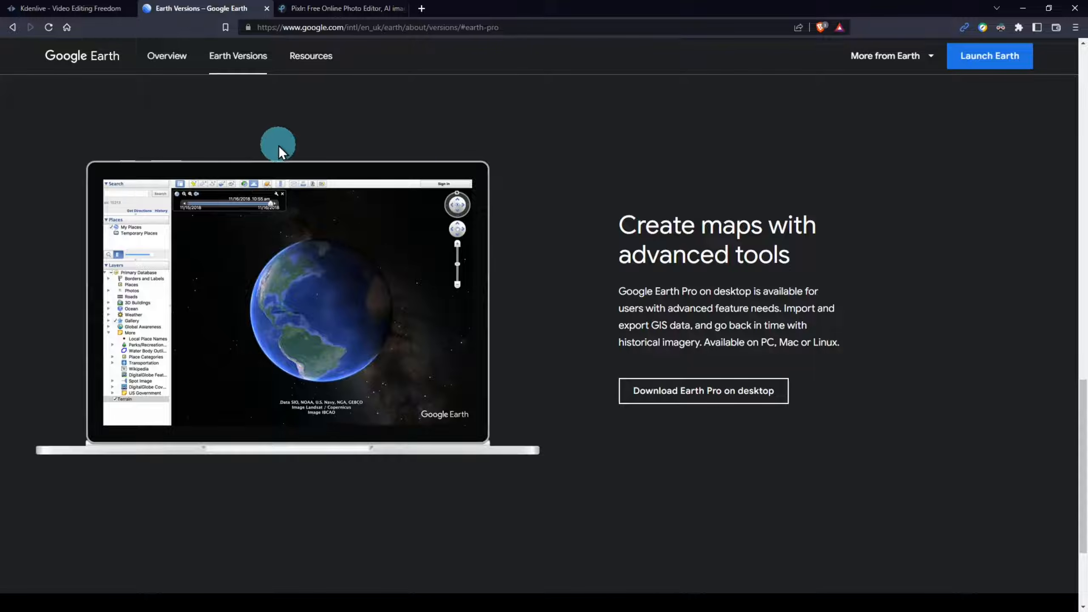
{"action": "scroll", "coordinate": [584, 287], "scroll_direction": "up", "scroll_amount": 10}
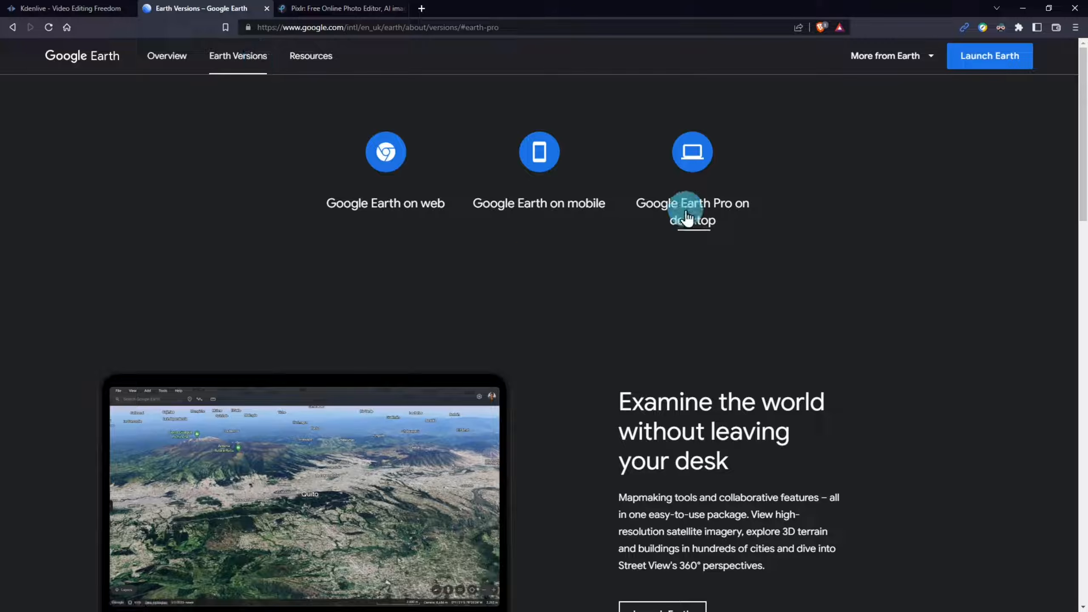
{"action": "left_click", "coordinate": [702, 174]}
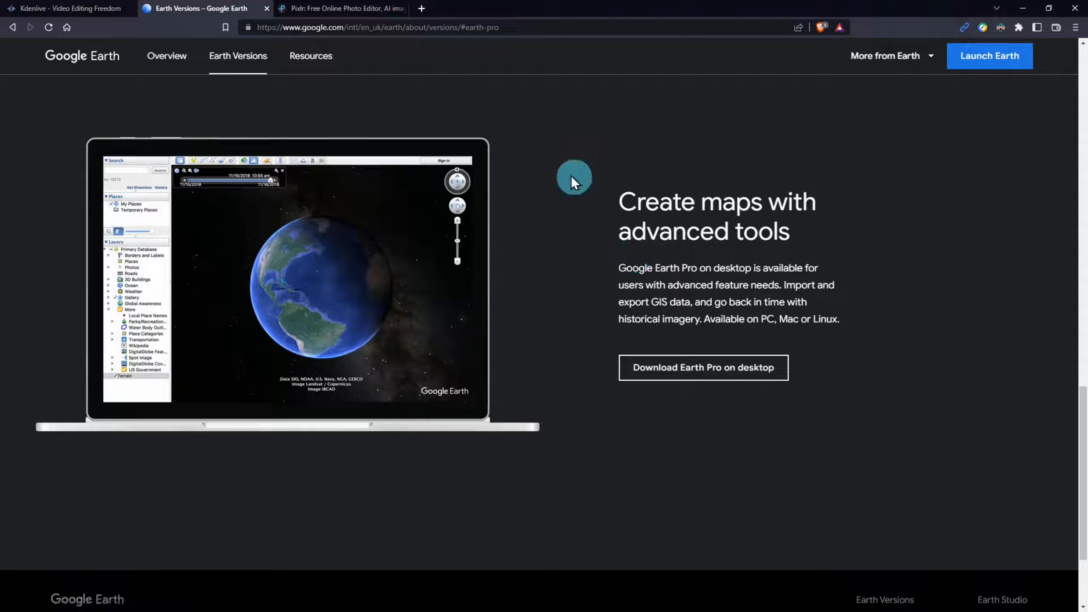
- View the Pixlr website and its suite of free tools, and return to the Pixlr home page
{"action": "left_click", "coordinate": [317, 9]}
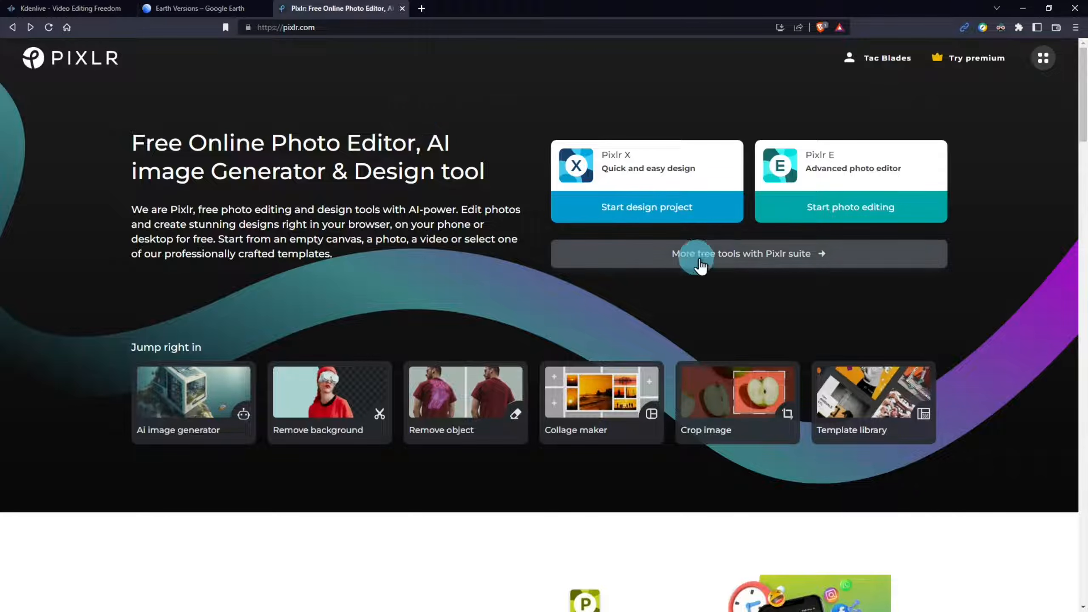
{"action": "left_click", "coordinate": [723, 254]}
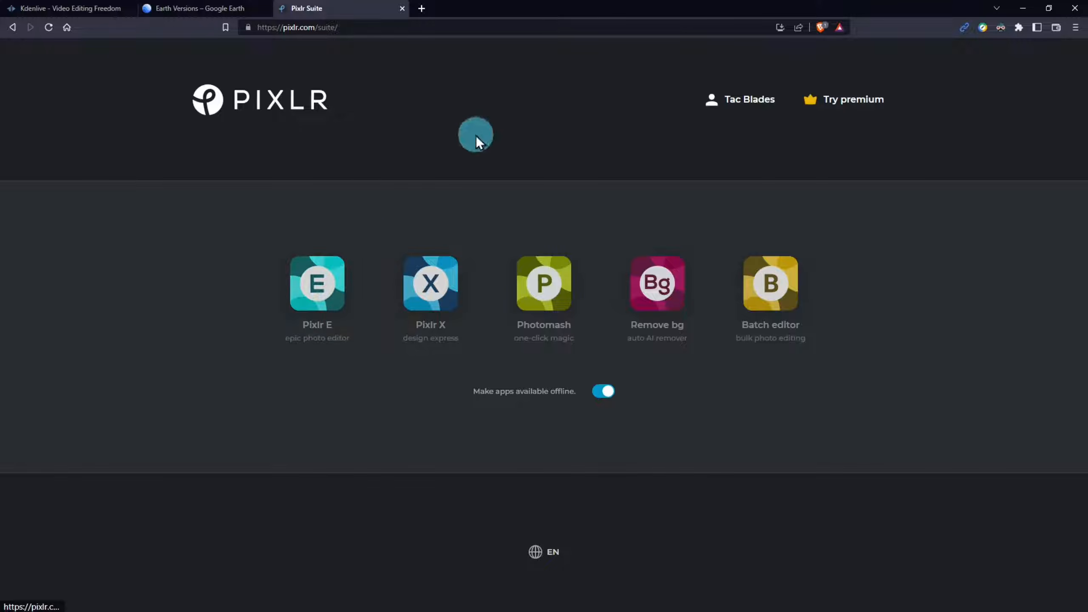
{"action": "left_click", "coordinate": [12, 27]}
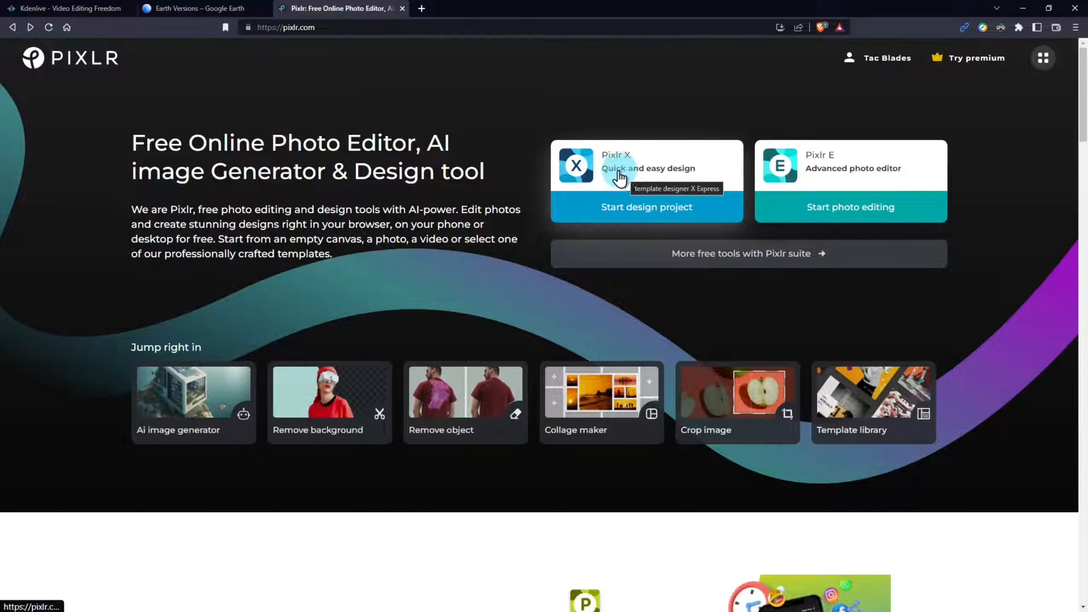
- Open the ROUTE TECHNIQUE thumbnail project in Pixlr X, return to its home page and minimize the browser
{"action": "left_click", "coordinate": [605, 171]}
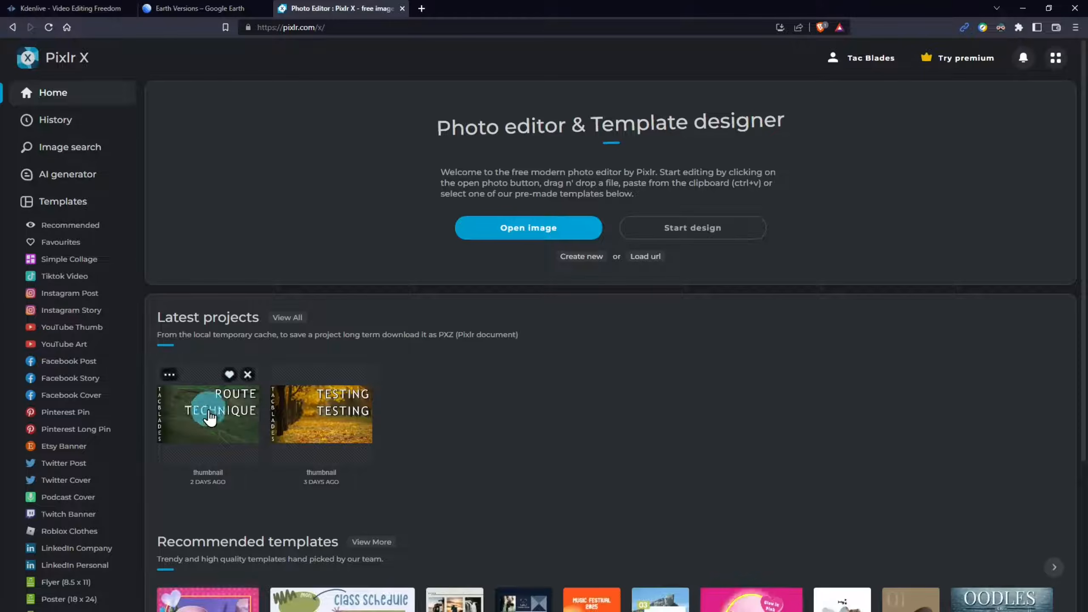
{"action": "left_click", "coordinate": [209, 412]}
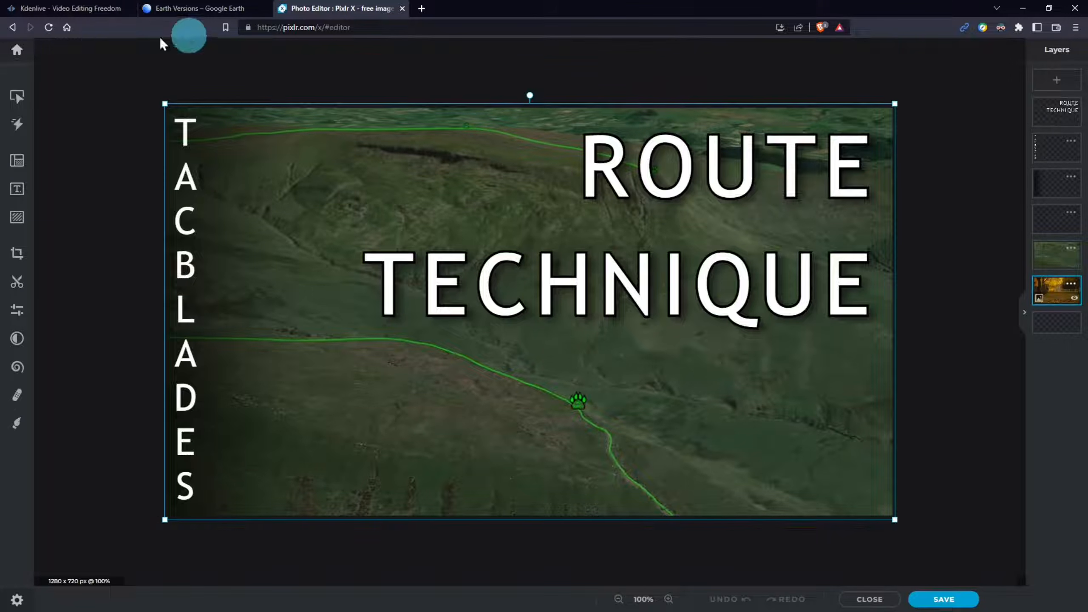
{"action": "left_click", "coordinate": [17, 50]}
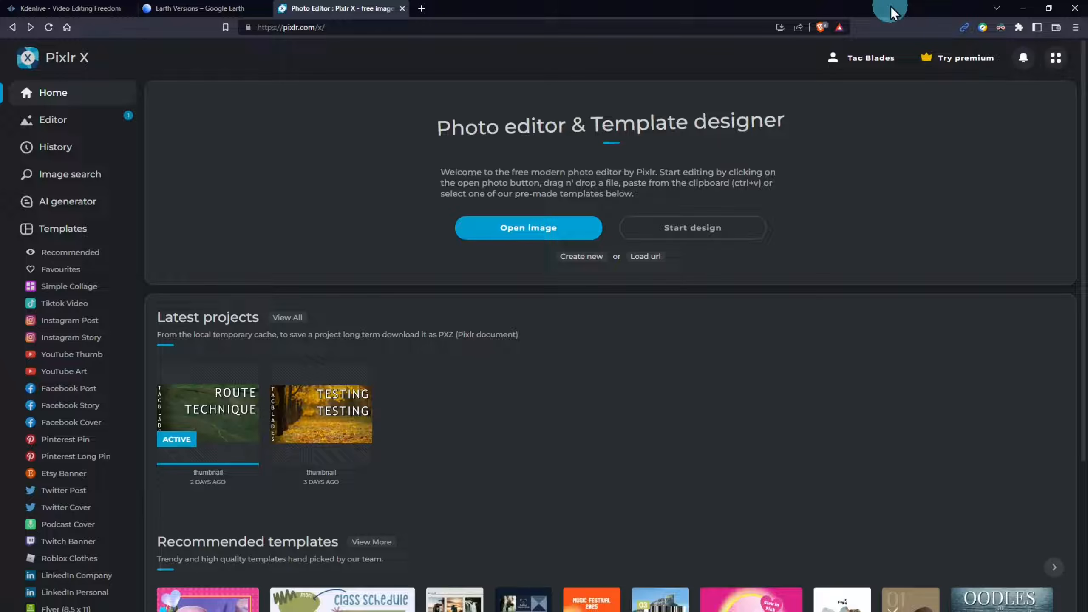
{"action": "left_click", "coordinate": [1024, 9]}
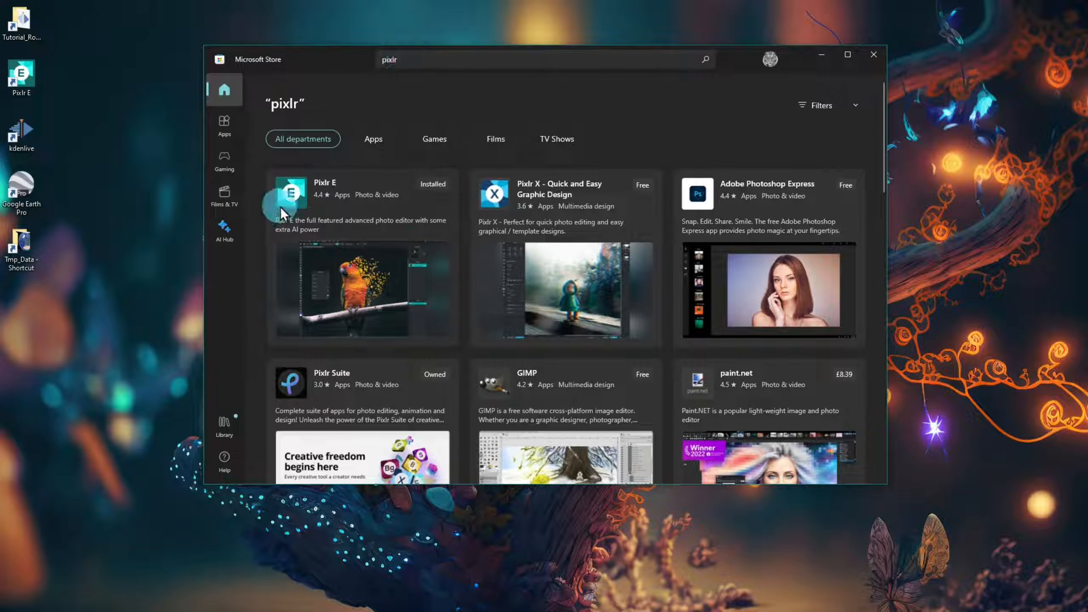
- Check the Pixlr E listing in the Microsoft Store, close the store, and briefly open the Pixlr E desktop app
{"action": "left_click", "coordinate": [37, 80]}
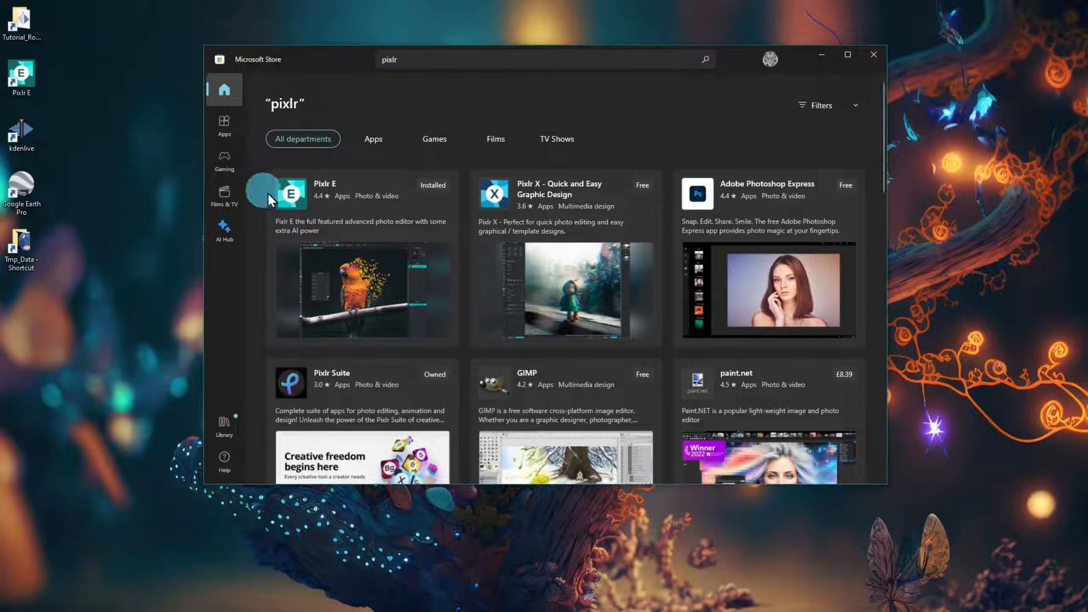
{"action": "mouse_move", "coordinate": [362, 195]}
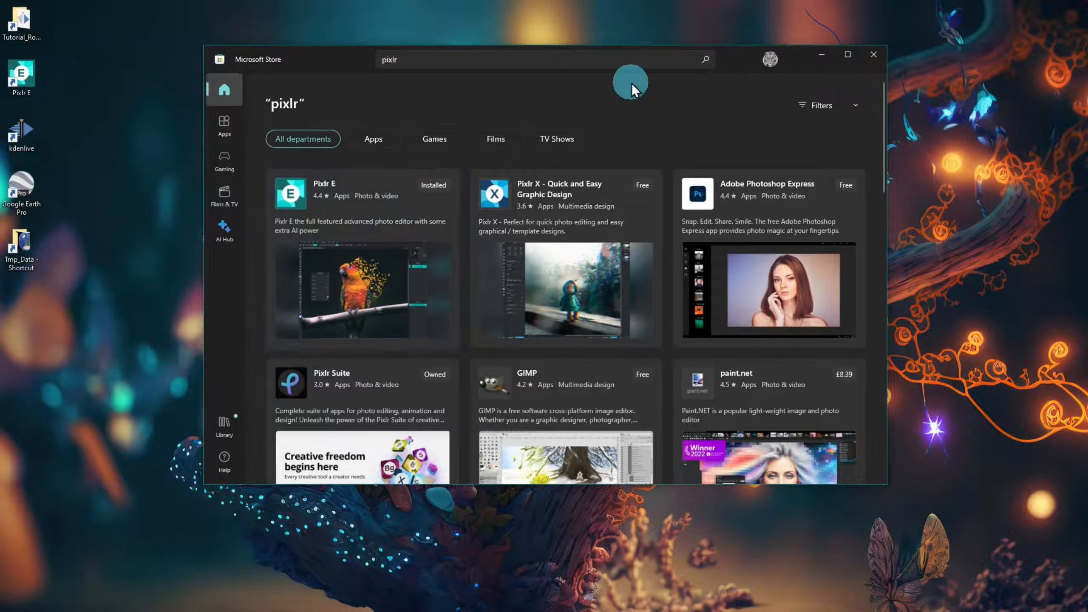
{"action": "left_click", "coordinate": [874, 55]}
{"action": "double_click", "coordinate": [23, 78]}
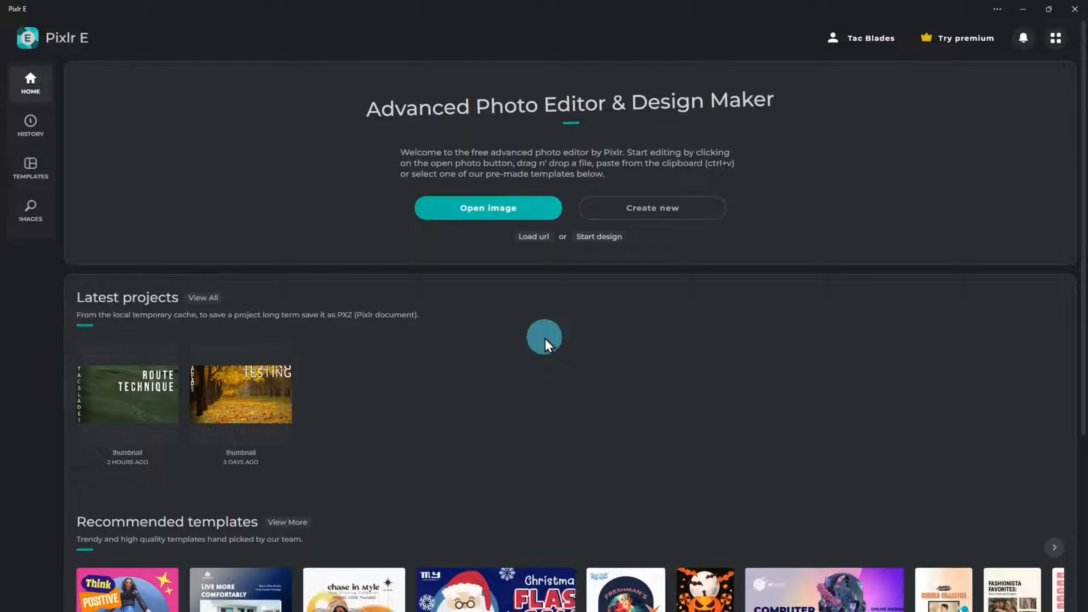
{"action": "left_click", "coordinate": [1077, 8]}
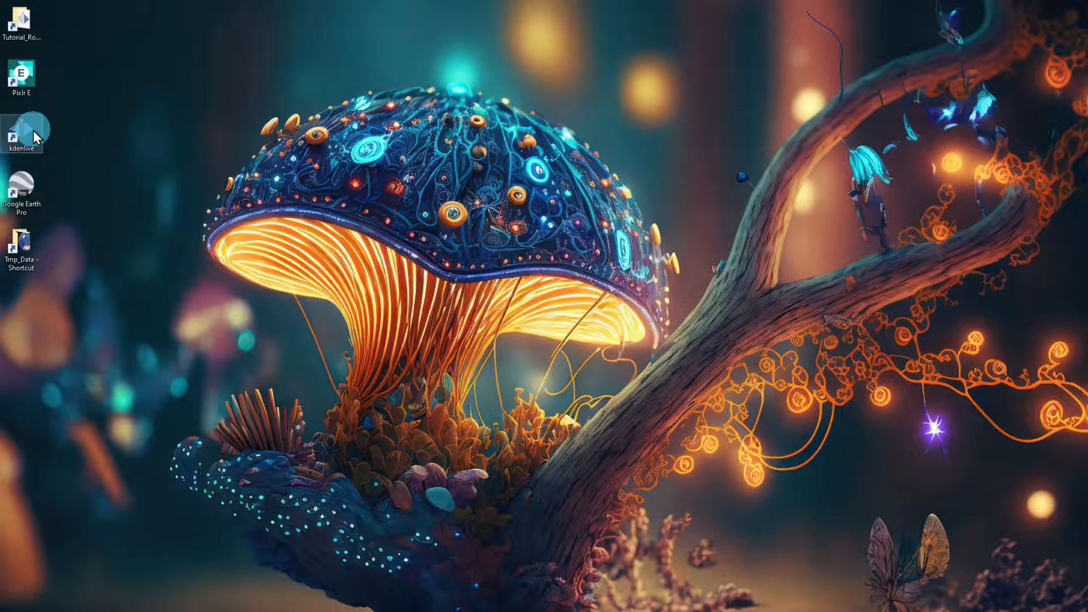
- Launch Kdenlive with the Tutorial_Route project, enlarge the monitor area and fit the whole intro clip in the timeline
{"action": "double_click", "coordinate": [33, 131]}
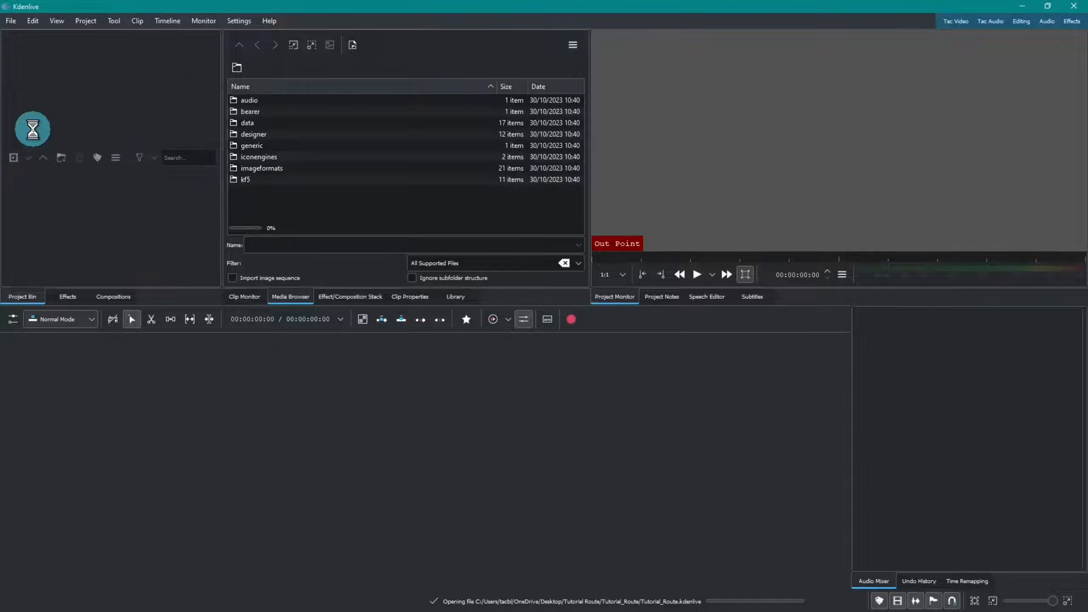
{"action": "left_click", "coordinate": [82, 161]}
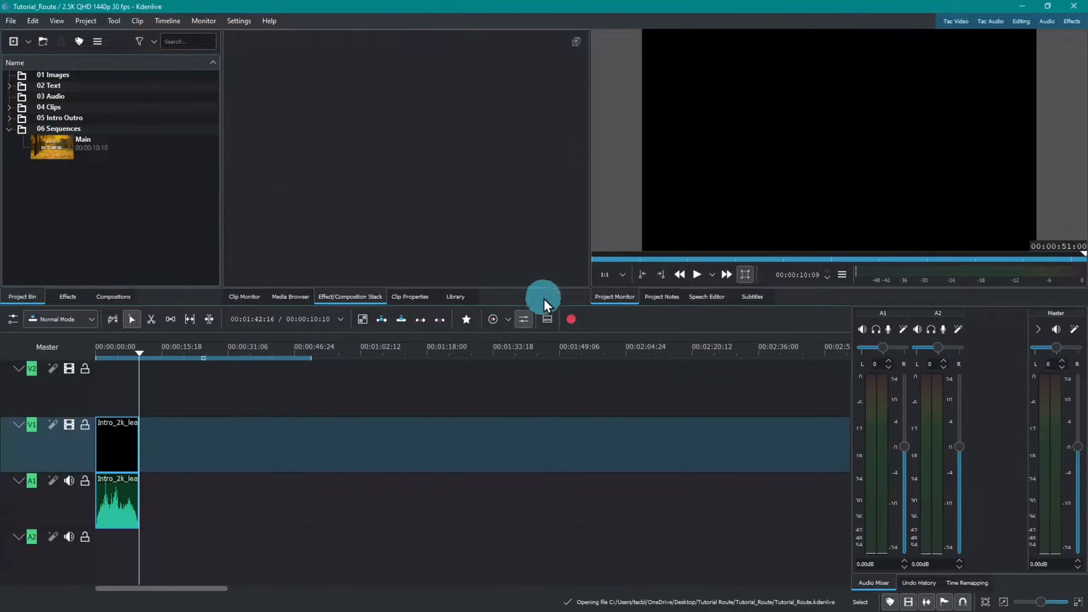
{"action": "left_click_drag", "start_coordinate": [544, 305], "coordinate": [551, 381]}
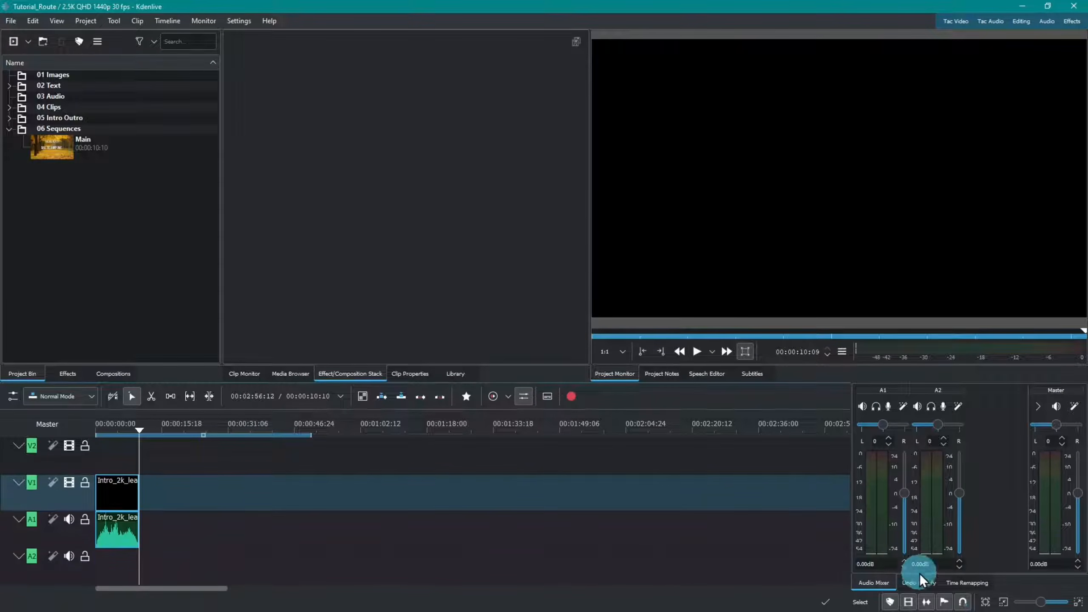
{"action": "left_click", "coordinate": [985, 602]}
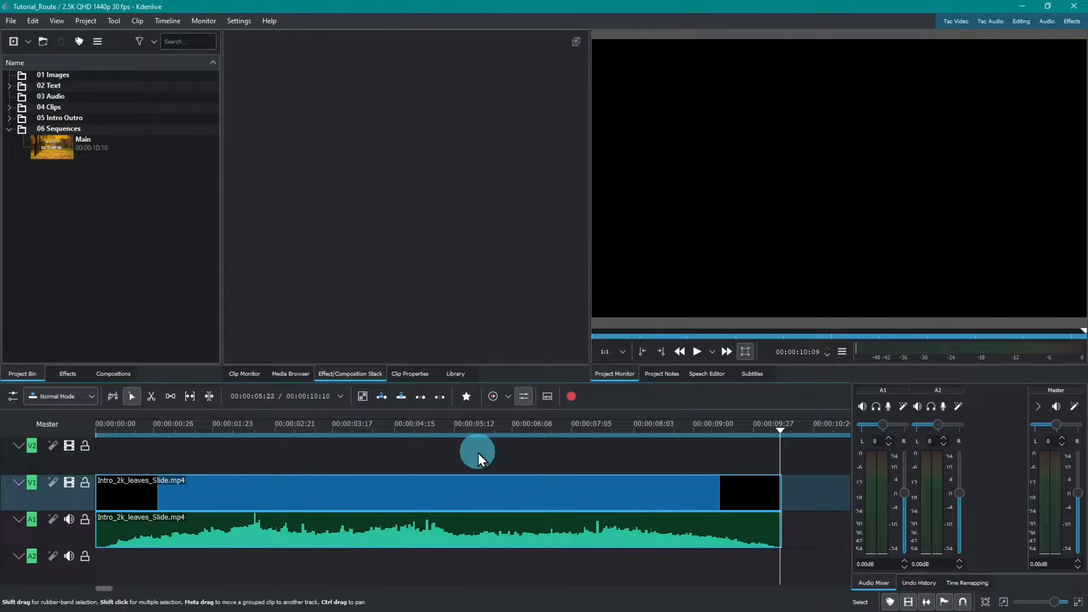
- Scrub through the Intro_2k_leaves_Slide.mp4 clip in the timeline to preview its title animation
{"action": "left_click", "coordinate": [172, 428]}
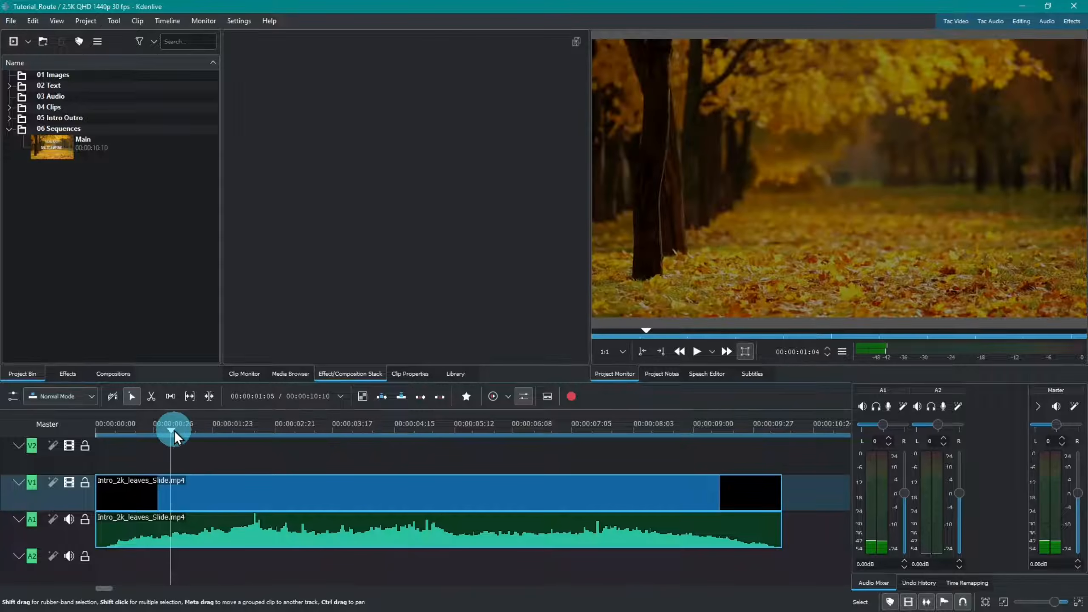
{"action": "left_click_drag", "start_coordinate": [173, 432], "coordinate": [406, 429]}
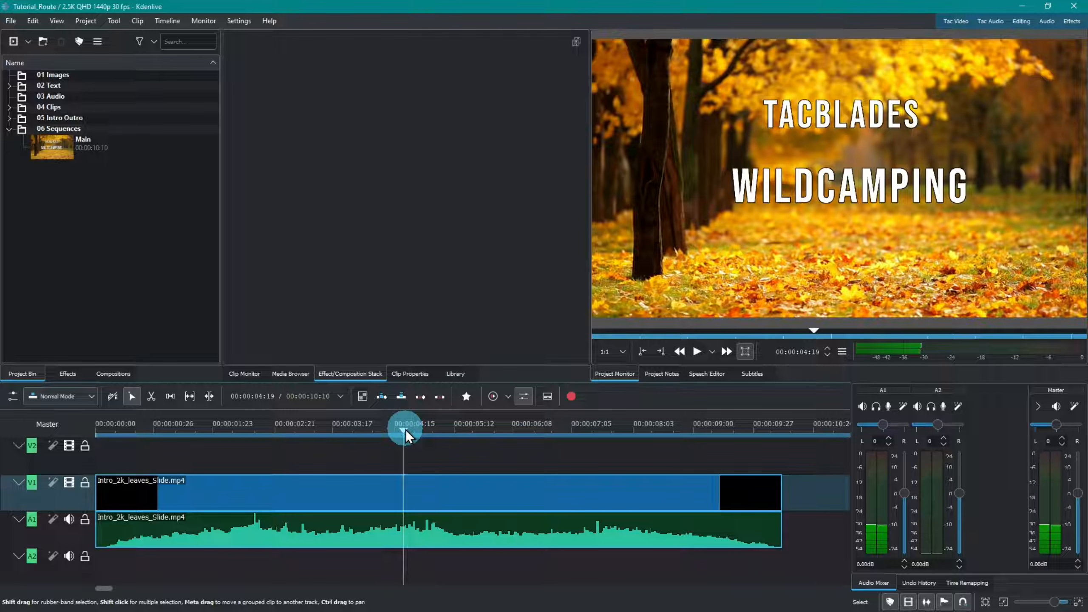
{"action": "mouse_move", "coordinate": [405, 429]}
{"action": "left_mouse_down"}
{"action": "mouse_move", "coordinate": [490, 434]}
{"action": "mouse_move", "coordinate": [289, 417]}
{"action": "mouse_move", "coordinate": [439, 424]}
{"action": "mouse_move", "coordinate": [386, 422]}
{"action": "left_mouse_up"}
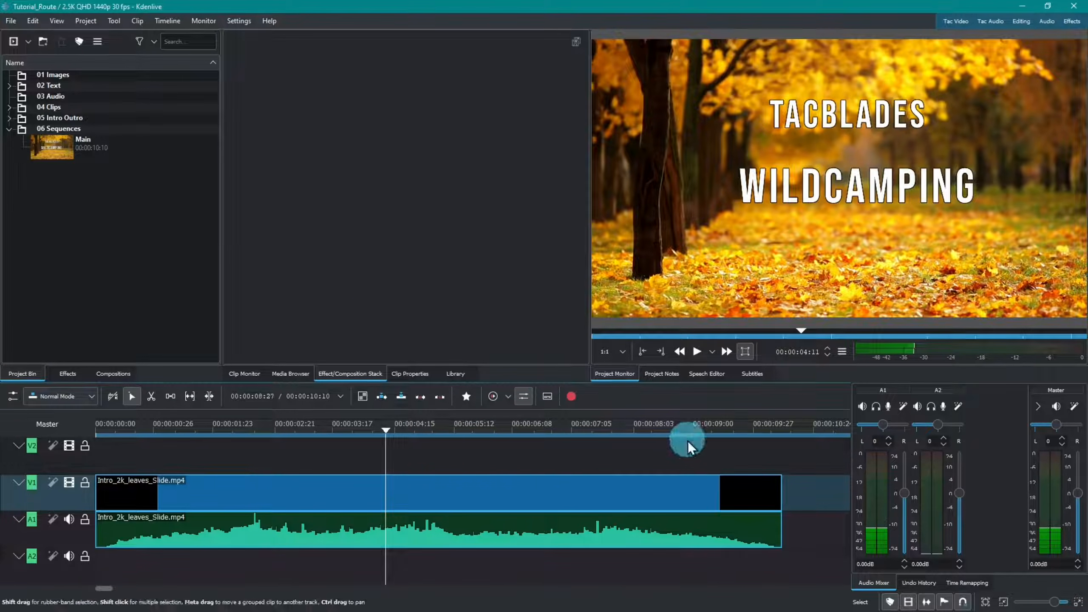
- Compare the Tac Video and Tac Audio workspace layouts, return to Tac Video and close Kdenlive
{"action": "left_click", "coordinate": [960, 21]}
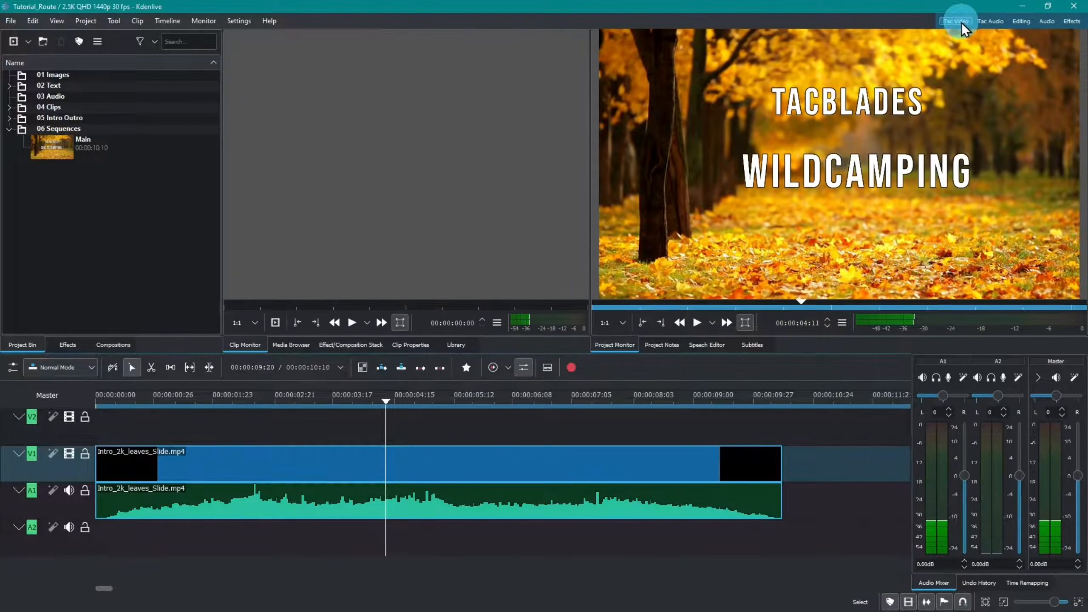
{"action": "left_click", "coordinate": [989, 21]}
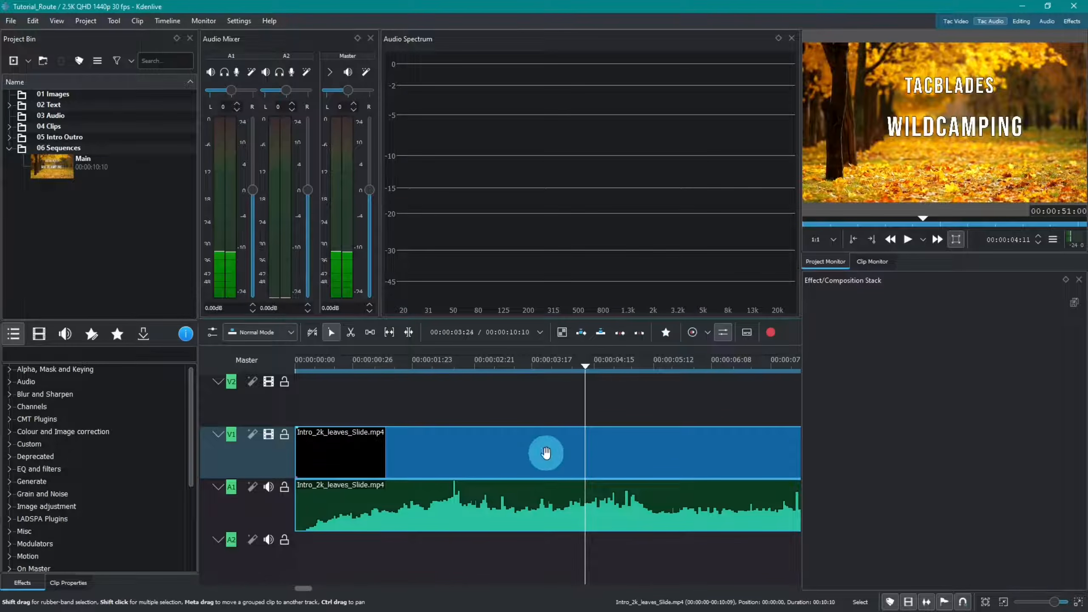
{"action": "left_click_drag", "start_coordinate": [585, 366], "coordinate": [471, 368]}
{"action": "left_click", "coordinate": [958, 21]}
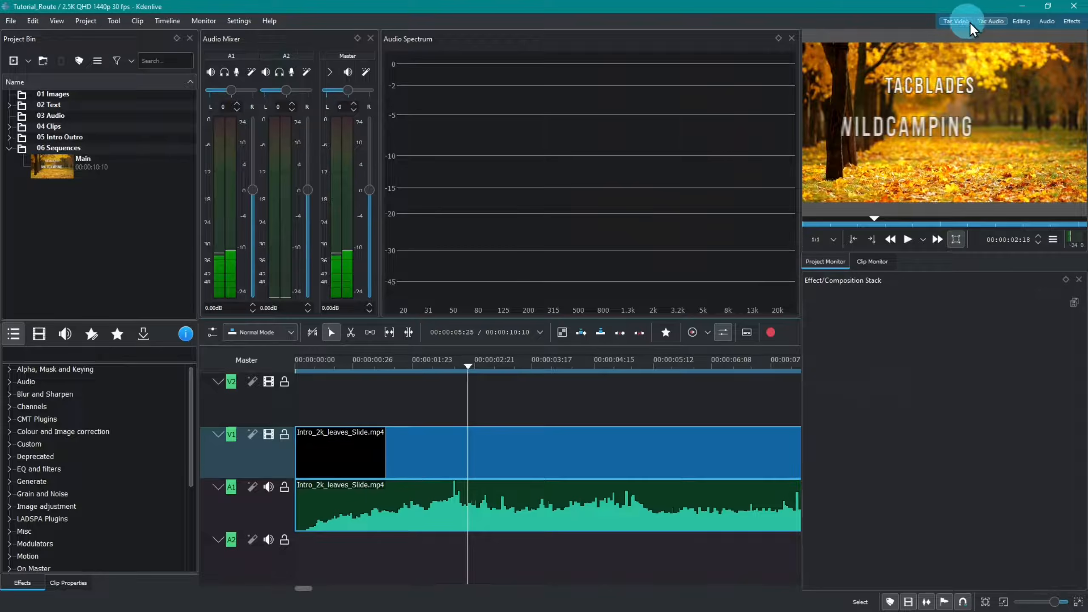
{"action": "left_click", "coordinate": [653, 138]}
{"action": "left_click", "coordinate": [387, 193]}
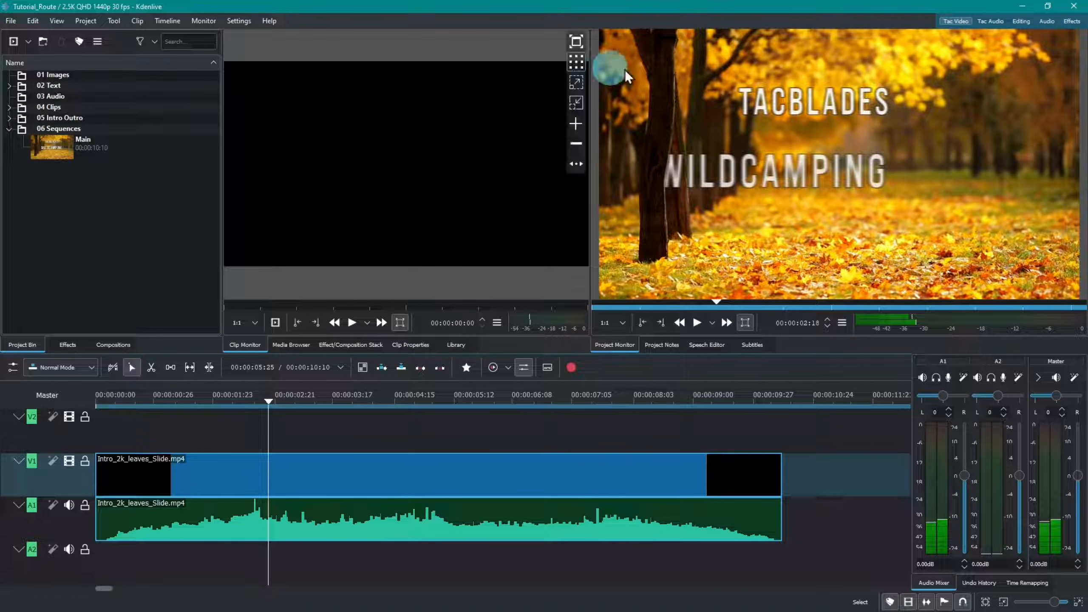
{"action": "left_click", "coordinate": [1074, 6]}
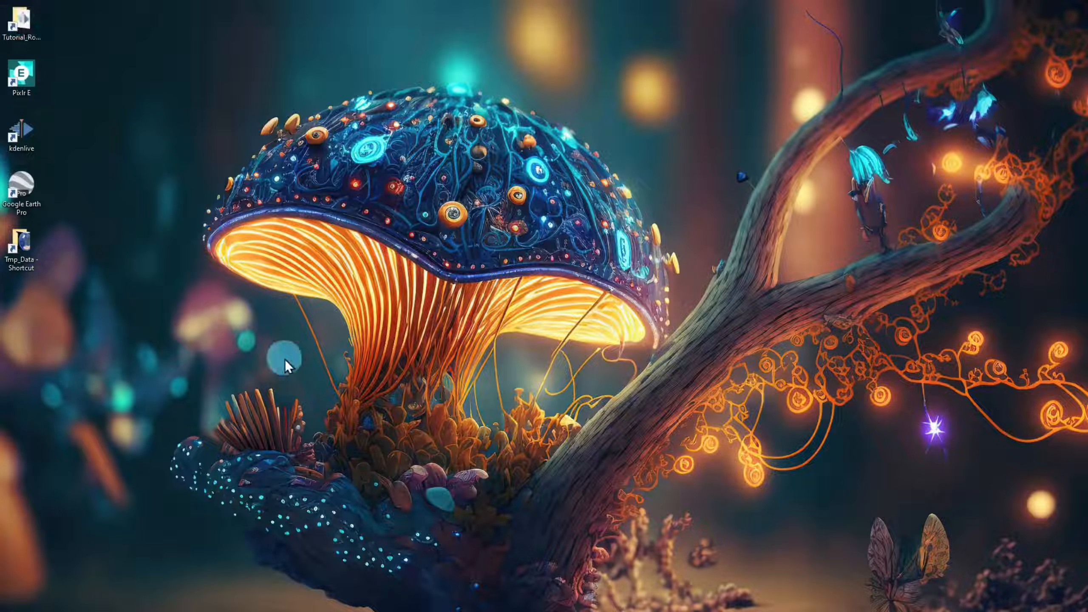
- Switch to the Tutorial_Route folder in File Explorer, view the contents of Presets and return to the project folder
{"action": "key", "text": "alt+Tab"}
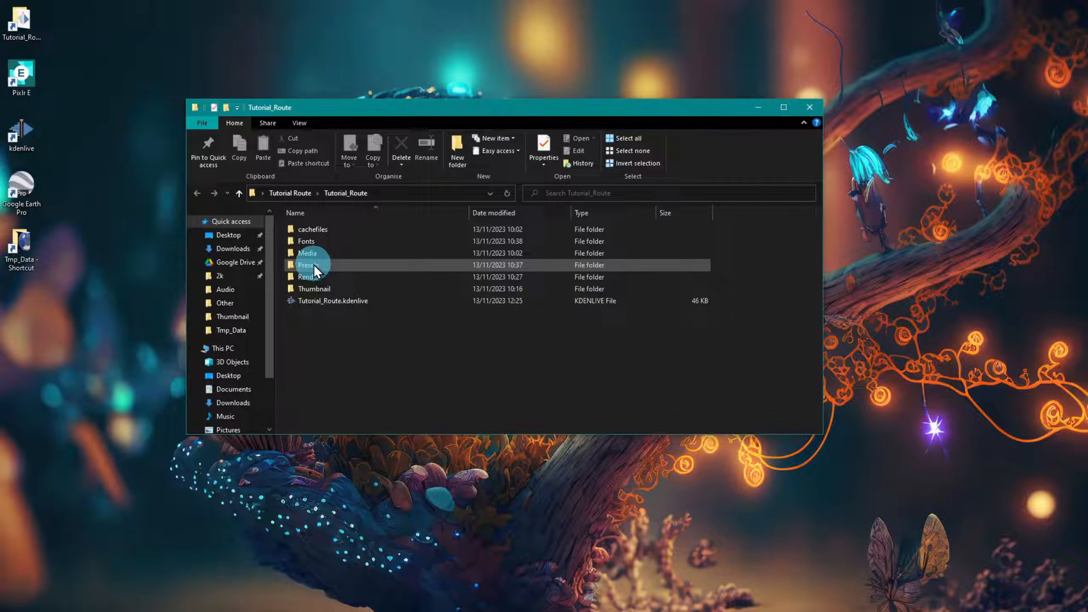
{"action": "mouse_move", "coordinate": [314, 264]}
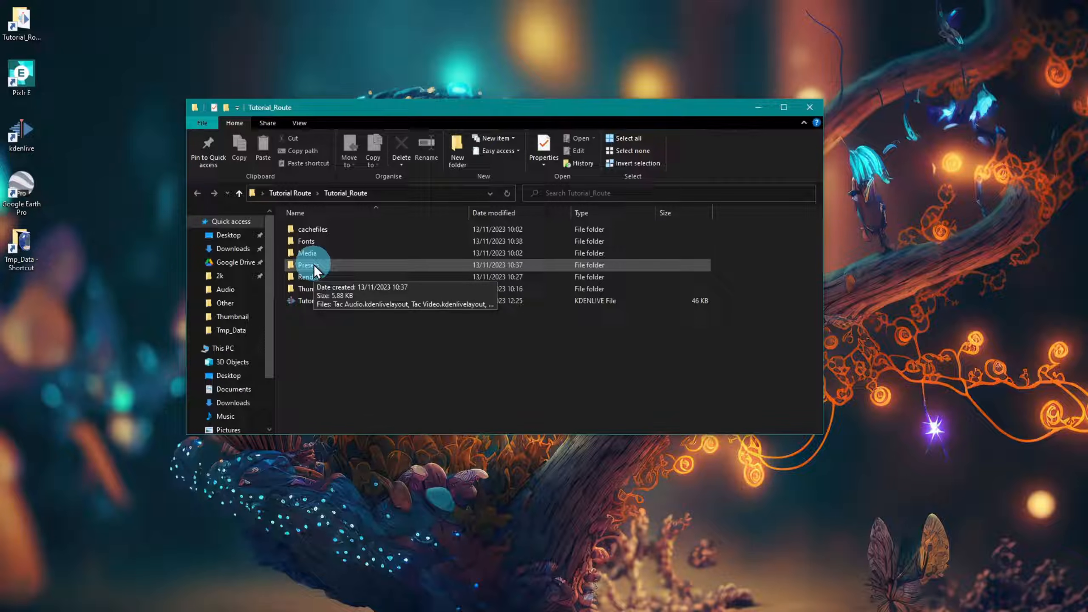
{"action": "double_click", "coordinate": [314, 264]}
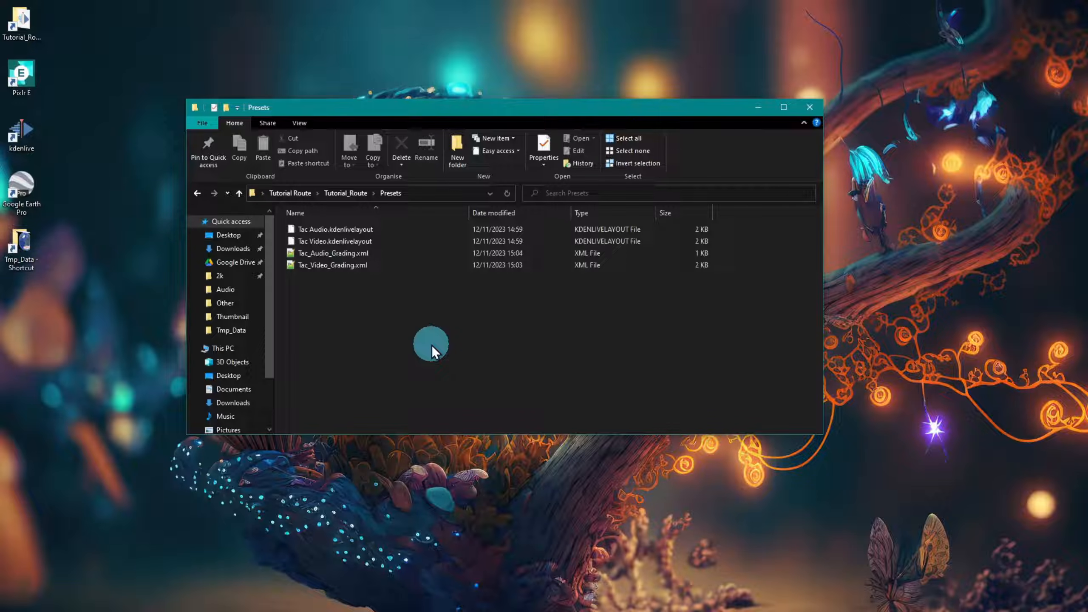
{"action": "left_click", "coordinate": [329, 195]}
{"action": "left_click", "coordinate": [354, 375]}
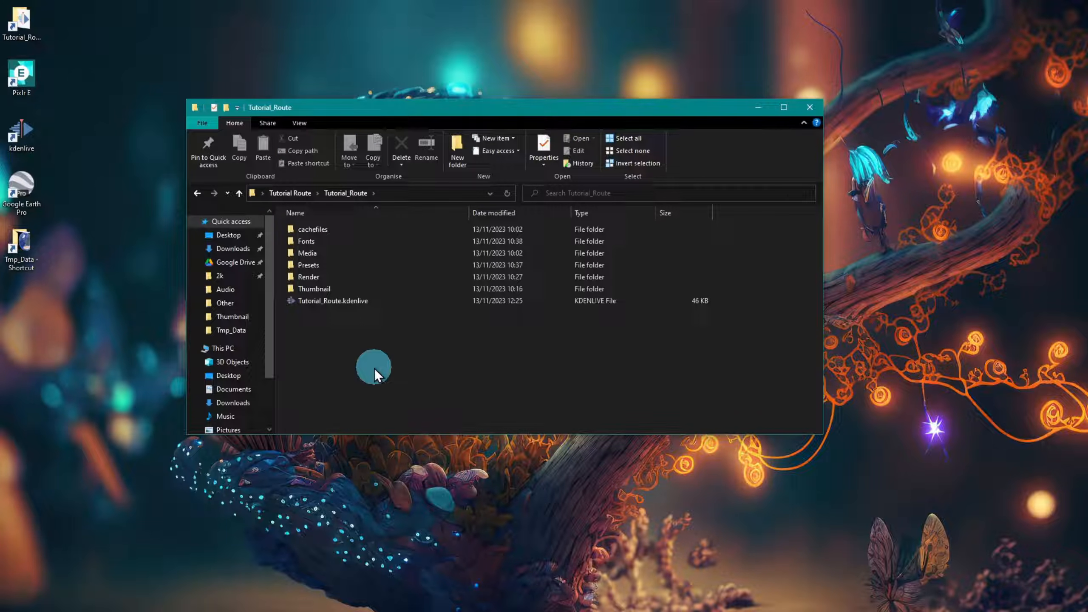
- View the subfolders of the Media folder, return to Tutorial_Route and reopen the Presets folder
{"action": "left_click", "coordinate": [295, 253]}
{"action": "double_click", "coordinate": [295, 254]}
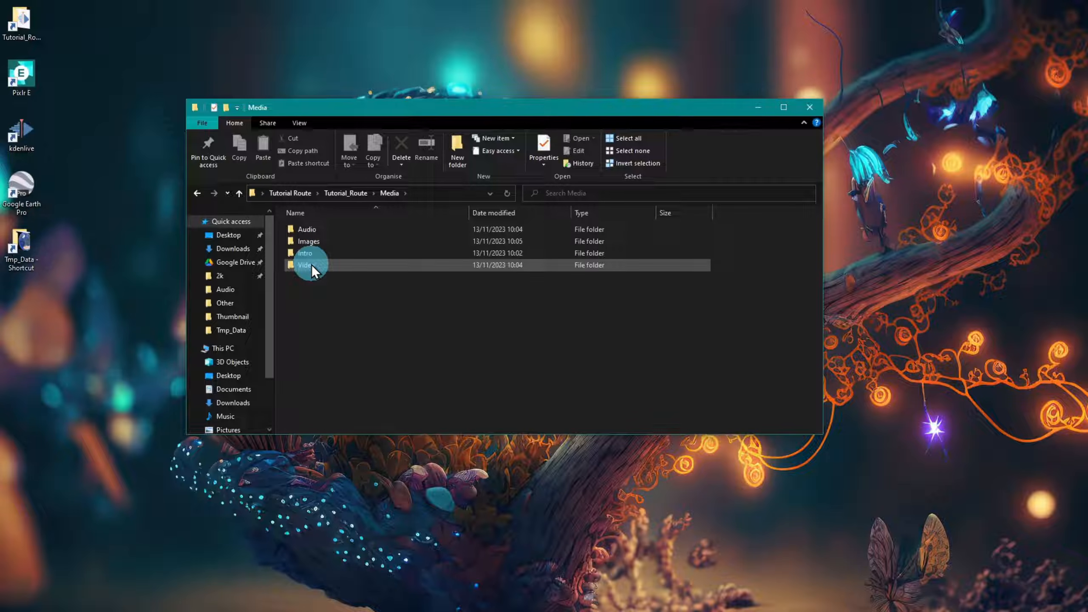
{"action": "left_click", "coordinate": [345, 194]}
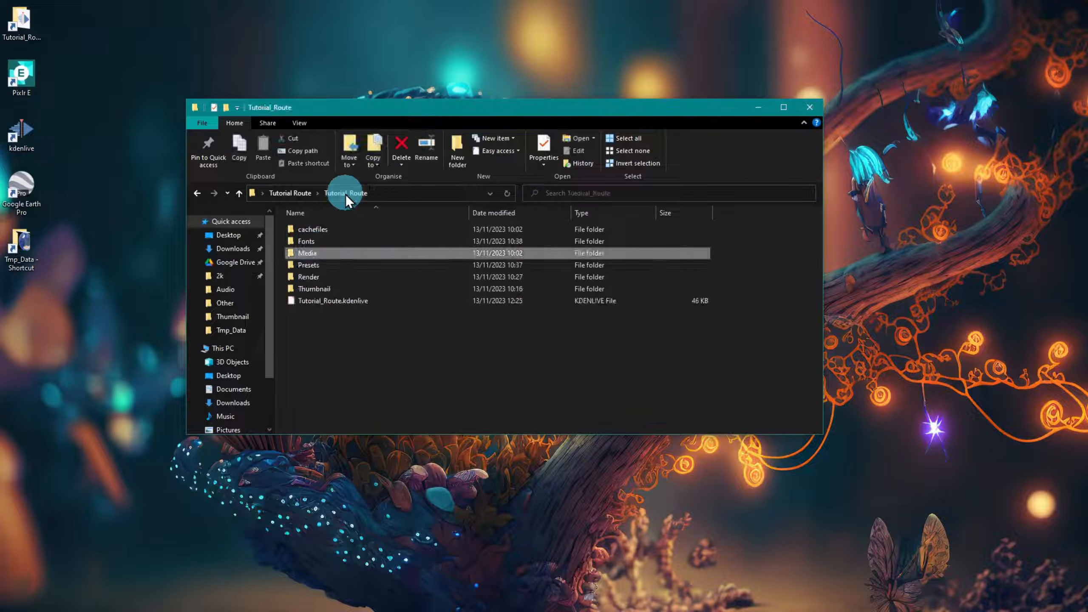
{"action": "double_click", "coordinate": [307, 267]}
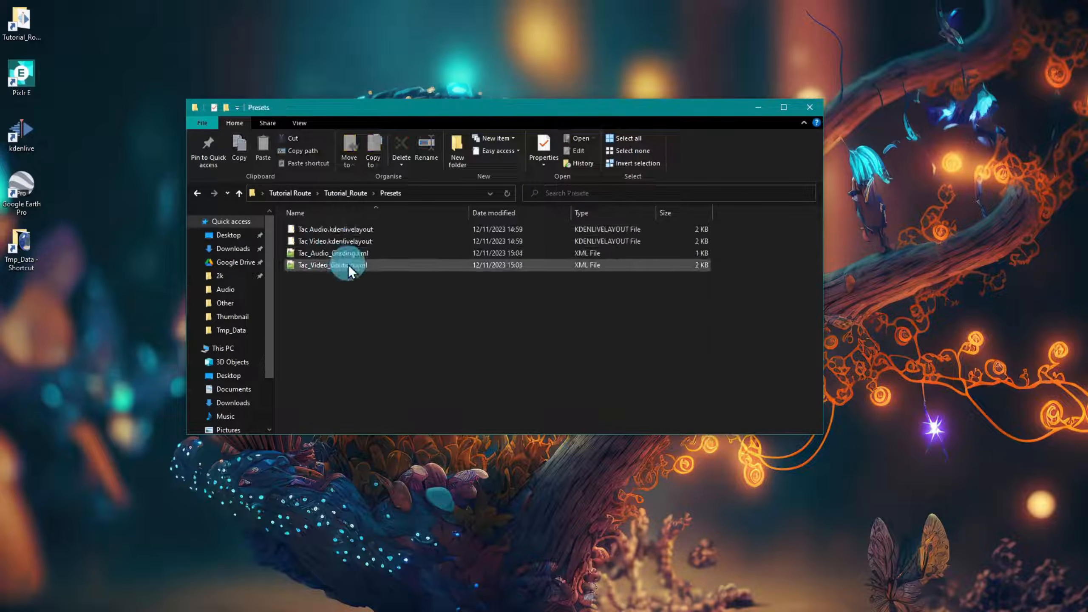
- View the contents of the Render and Thumbnail folders, return to Tutorial_Route and minimise the File Explorer window
{"action": "left_click", "coordinate": [352, 193]}
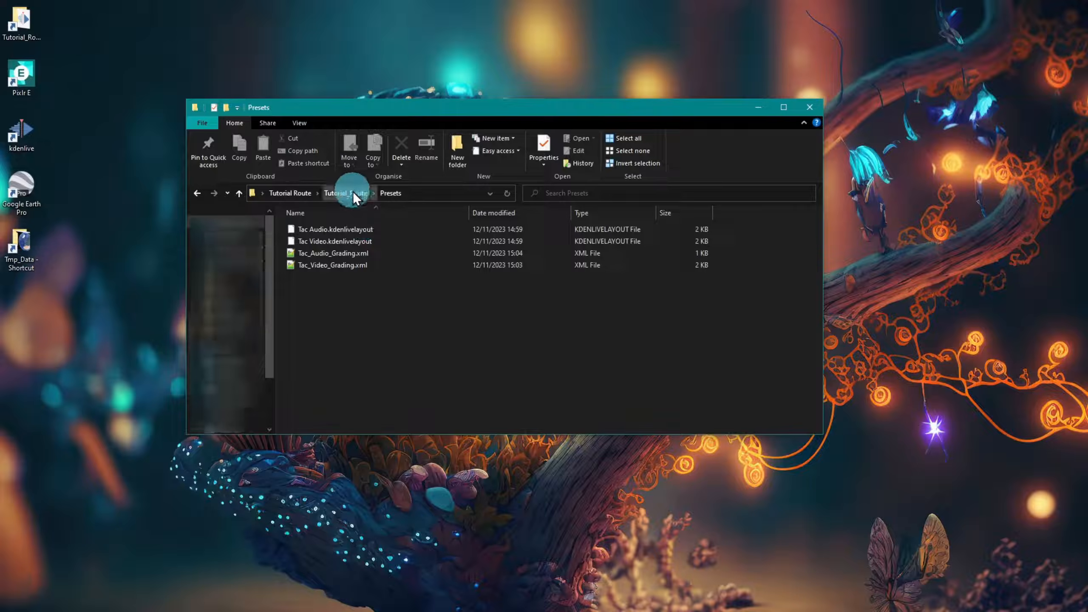
{"action": "double_click", "coordinate": [312, 275]}
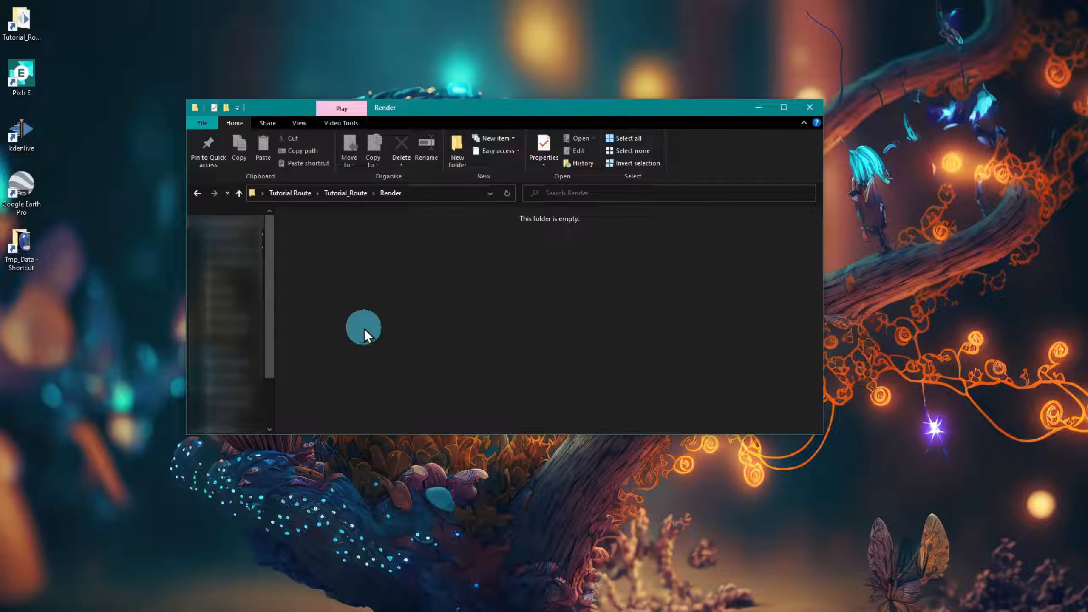
{"action": "left_click", "coordinate": [351, 192]}
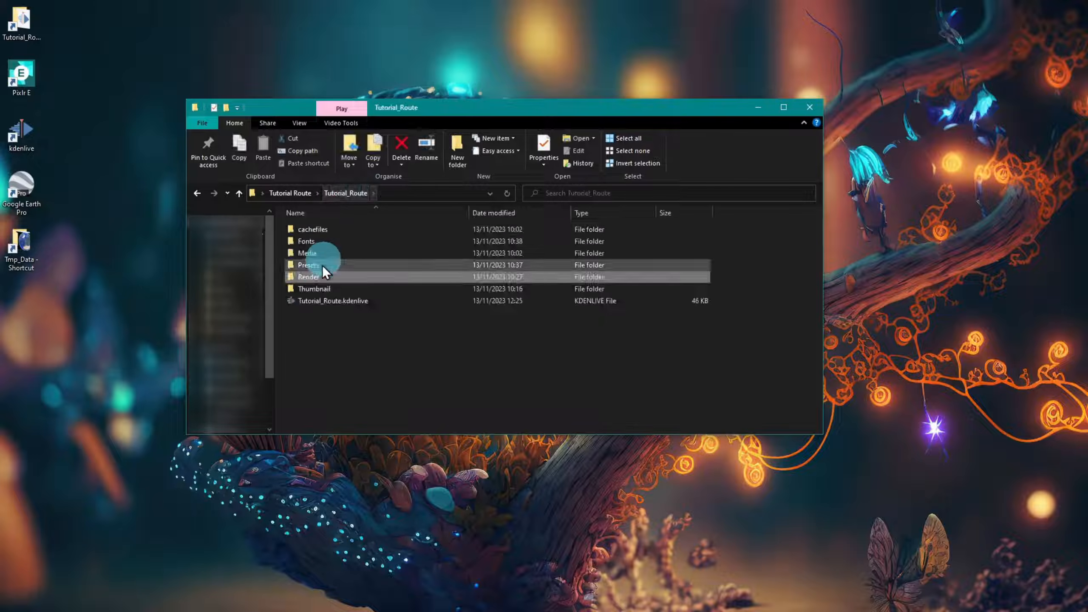
{"action": "double_click", "coordinate": [313, 293]}
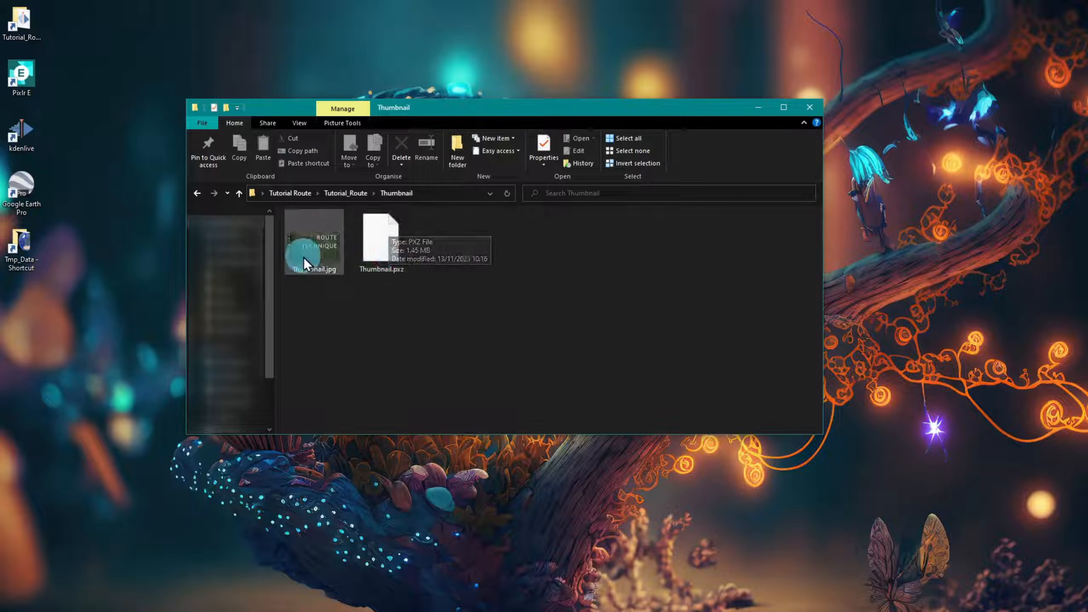
{"action": "left_click", "coordinate": [349, 196]}
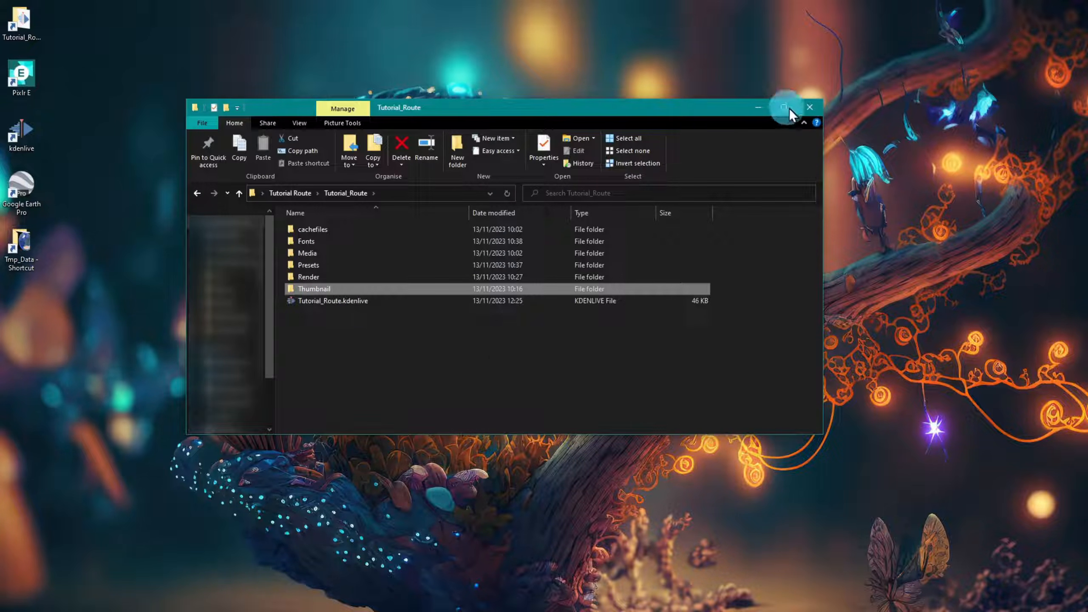
{"action": "left_click", "coordinate": [758, 108]}
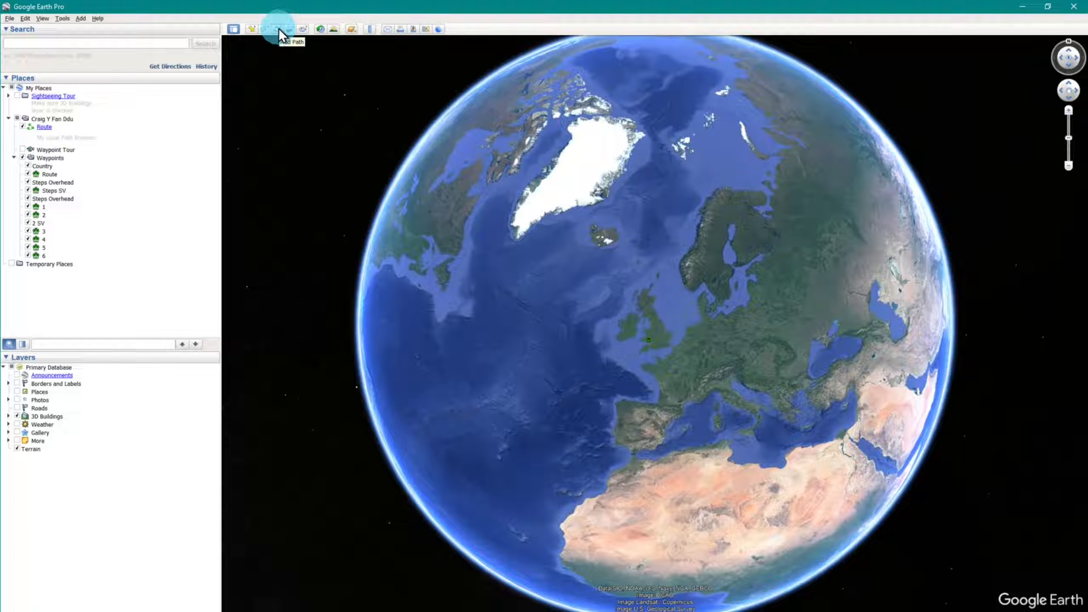
- Switch to Google Earth Pro, fly to the Route path in the Craig Y Fan Ddu folder and close its description balloon
{"action": "left_click", "coordinate": [40, 128]}
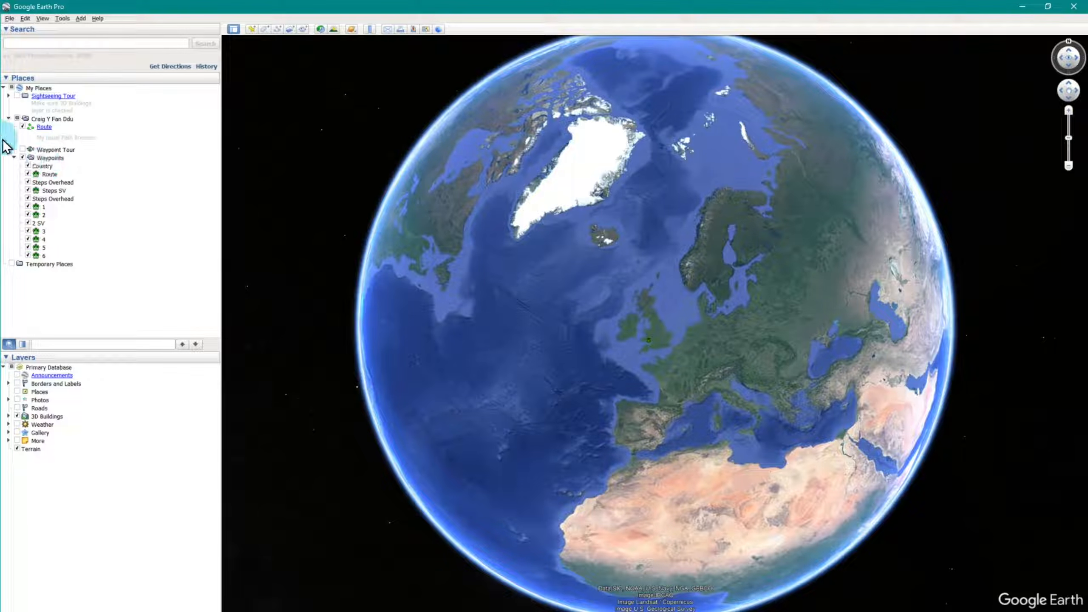
{"action": "left_click", "coordinate": [48, 129]}
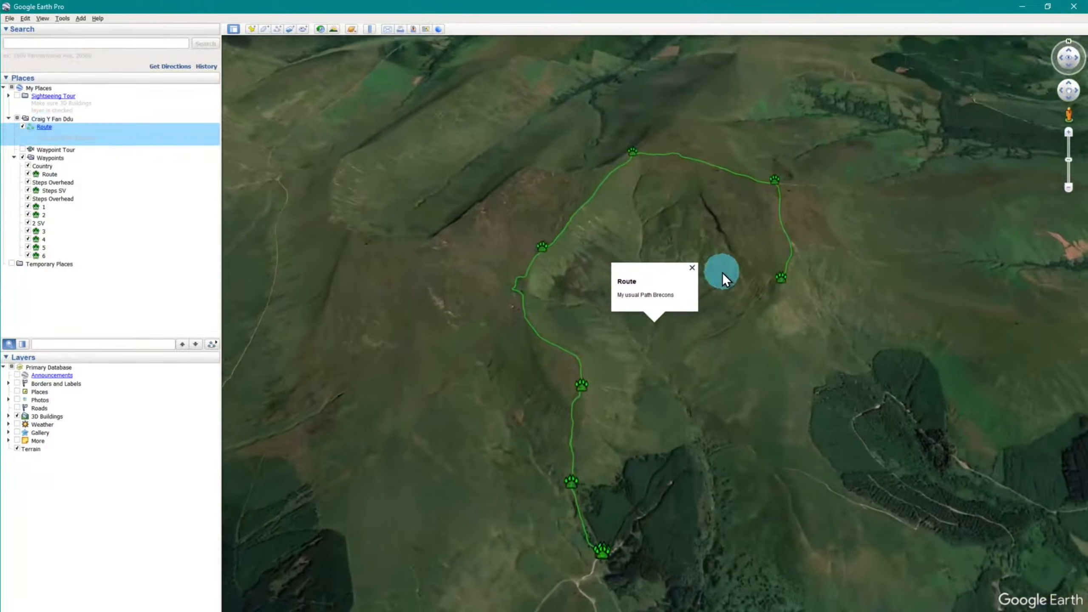
{"action": "left_click", "coordinate": [692, 267]}
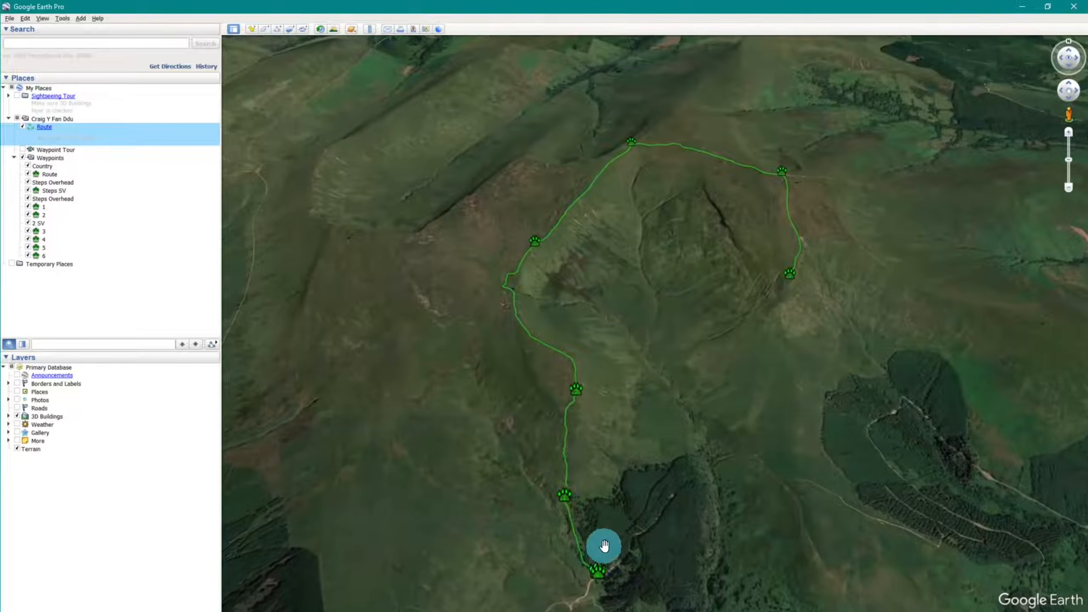
- Toggle the visibility of the Route path repeatedly to show its line on the map, leaving it switched on
{"action": "left_click", "coordinate": [22, 126]}
{"action": "left_click", "coordinate": [22, 128]}
{"action": "left_click", "coordinate": [22, 128]}
{"action": "left_click", "coordinate": [22, 127]}
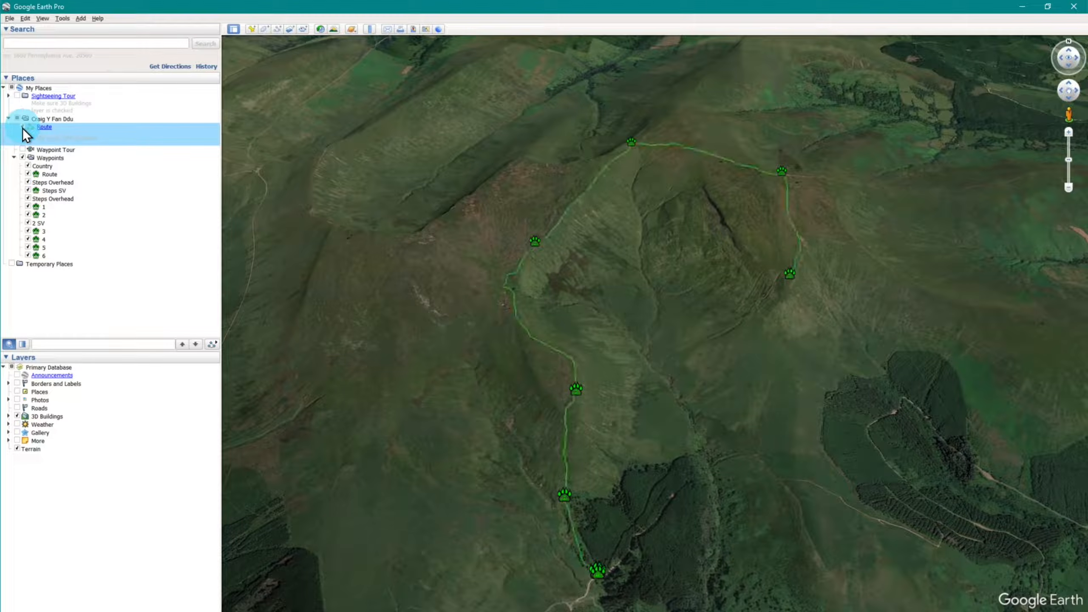
{"action": "left_click", "coordinate": [22, 128]}
{"action": "left_click", "coordinate": [22, 128]}
{"action": "left_click", "coordinate": [22, 128]}
{"action": "left_click", "coordinate": [22, 128]}
{"action": "left_click", "coordinate": [22, 128]}
{"action": "left_click", "coordinate": [22, 128]}
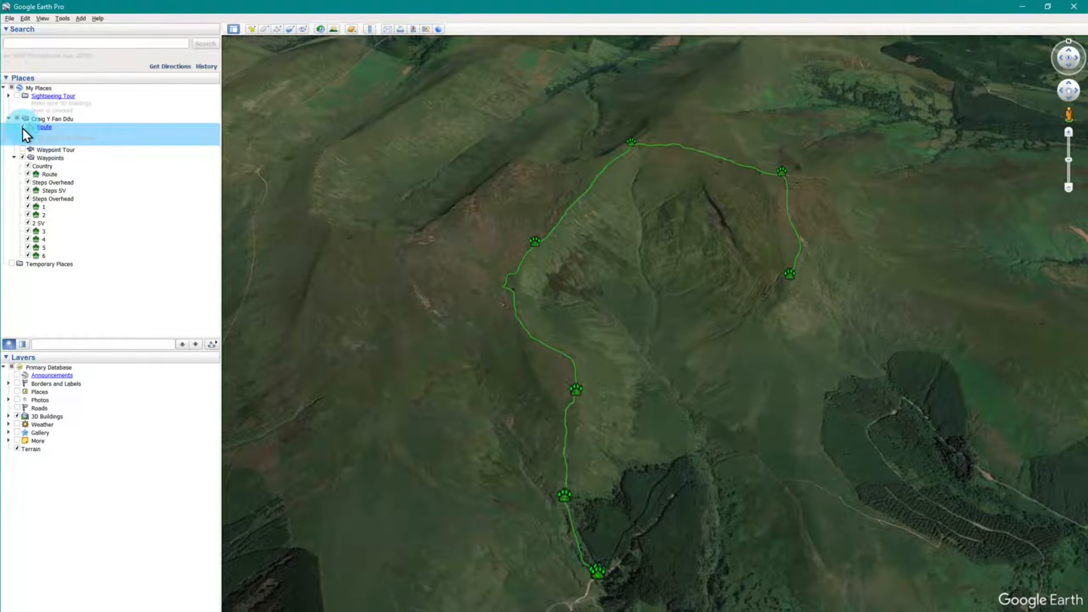
- Toggle the visibility of the Waypoints folder to compare the map with and without its placemarks, leaving it switched on
{"action": "left_click", "coordinate": [22, 158]}
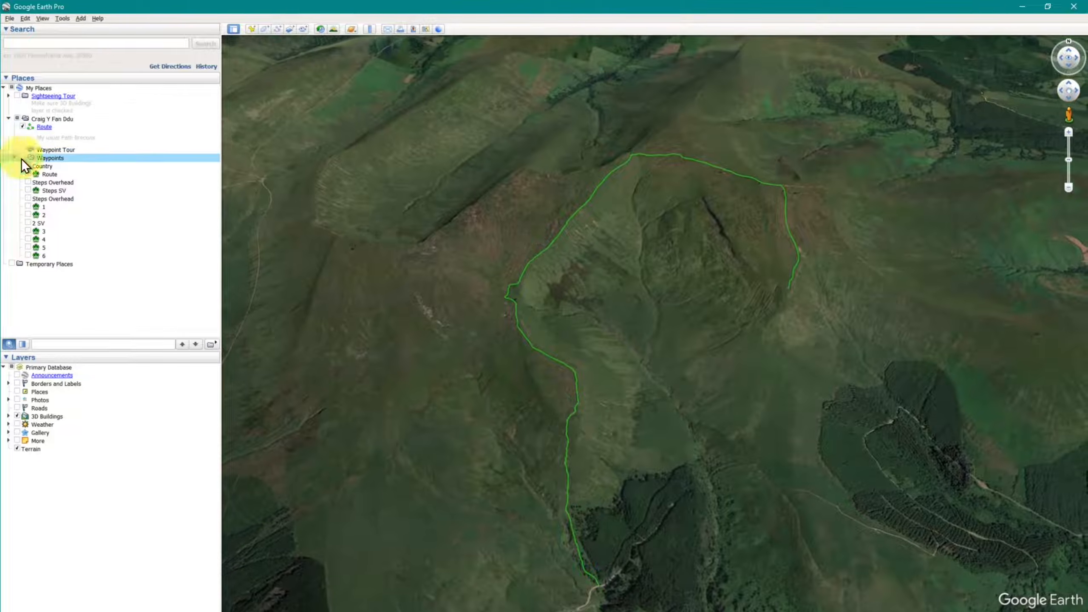
{"action": "left_click", "coordinate": [456, 273]}
{"action": "left_click_drag", "start_coordinate": [457, 273], "coordinate": [454, 250]}
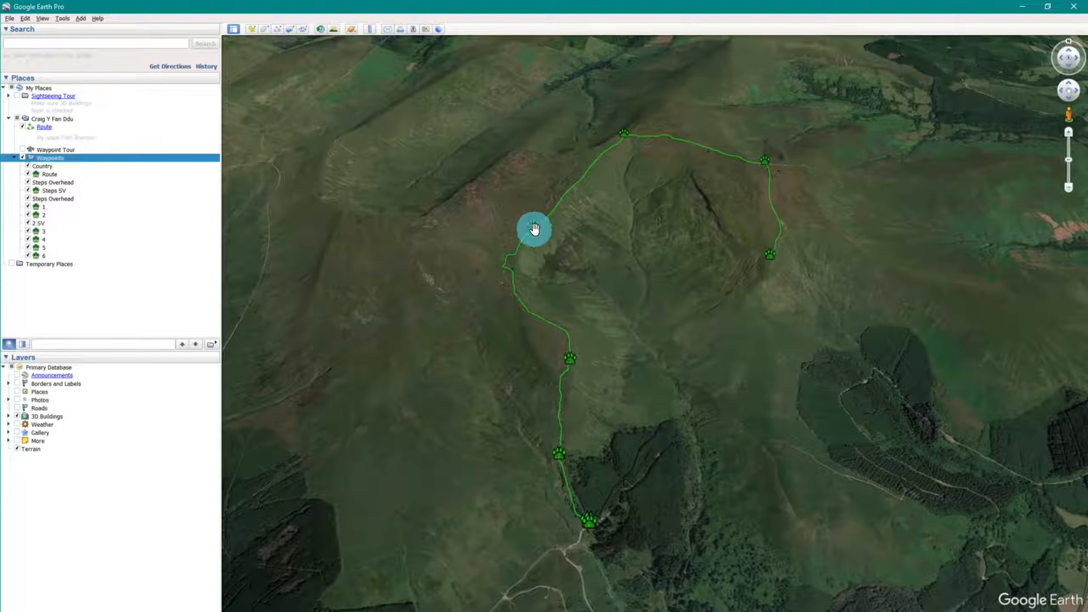
{"action": "left_click", "coordinate": [24, 158]}
{"action": "left_click", "coordinate": [23, 158]}
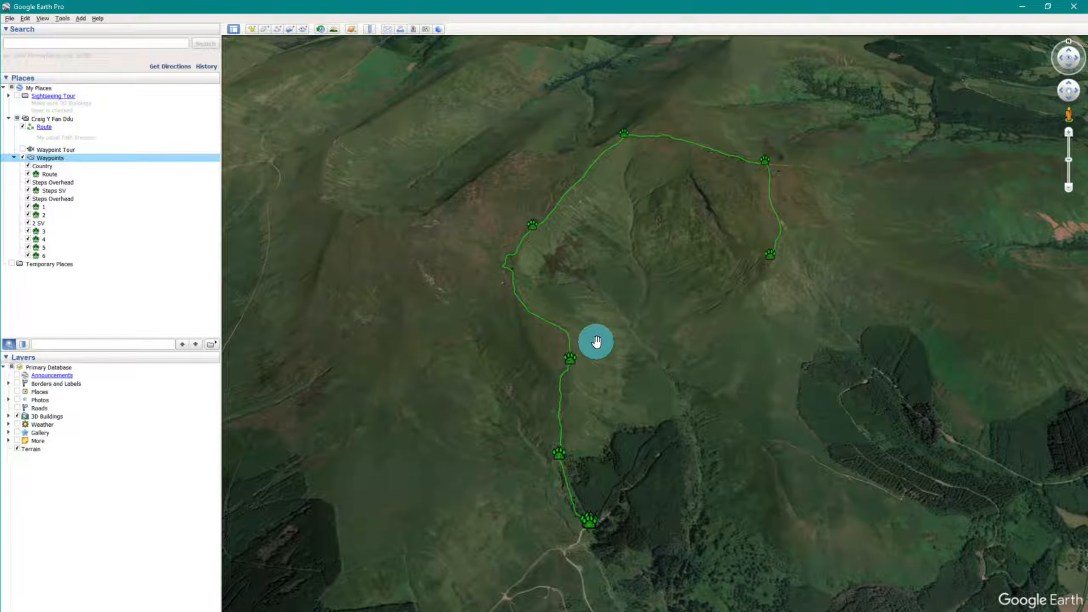
- View the properties of waypoint 2 without changing them and fly to the saved views of waypoints 2 and 3
{"action": "right_click", "coordinate": [573, 362]}
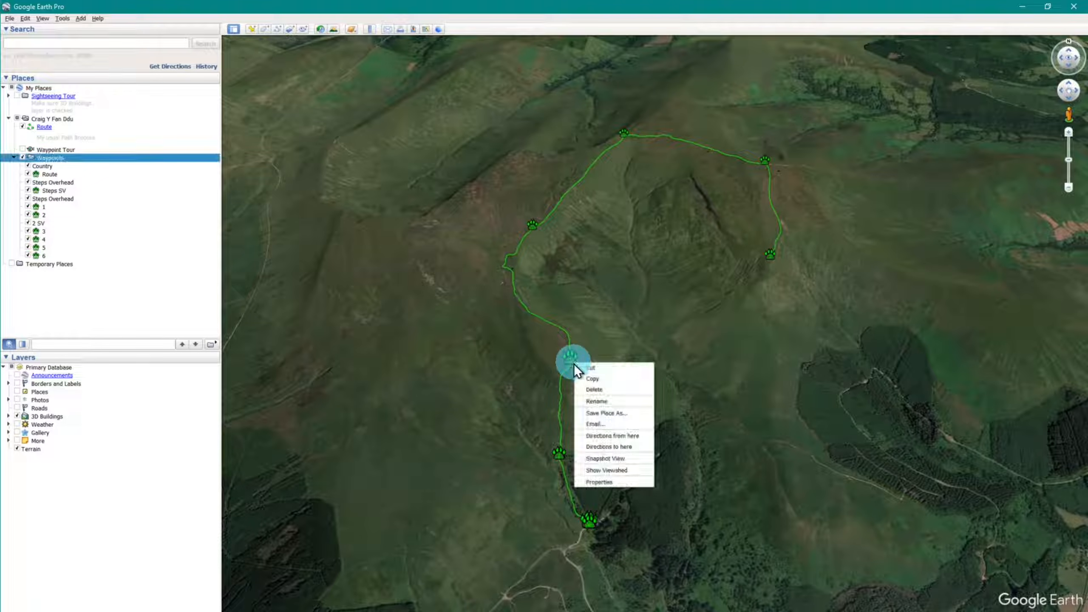
{"action": "left_click", "coordinate": [593, 480]}
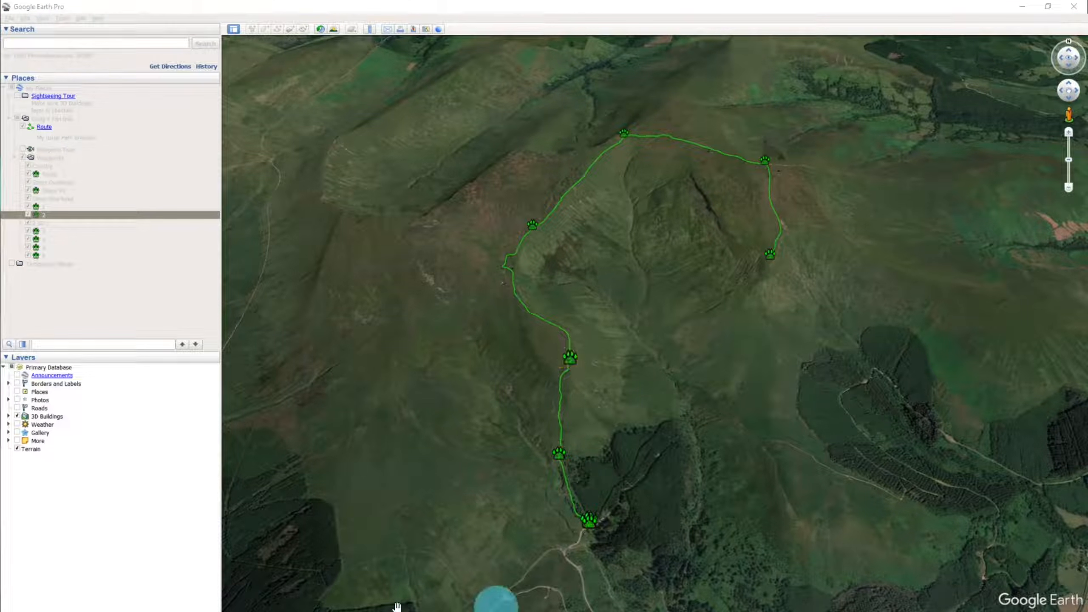
{"action": "left_click_drag", "start_coordinate": [452, 357], "coordinate": [410, 155]}
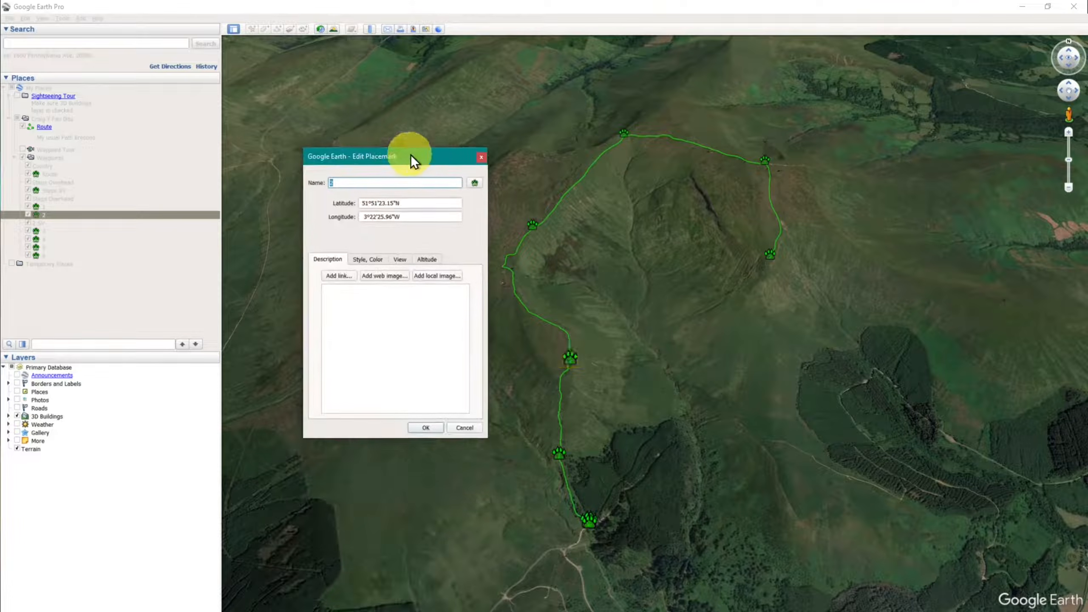
{"action": "left_click", "coordinate": [480, 156]}
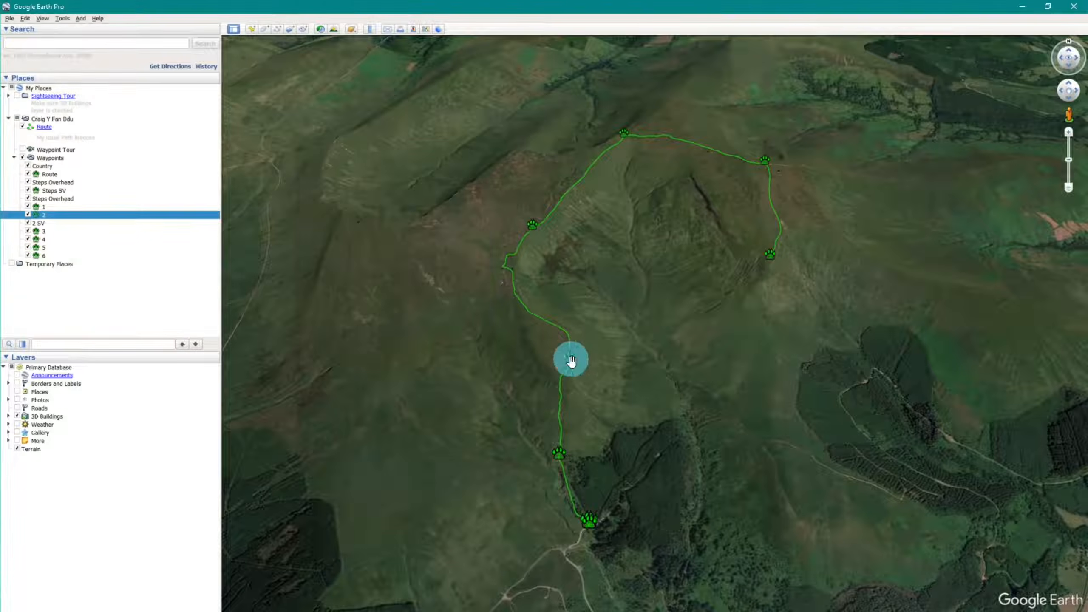
{"action": "double_click", "coordinate": [38, 215]}
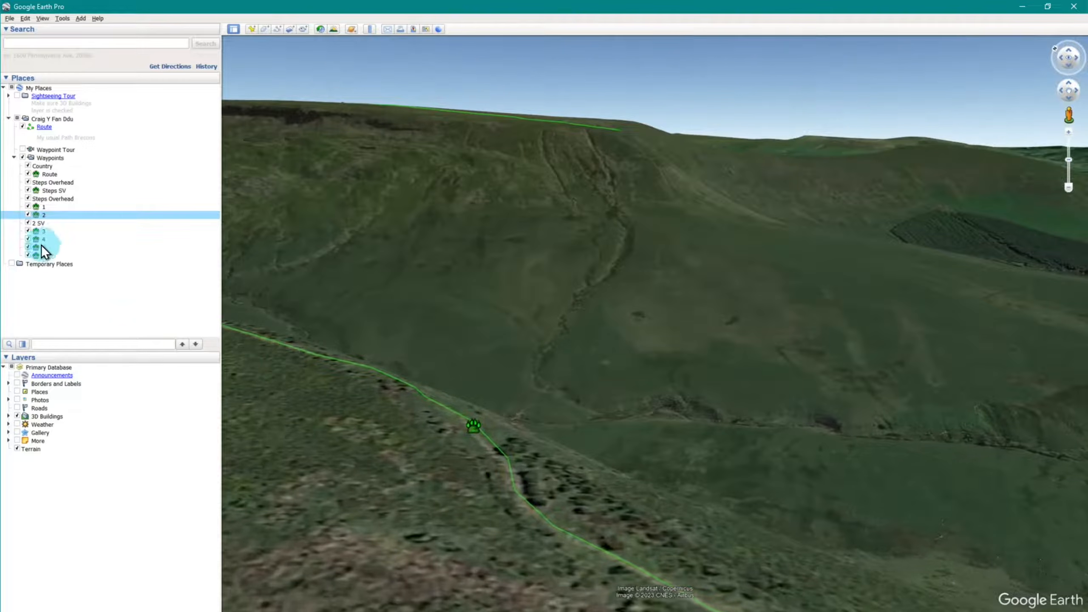
{"action": "double_click", "coordinate": [36, 233]}
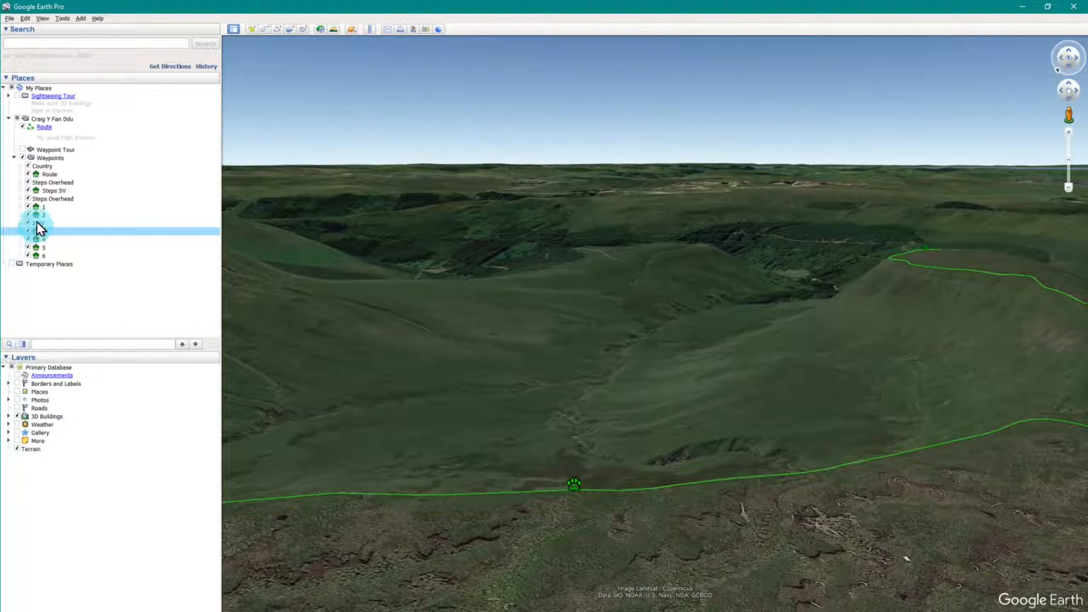
- Collapse the Waypoints and Craig Y Fan Ddu folders and hide all Craig Y Fan Ddu content on the map
{"action": "left_click", "coordinate": [15, 157]}
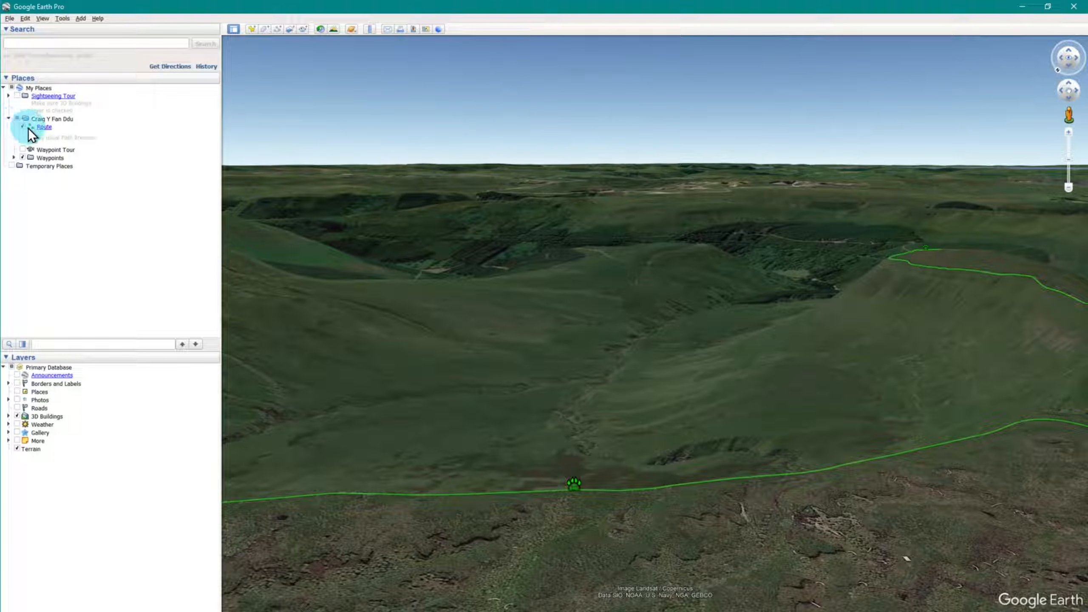
{"action": "left_click", "coordinate": [8, 118]}
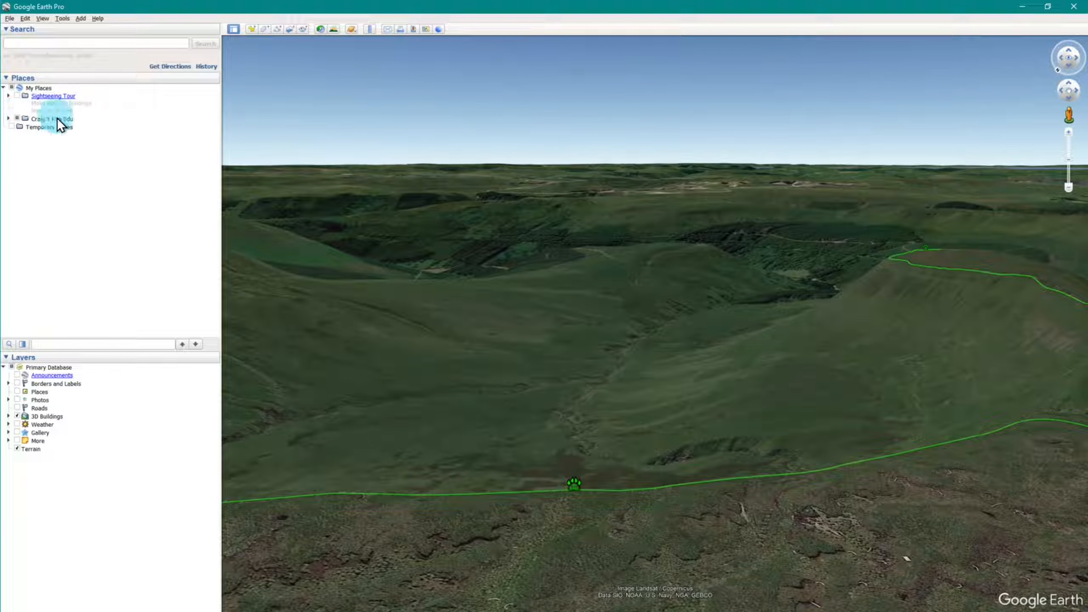
{"action": "left_click", "coordinate": [18, 119]}
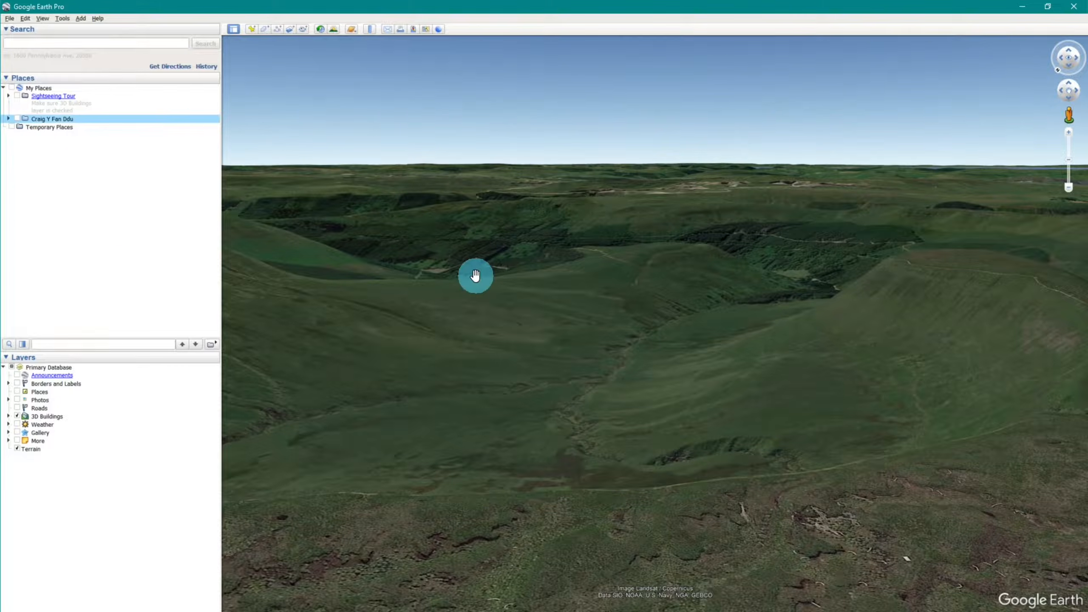
{"action": "scroll", "coordinate": [476, 274], "scroll_direction": "down", "scroll_amount": 5}
{"action": "left_click_drag", "start_coordinate": [475, 275], "coordinate": [455, 285]}
{"action": "scroll", "coordinate": [474, 367], "scroll_direction": "down", "scroll_amount": 5}
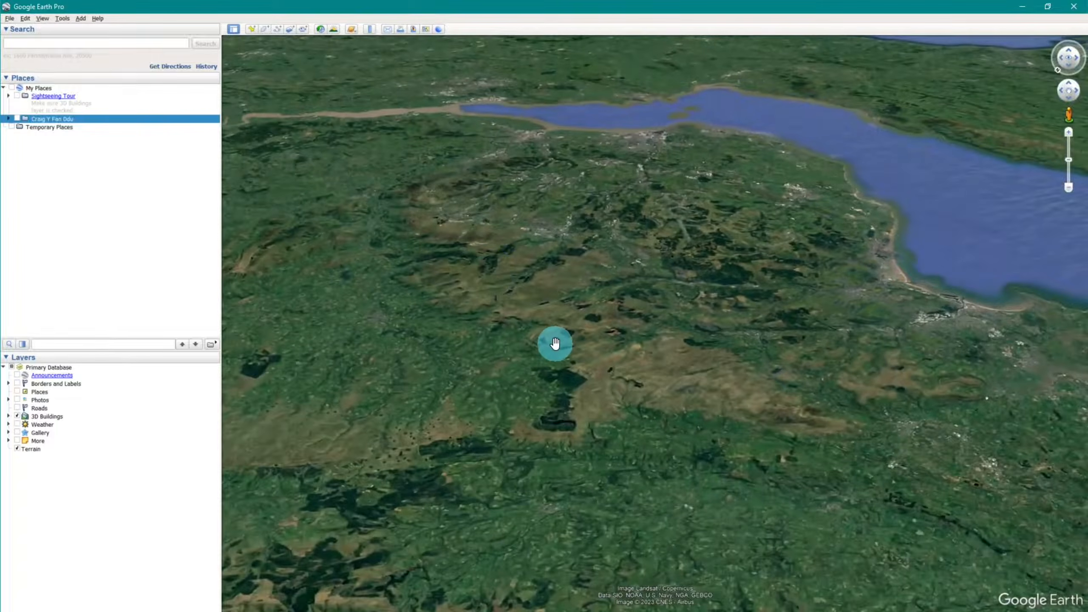
{"action": "scroll", "coordinate": [555, 336], "scroll_direction": "up", "scroll_amount": 3}
{"action": "mouse_move", "coordinate": [485, 350]}
{"action": "left_mouse_down"}
{"action": "mouse_move", "coordinate": [557, 347]}
{"action": "mouse_move", "coordinate": [382, 330]}
{"action": "mouse_move", "coordinate": [560, 342]}
{"action": "mouse_move", "coordinate": [355, 318]}
{"action": "mouse_move", "coordinate": [522, 343]}
{"action": "mouse_move", "coordinate": [586, 320]}
{"action": "mouse_move", "coordinate": [567, 281]}
{"action": "mouse_move", "coordinate": [570, 418]}
{"action": "mouse_move", "coordinate": [561, 389]}
{"action": "mouse_move", "coordinate": [418, 284]}
{"action": "left_mouse_up"}
{"action": "left_click", "coordinate": [112, 213]}
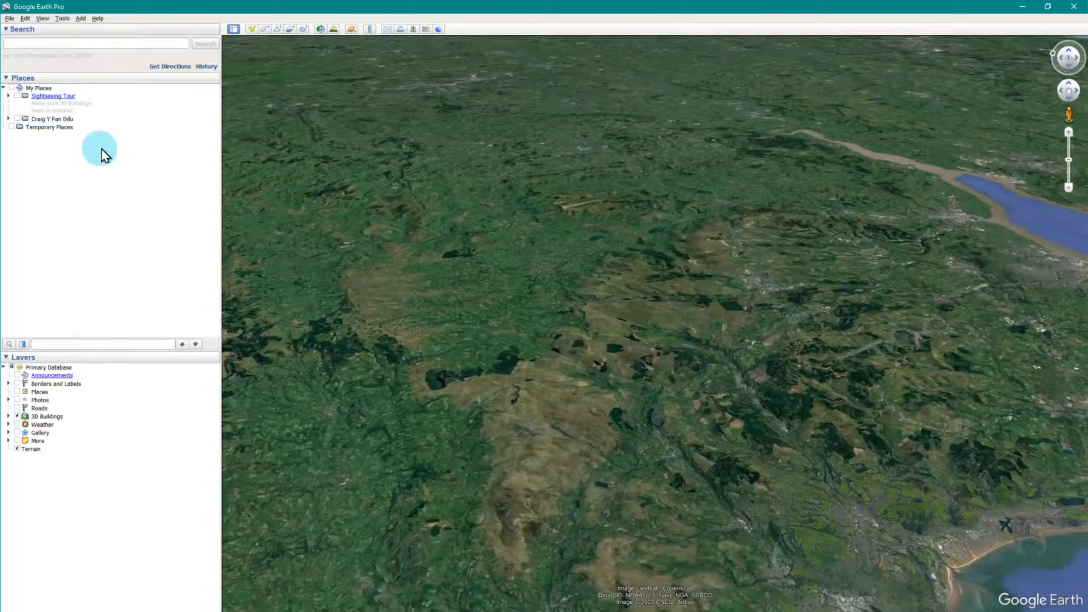
- Add a new folder named Tutorial to My Places
{"action": "right_click", "coordinate": [44, 87]}
{"action": "mouse_move", "coordinate": [65, 92]}
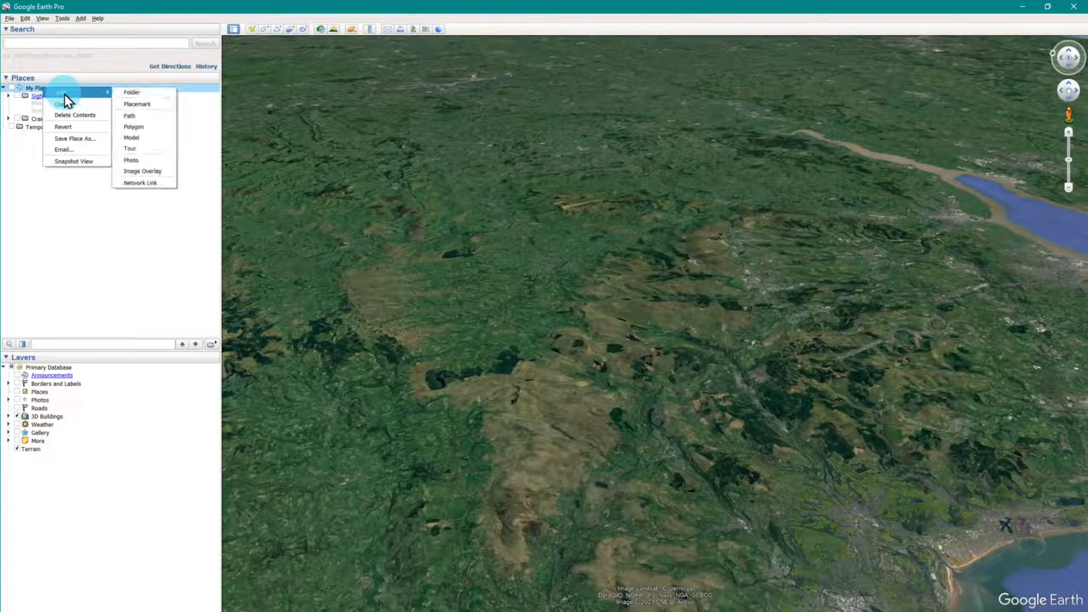
{"action": "left_click", "coordinate": [139, 94]}
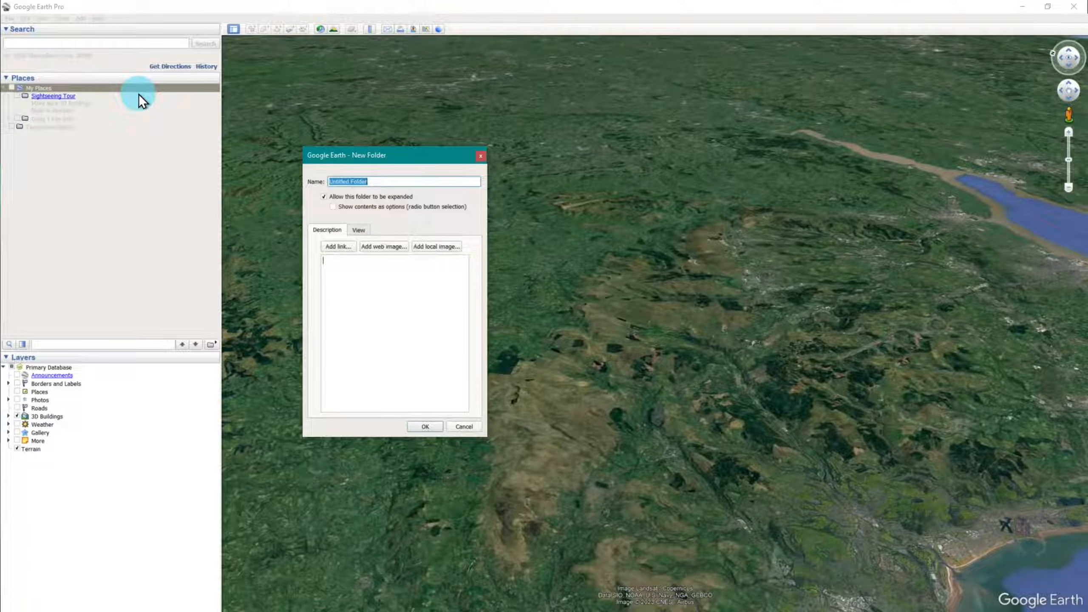
{"action": "type", "text": "T"}
{"action": "left_click", "coordinate": [426, 426]}
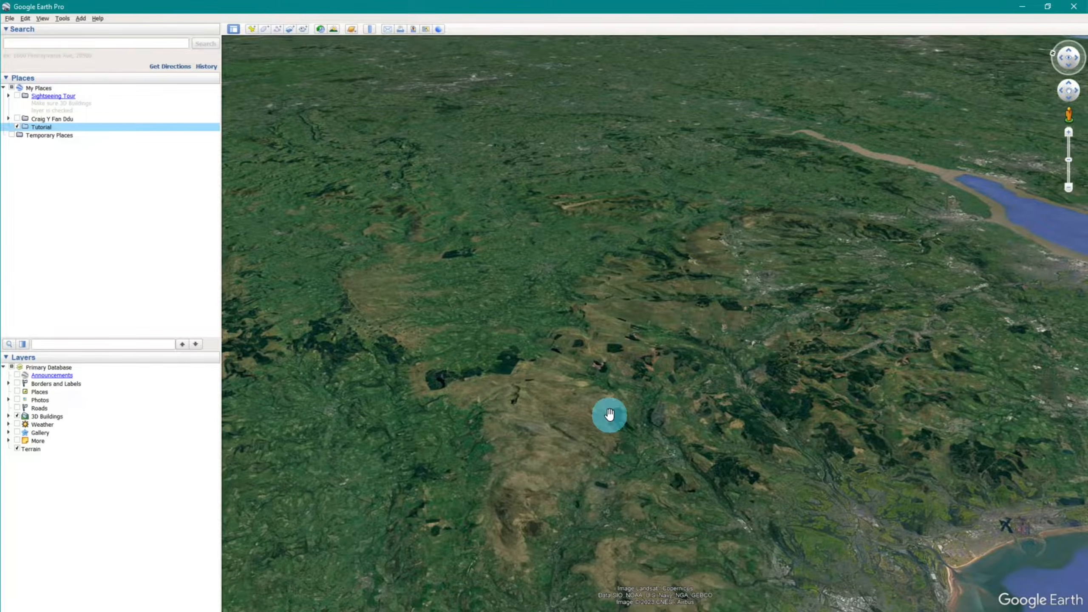
- Search the map for "breacon beacons" and fly to that location
{"action": "scroll", "coordinate": [610, 413], "scroll_direction": "up", "scroll_amount": 3}
{"action": "scroll", "coordinate": [610, 414], "scroll_direction": "up", "scroll_amount": 3}
{"action": "left_click_drag", "start_coordinate": [609, 414], "coordinate": [750, 408]}
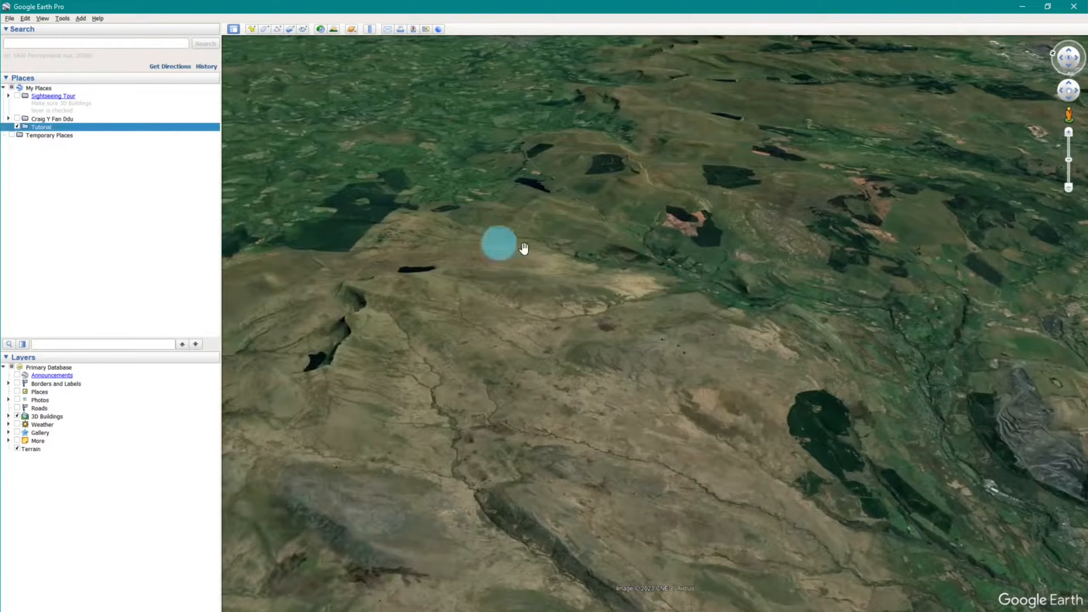
{"action": "left_click", "coordinate": [30, 43]}
{"action": "type", "text": "breacon bea"}
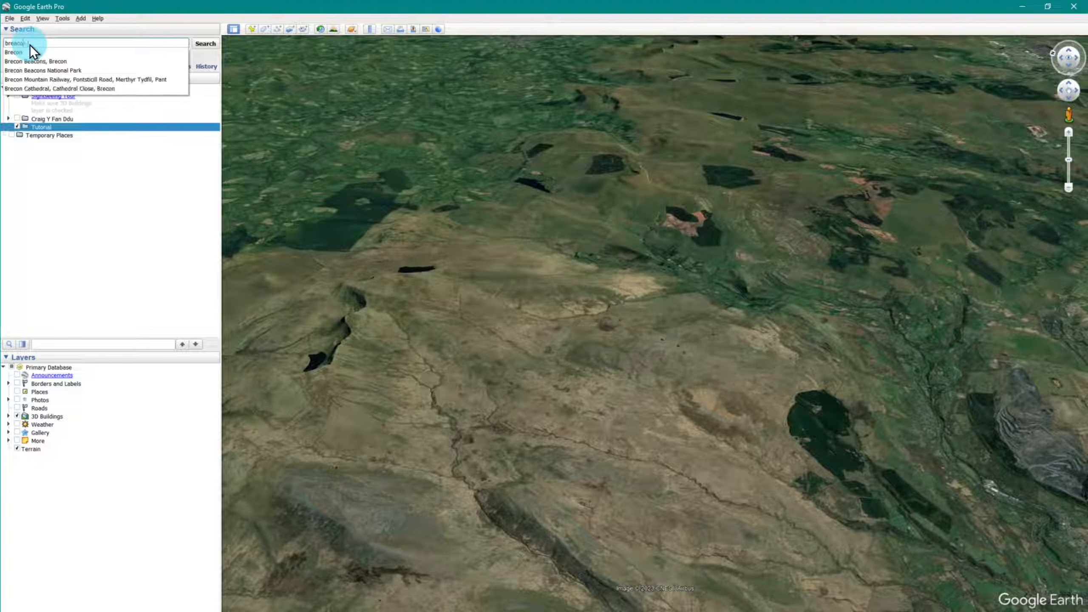
{"action": "type", "text": "cons"}
{"action": "key", "text": "Return"}
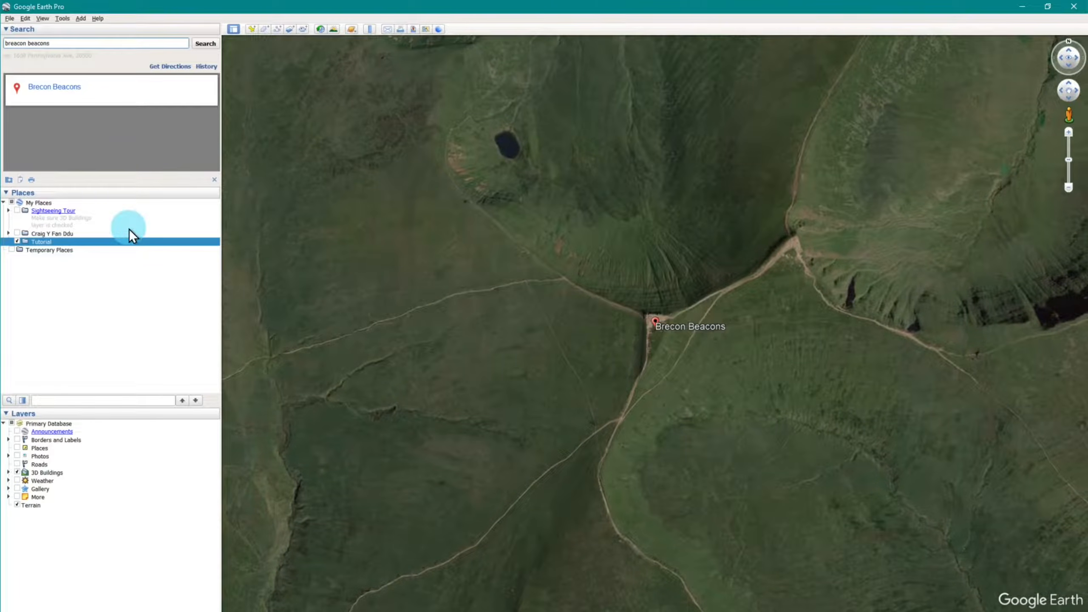
- Clear the search text and remove the Brecon Beacons search result and its marker
{"action": "left_click", "coordinate": [84, 44]}
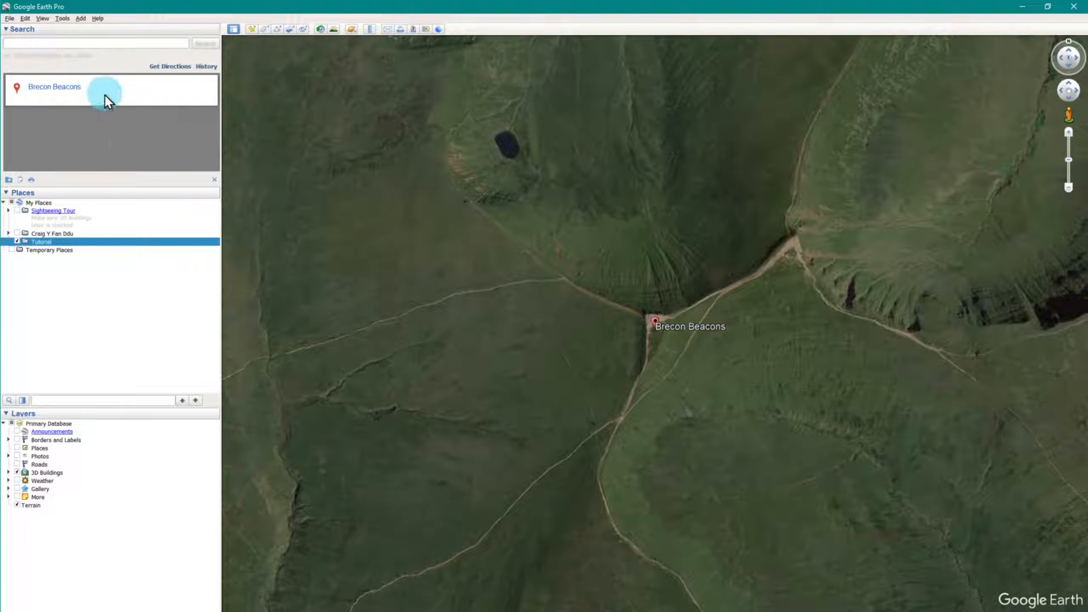
{"action": "right_click", "coordinate": [104, 94]}
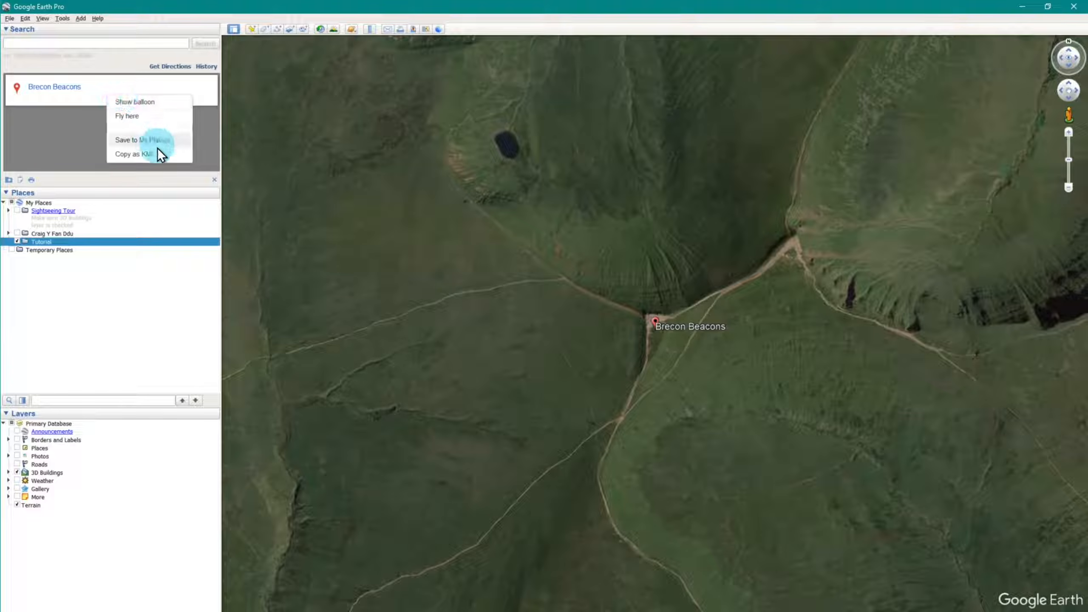
{"action": "left_click", "coordinate": [68, 136]}
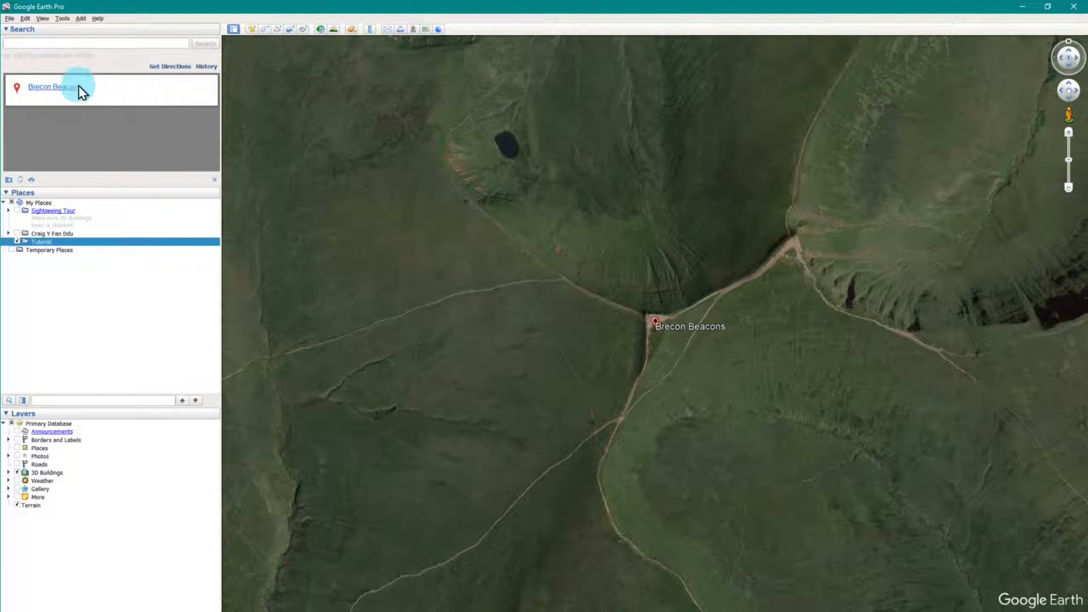
{"action": "left_click", "coordinate": [213, 180]}
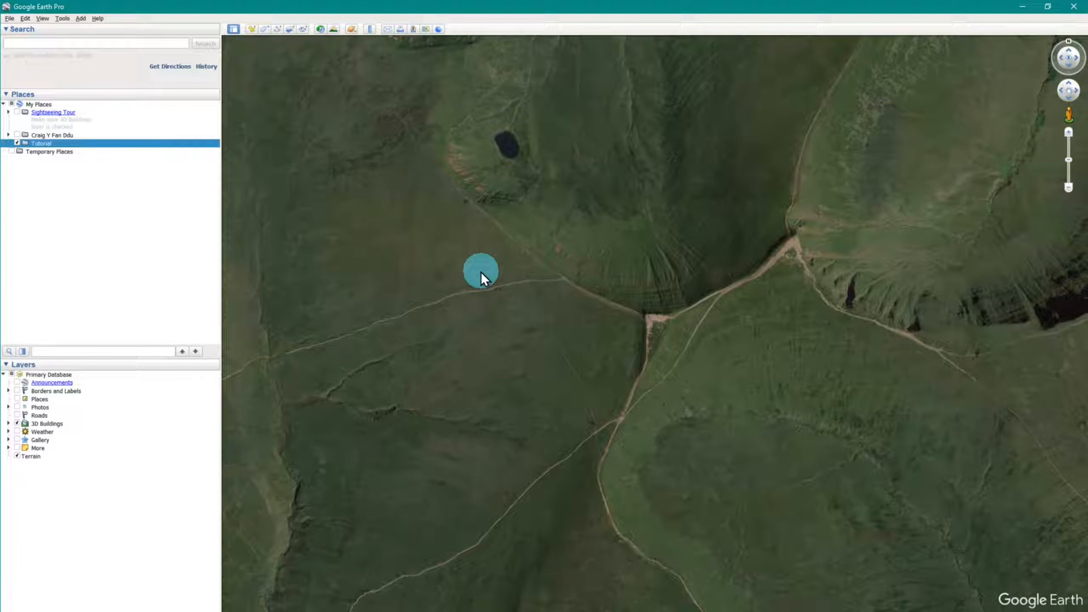
- Tilt the view towards the horizon, inspect the 3D Buildings sublayers, and compare the hills with the Terrain layer off and on
{"action": "left_click_drag", "start_coordinate": [655, 377], "coordinate": [676, 506]}
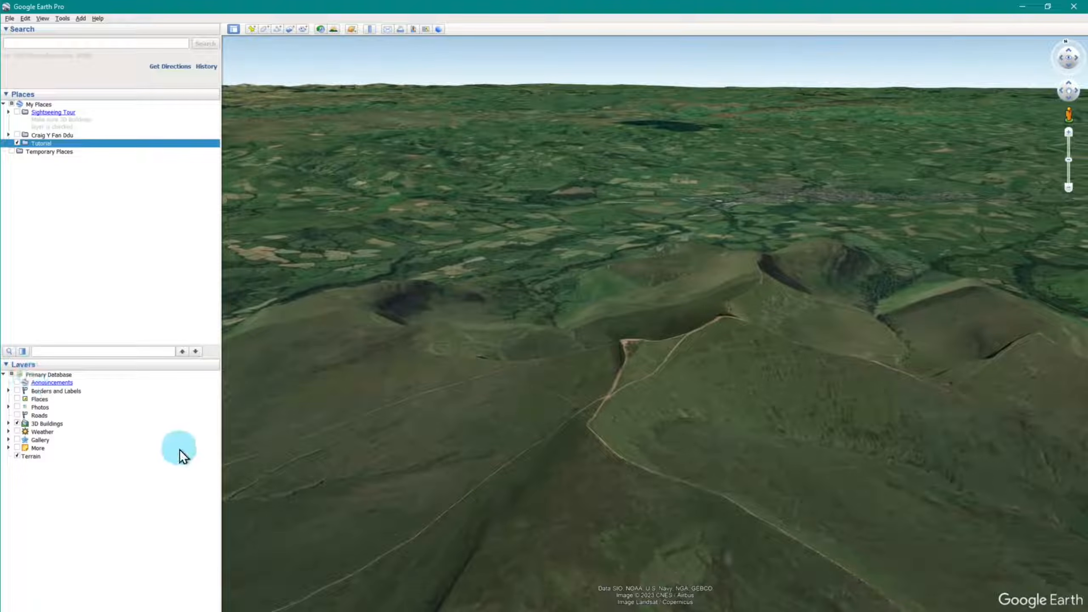
{"action": "left_click", "coordinate": [7, 424]}
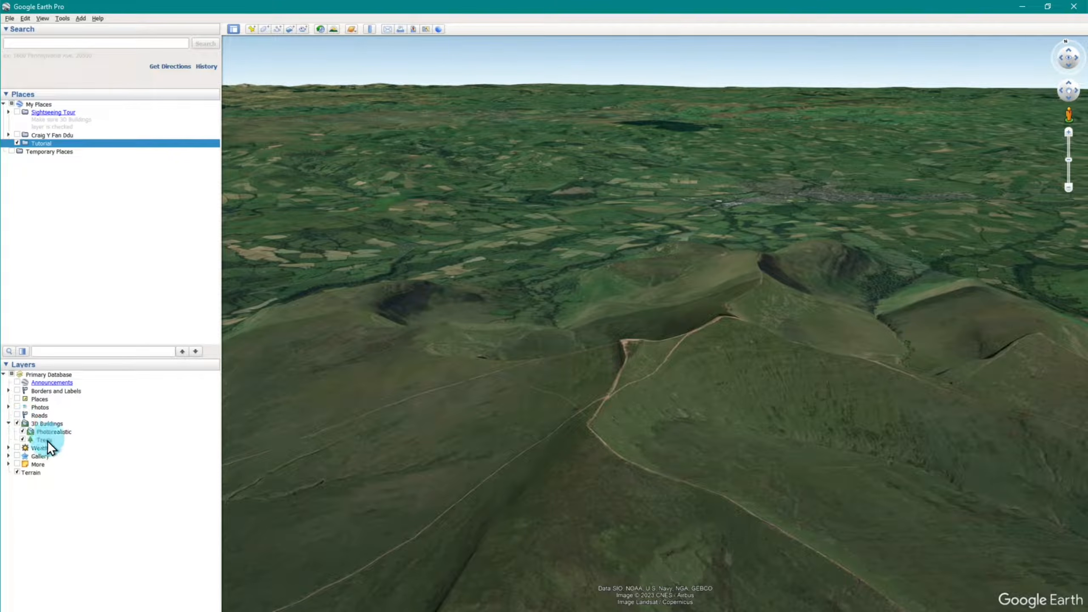
{"action": "left_click", "coordinate": [8, 423]}
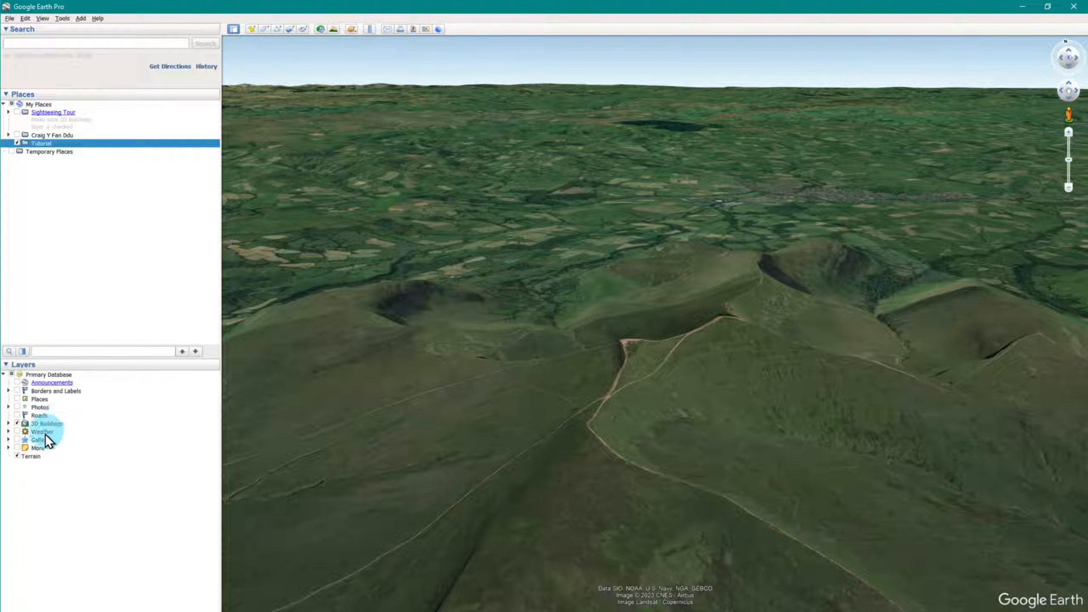
{"action": "left_click", "coordinate": [17, 457]}
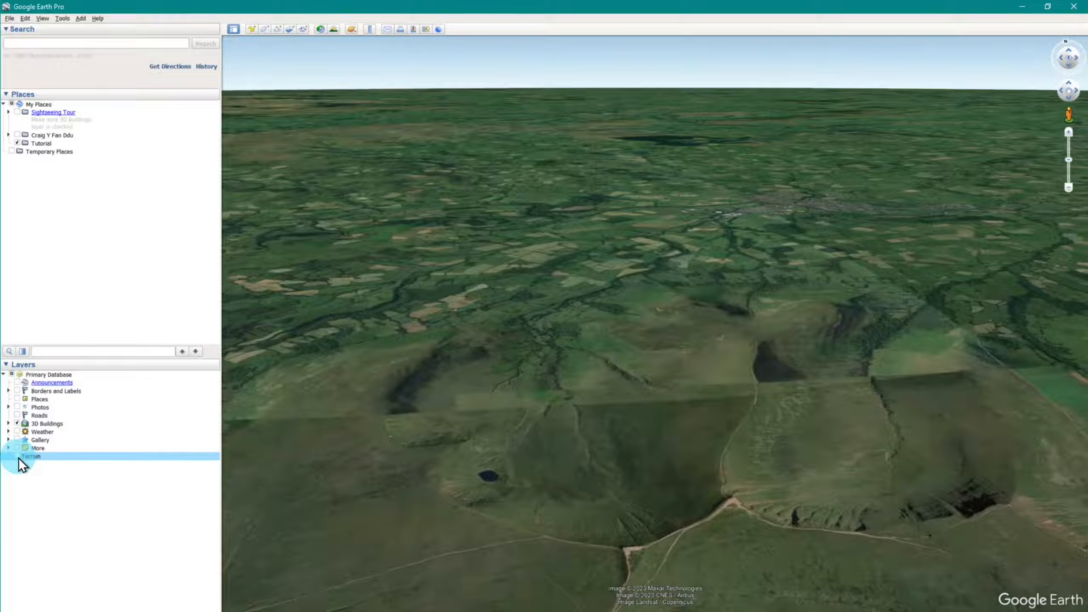
{"action": "left_click", "coordinate": [17, 457]}
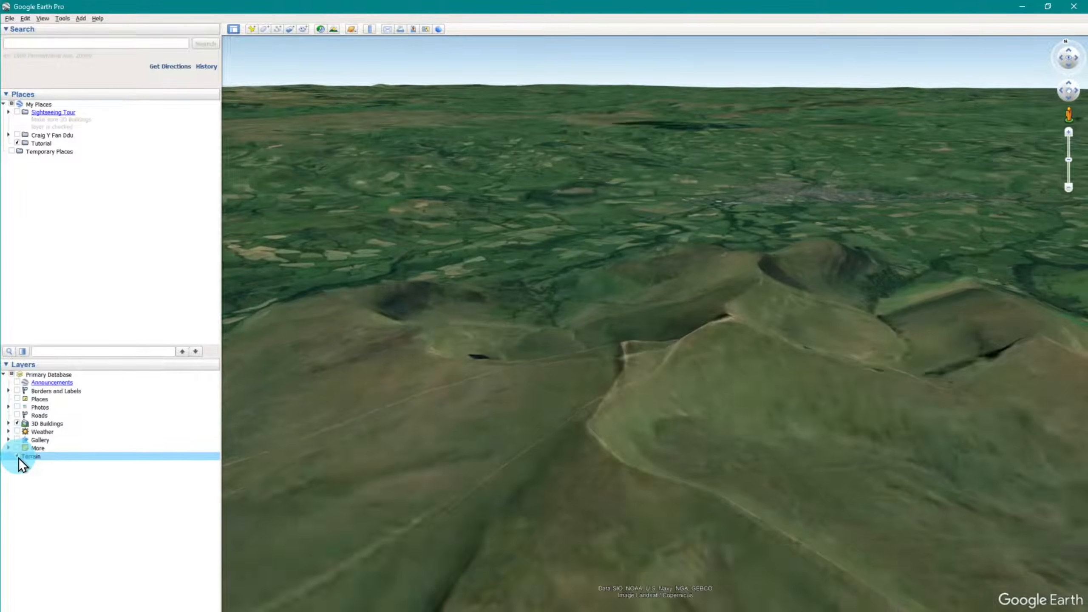
{"action": "left_click", "coordinate": [17, 423]}
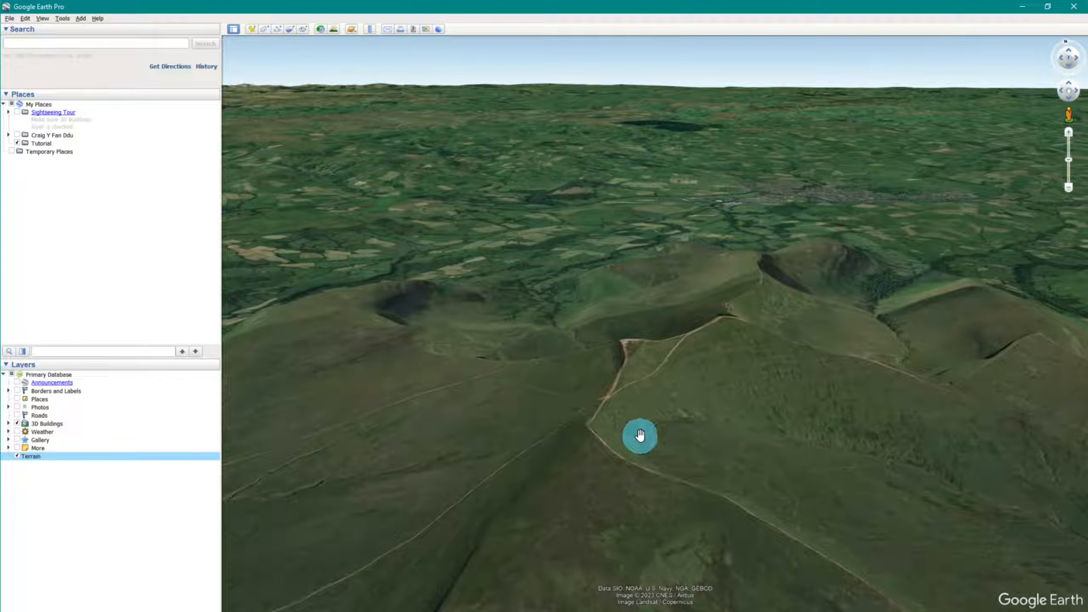
- Start a new path named Route in the Tutorial folder, with the roadside car park at the trailhead in view
{"action": "left_click_drag", "start_coordinate": [619, 448], "coordinate": [656, 462]}
{"action": "left_click_drag", "start_coordinate": [659, 374], "coordinate": [769, 466]}
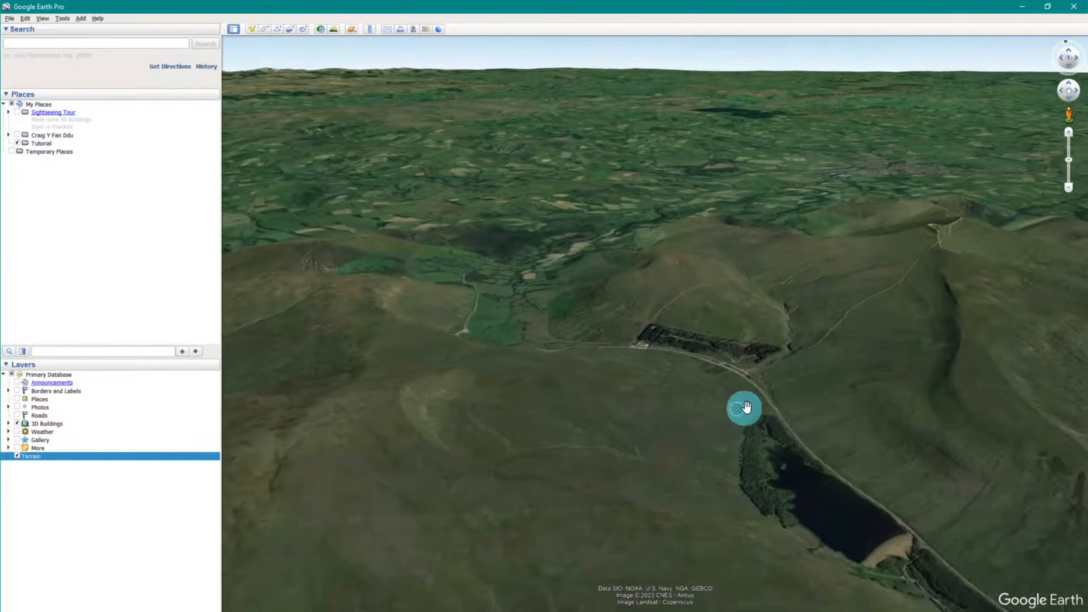
{"action": "left_click_drag", "start_coordinate": [773, 384], "coordinate": [763, 412]}
{"action": "scroll", "coordinate": [742, 429], "scroll_direction": "up", "scroll_amount": 5}
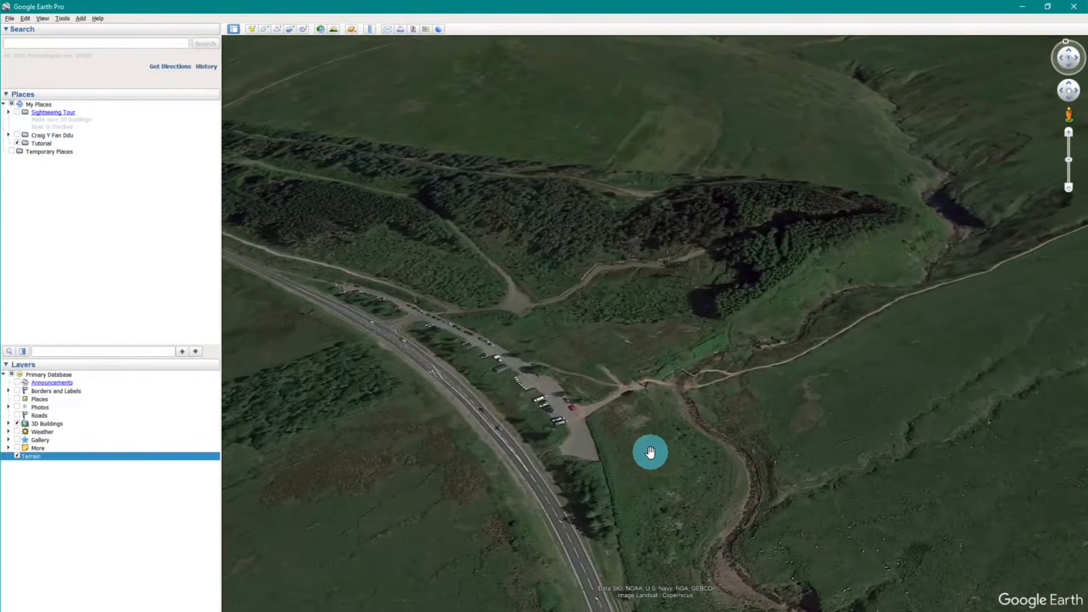
{"action": "left_click_drag", "start_coordinate": [674, 468], "coordinate": [818, 452]}
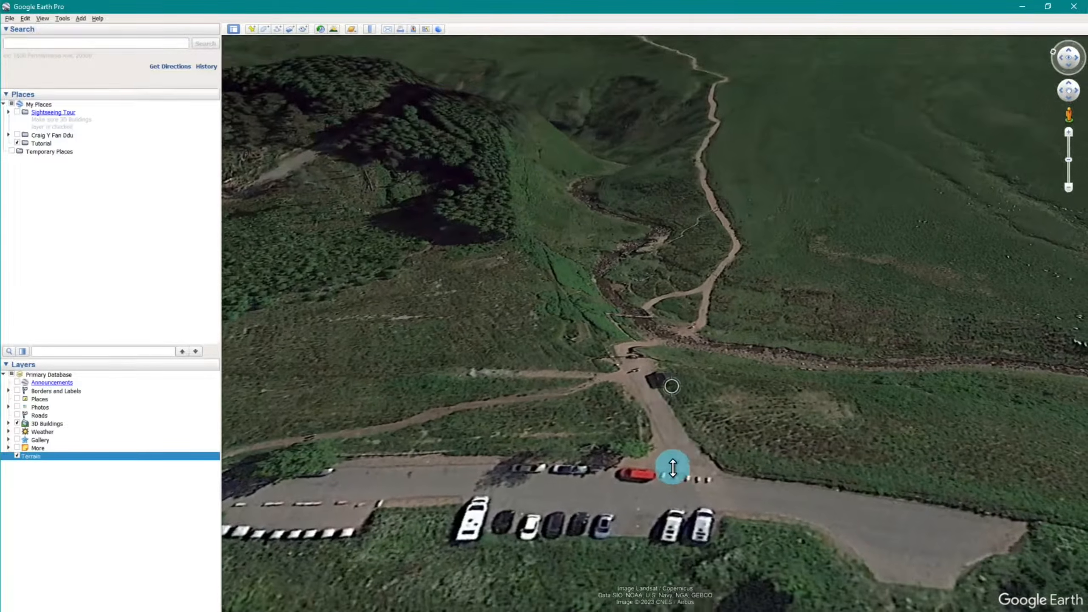
{"action": "left_click_drag", "start_coordinate": [688, 456], "coordinate": [689, 450]}
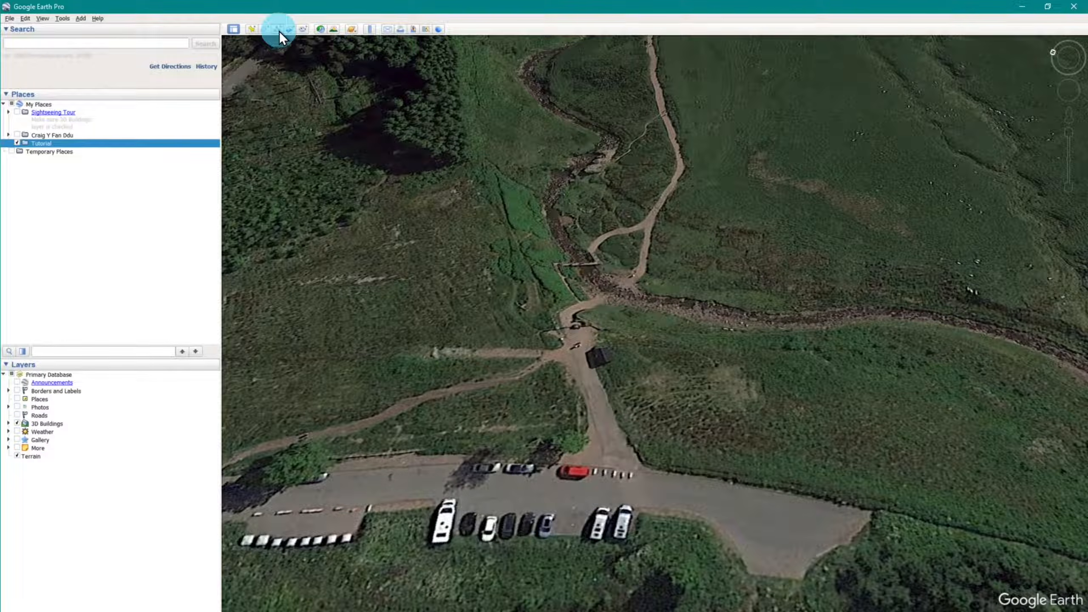
{"action": "left_click", "coordinate": [279, 31]}
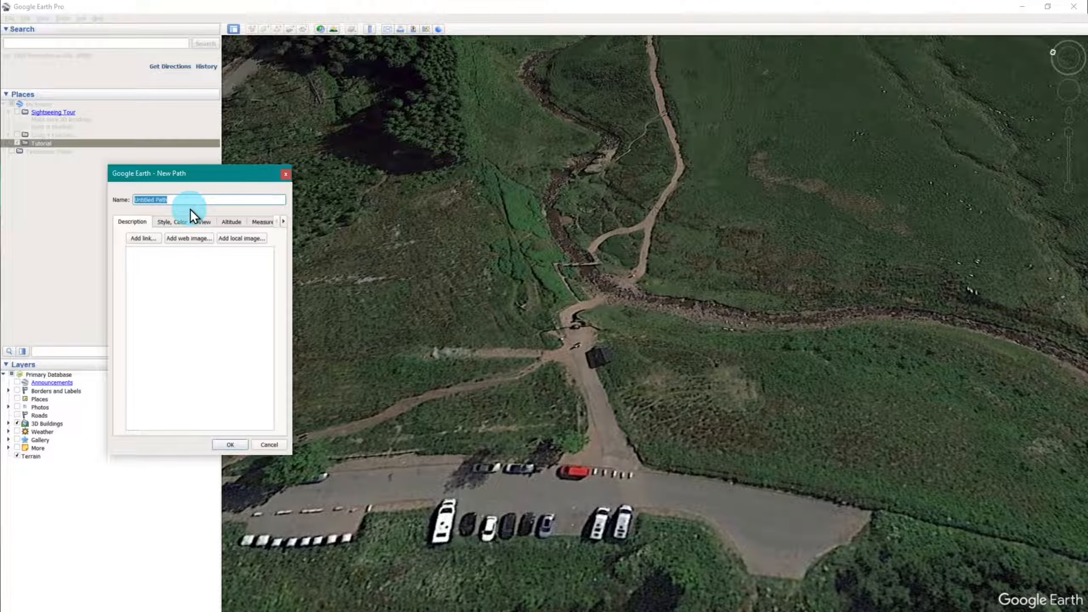
{"action": "type", "text": "Route"}
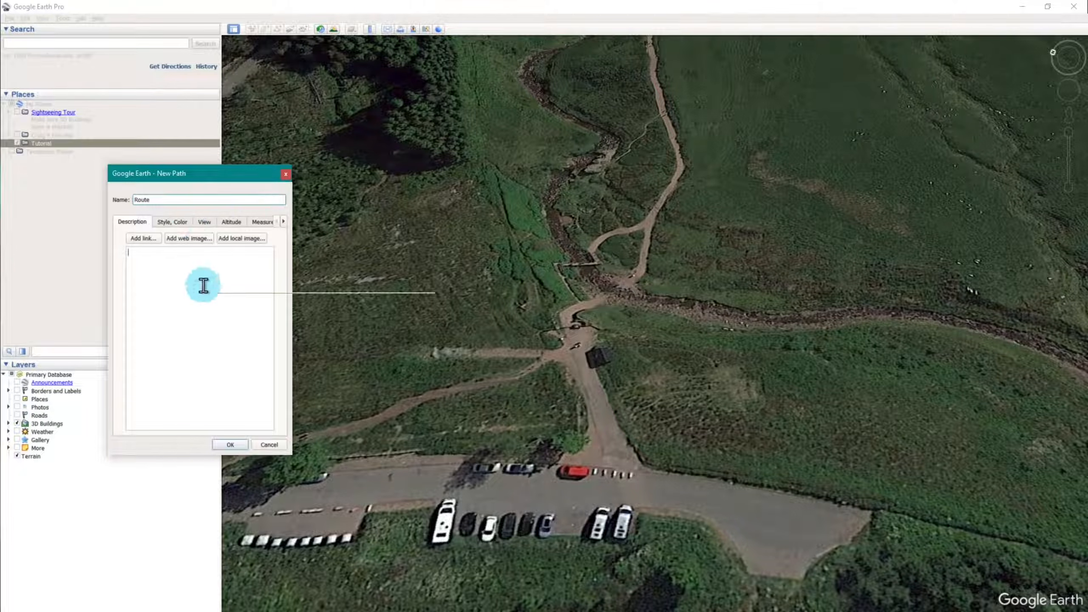
- Plot the Route from the car park entrance past the small hut, across the stream and up the footpath
{"action": "left_click", "coordinate": [615, 468]}
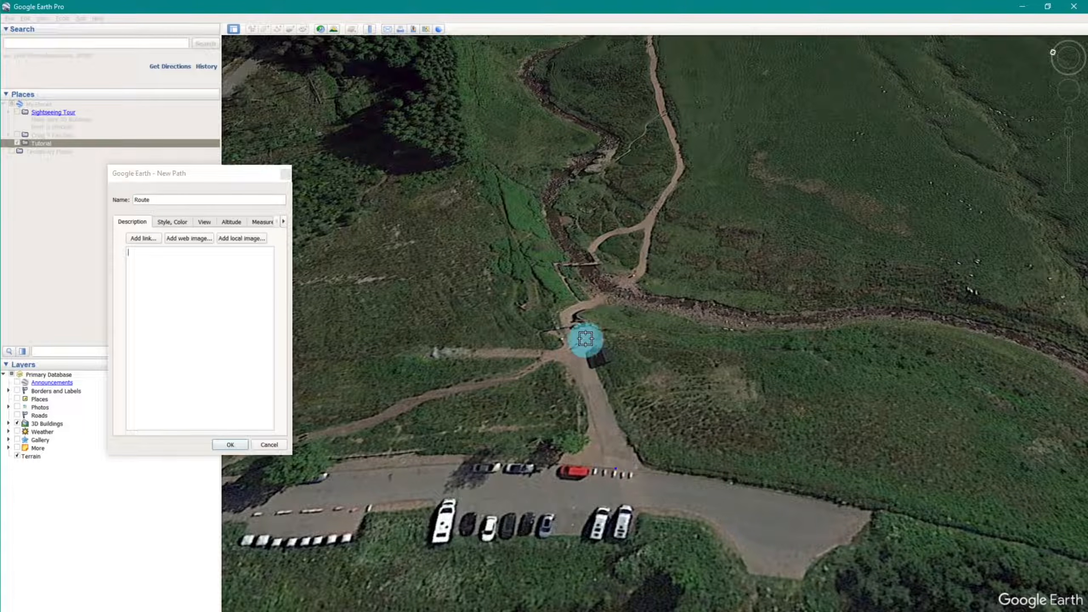
{"action": "left_click", "coordinate": [576, 355]}
{"action": "left_click", "coordinate": [570, 314]}
{"action": "left_click", "coordinate": [614, 291]}
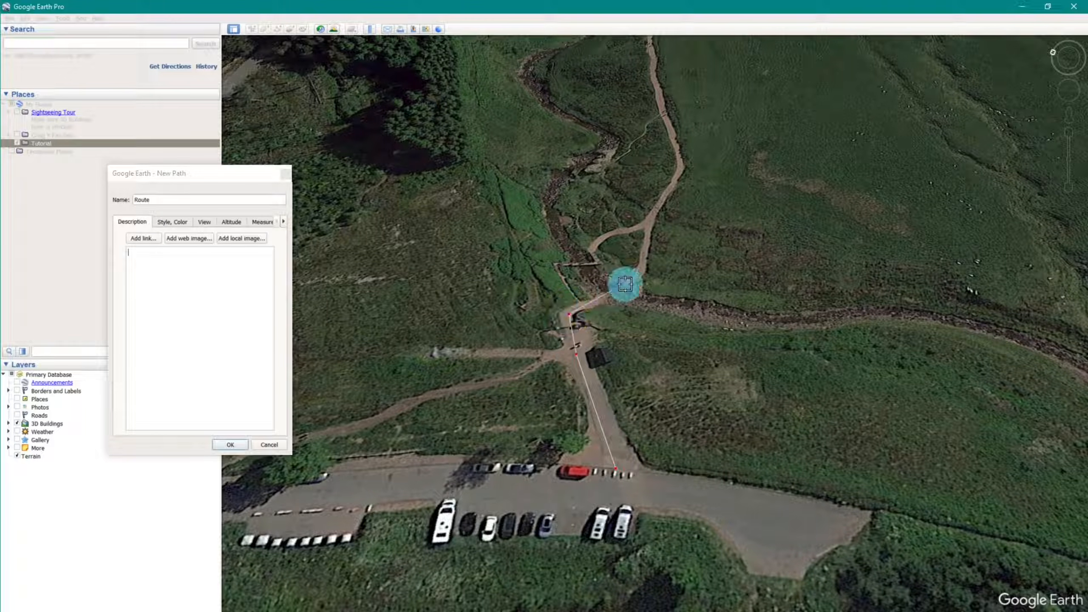
{"action": "left_click", "coordinate": [646, 271]}
{"action": "left_click", "coordinate": [658, 210]}
{"action": "left_click", "coordinate": [682, 165]}
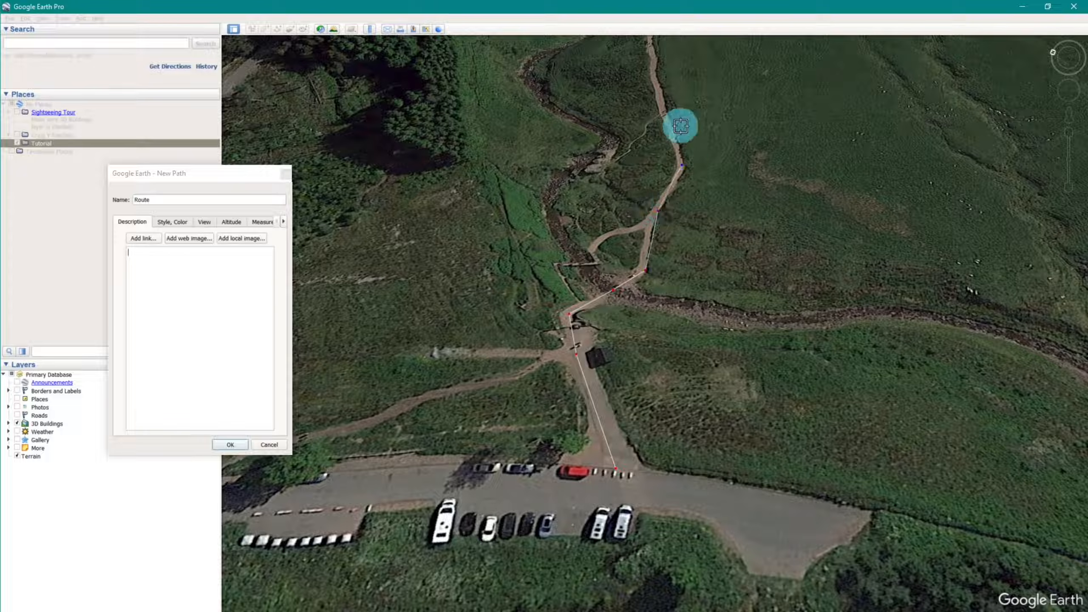
{"action": "left_click", "coordinate": [664, 114]}
{"action": "left_click", "coordinate": [653, 56]}
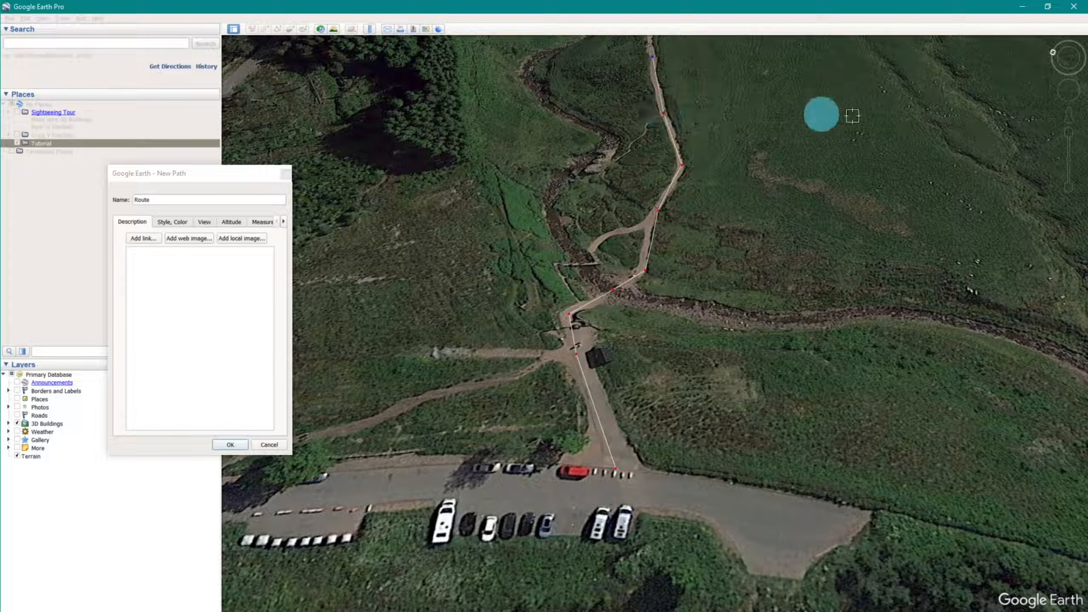
- Extend the Route with four more points along the next stretch of footpath uphill from the stream crossing
{"action": "left_click_drag", "start_coordinate": [1067, 97], "coordinate": [1072, 69]}
{"action": "left_click_drag", "start_coordinate": [1069, 158], "coordinate": [1065, 178]}
{"action": "left_click", "coordinate": [633, 235]}
{"action": "left_click", "coordinate": [645, 168]}
{"action": "left_click", "coordinate": [646, 116]}
{"action": "left_click", "coordinate": [660, 57]}
- Continue the Route along the winding trail above the stream gully, replacing the last point with one centred on the trail
{"action": "mouse_move", "coordinate": [1072, 68]}
{"action": "left_click_drag", "start_coordinate": [1071, 64], "coordinate": [1067, 77]}
{"action": "left_click_drag", "start_coordinate": [1065, 163], "coordinate": [1073, 193]}
{"action": "left_click_drag", "start_coordinate": [1069, 91], "coordinate": [1068, 115]}
{"action": "left_click_drag", "start_coordinate": [1071, 69], "coordinate": [1053, 82]}
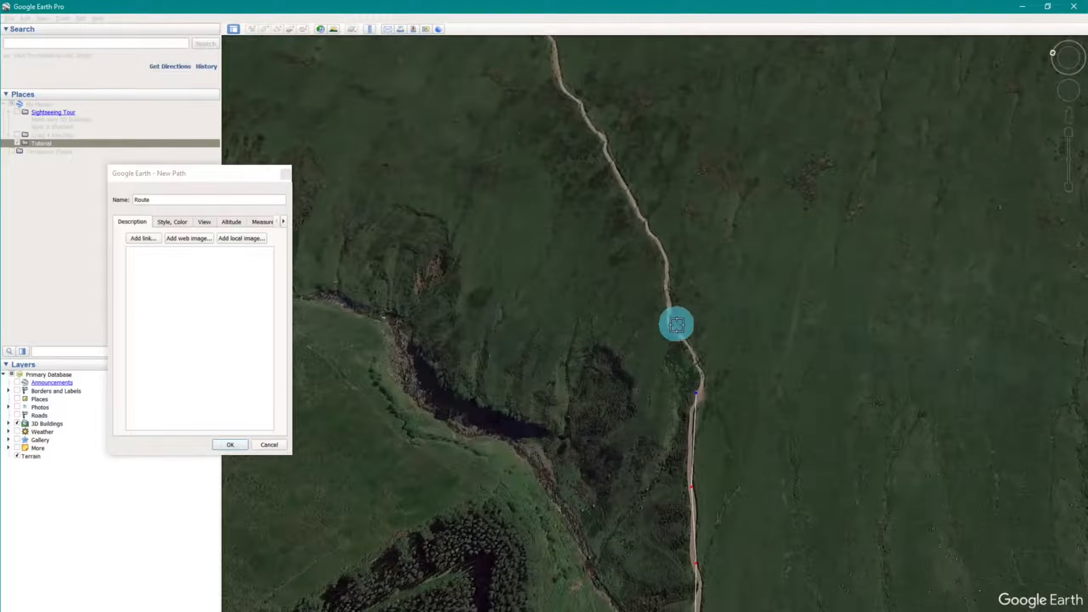
{"action": "left_click", "coordinate": [665, 282]}
{"action": "left_click", "coordinate": [659, 240]}
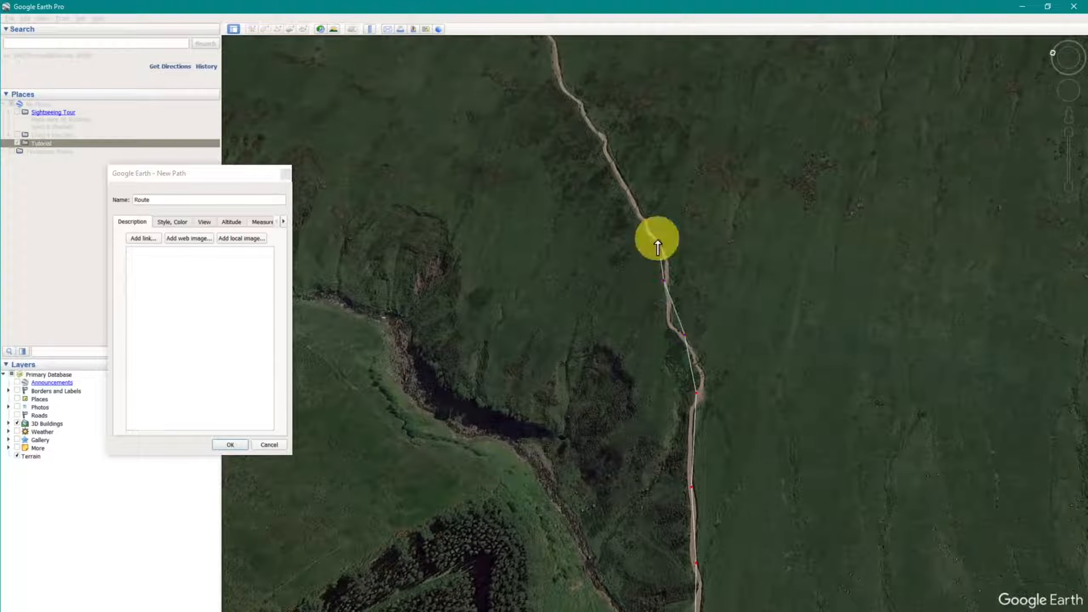
{"action": "left_click", "coordinate": [608, 157]}
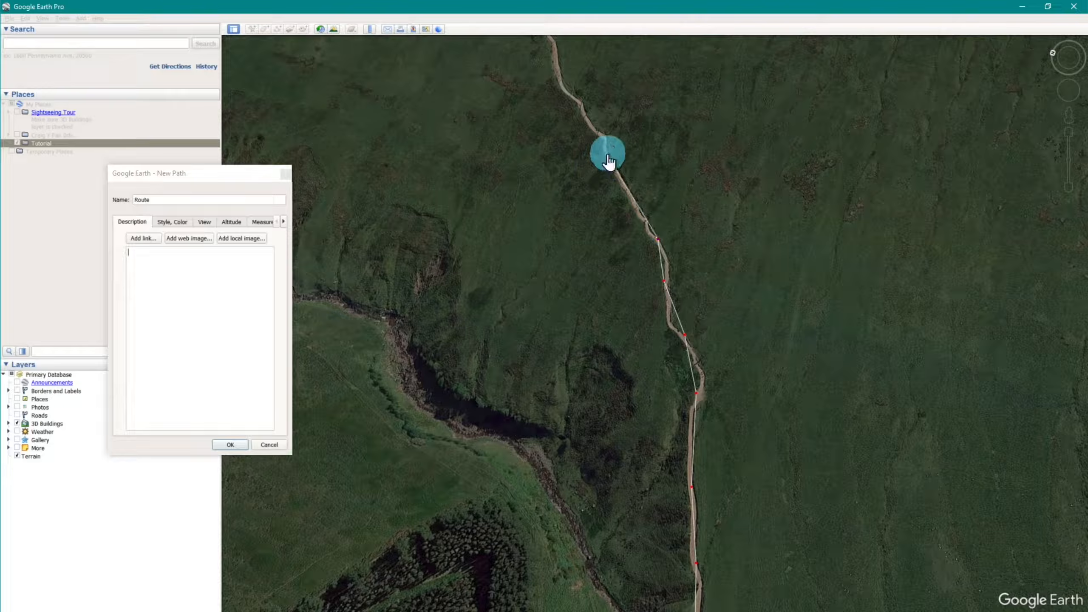
{"action": "left_click", "coordinate": [583, 104]}
{"action": "left_click", "coordinate": [557, 57]}
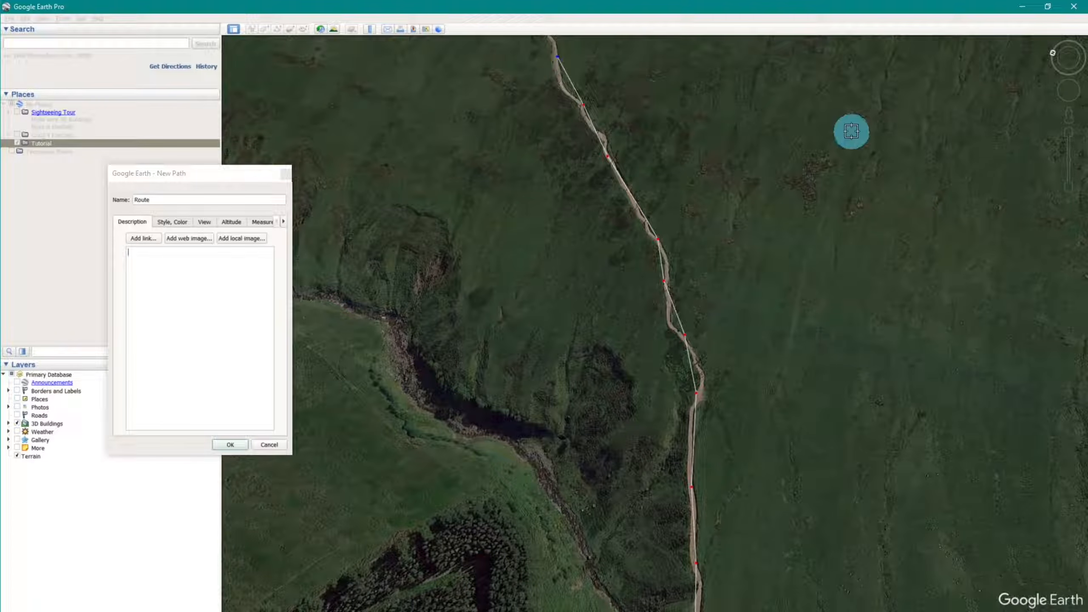
{"action": "right_click", "coordinate": [554, 58]}
{"action": "left_click", "coordinate": [553, 60]}
- Trace the next bends of the trail above the gully with eight more Route points
{"action": "left_click_drag", "start_coordinate": [1068, 159], "coordinate": [1069, 180]}
{"action": "left_click_drag", "start_coordinate": [1068, 92], "coordinate": [1059, 60]}
{"action": "left_click", "coordinate": [653, 384]}
{"action": "left_click", "coordinate": [628, 306]}
{"action": "left_click", "coordinate": [581, 273]}
{"action": "left_click", "coordinate": [551, 213]}
{"action": "left_click", "coordinate": [554, 173]}
{"action": "left_click", "coordinate": [545, 124]}
{"action": "left_click", "coordinate": [541, 88]}
{"action": "left_click", "coordinate": [547, 55]}
- Add five Route points along the trail across the open hillside
{"action": "left_click_drag", "start_coordinate": [1068, 92], "coordinate": [1060, 56]}
{"action": "left_click", "coordinate": [602, 305]}
{"action": "left_click", "coordinate": [572, 199]}
{"action": "left_click", "coordinate": [564, 146]}
{"action": "left_click", "coordinate": [531, 98]}
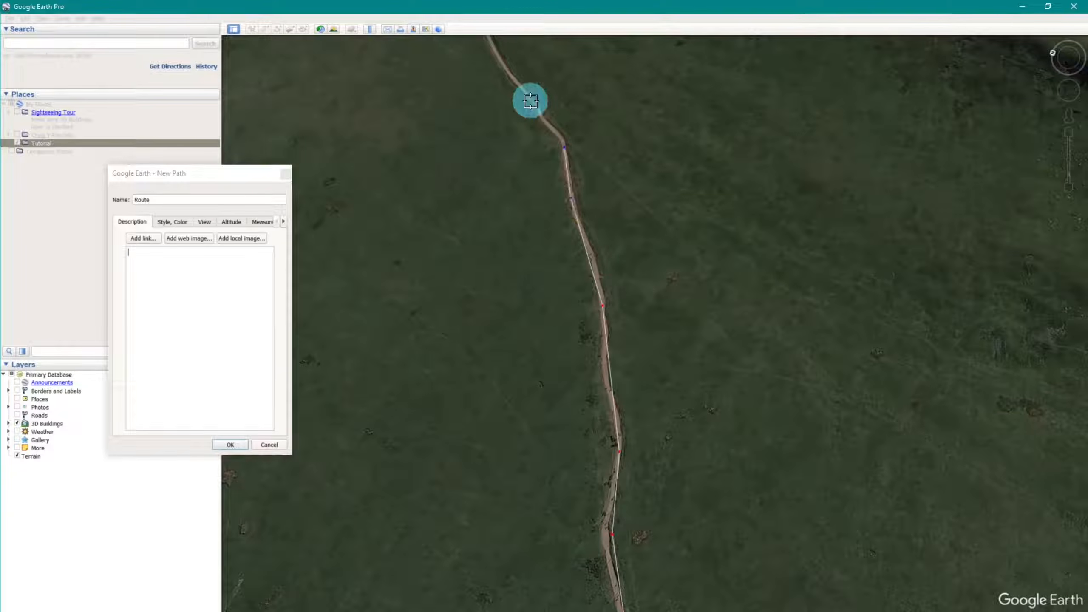
{"action": "left_click", "coordinate": [494, 50]}
- Carry the Route up the hillside to the junction where the trail meets the crossing ridge path
{"action": "left_click_drag", "start_coordinate": [1068, 89], "coordinate": [1051, 55]}
{"action": "left_click_drag", "start_coordinate": [1069, 169], "coordinate": [1071, 205]}
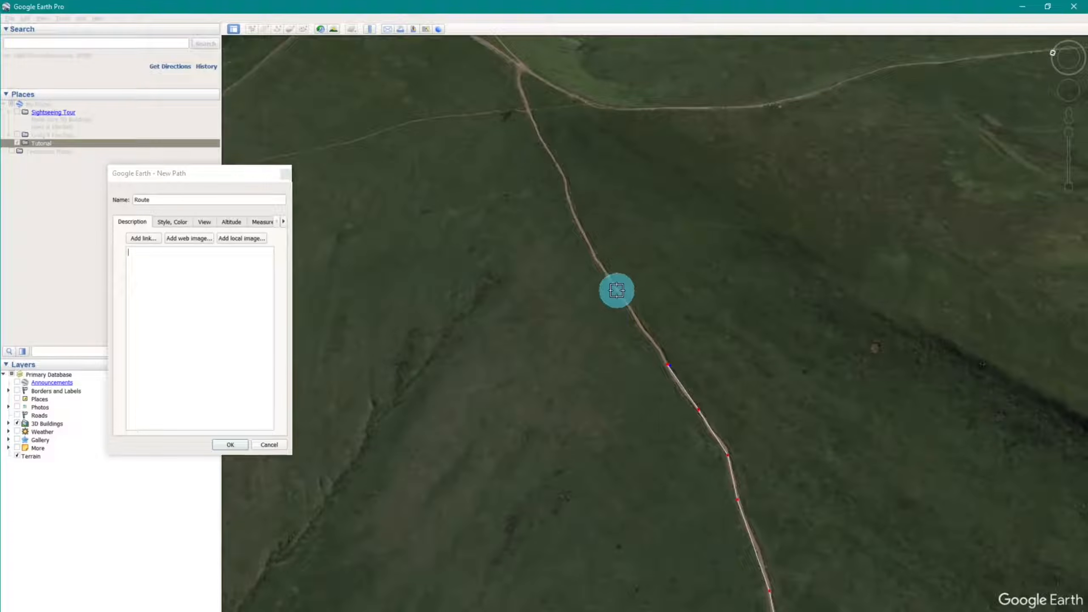
{"action": "left_click", "coordinate": [578, 221]}
{"action": "left_click", "coordinate": [559, 171]}
{"action": "left_click", "coordinate": [528, 113]}
{"action": "left_click", "coordinate": [521, 67]}
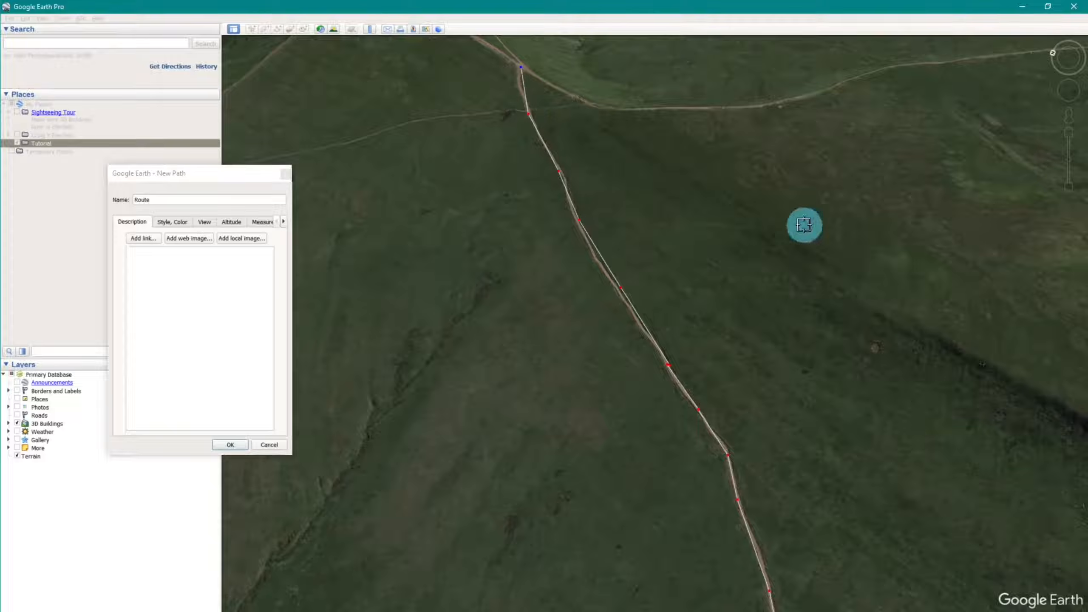
- Finish the Route at the ridge corner beyond the path junction and save the new path
{"action": "left_click_drag", "start_coordinate": [1066, 159], "coordinate": [1068, 177]}
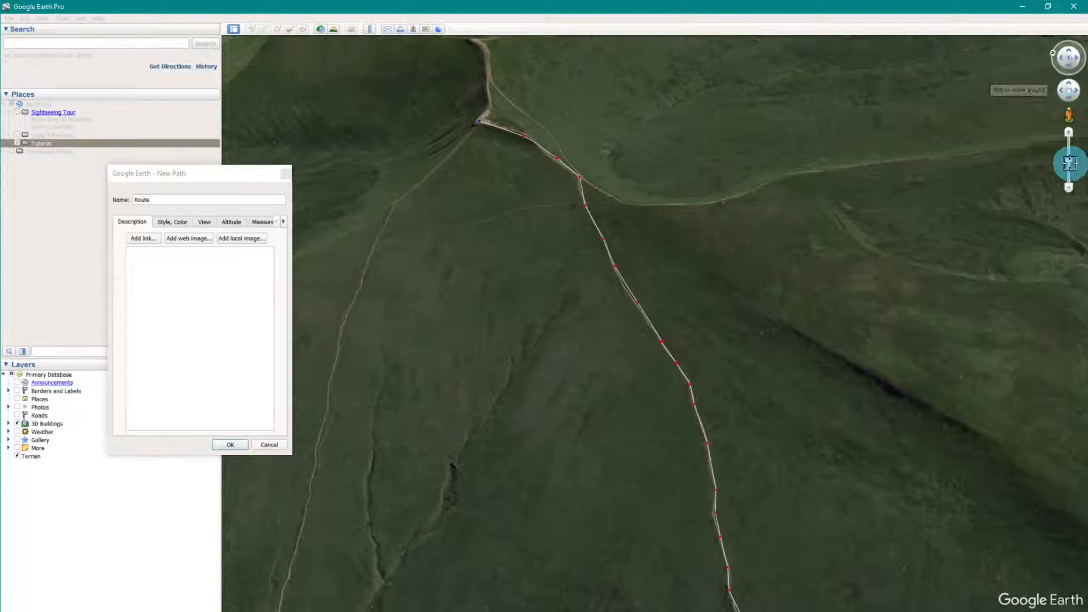
{"action": "mouse_move", "coordinate": [1069, 159]}
{"action": "left_mouse_down"}
{"action": "mouse_move", "coordinate": [1067, 190]}
{"action": "mouse_move", "coordinate": [1067, 129]}
{"action": "mouse_move", "coordinate": [1061, 144]}
{"action": "left_mouse_up"}
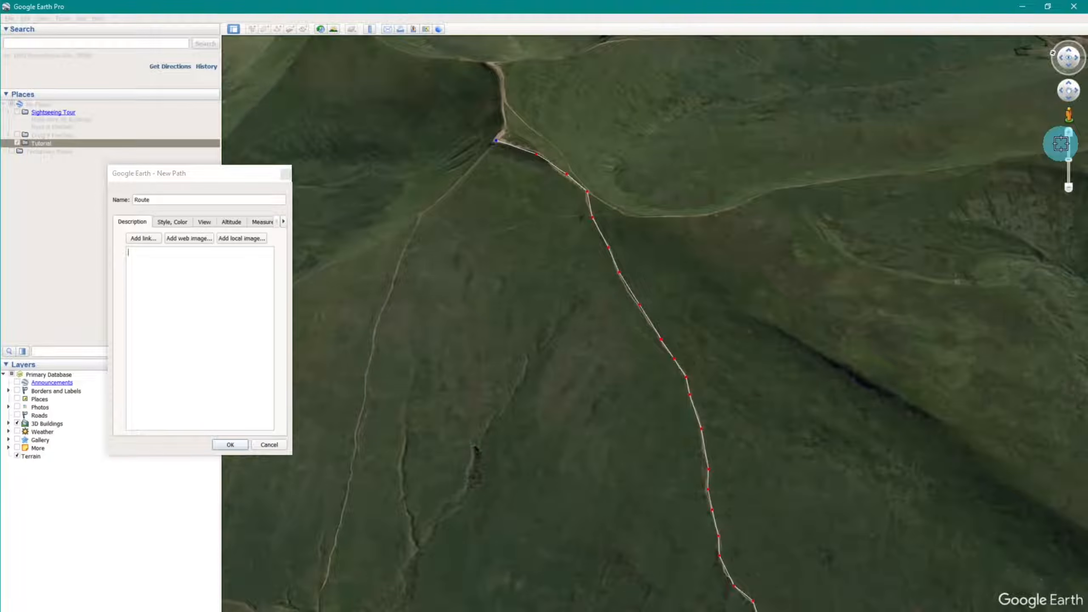
{"action": "left_click", "coordinate": [243, 250]}
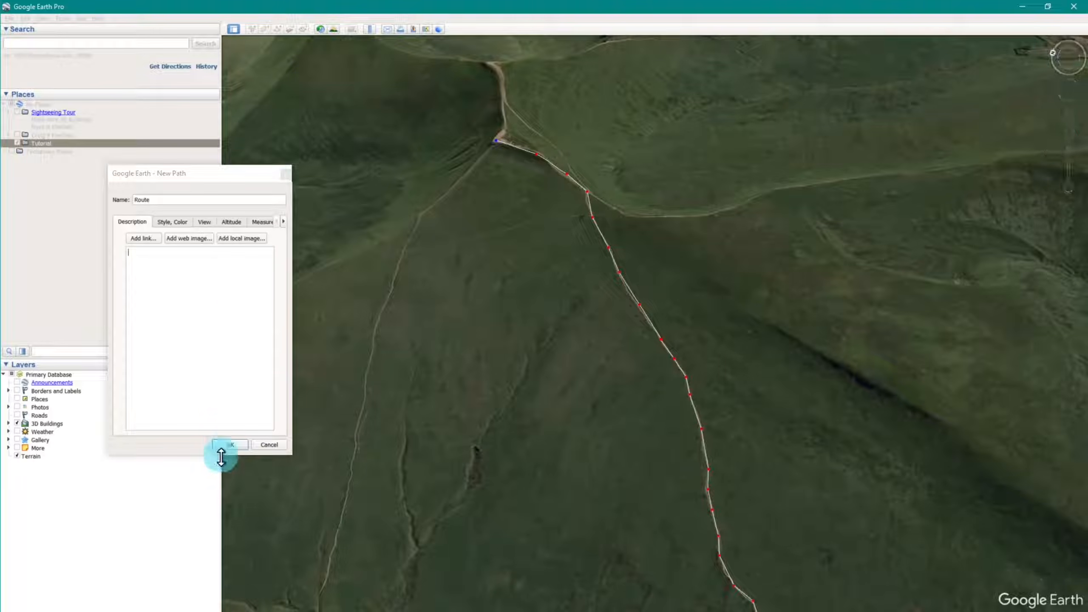
{"action": "left_click", "coordinate": [229, 446]}
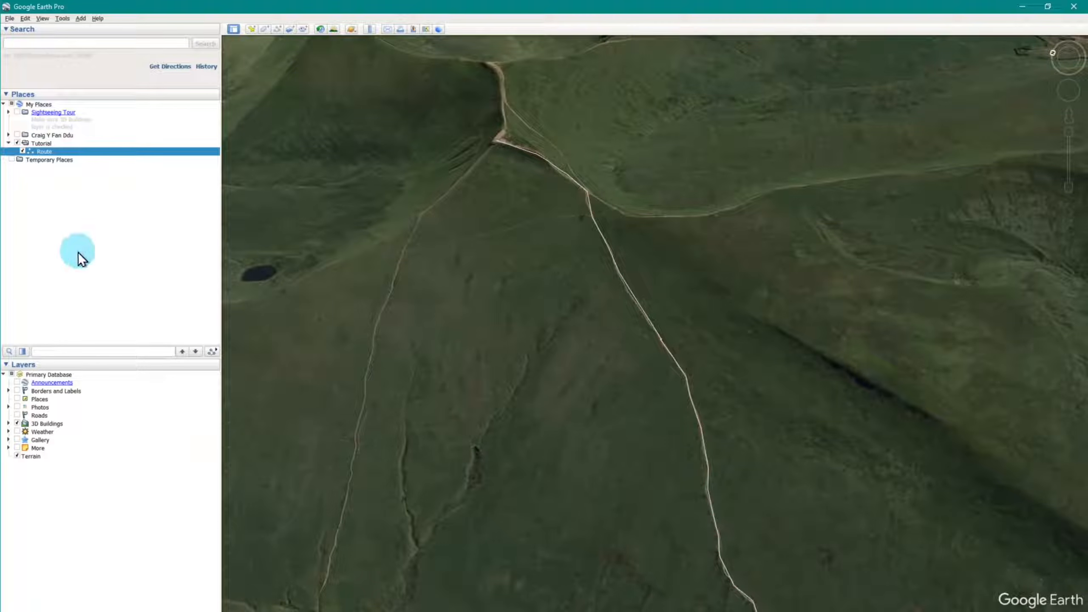
- Edit the Route's line style, increasing its width and setting its colour to yellow (#ffff06)
{"action": "scroll", "coordinate": [527, 294], "scroll_direction": "down", "scroll_amount": 3}
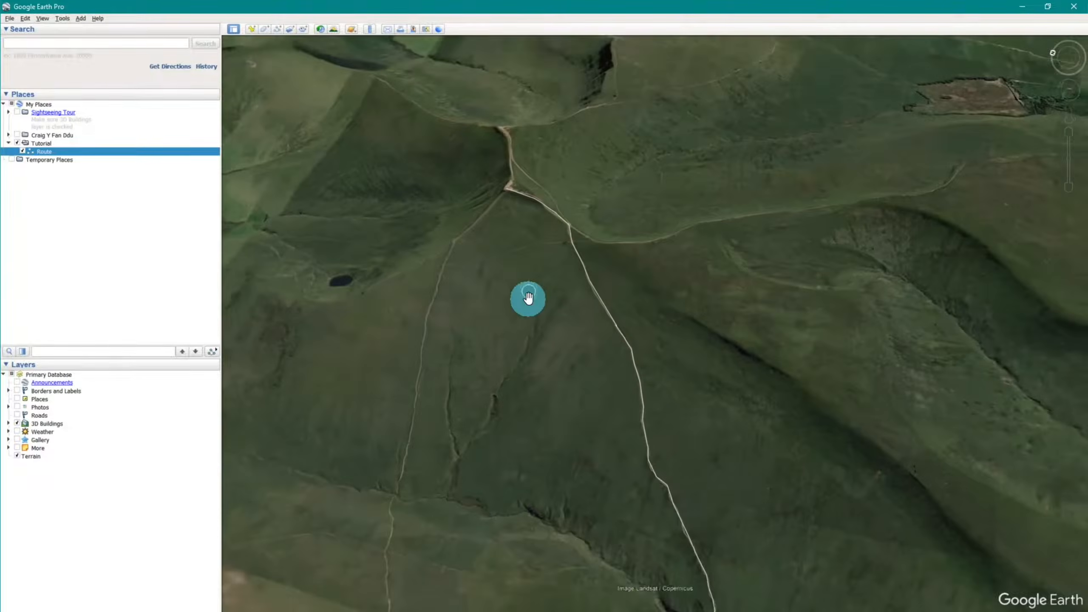
{"action": "scroll", "coordinate": [643, 347], "scroll_direction": "up", "scroll_amount": 3}
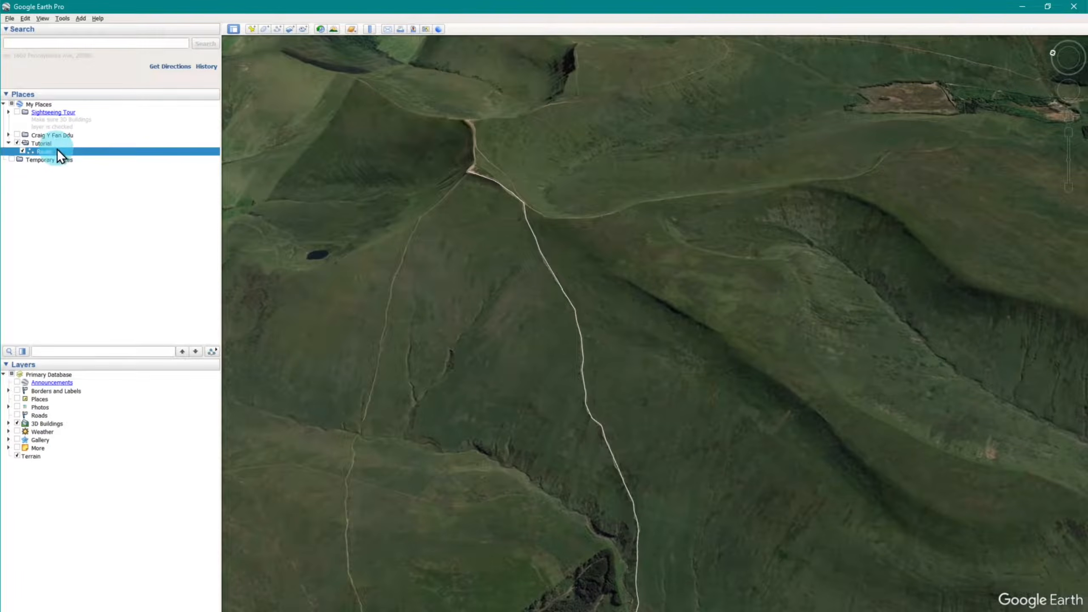
{"action": "right_click", "coordinate": [56, 155]}
{"action": "left_click", "coordinate": [101, 266]}
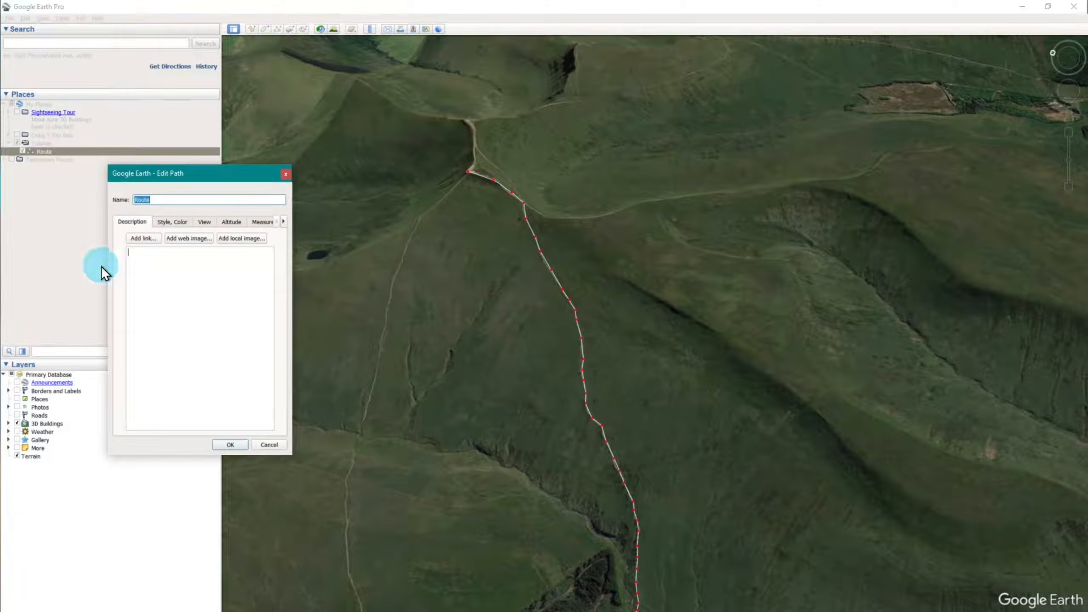
{"action": "left_click", "coordinate": [171, 223]}
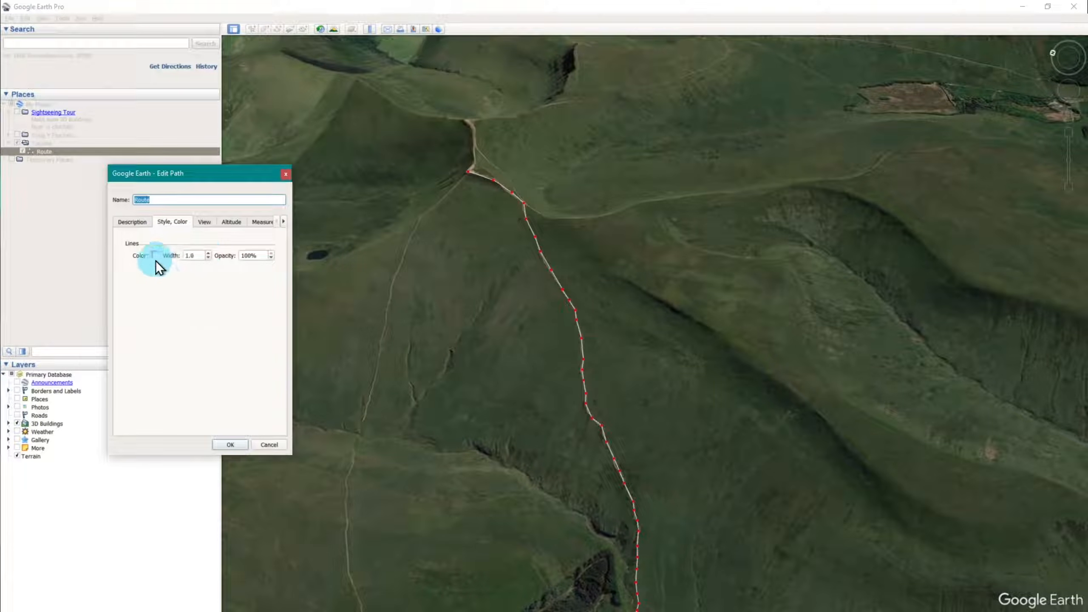
{"action": "left_click", "coordinate": [209, 253]}
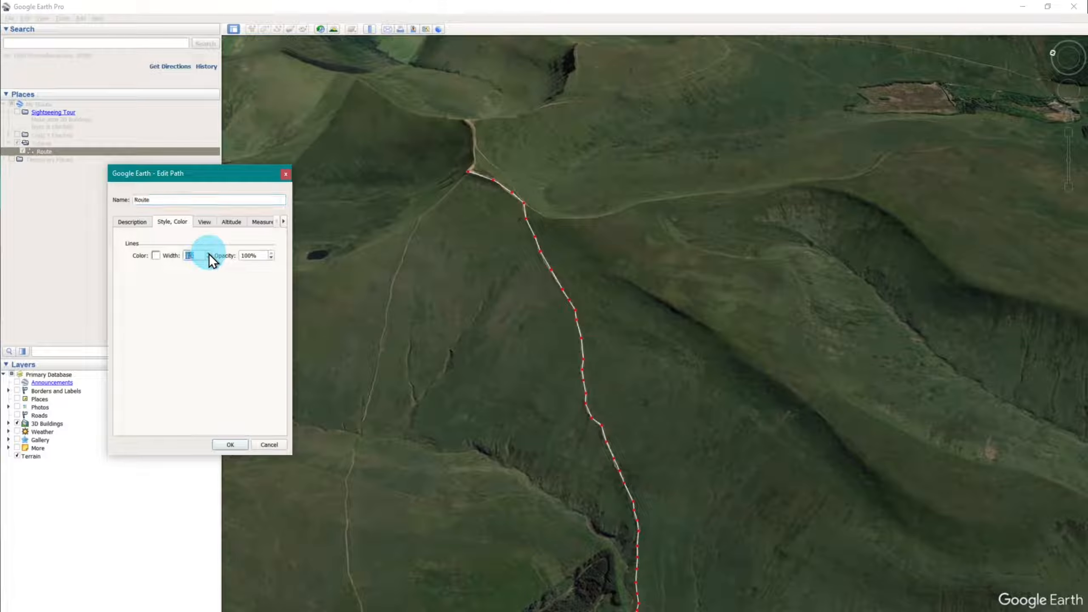
{"action": "left_click", "coordinate": [154, 255]}
{"action": "left_click_drag", "start_coordinate": [201, 306], "coordinate": [274, 230]}
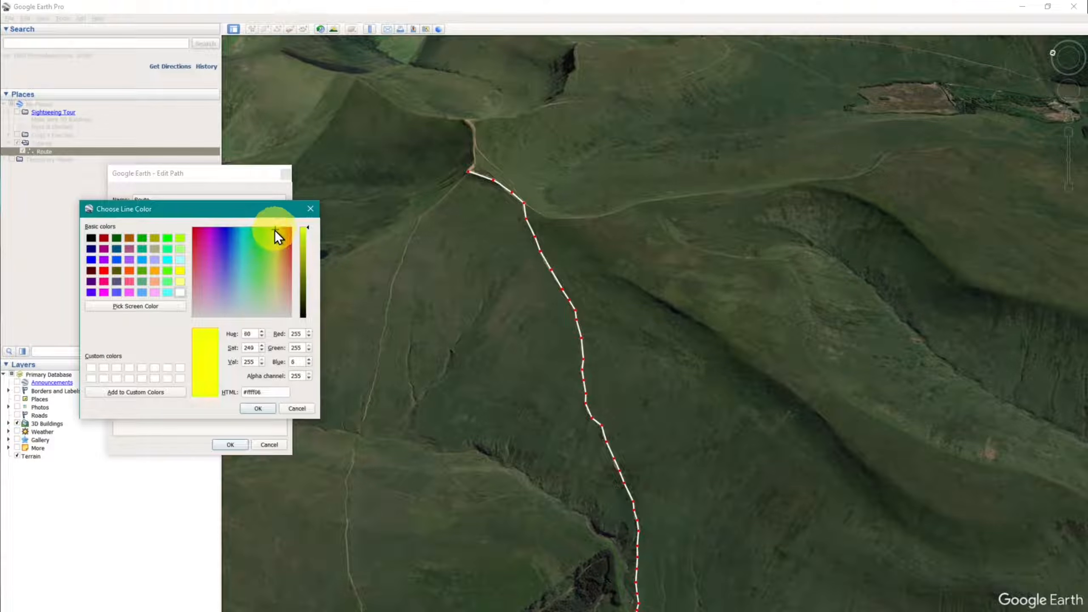
{"action": "left_click", "coordinate": [249, 409]}
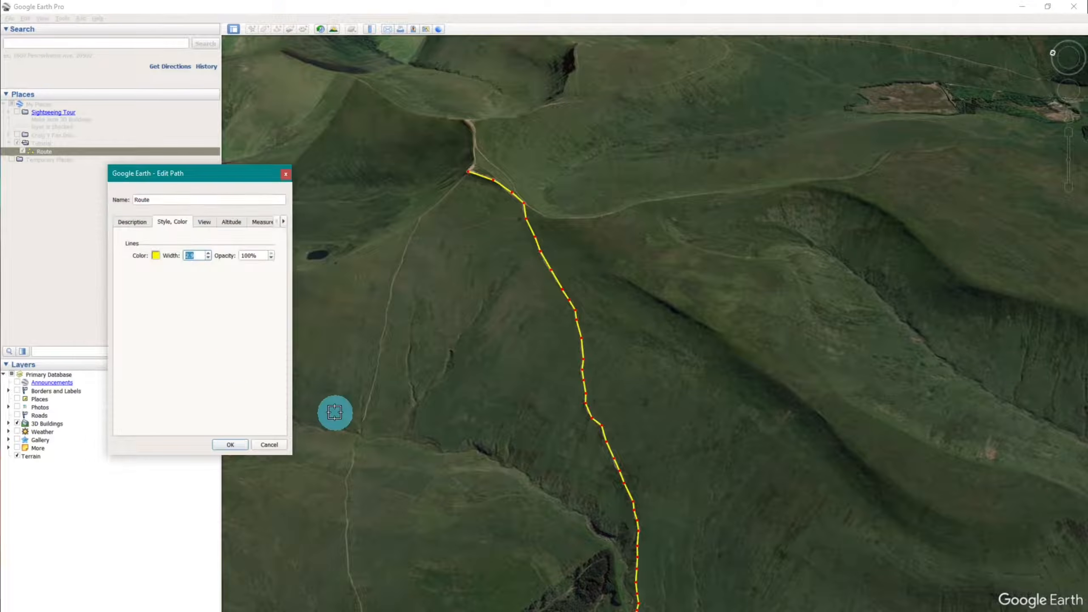
- Set the Route's line width to 3 and save the path changes
{"action": "left_click", "coordinate": [208, 258]}
{"action": "type", "text": "3"}
{"action": "key", "text": "Return"}
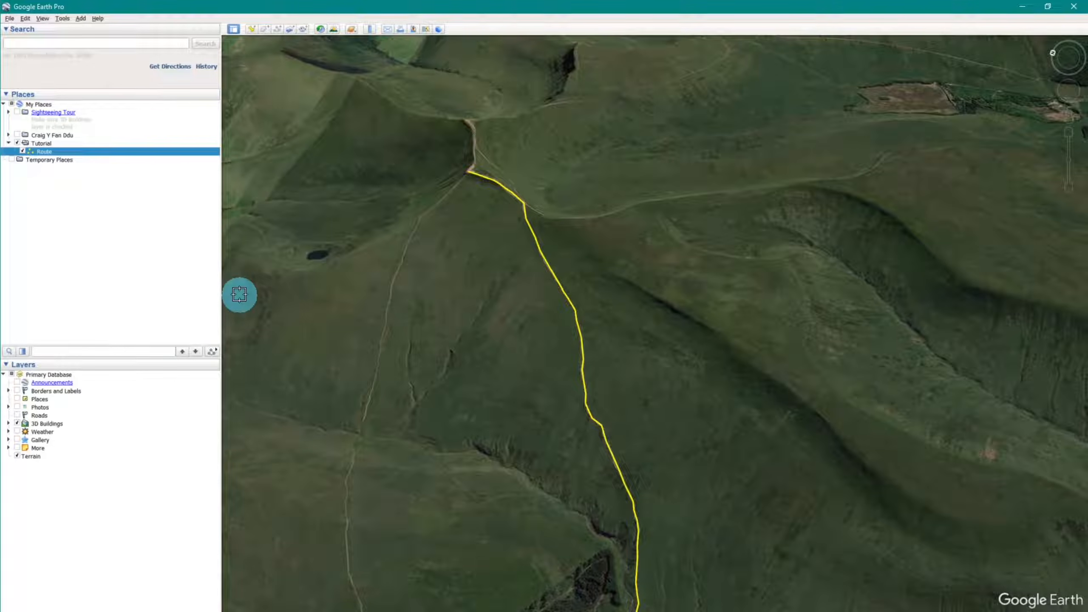
- Review the whole yellow Route from the roadside car park up to the ridge corner
{"action": "mouse_move", "coordinate": [731, 413]}
{"action": "left_mouse_down"}
{"action": "mouse_move", "coordinate": [695, 239]}
{"action": "mouse_move", "coordinate": [679, 354]}
{"action": "mouse_move", "coordinate": [707, 429]}
{"action": "left_mouse_up"}
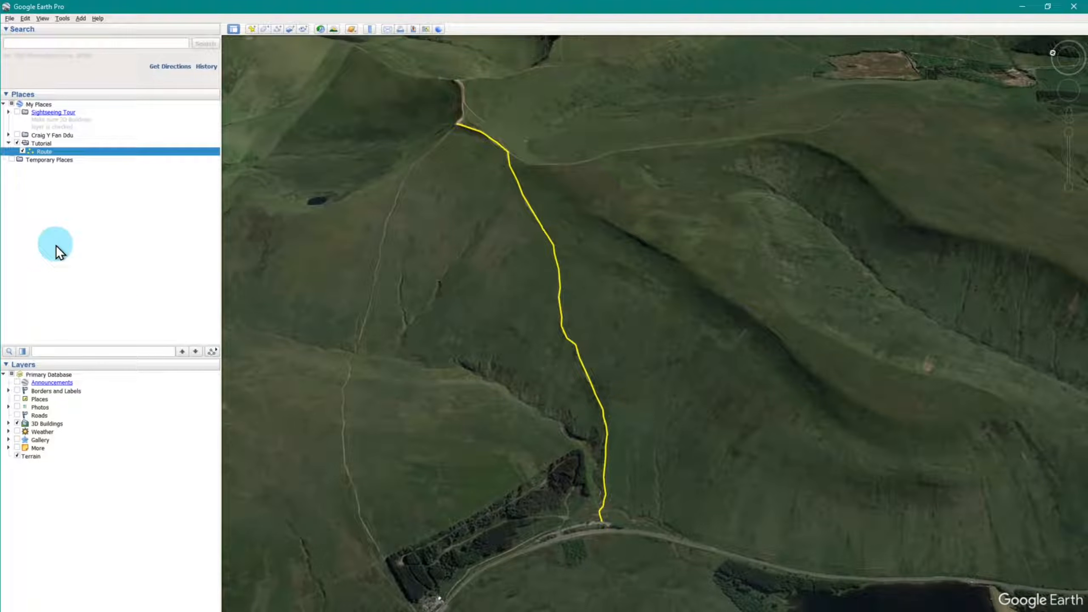
{"action": "mouse_move", "coordinate": [498, 423]}
{"action": "left_mouse_down"}
{"action": "mouse_move", "coordinate": [486, 335]}
{"action": "mouse_move", "coordinate": [502, 430]}
{"action": "mouse_move", "coordinate": [530, 467]}
{"action": "left_mouse_up"}
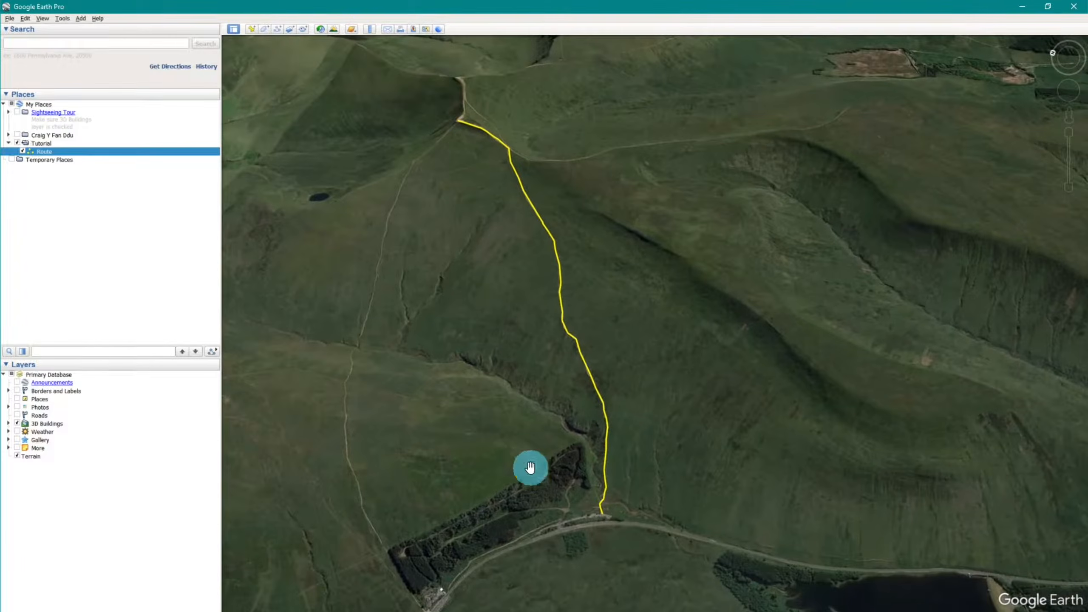
{"action": "scroll", "coordinate": [497, 409], "scroll_direction": "down", "scroll_amount": 5}
{"action": "left_click_drag", "start_coordinate": [525, 384], "coordinate": [592, 353]}
{"action": "scroll", "coordinate": [538, 413], "scroll_direction": "up", "scroll_amount": 4}
{"action": "scroll", "coordinate": [538, 413], "scroll_direction": "up", "scroll_amount": 5}
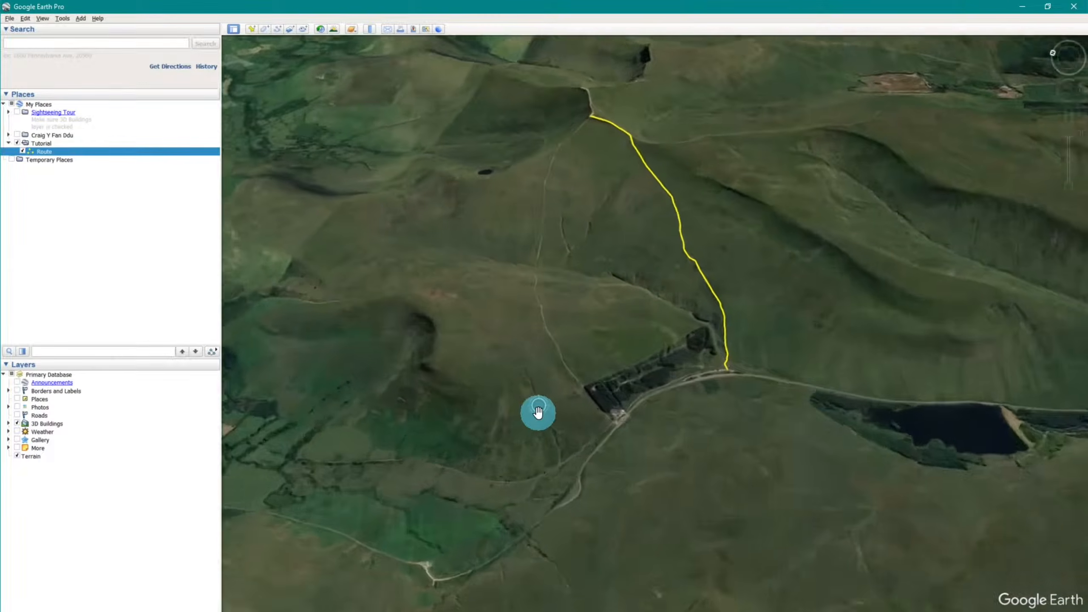
- Add a placemark at the car park where the Route begins and name it Start
{"action": "mouse_move", "coordinate": [693, 385]}
{"action": "left_mouse_down"}
{"action": "mouse_move", "coordinate": [474, 389]}
{"action": "mouse_move", "coordinate": [435, 402]}
{"action": "left_mouse_up"}
{"action": "scroll", "coordinate": [590, 401], "scroll_direction": "up", "scroll_amount": 1}
{"action": "scroll", "coordinate": [585, 373], "scroll_direction": "up", "scroll_amount": 3}
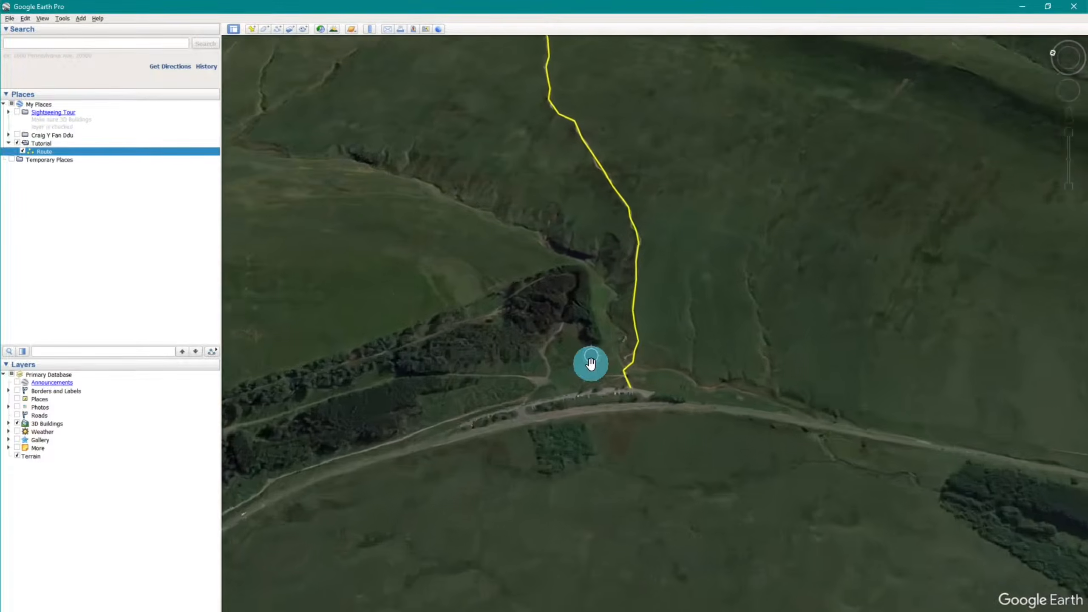
{"action": "mouse_move", "coordinate": [587, 363]}
{"action": "left_mouse_down"}
{"action": "mouse_move", "coordinate": [537, 326]}
{"action": "mouse_move", "coordinate": [494, 376]}
{"action": "mouse_move", "coordinate": [450, 381]}
{"action": "mouse_move", "coordinate": [460, 362]}
{"action": "left_mouse_up"}
{"action": "scroll", "coordinate": [493, 377], "scroll_direction": "up", "scroll_amount": 4}
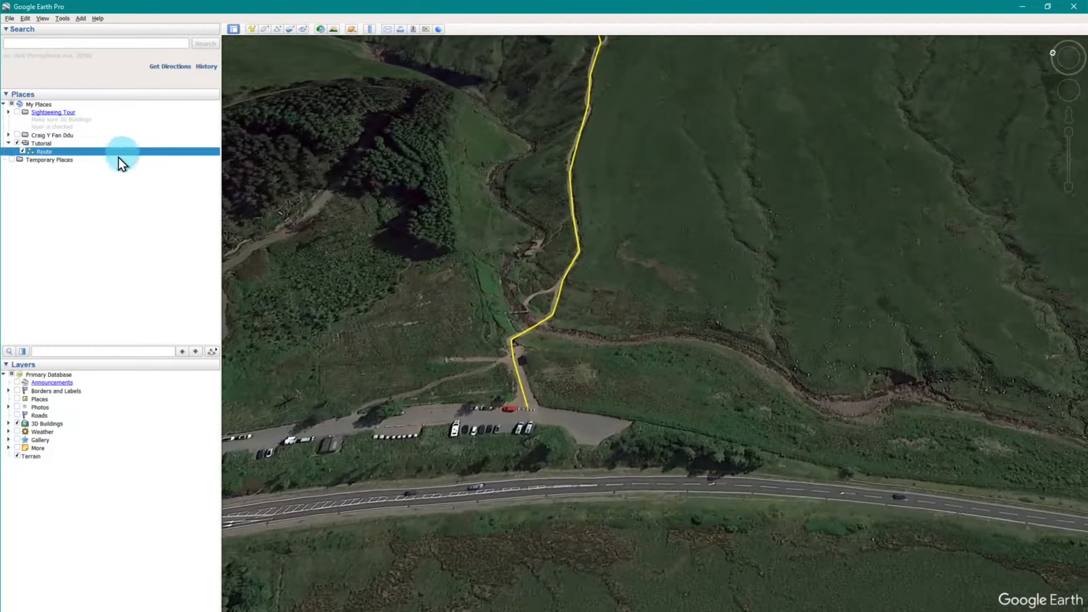
{"action": "left_click", "coordinate": [252, 30]}
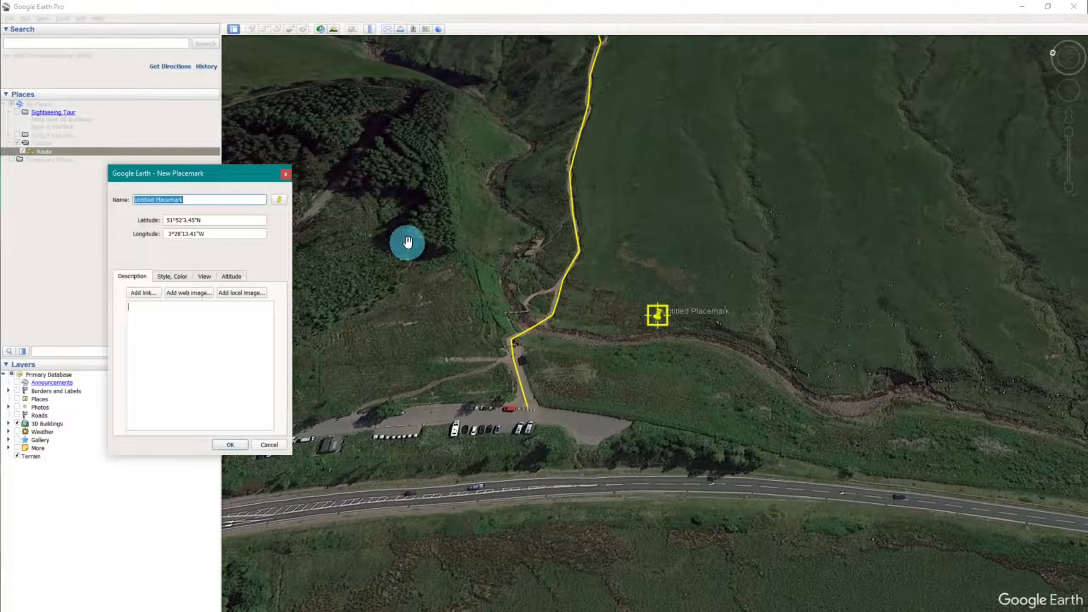
{"action": "left_click", "coordinate": [523, 412]}
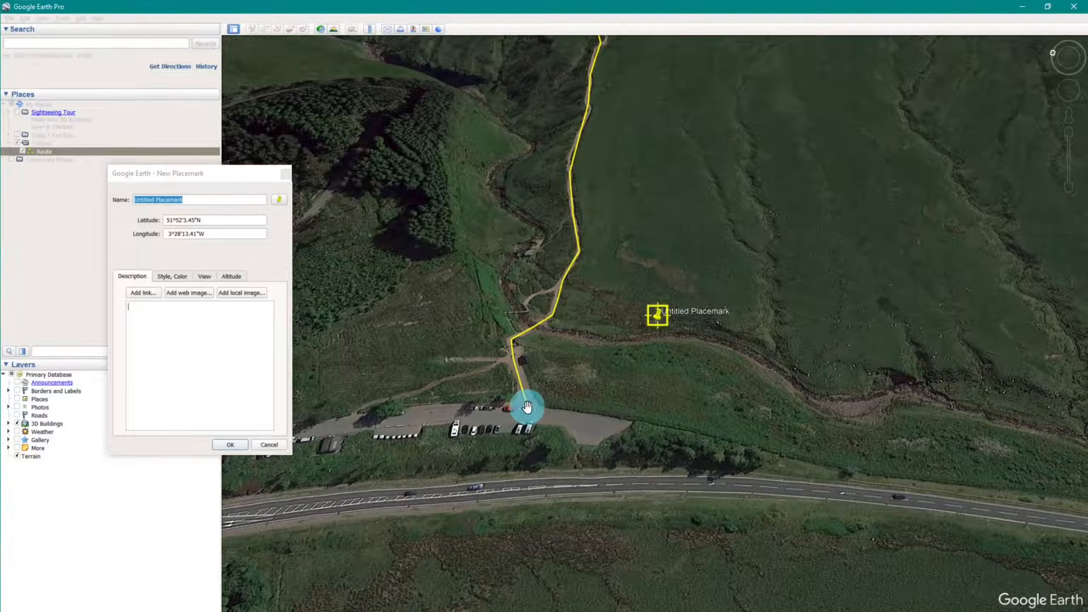
{"action": "left_click_drag", "start_coordinate": [655, 326], "coordinate": [526, 411]}
{"action": "left_click", "coordinate": [165, 315]}
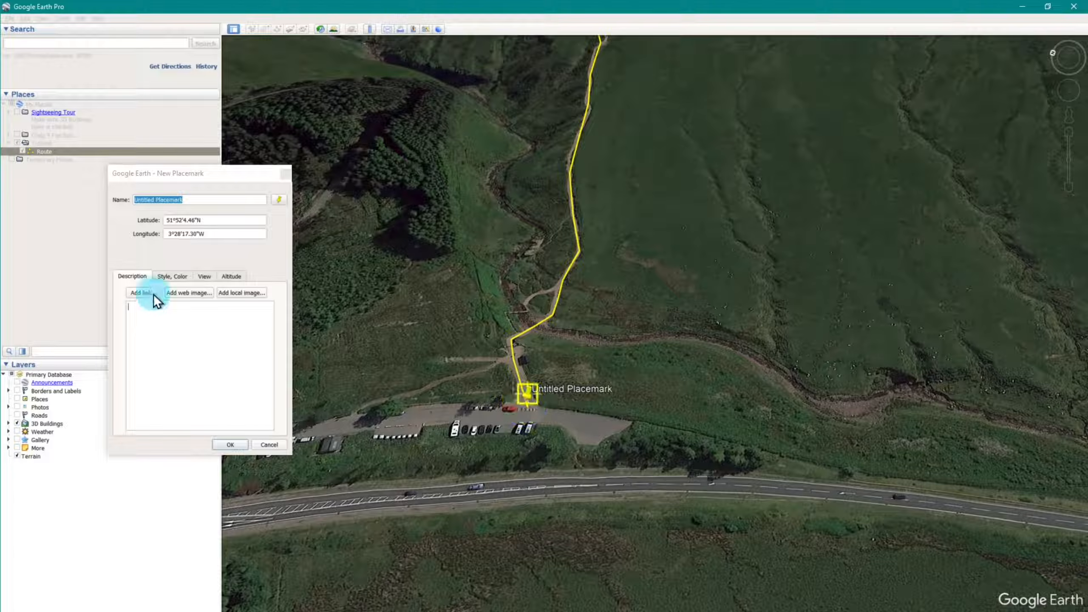
{"action": "left_click", "coordinate": [194, 200]}
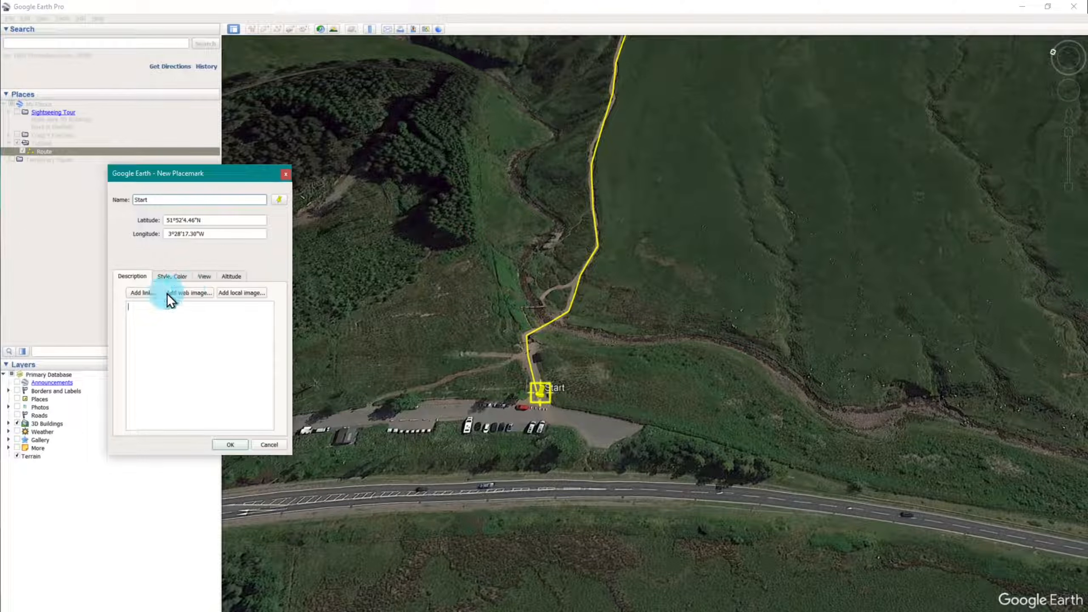
- Change the Start placemark's icon from the pushpin to the green hiker symbol
{"action": "left_click", "coordinate": [171, 276]}
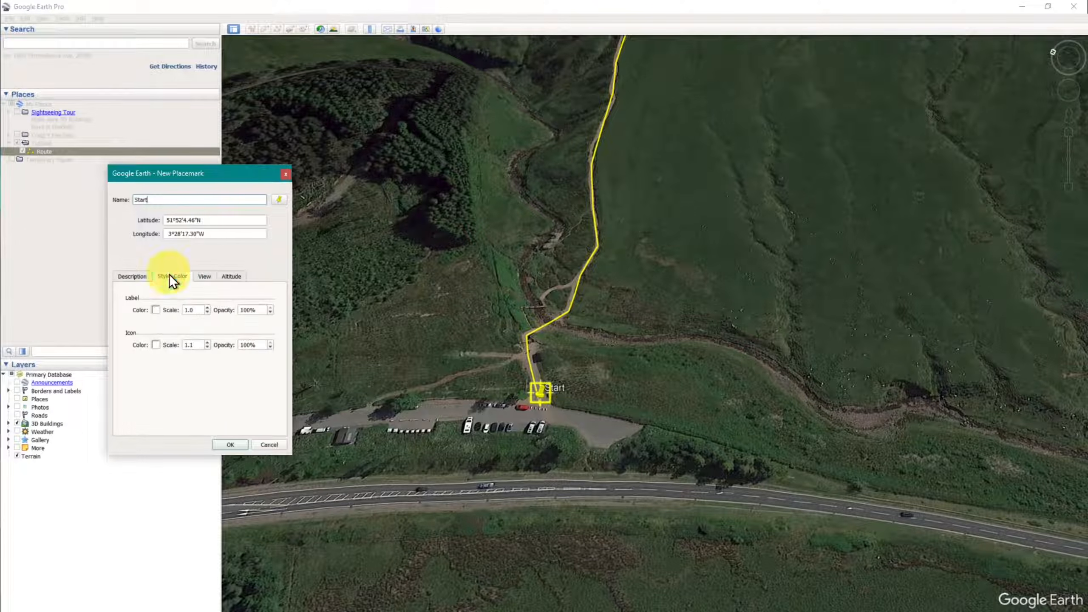
{"action": "left_click", "coordinate": [140, 276]}
{"action": "left_click", "coordinate": [279, 199]}
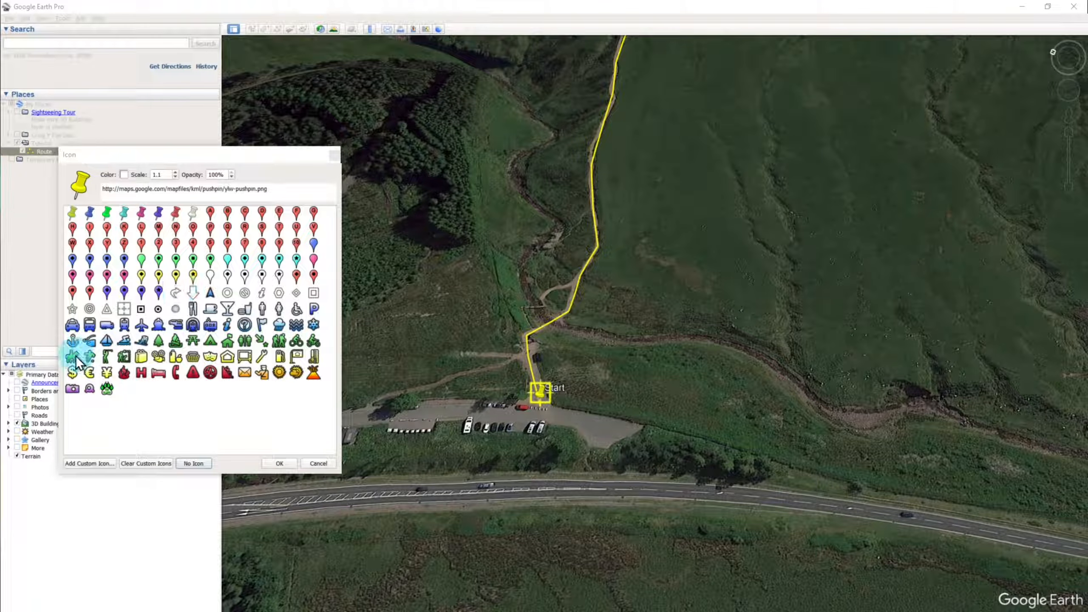
{"action": "left_click", "coordinate": [279, 341]}
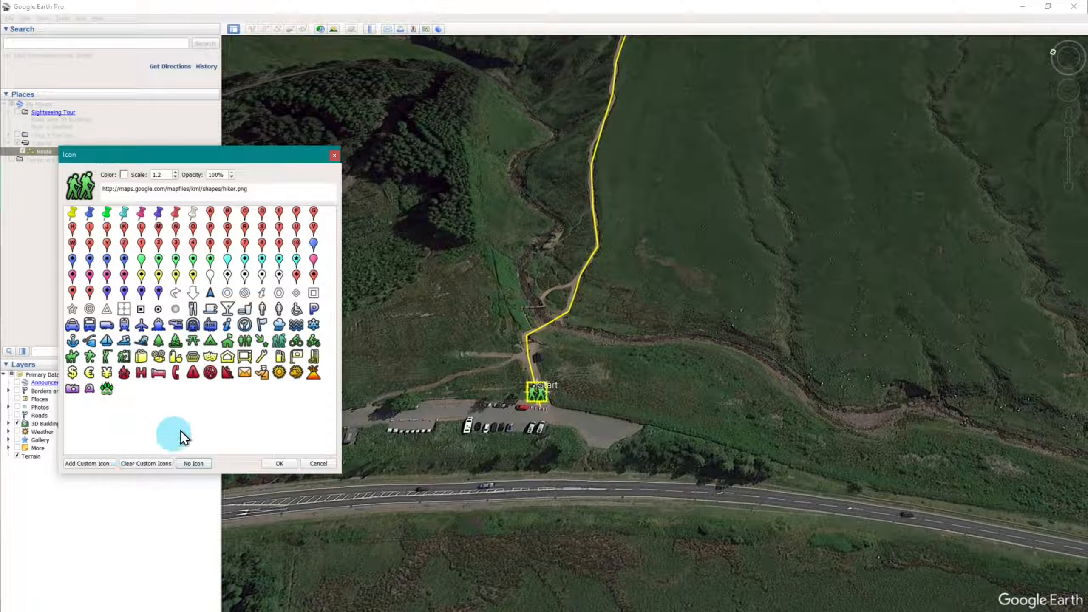
{"action": "left_click", "coordinate": [279, 464]}
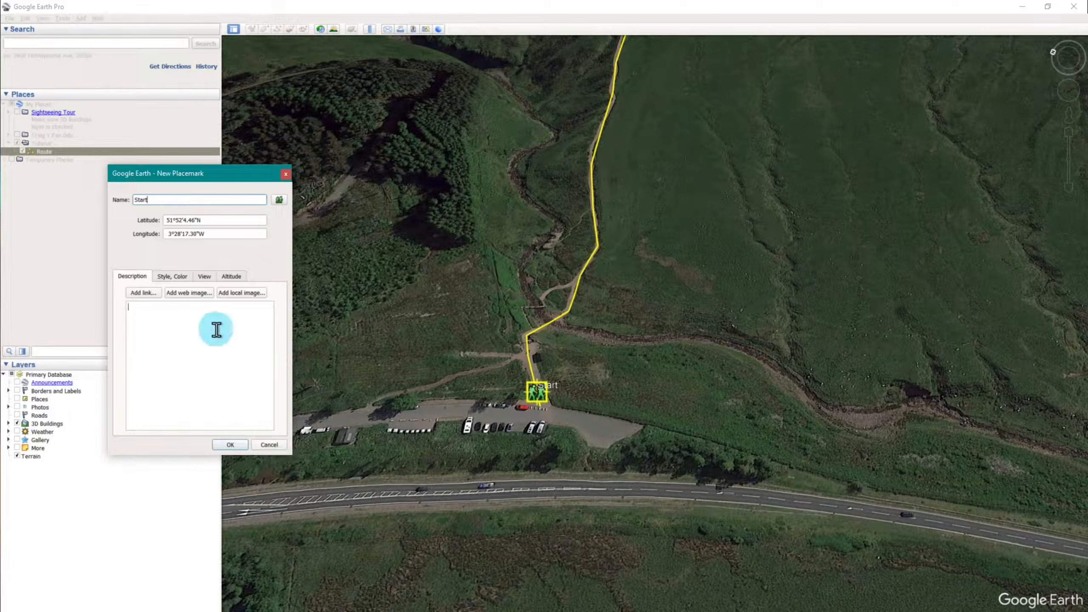
- Reposition the hiker placemark at the Route's start, rename it Start High level view, and save it
{"action": "left_click_drag", "start_coordinate": [535, 381], "coordinate": [538, 406]}
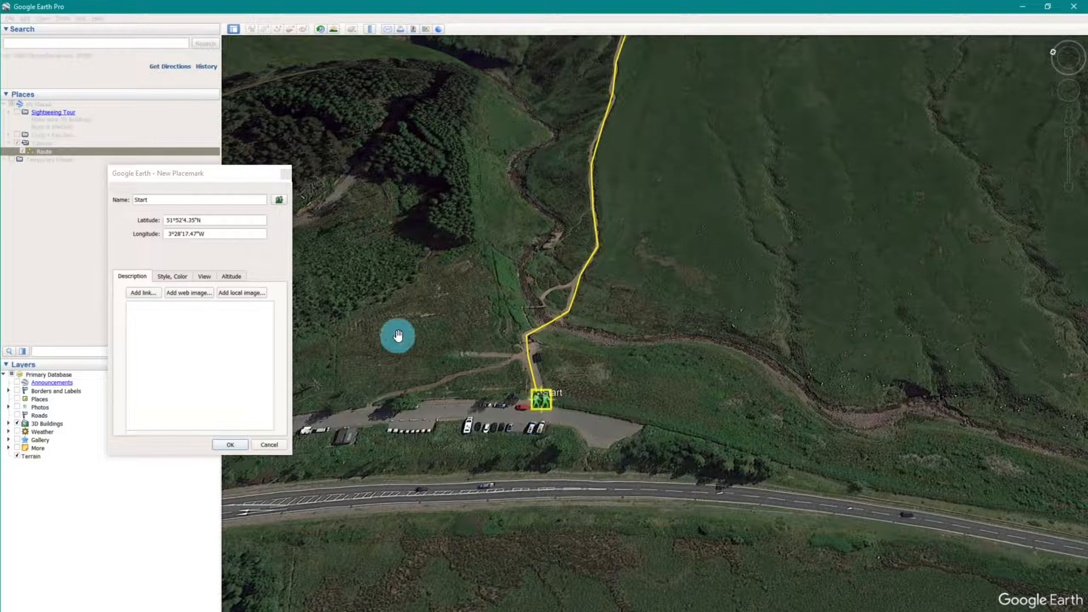
{"action": "left_click", "coordinate": [166, 199]}
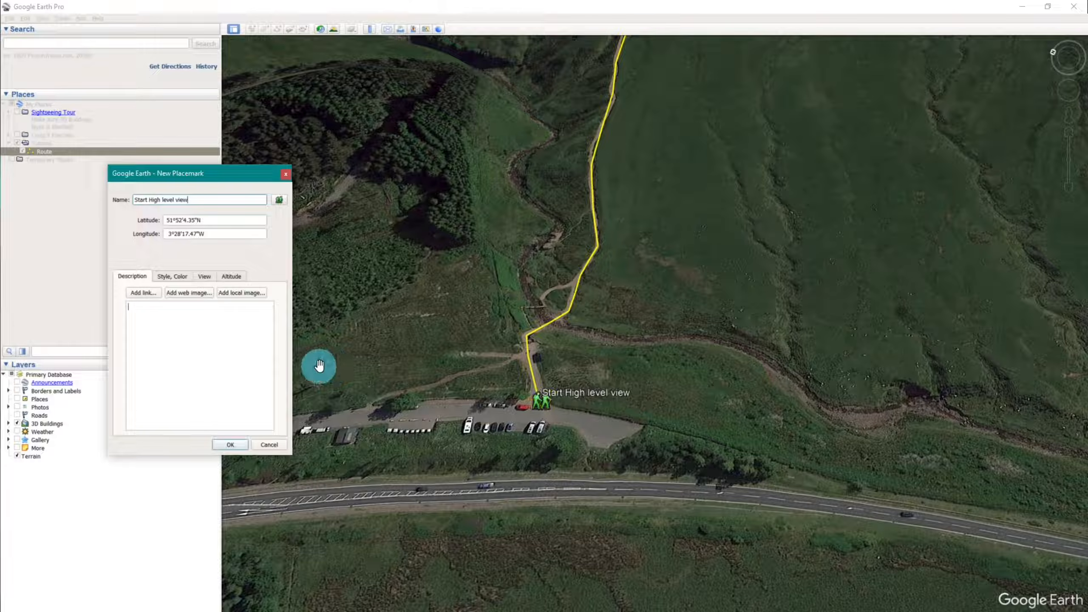
{"action": "left_click", "coordinate": [241, 445]}
- Hide the Start High level view placemark's text by setting its label opacity to 0% and save the change
{"action": "scroll", "coordinate": [572, 350], "scroll_direction": "down", "scroll_amount": 5}
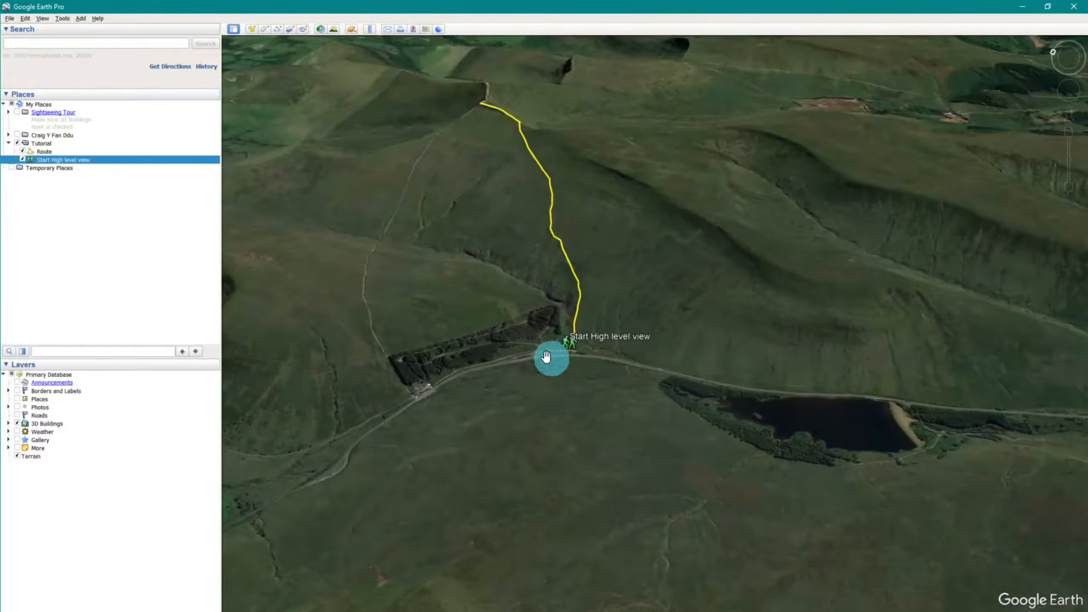
{"action": "right_click", "coordinate": [566, 352]}
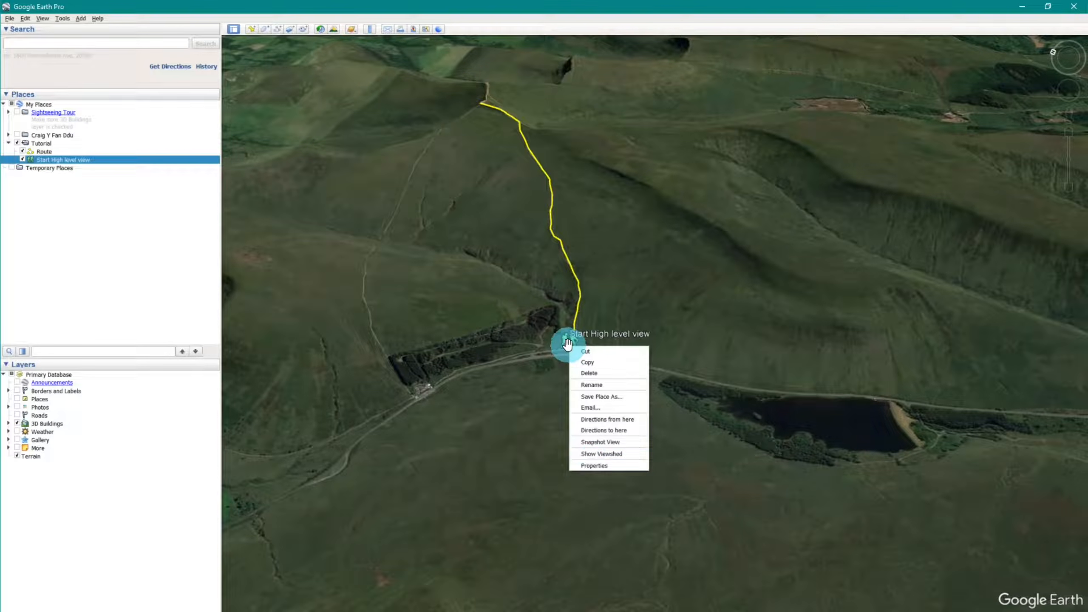
{"action": "left_click", "coordinate": [589, 466]}
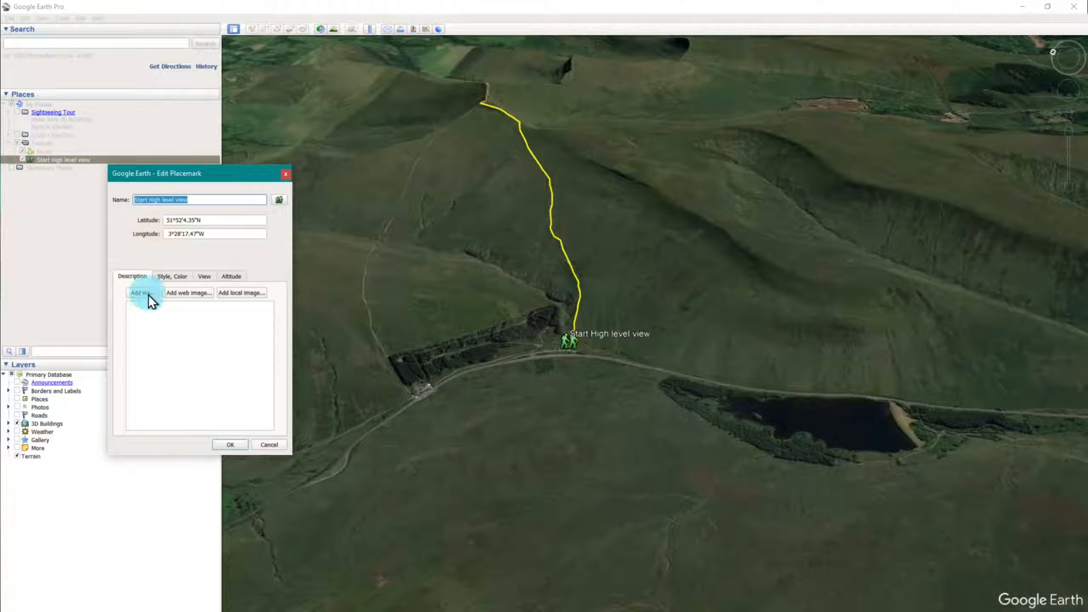
{"action": "left_click", "coordinate": [172, 277]}
{"action": "left_click_drag", "start_coordinate": [250, 310], "coordinate": [222, 303]}
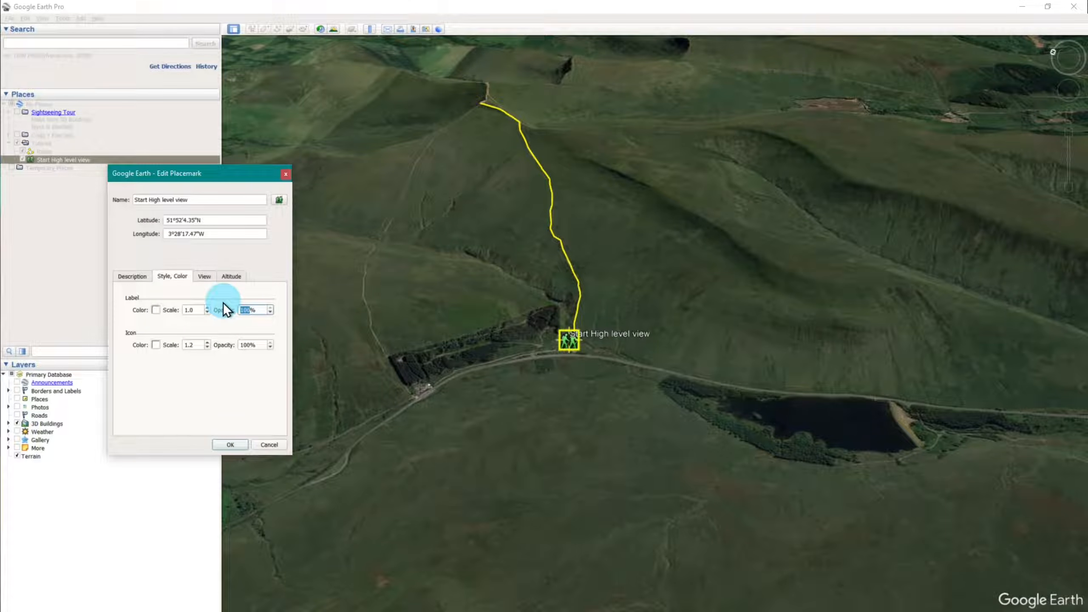
{"action": "type", "text": "0"}
{"action": "key", "text": "Return"}
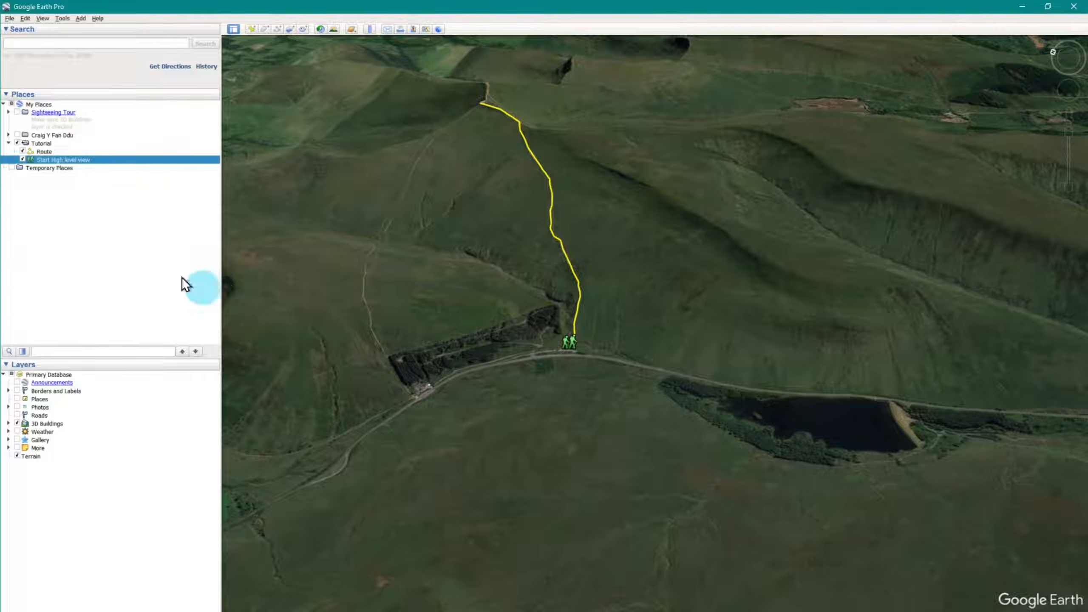
- Frame Great Britain and Ireland facing north in the map view and narrow the sidebar
{"action": "scroll", "coordinate": [564, 317], "scroll_direction": "down", "scroll_amount": 6}
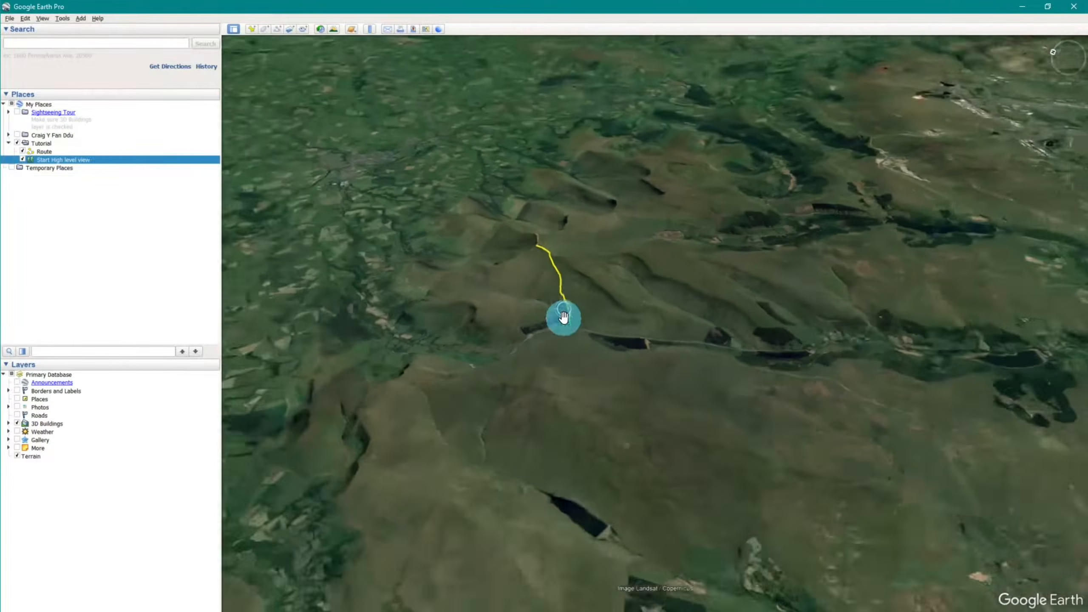
{"action": "scroll", "coordinate": [563, 317], "scroll_direction": "down", "scroll_amount": 5}
{"action": "scroll", "coordinate": [563, 317], "scroll_direction": "down", "scroll_amount": 5}
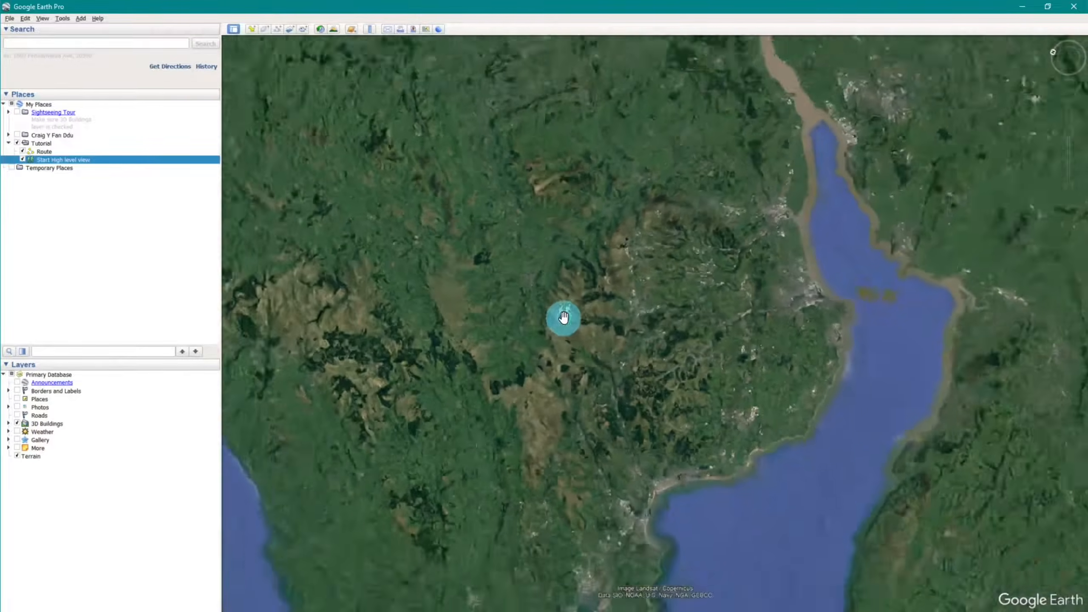
{"action": "scroll", "coordinate": [563, 317], "scroll_direction": "down", "scroll_amount": 2}
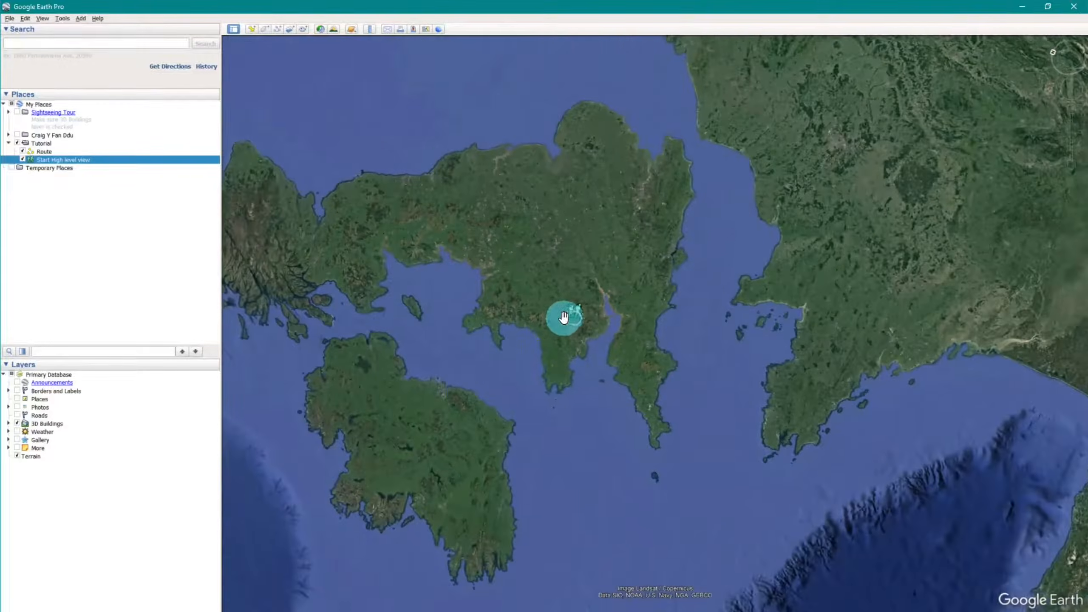
{"action": "left_click_drag", "start_coordinate": [628, 254], "coordinate": [335, 319]}
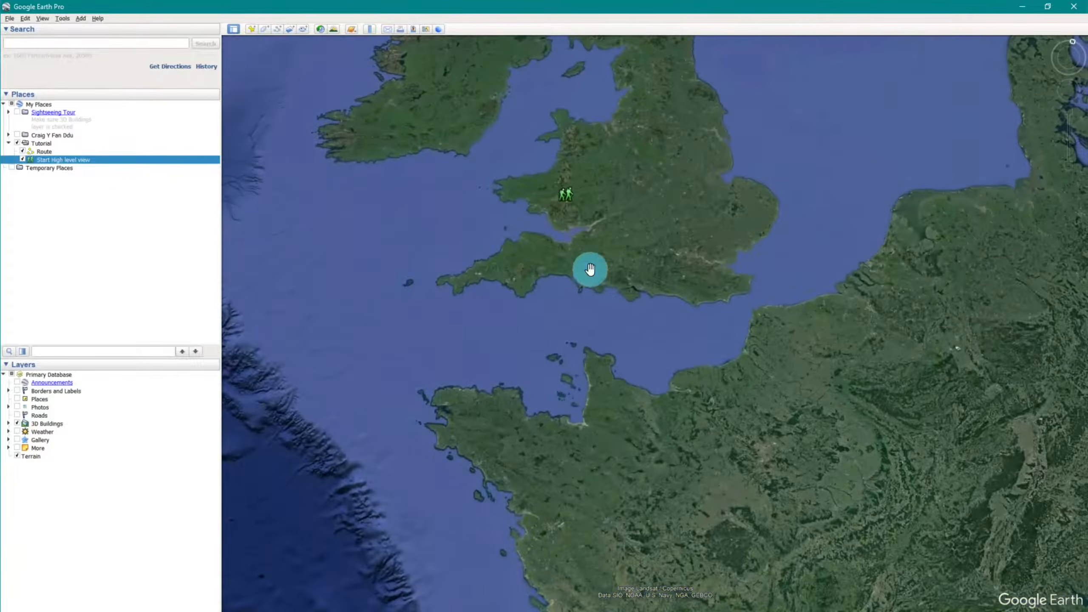
{"action": "left_click_drag", "start_coordinate": [634, 253], "coordinate": [637, 520]}
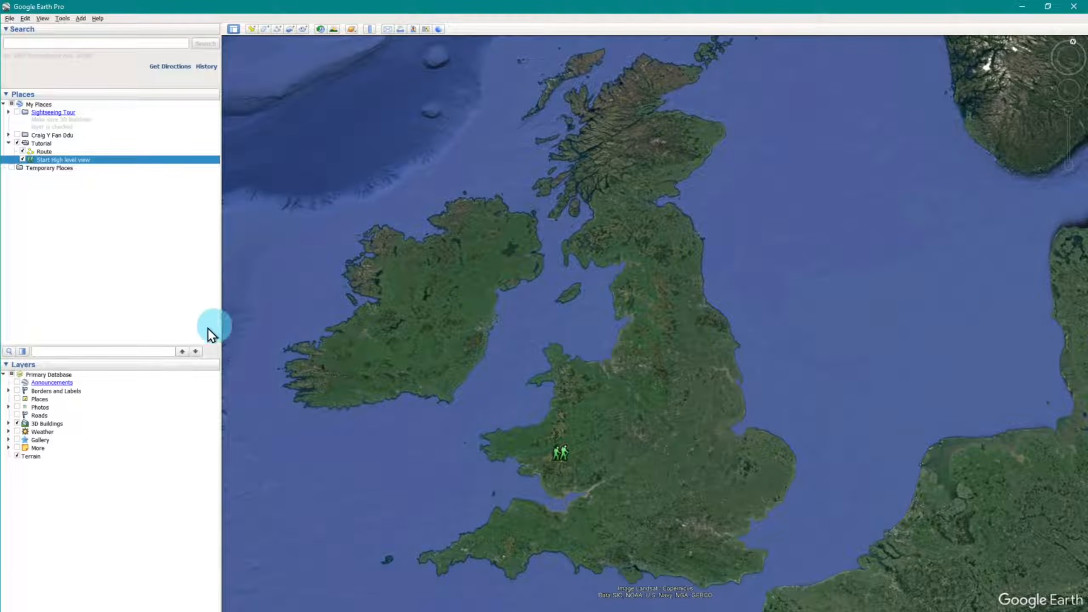
{"action": "mouse_move", "coordinate": [224, 323]}
{"action": "left_mouse_down"}
{"action": "mouse_move", "coordinate": [197, 319]}
{"action": "mouse_move", "coordinate": [246, 329]}
{"action": "mouse_move", "coordinate": [177, 308]}
{"action": "mouse_move", "coordinate": [226, 315]}
{"action": "mouse_move", "coordinate": [119, 306]}
{"action": "mouse_move", "coordinate": [121, 321]}
{"action": "left_mouse_up"}
{"action": "left_click_drag", "start_coordinate": [348, 375], "coordinate": [377, 389]}
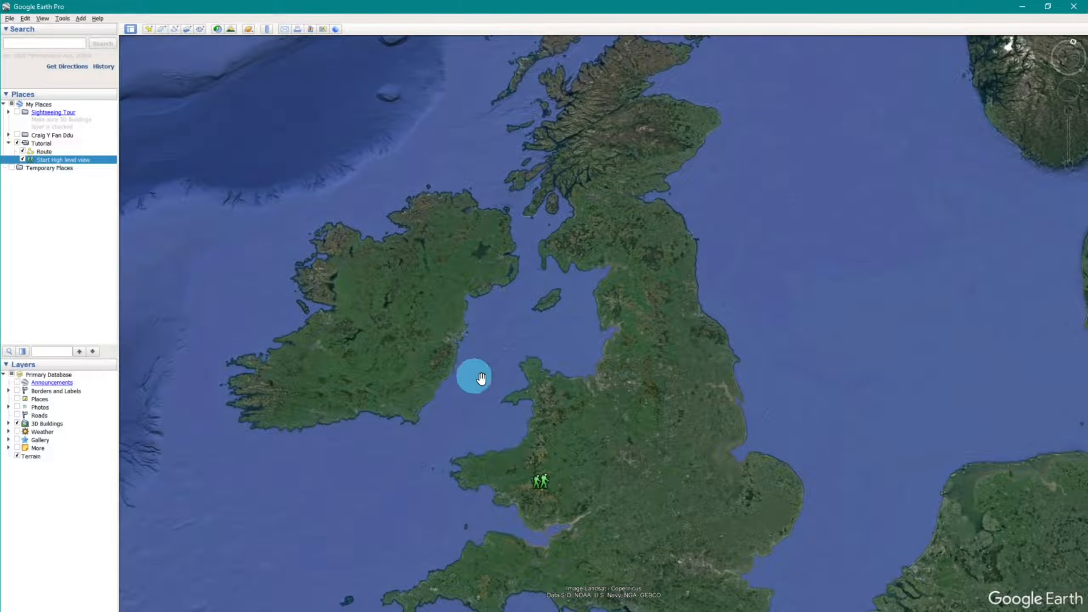
- Store a slightly wider view of the British Isles as the snapshot view of the Start High level view placemark
{"action": "scroll", "coordinate": [497, 378], "scroll_direction": "down", "scroll_amount": 2}
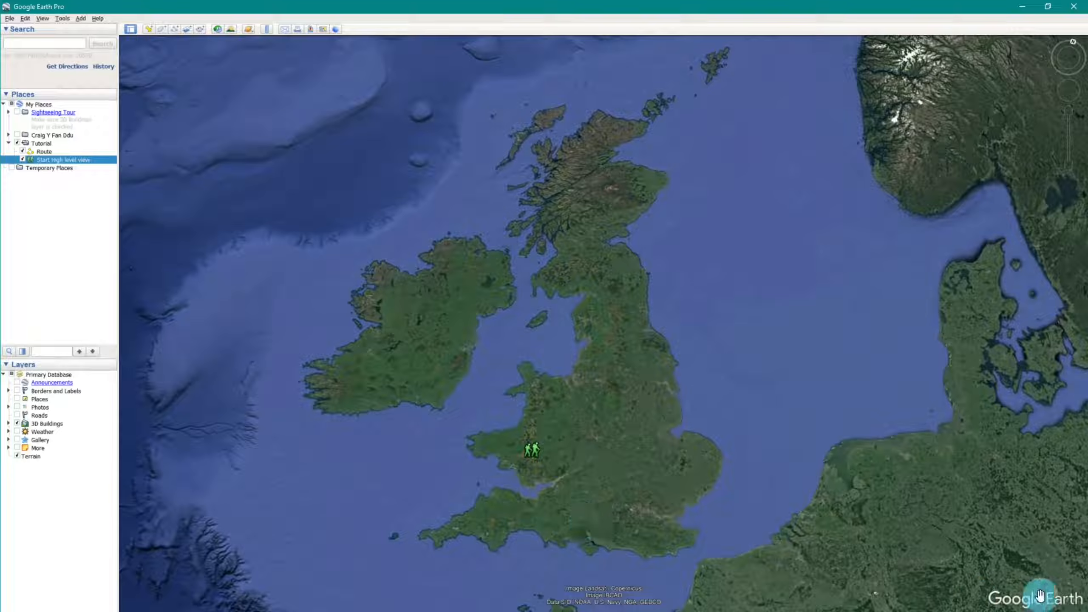
{"action": "right_click", "coordinate": [48, 161]}
{"action": "mouse_move", "coordinate": [58, 163]}
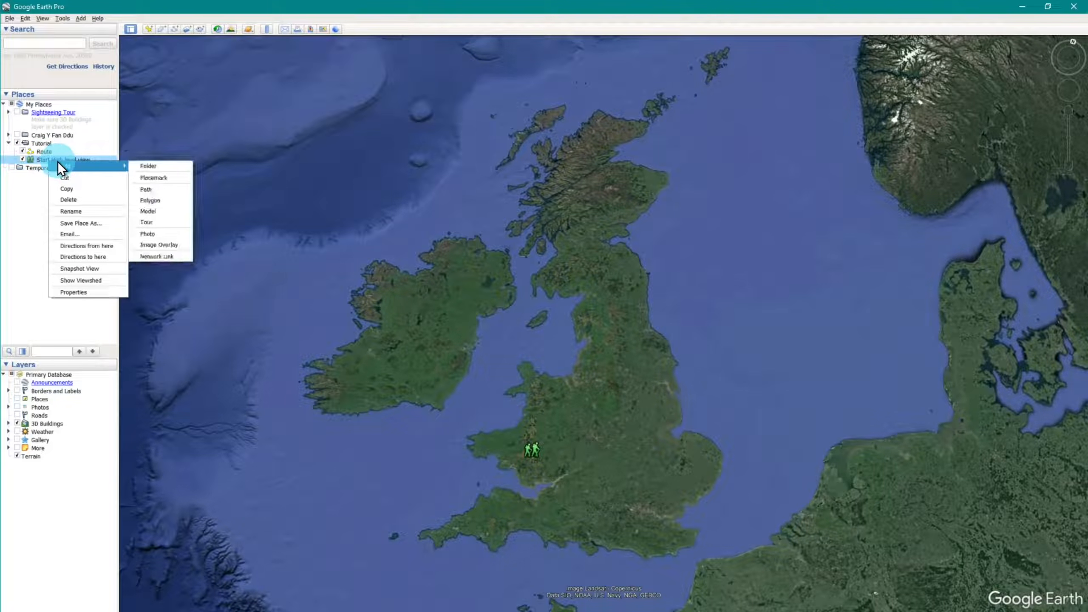
{"action": "left_click", "coordinate": [83, 269]}
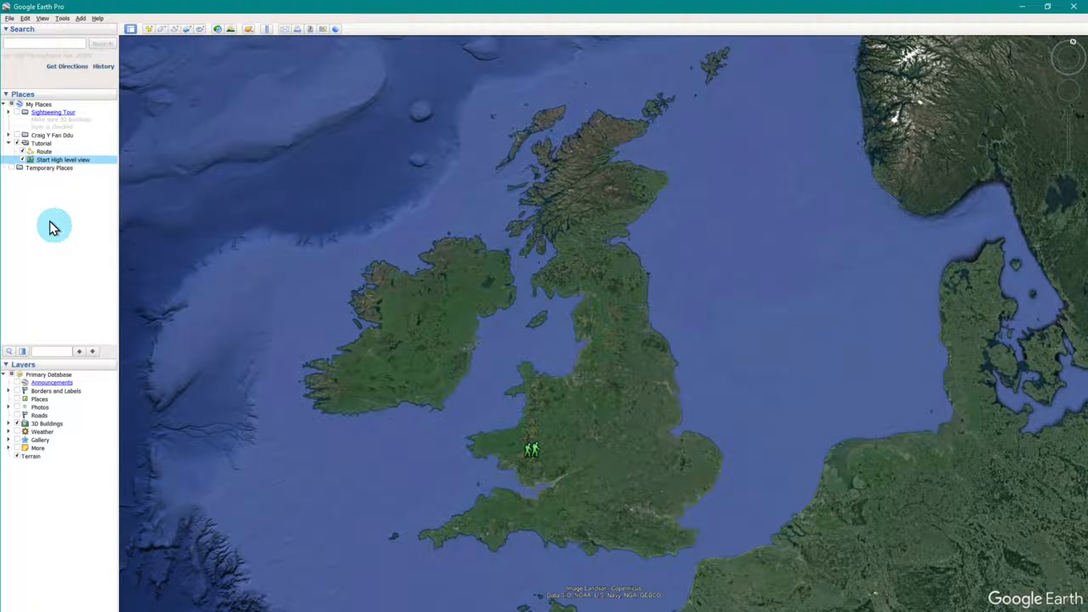
- Test the stored view by turning the globe away and flying back to the Start High level view placemark
{"action": "scroll", "coordinate": [498, 360], "scroll_direction": "down", "scroll_amount": 5}
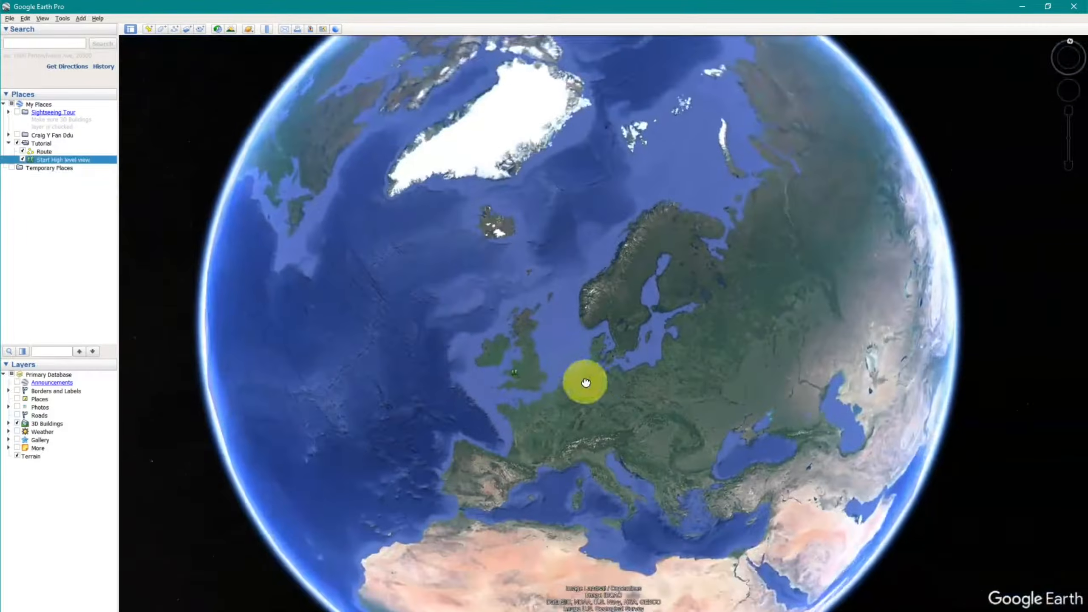
{"action": "left_click_drag", "start_coordinate": [583, 381], "coordinate": [304, 397]}
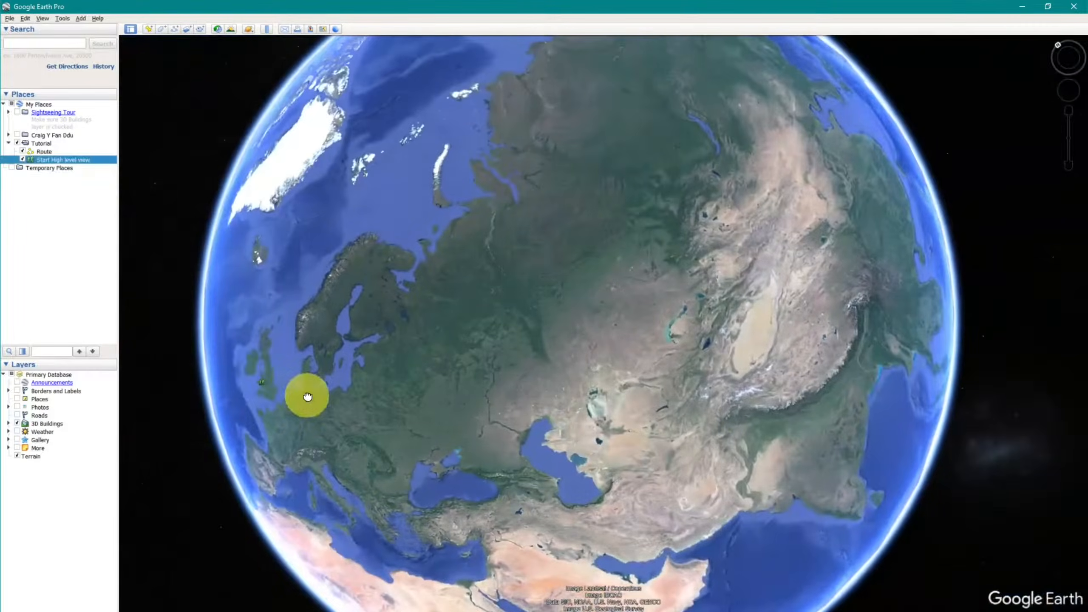
{"action": "left_click", "coordinate": [55, 159]}
{"action": "double_click", "coordinate": [54, 158]}
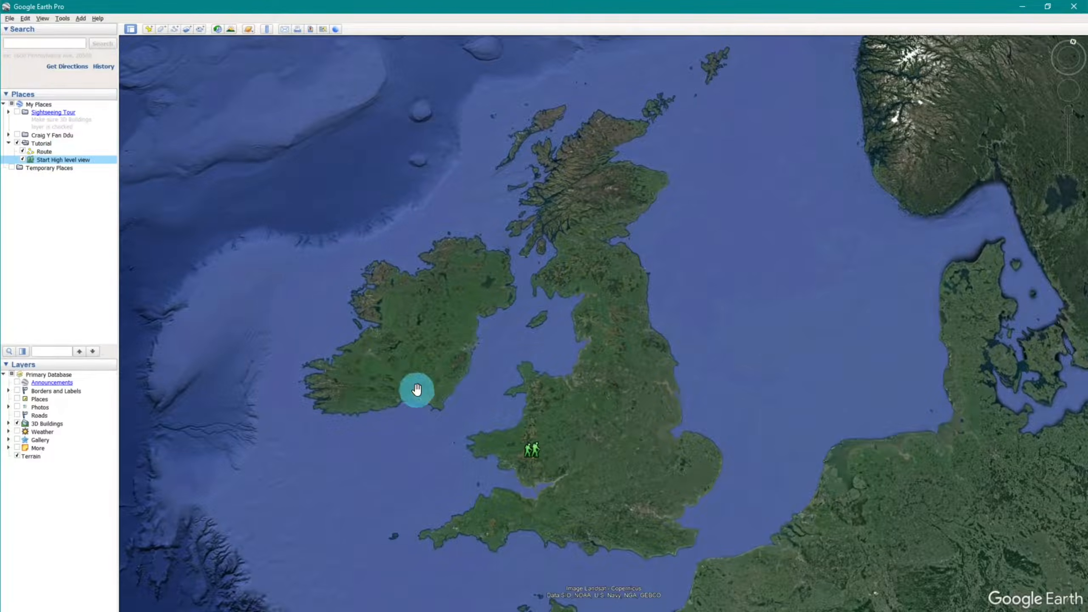
- Close in on the Route from the British Isles view and rotate the map so the path runs upward from its start
{"action": "scroll", "coordinate": [474, 479], "scroll_direction": "up", "scroll_amount": 5}
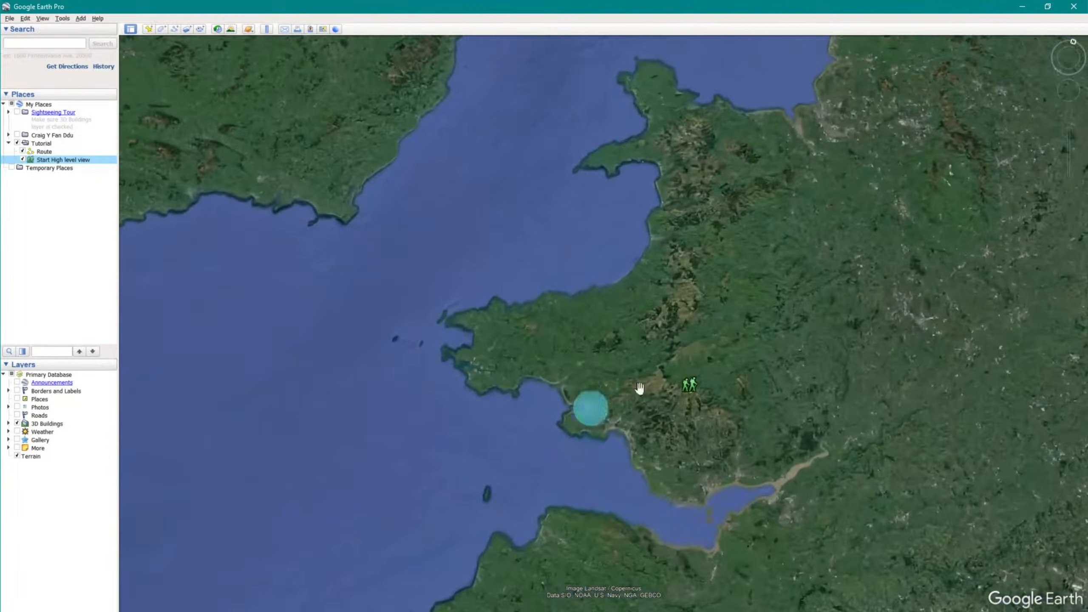
{"action": "left_click", "coordinate": [579, 376]}
{"action": "scroll", "coordinate": [509, 414], "scroll_direction": "up", "scroll_amount": 6}
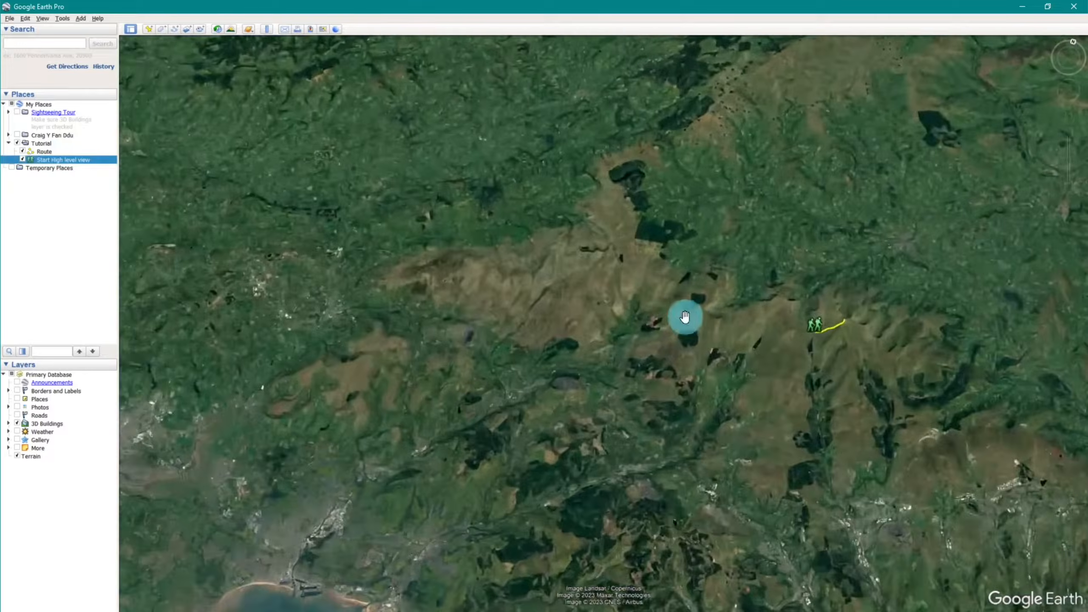
{"action": "left_click_drag", "start_coordinate": [685, 316], "coordinate": [362, 346]}
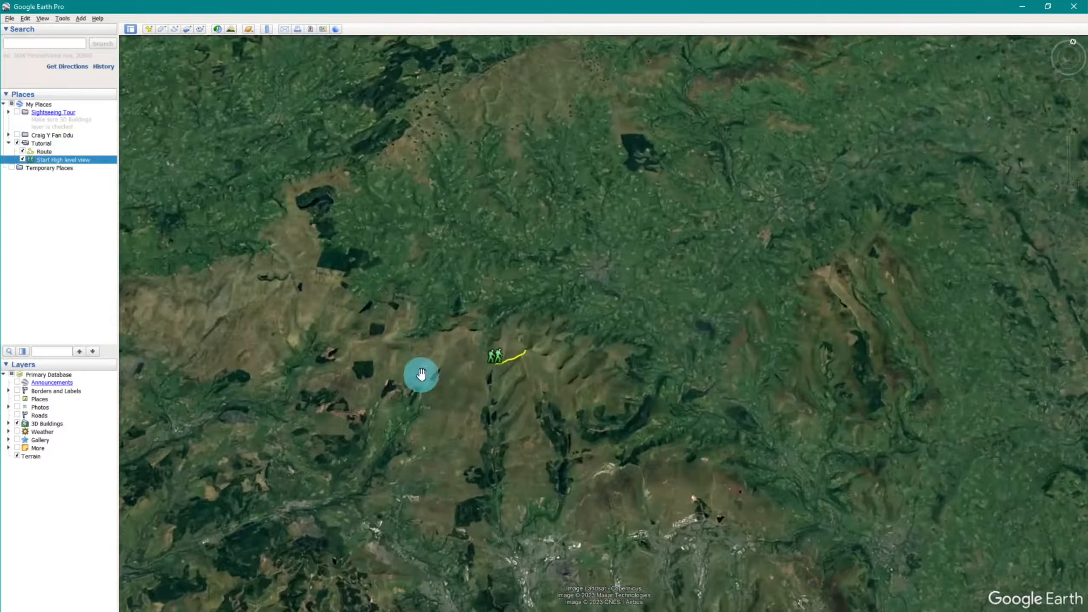
{"action": "scroll", "coordinate": [421, 374], "scroll_direction": "up", "scroll_amount": 5}
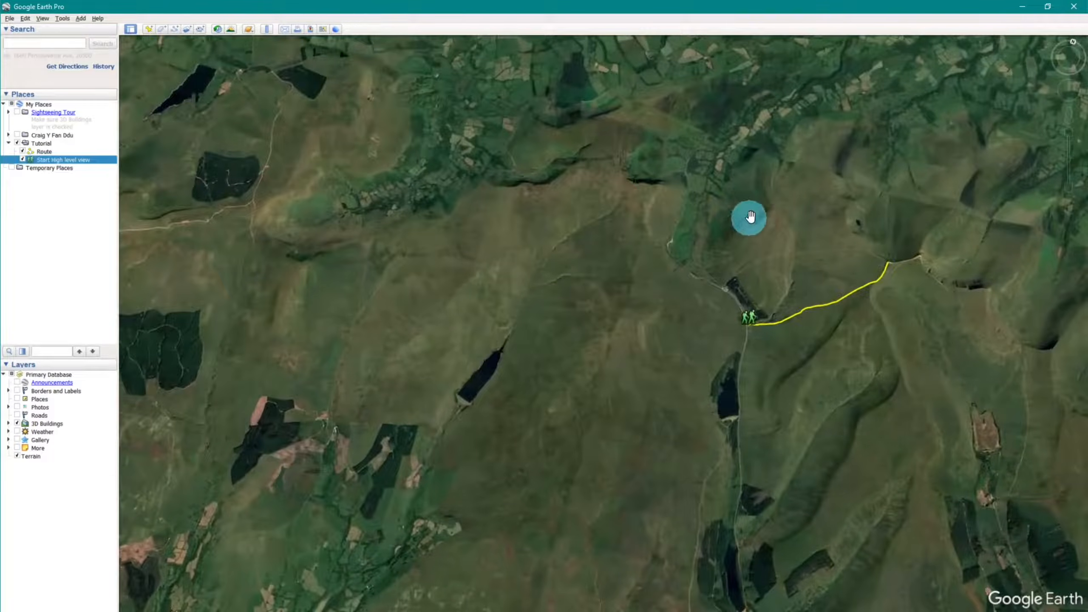
{"action": "left_click_drag", "start_coordinate": [791, 207], "coordinate": [1057, 150]}
{"action": "left_click_drag", "start_coordinate": [994, 198], "coordinate": [632, 263]}
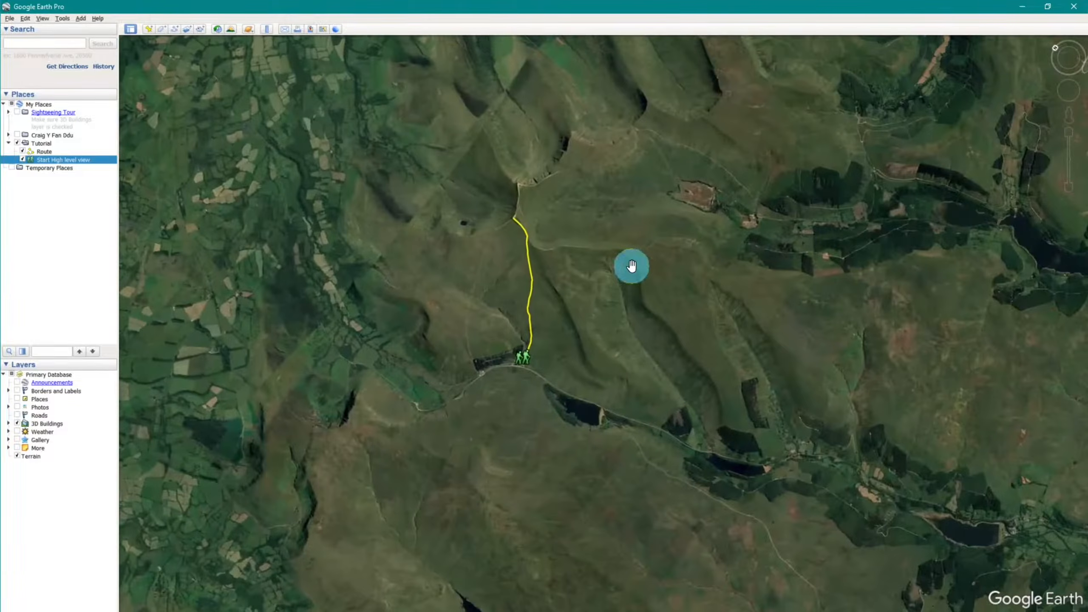
{"action": "scroll", "coordinate": [502, 393], "scroll_direction": "up", "scroll_amount": 5}
{"action": "scroll", "coordinate": [507, 393], "scroll_direction": "up", "scroll_amount": 6}
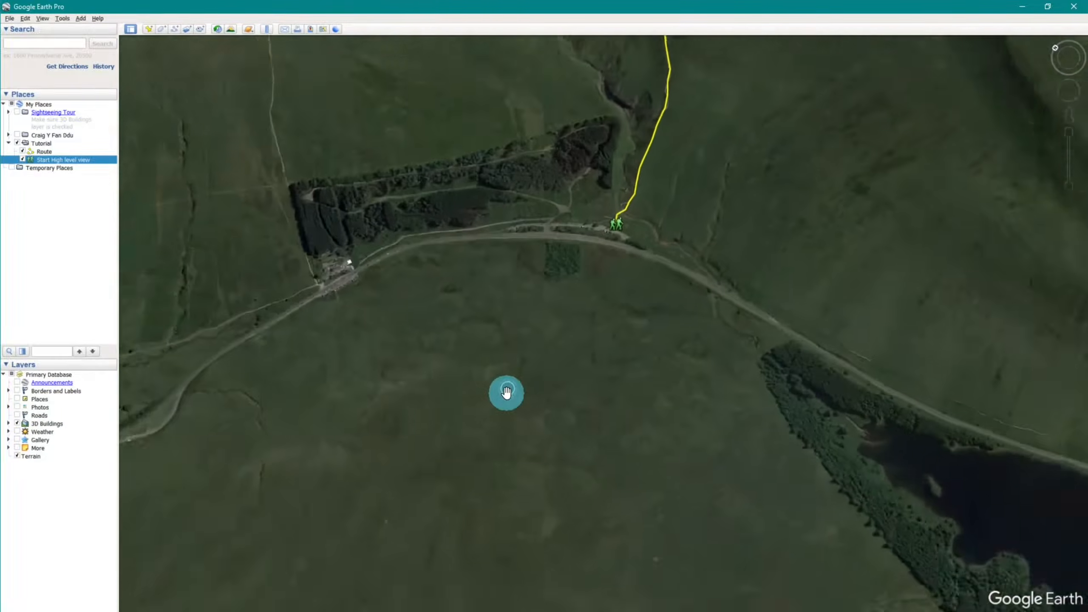
- Frame the car park at the start of the Route in a tilted close-up with the path leading away uphill
{"action": "left_click_drag", "start_coordinate": [635, 208], "coordinate": [566, 314]}
{"action": "scroll", "coordinate": [574, 316], "scroll_direction": "up", "scroll_amount": 3}
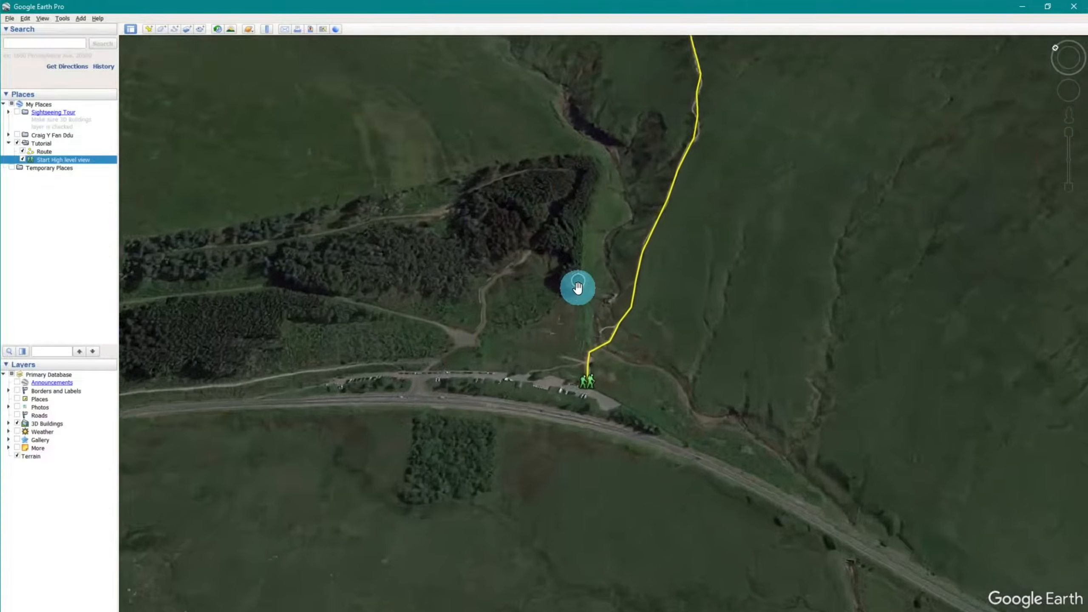
{"action": "scroll", "coordinate": [575, 287], "scroll_direction": "up", "scroll_amount": 3}
{"action": "left_click_drag", "start_coordinate": [627, 316], "coordinate": [656, 255]}
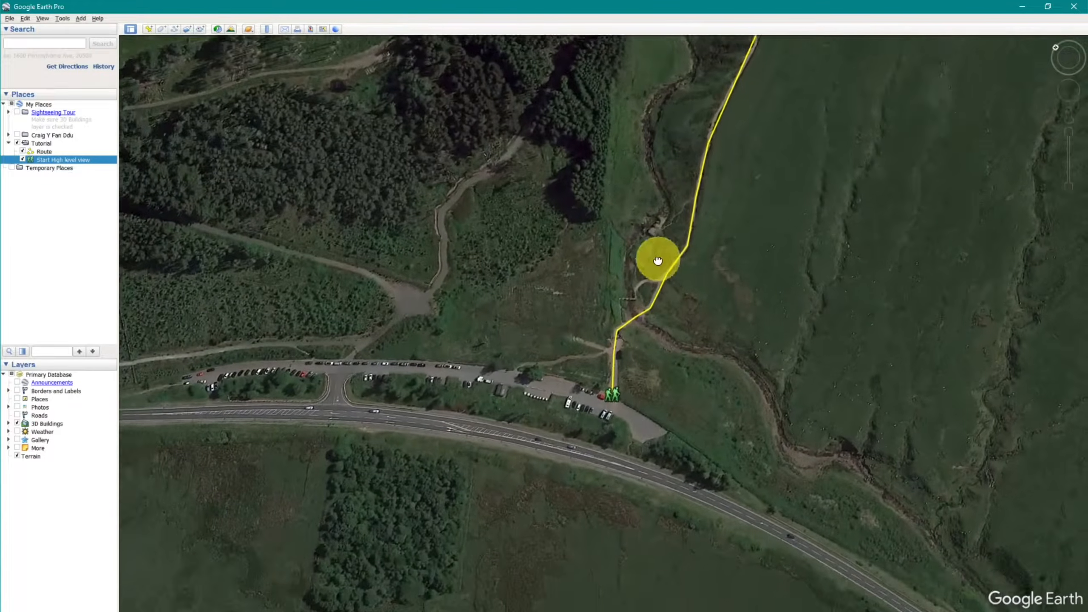
{"action": "scroll", "coordinate": [667, 380], "scroll_direction": "up", "scroll_amount": 2}
{"action": "left_click_drag", "start_coordinate": [667, 378], "coordinate": [700, 531]}
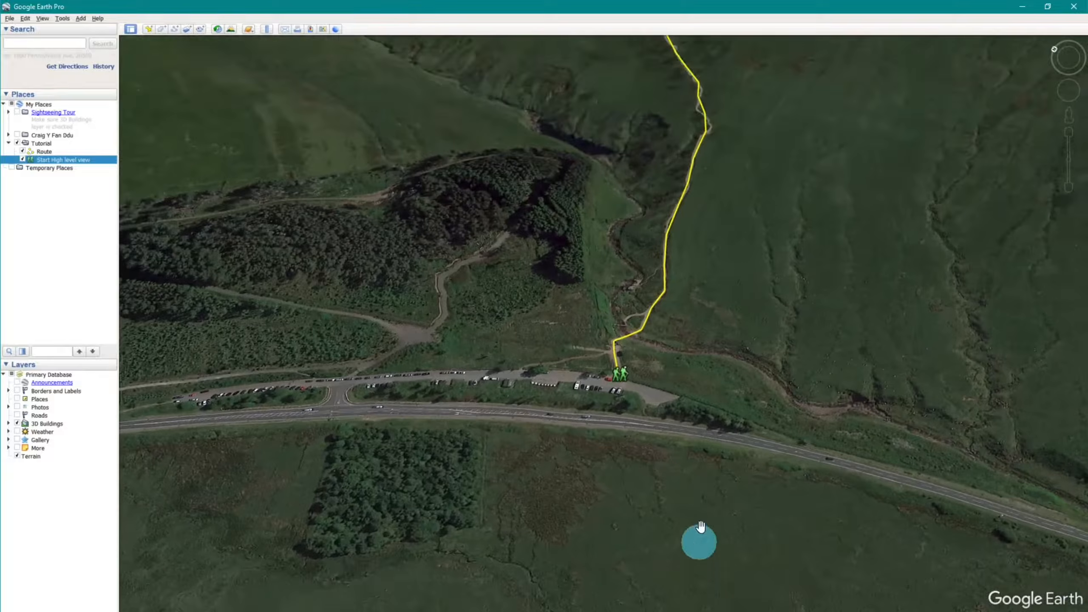
{"action": "scroll", "coordinate": [644, 397], "scroll_direction": "up", "scroll_amount": 2}
{"action": "left_click_drag", "start_coordinate": [644, 397], "coordinate": [644, 409]}
{"action": "scroll", "coordinate": [643, 409], "scroll_direction": "up", "scroll_amount": 4}
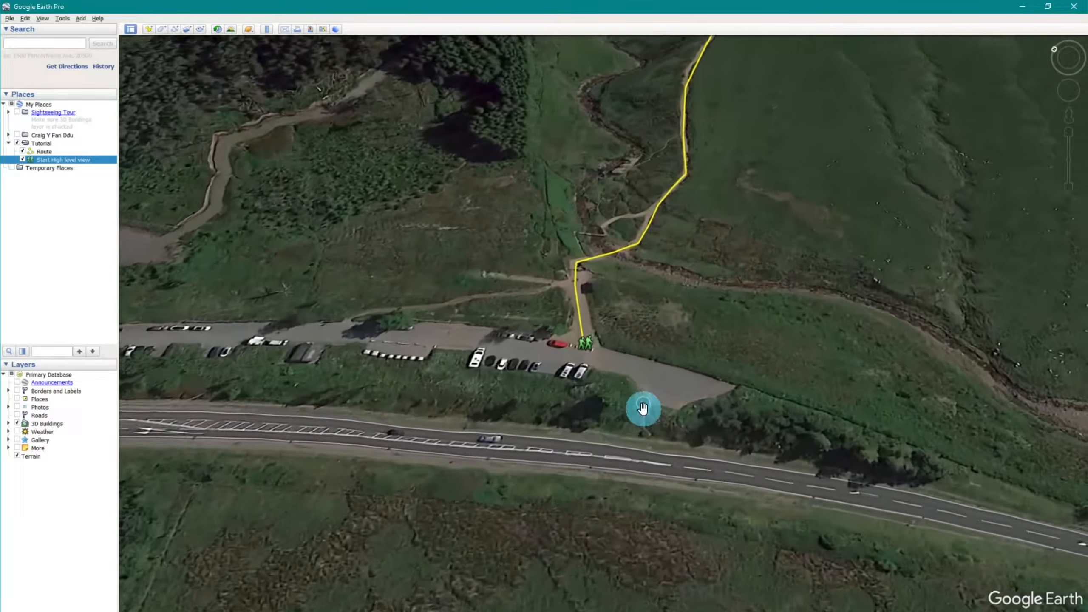
{"action": "scroll", "coordinate": [644, 409], "scroll_direction": "up", "scroll_amount": 3}
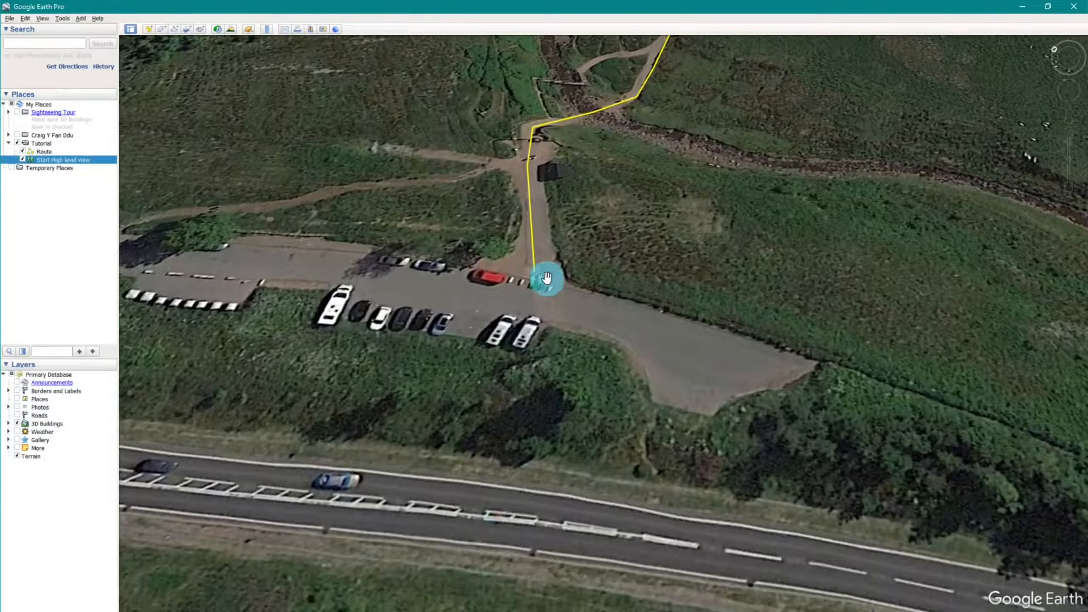
{"action": "left_click_drag", "start_coordinate": [559, 276], "coordinate": [602, 382]}
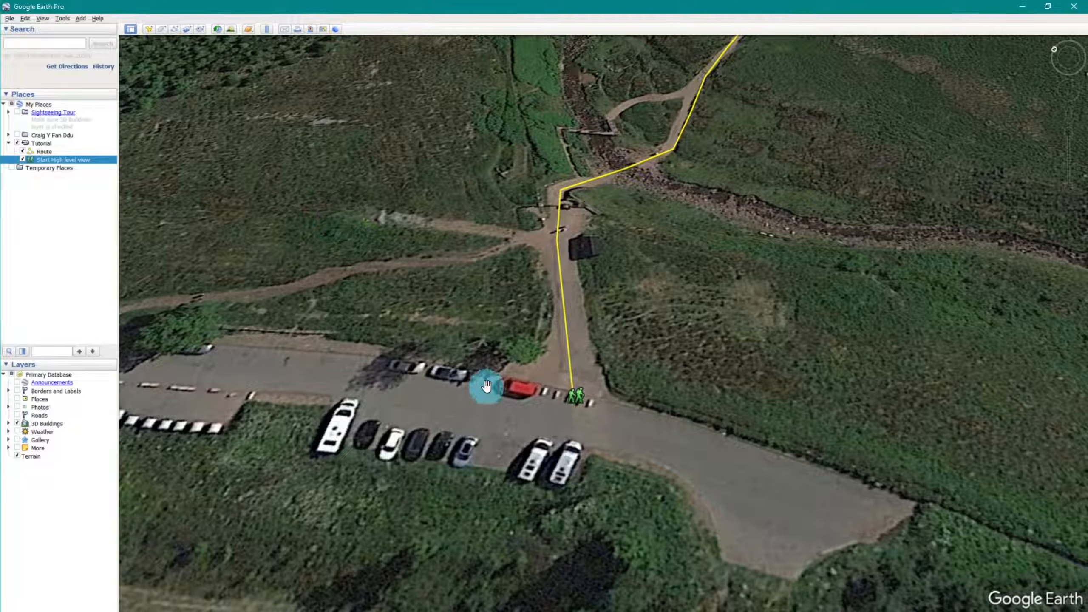
- Add a placemark named "hide start" and position it at the car park where the Route begins
{"action": "left_click", "coordinate": [147, 30]}
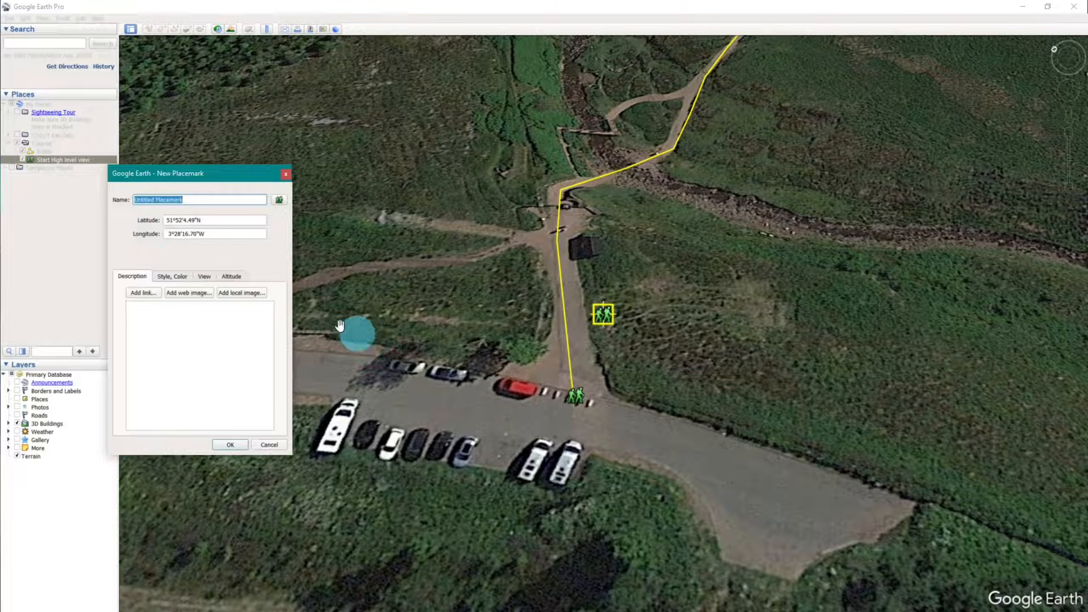
{"action": "type", "text": "hide start"}
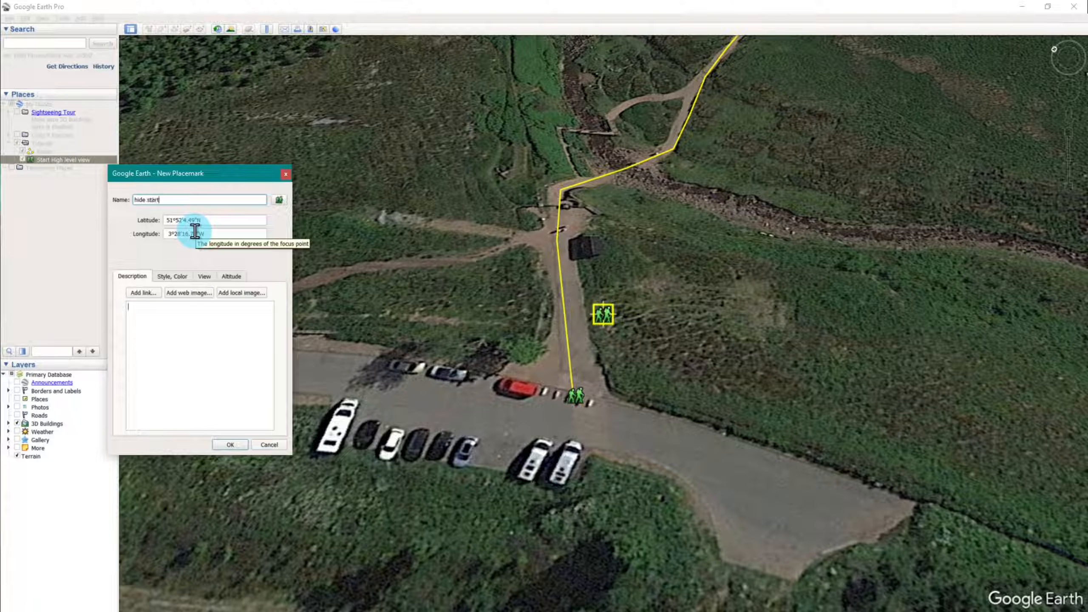
{"action": "left_click_drag", "start_coordinate": [603, 316], "coordinate": [575, 392]}
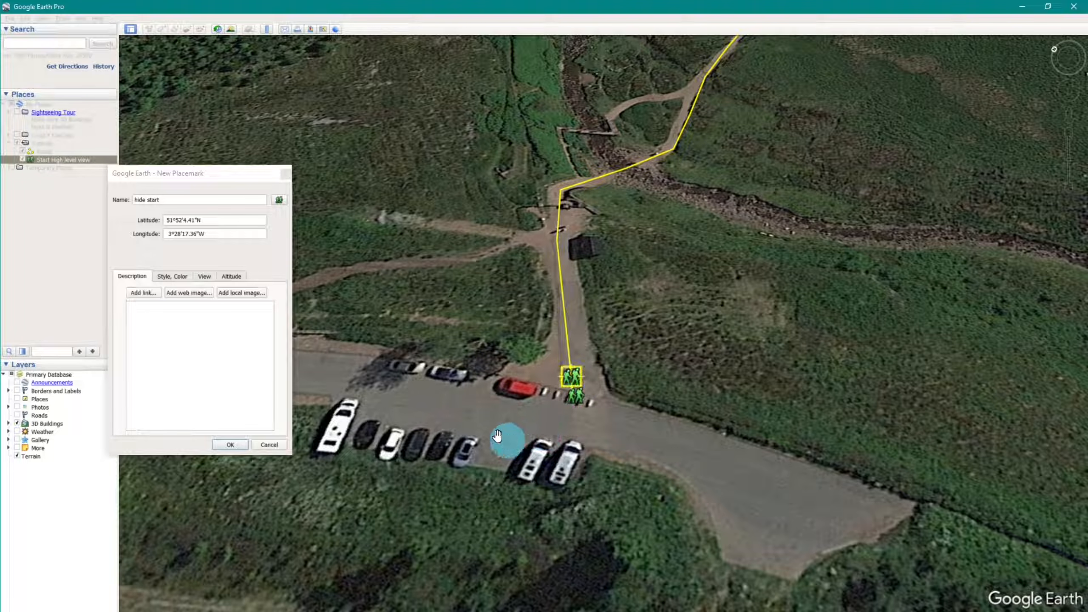
- Hide the new placemark's icon with 0% opacity, save it, and store the current car park view as its snapshot view
{"action": "left_click", "coordinate": [176, 276]}
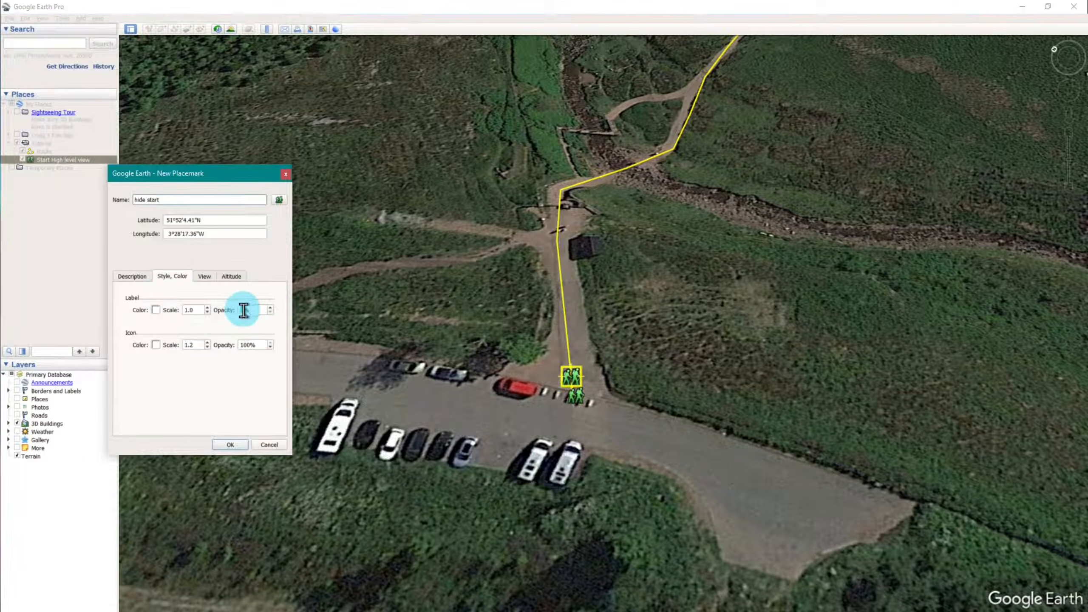
{"action": "left_click_drag", "start_coordinate": [247, 343], "coordinate": [229, 345]}
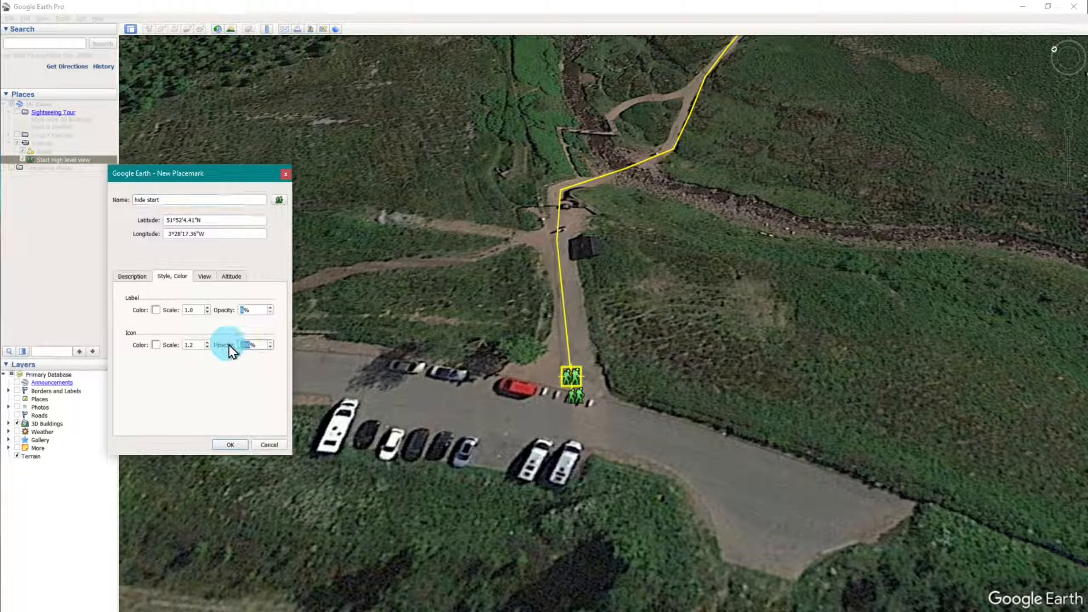
{"action": "type", "text": "0"}
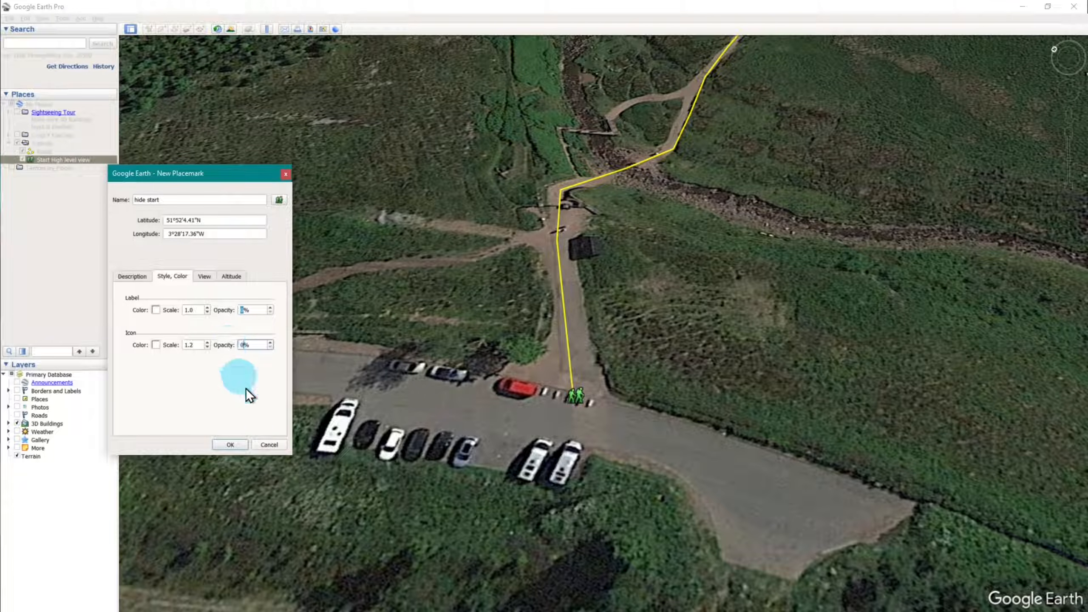
{"action": "left_click", "coordinate": [235, 447]}
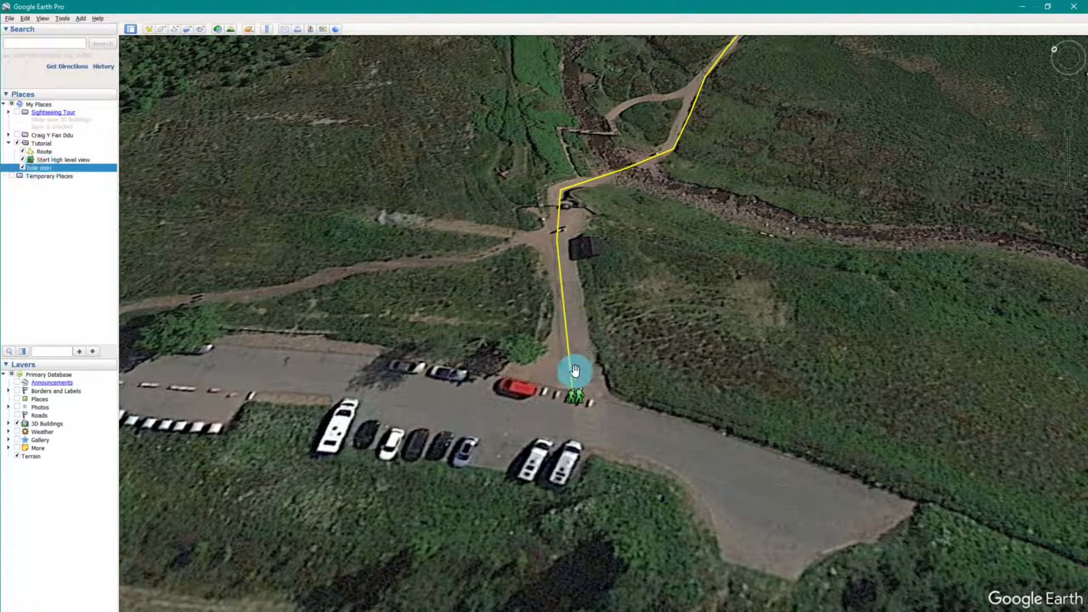
{"action": "right_click", "coordinate": [40, 167]}
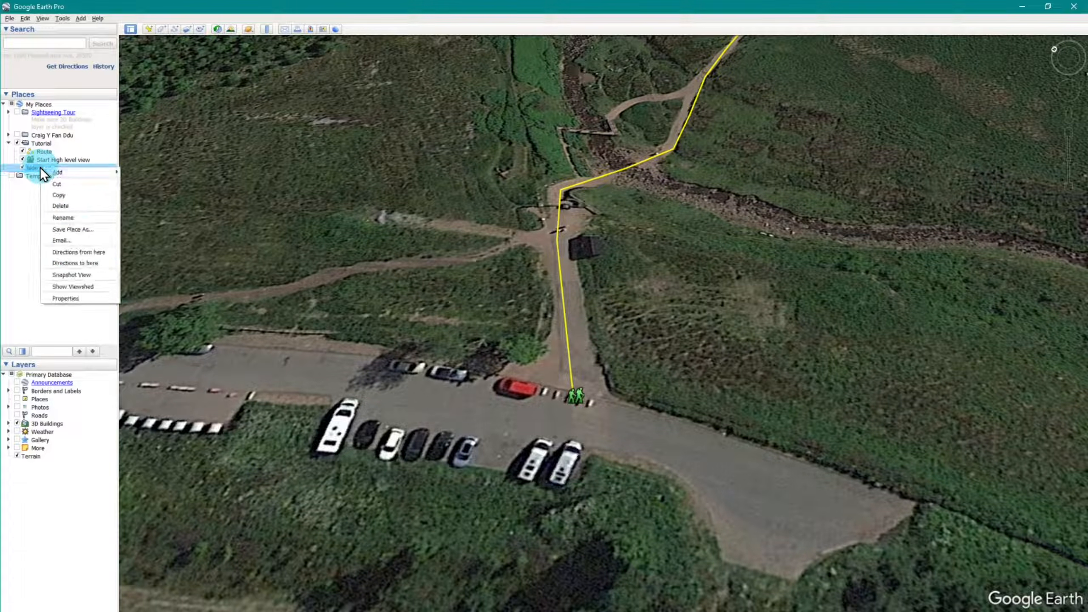
{"action": "left_click", "coordinate": [76, 275]}
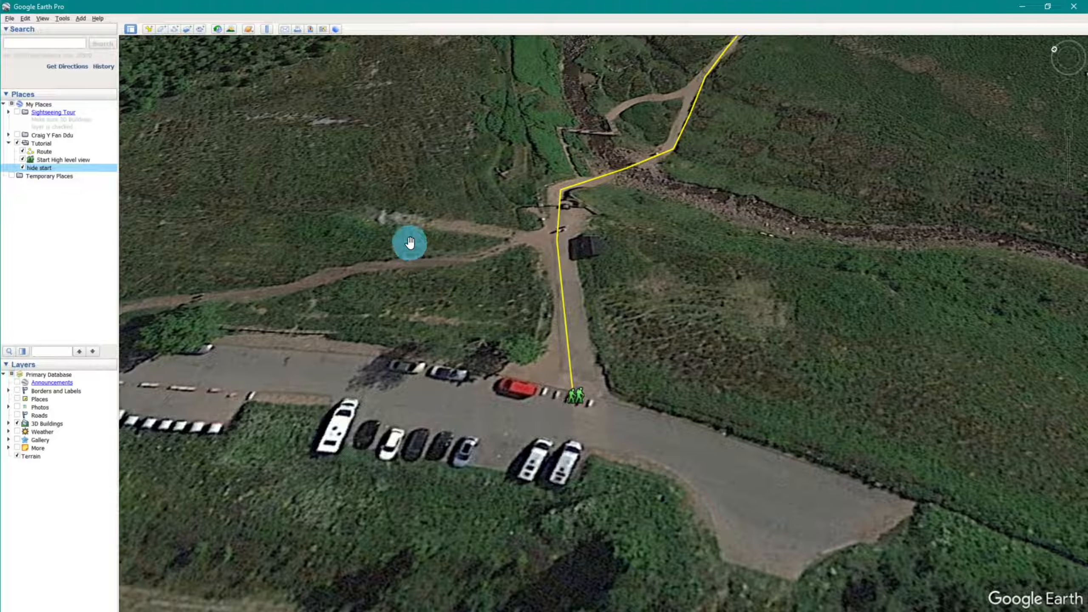
- Turn on the Photos layer and open the photo marked at the gate on the Route just beyond the car park
{"action": "left_click", "coordinate": [18, 409]}
{"action": "left_click", "coordinate": [17, 407]}
{"action": "left_click", "coordinate": [8, 408]}
{"action": "left_click", "coordinate": [8, 408]}
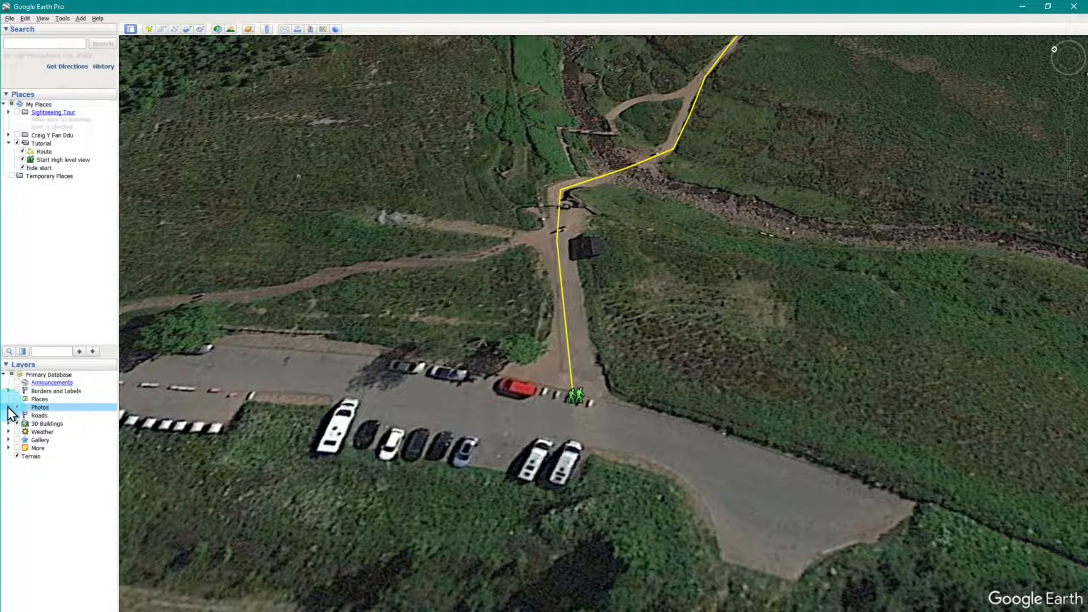
{"action": "double_click", "coordinate": [555, 209]}
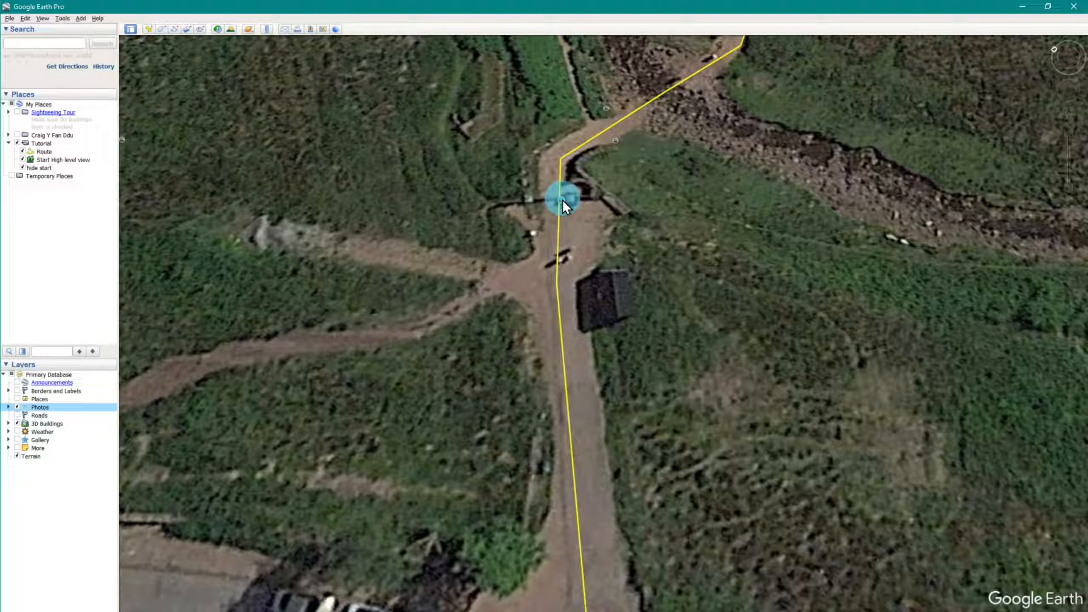
{"action": "left_click", "coordinate": [563, 200]}
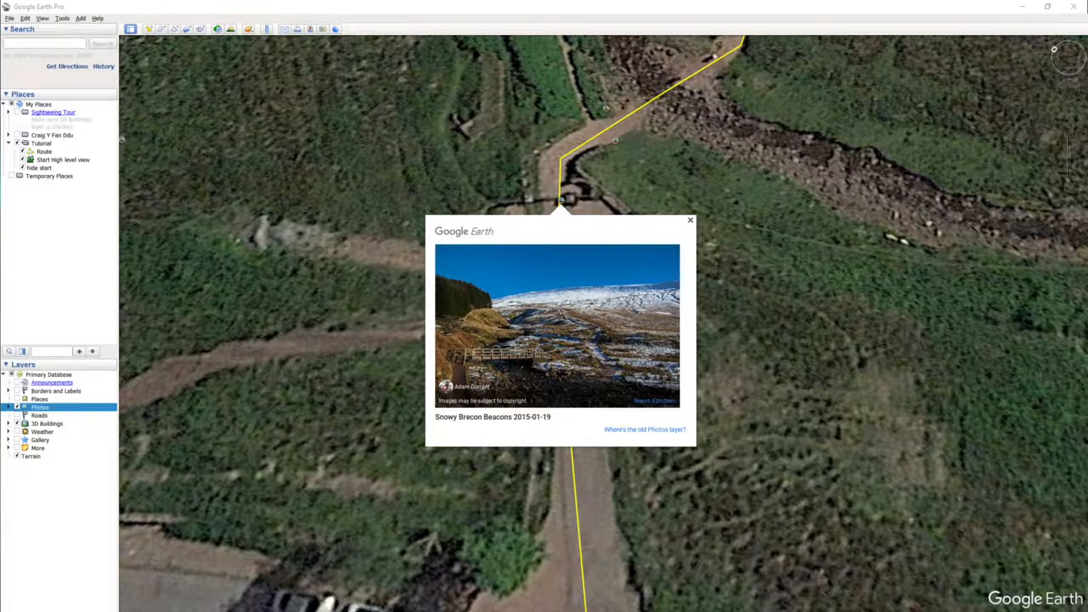
- Copy the photo caption "Snowy Brecon Beacons 2015-01-19" into the empty Notepad++ document
{"action": "left_click_drag", "start_coordinate": [332, 148], "coordinate": [249, 36]}
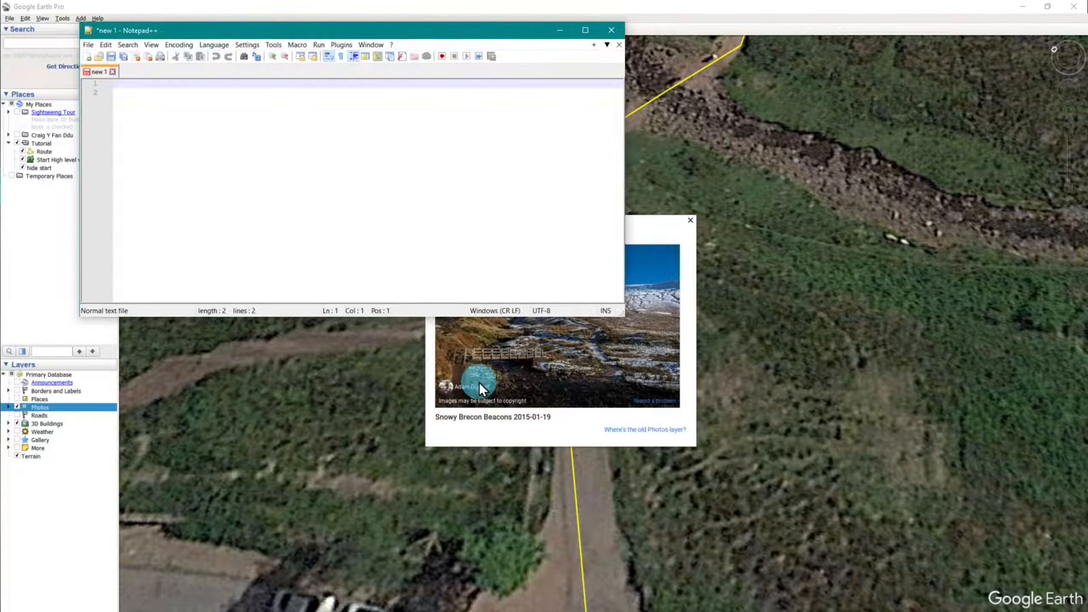
{"action": "left_click_drag", "start_coordinate": [564, 418], "coordinate": [433, 416]}
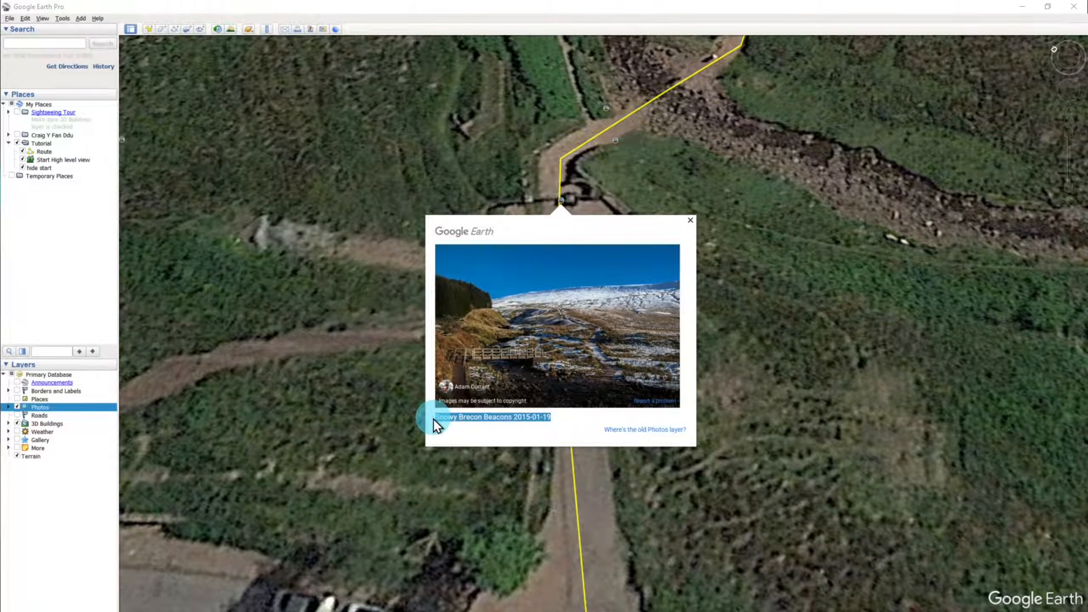
{"action": "key", "text": "ctrl+c"}
{"action": "key", "text": "alt+Tab"}
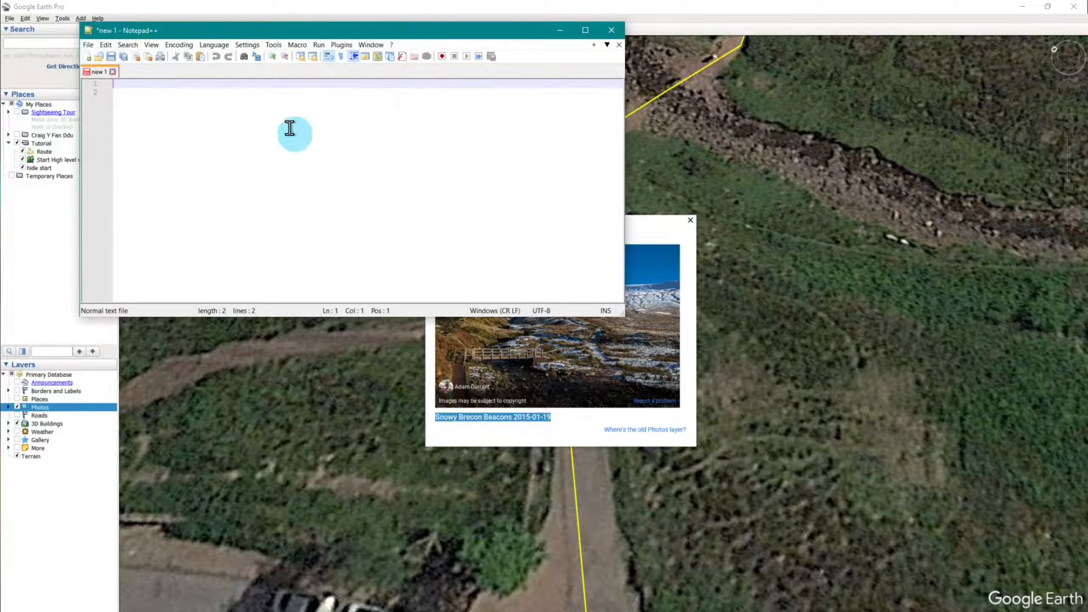
{"action": "key", "text": "ctrl+v"}
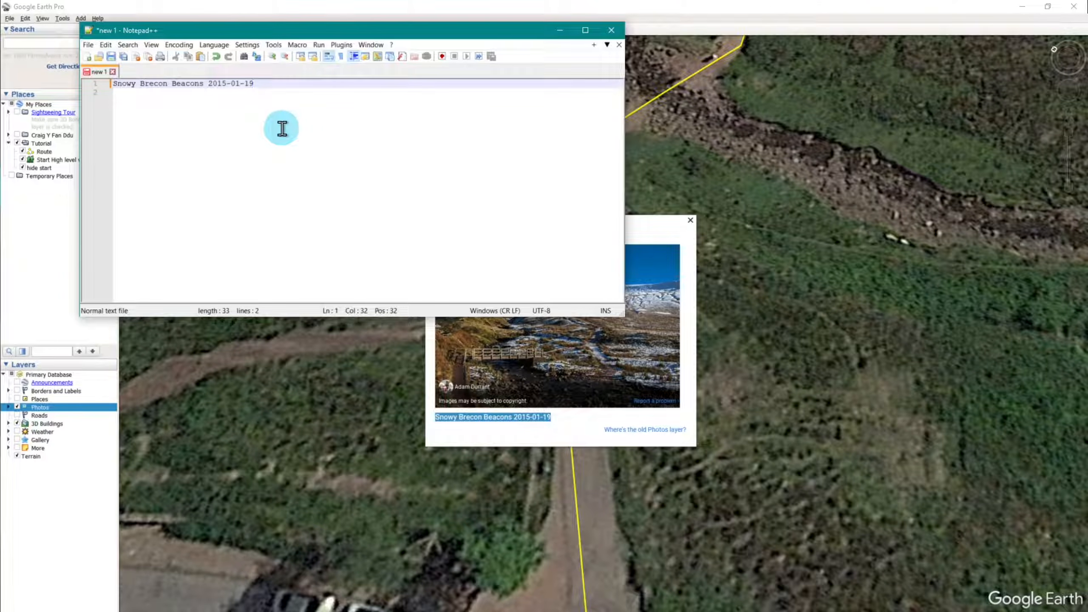
- Enter the photographer's name on a line above the caption and add blank lines below it for further credits
{"action": "left_click", "coordinate": [111, 83]}
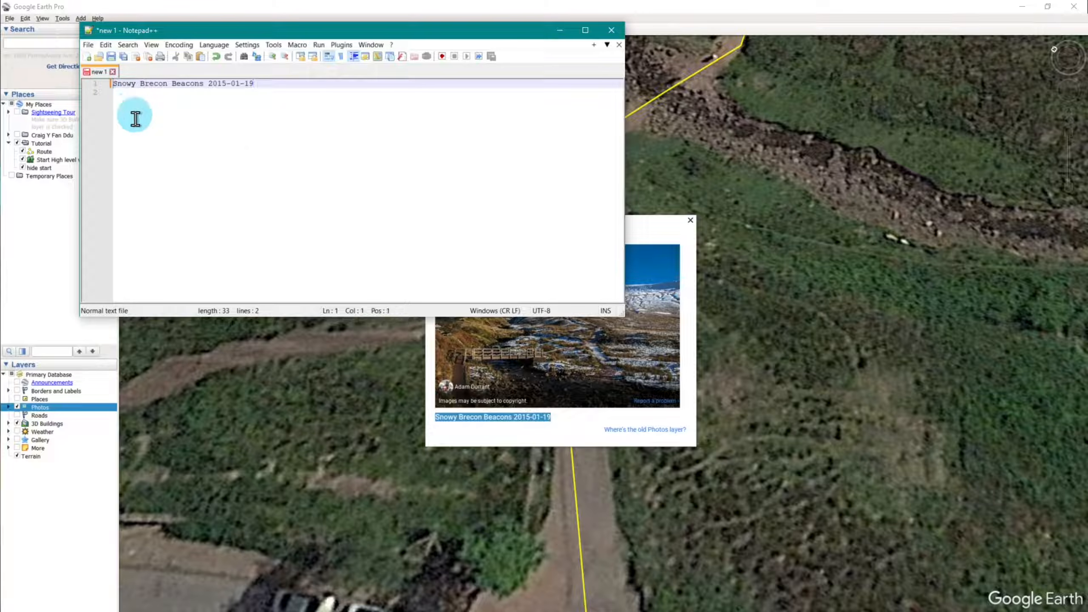
{"action": "key", "text": "Return"}
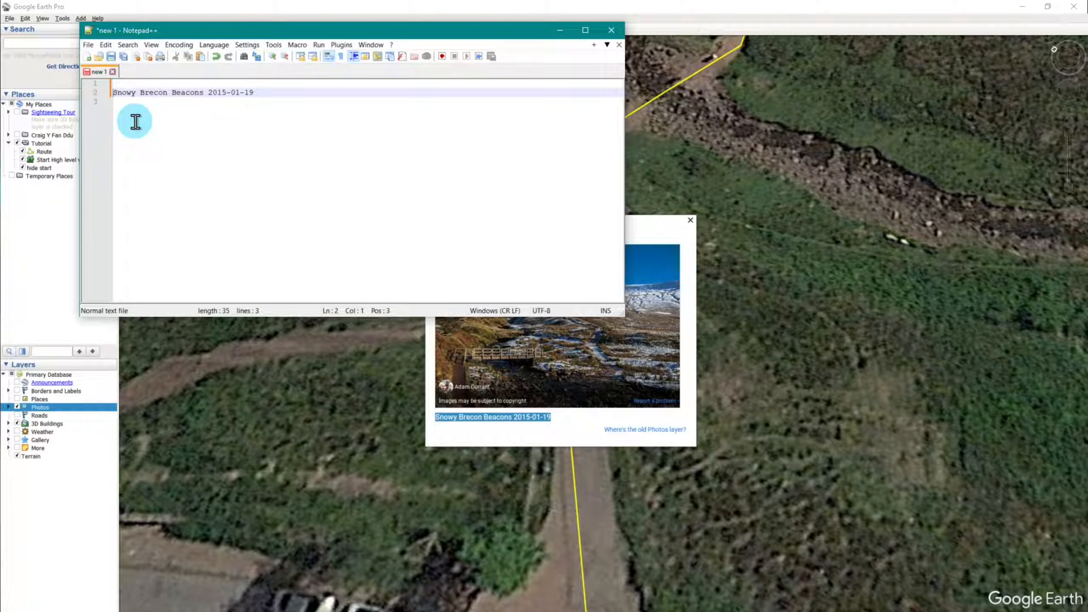
{"action": "key", "text": "Up"}
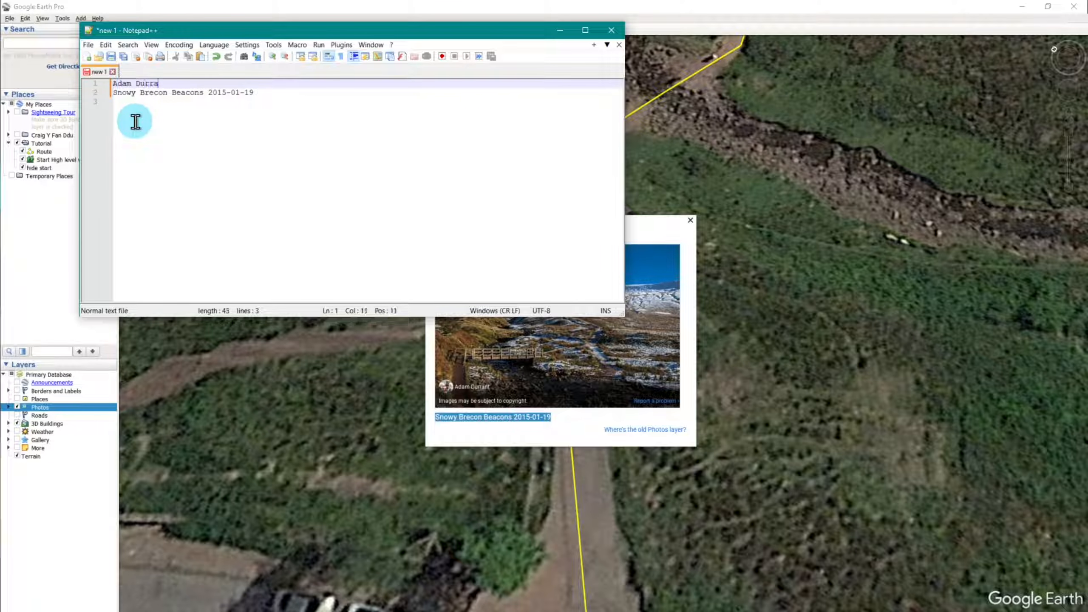
{"action": "left_click", "coordinate": [275, 95]}
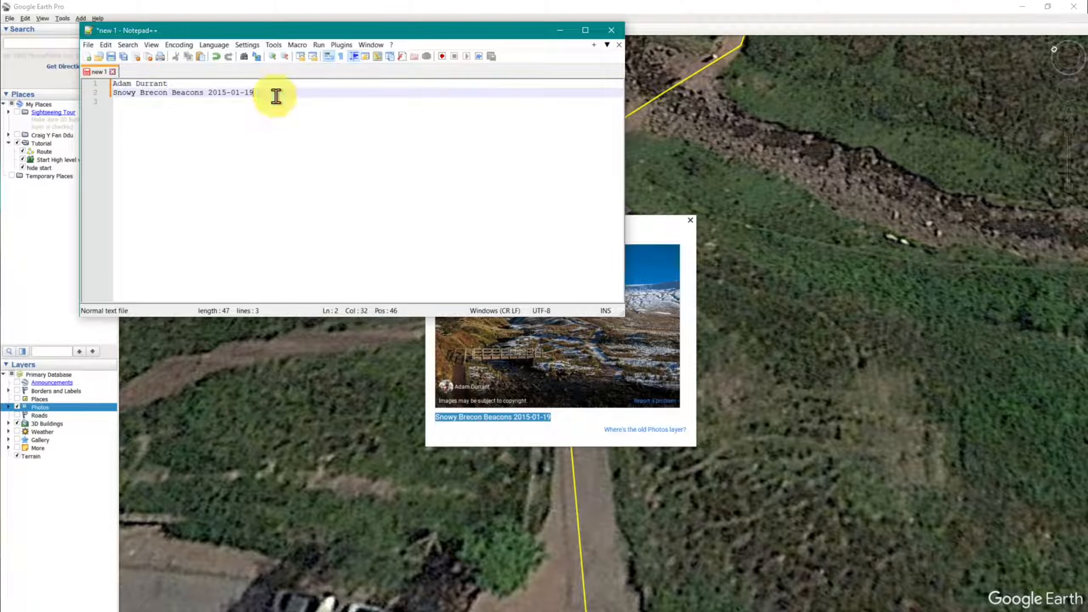
{"action": "key", "text": "Return"}
{"action": "key", "text": "Return"}
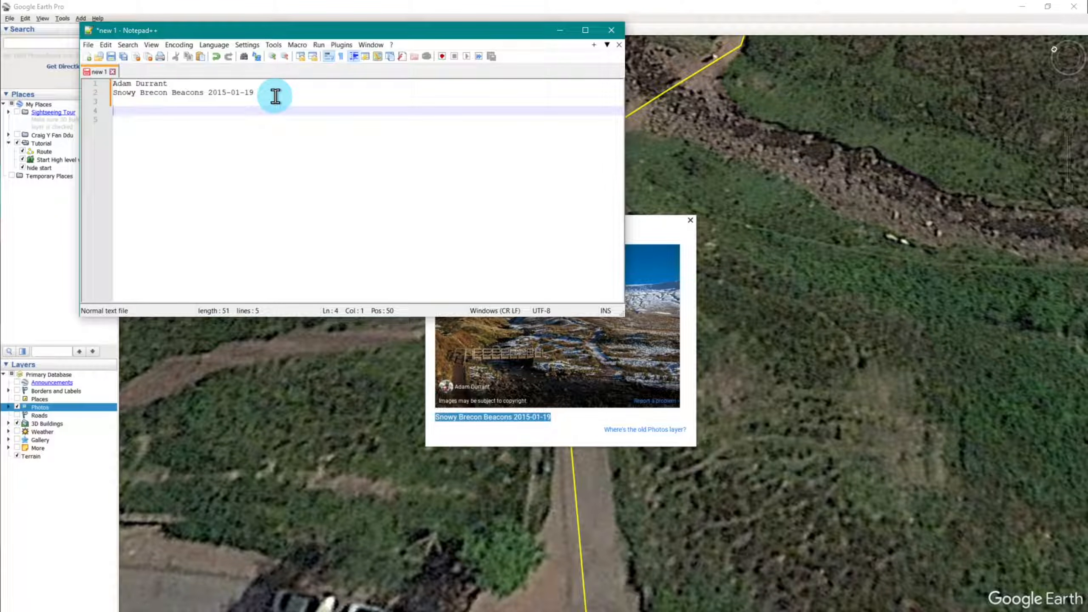
- Open the snowy Brecon Beacons photo at full size and load its image in the Brave browser
{"action": "left_click", "coordinate": [560, 31]}
{"action": "left_click", "coordinate": [530, 317]}
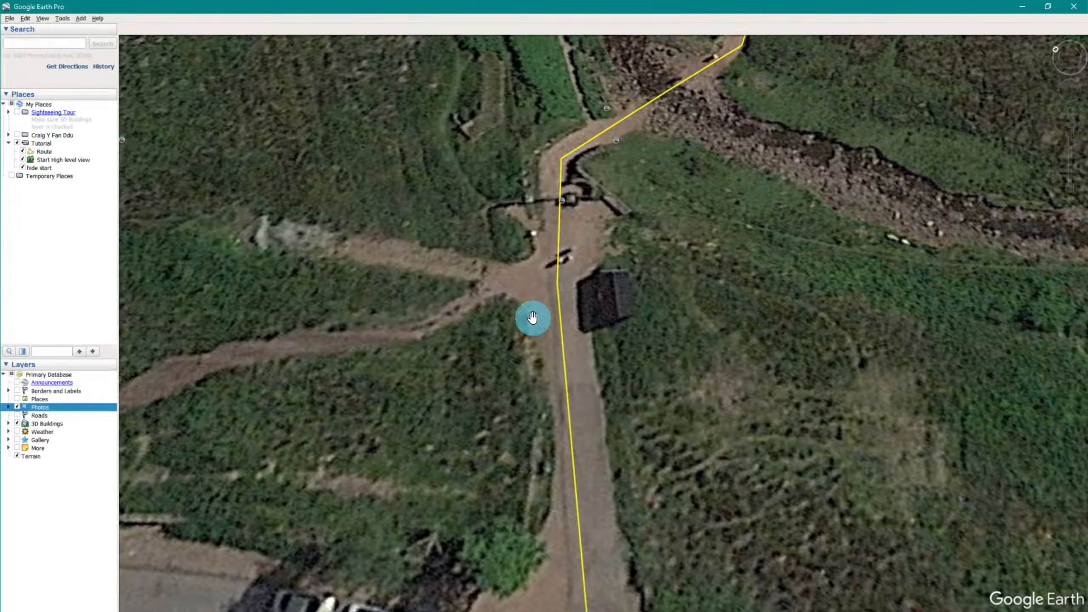
{"action": "right_click", "coordinate": [348, 219]}
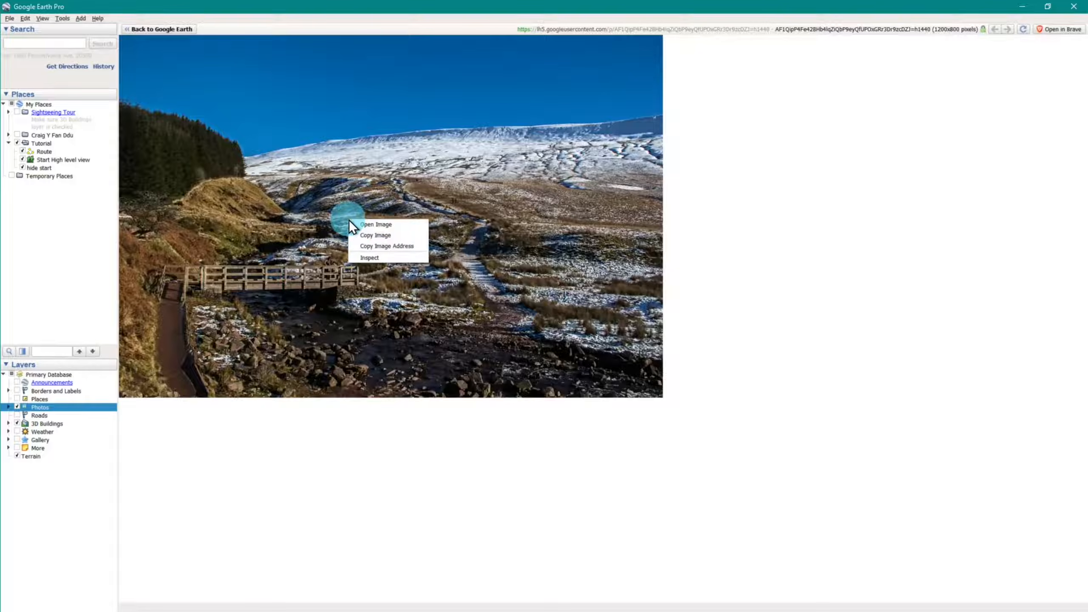
{"action": "left_click", "coordinate": [389, 225]}
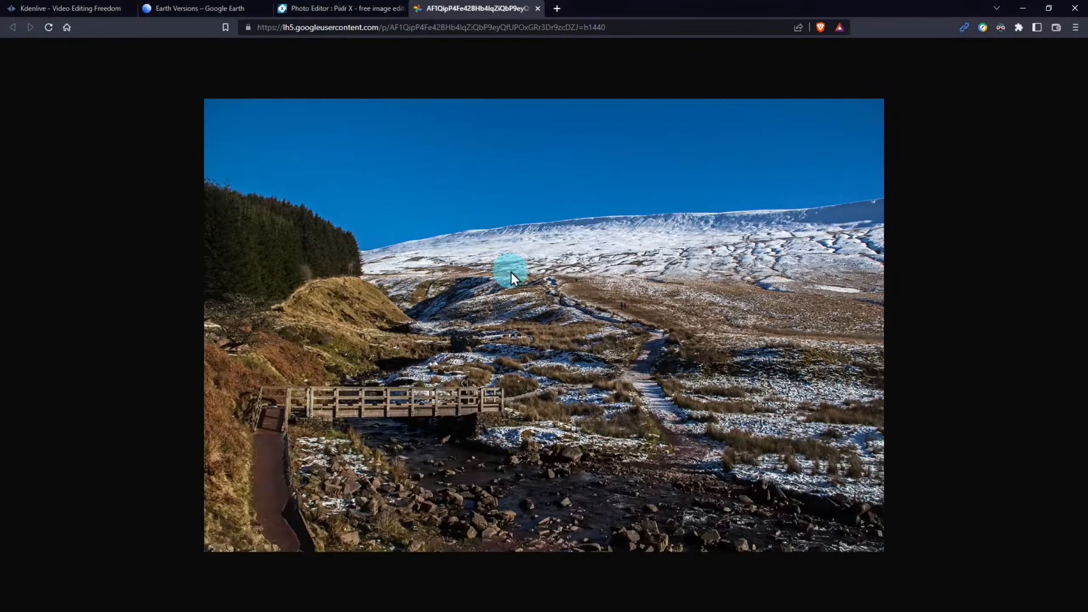
- Save the image as panoramio-122955632.jpg in the Images folder inside Tutorial_Route's Media folder on the Desktop
{"action": "right_click", "coordinate": [511, 272]}
{"action": "left_click", "coordinate": [569, 299]}
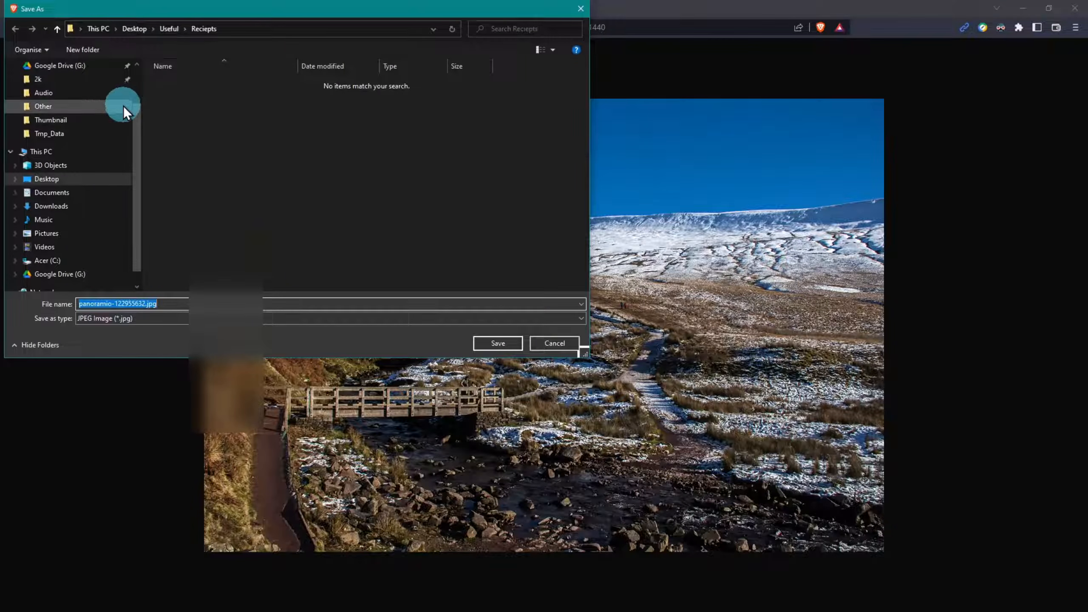
{"action": "left_click_drag", "start_coordinate": [137, 129], "coordinate": [134, 74]}
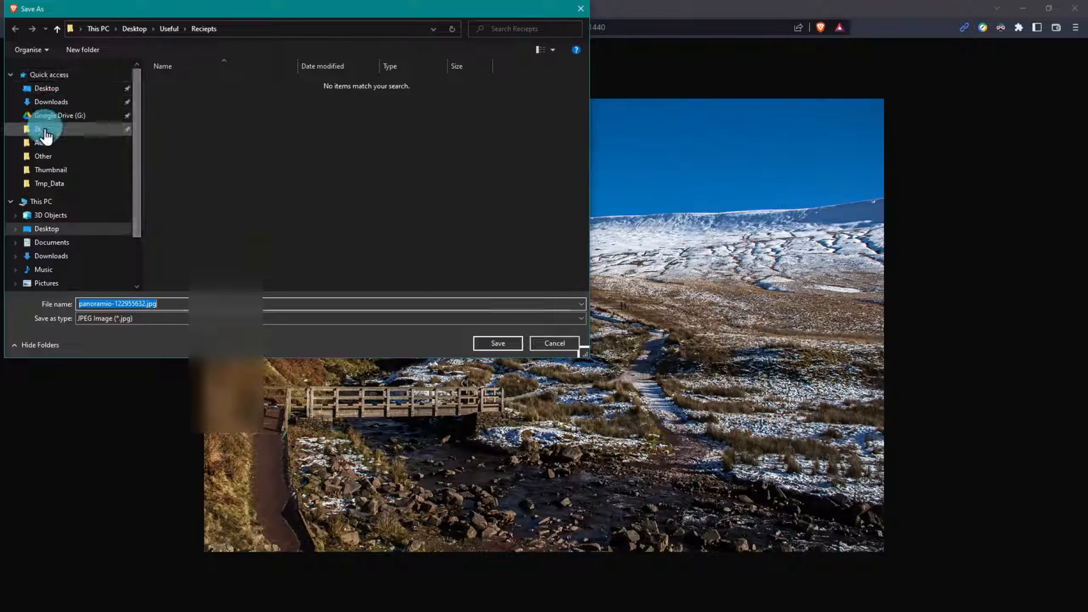
{"action": "left_click", "coordinate": [60, 98]}
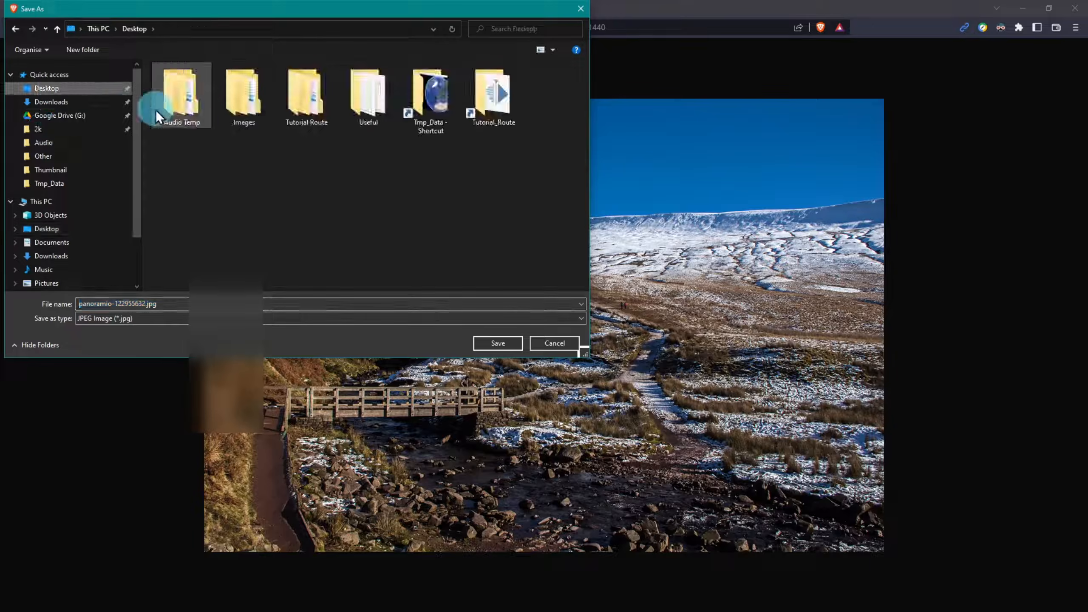
{"action": "double_click", "coordinate": [477, 99]}
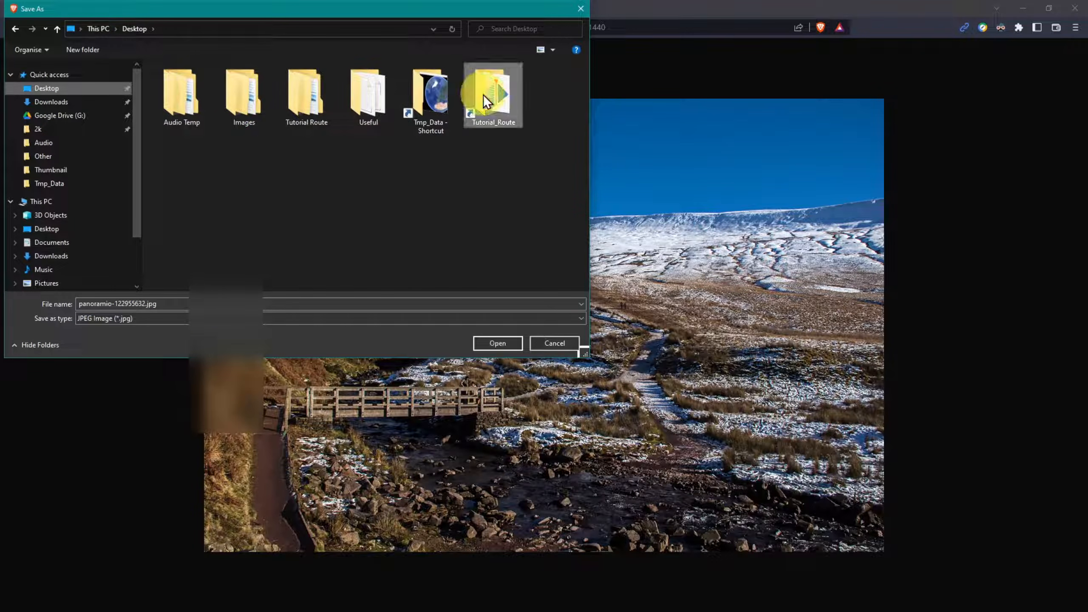
{"action": "double_click", "coordinate": [185, 105]}
{"action": "double_click", "coordinate": [183, 95]}
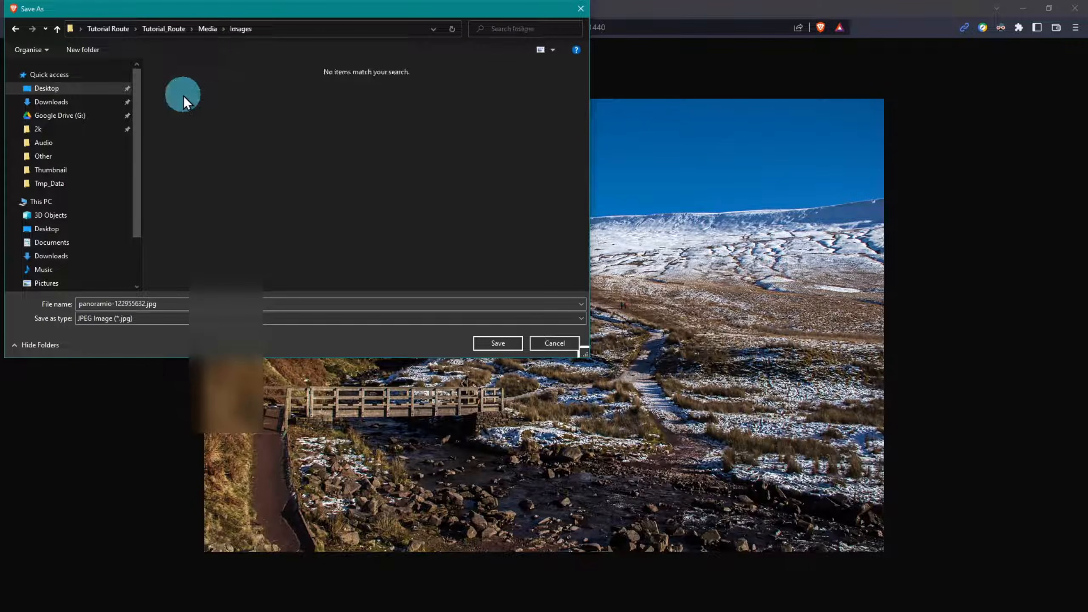
{"action": "left_click", "coordinate": [507, 344]}
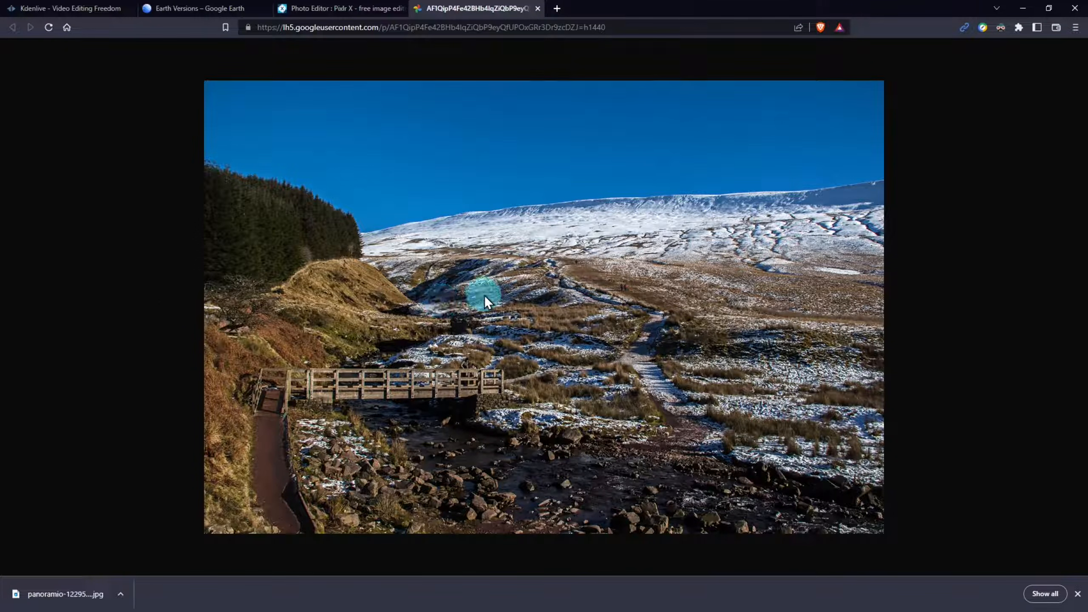
{"action": "left_click", "coordinate": [1078, 594]}
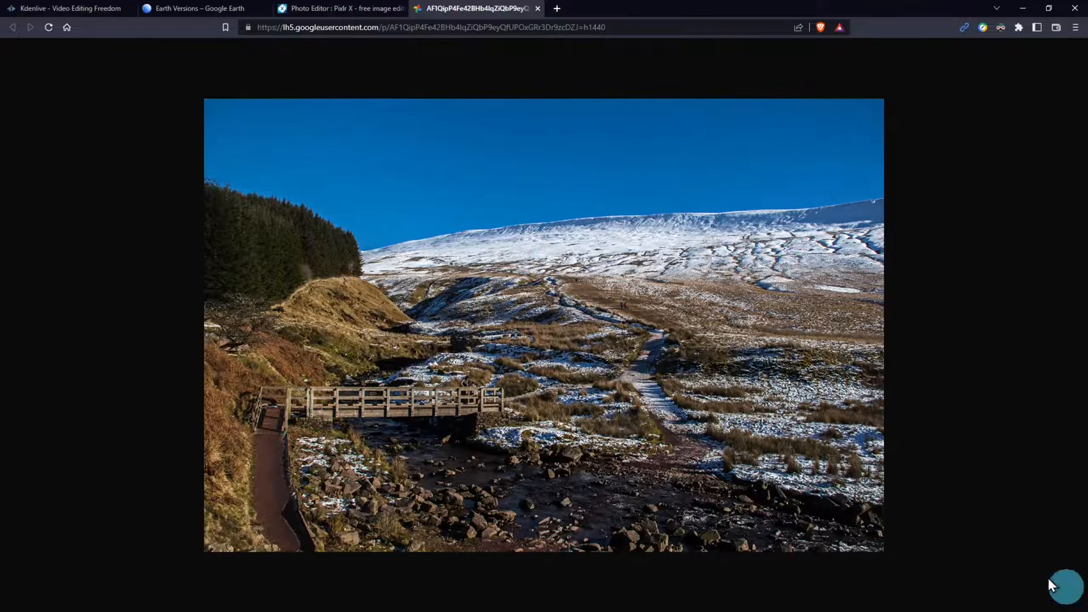
- Save another copy of the image in the same Images folder under the name start_bridge
{"action": "right_click", "coordinate": [530, 301]}
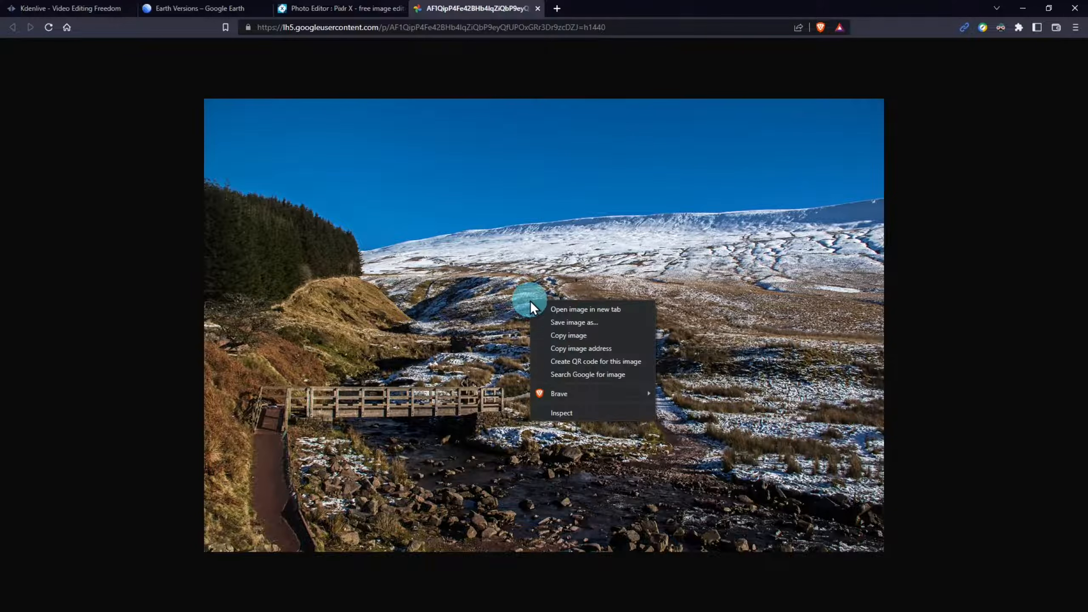
{"action": "left_click", "coordinate": [567, 324]}
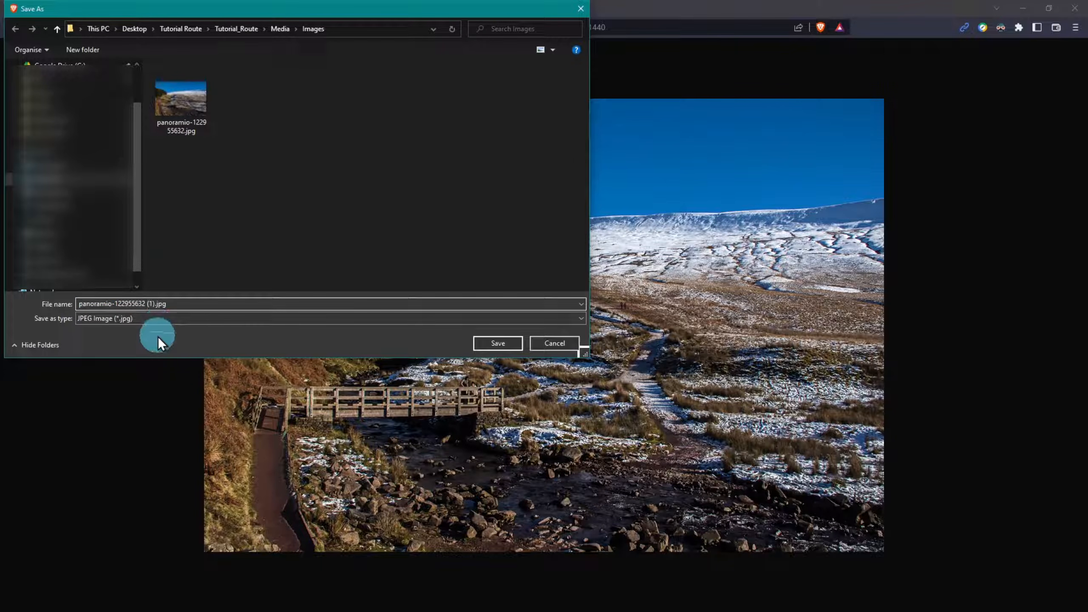
{"action": "key", "text": "BackSpace"}
{"action": "key", "text": "BackSpace"}
{"action": "key", "text": "BackSpace"}
{"action": "key", "text": "BackSpace"}
{"action": "key", "text": "BackSpace"}
{"action": "key", "text": "BackSpace"}
{"action": "key", "text": "BackSpace"}
{"action": "key", "text": "BackSpace"}
{"action": "key", "text": "BackSpace"}
{"action": "key", "text": "BackSpace"}
{"action": "key", "text": "BackSpace"}
{"action": "key", "text": "BackSpace"}
{"action": "key", "text": "BackSpace"}
{"action": "key", "text": "BackSpace"}
{"action": "key", "text": "BackSpace"}
{"action": "key", "text": "BackSpace"}
{"action": "key", "text": "BackSpace"}
{"action": "key", "text": "BackSpace"}
{"action": "key", "text": "BackSpace"}
{"action": "key", "text": "BackSpace"}
{"action": "type", "text": "start_bridge"}
{"action": "left_click", "coordinate": [483, 346]}
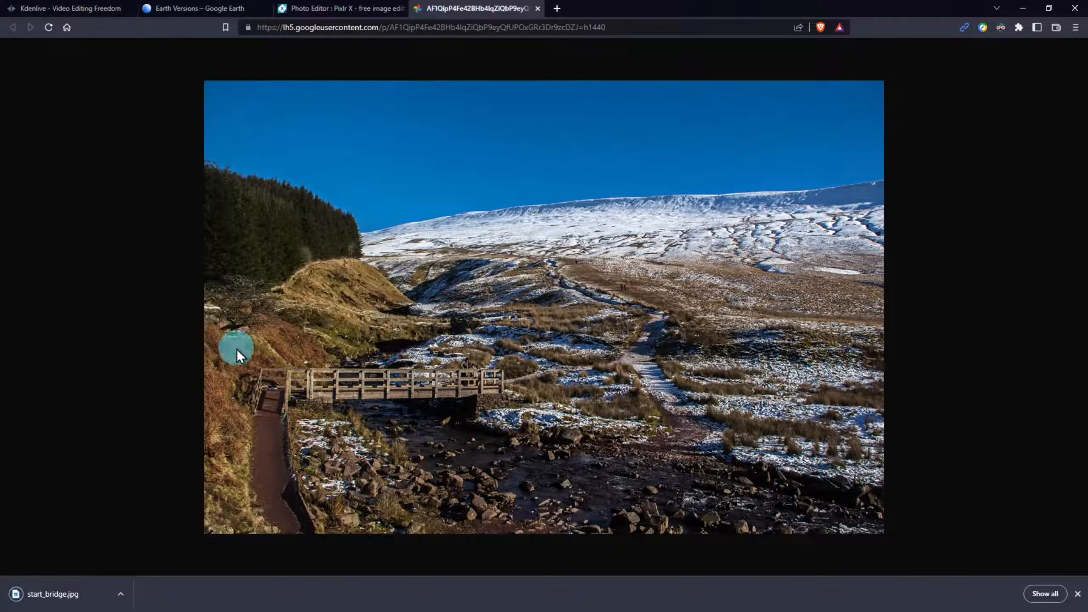
- Close the photo's browser tab and return from the full-size photo to the map in Google Earth Pro
{"action": "left_click", "coordinate": [542, 10]}
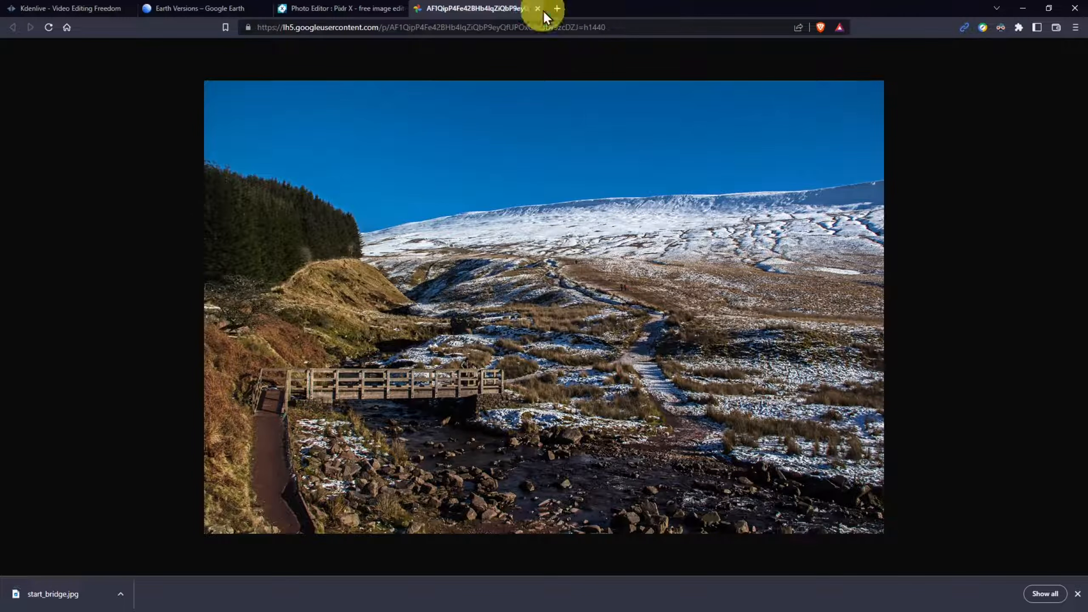
{"action": "left_click", "coordinate": [538, 9]}
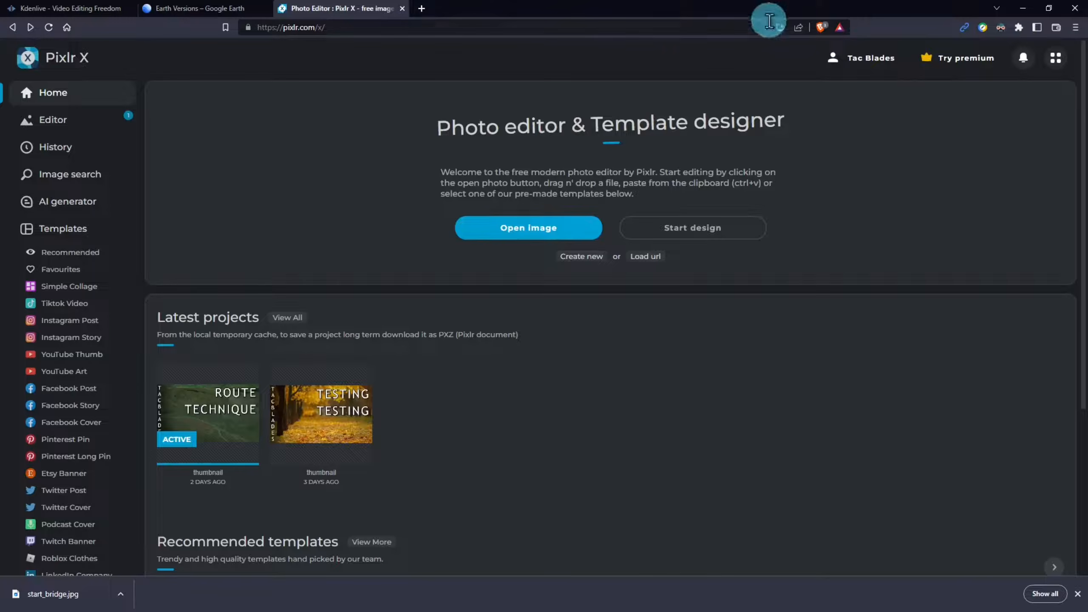
{"action": "left_click", "coordinate": [1023, 8]}
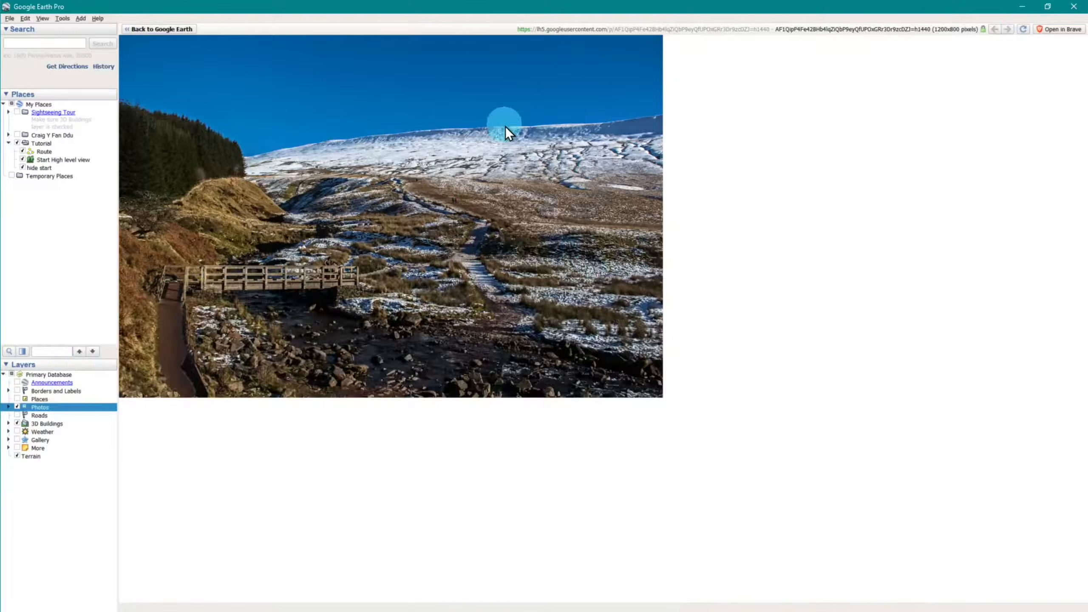
{"action": "left_click", "coordinate": [144, 29]}
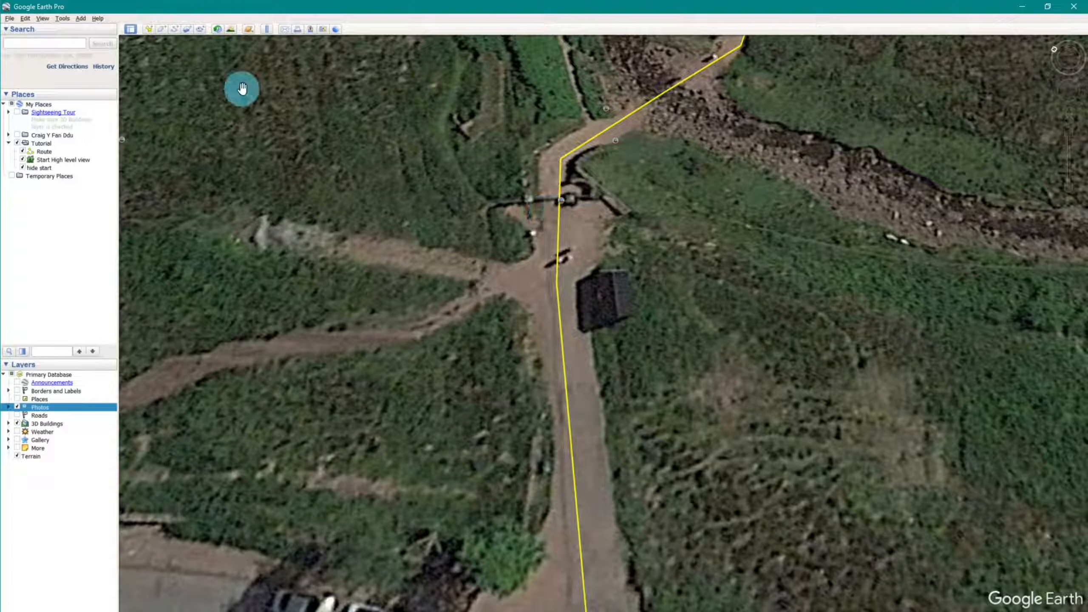
{"action": "left_click", "coordinate": [245, 66]}
{"action": "left_click", "coordinate": [555, 206]}
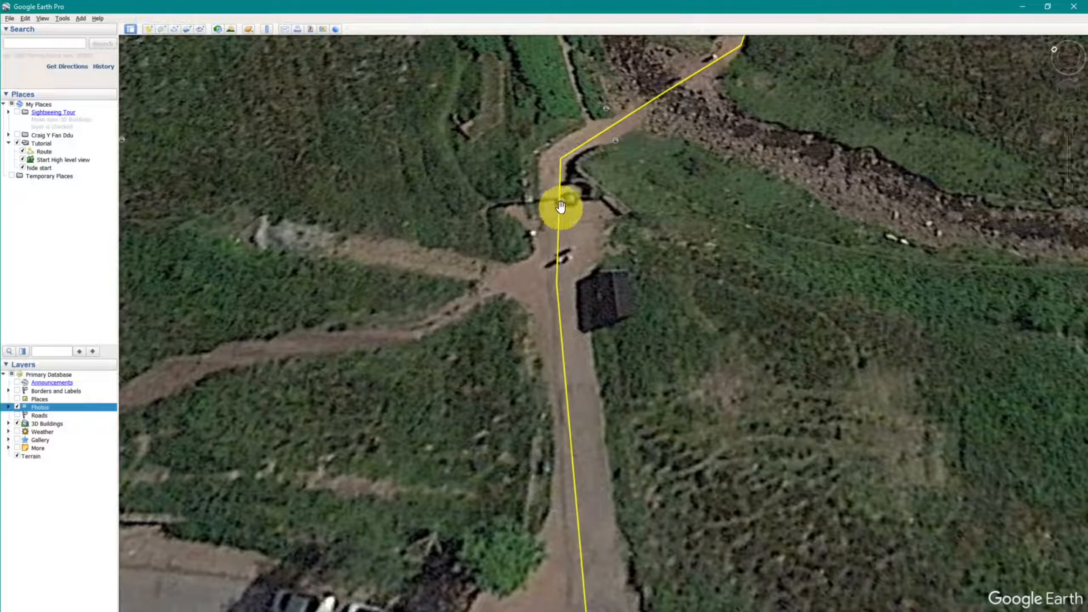
- Add a new placemark near the Route just above the car park with 100% icon opacity and save it
{"action": "left_click", "coordinate": [148, 29]}
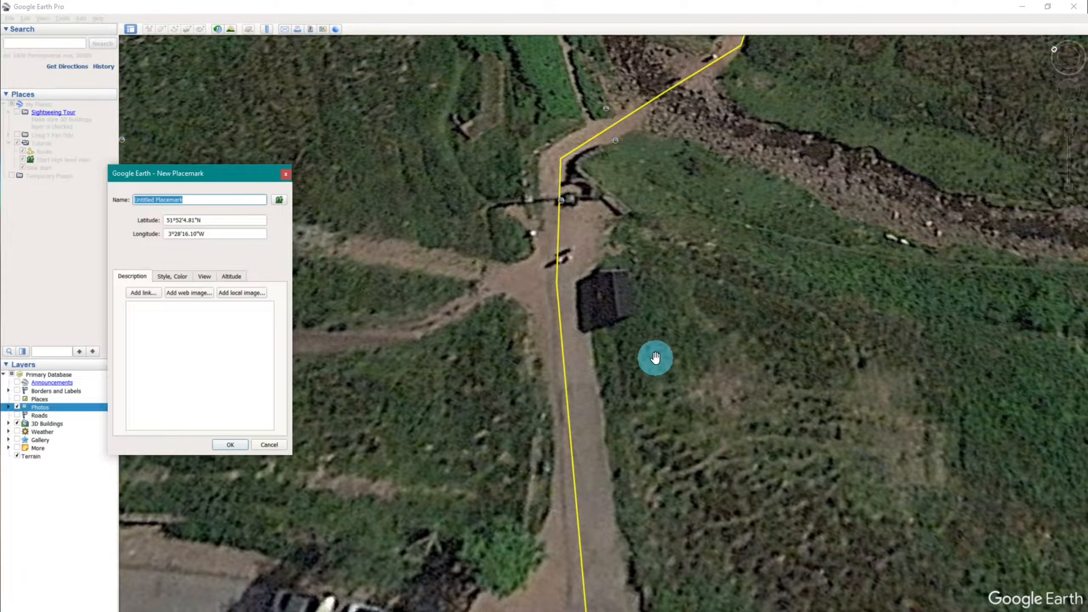
{"action": "scroll", "coordinate": [655, 362], "scroll_direction": "down", "scroll_amount": 3}
{"action": "scroll", "coordinate": [658, 364], "scroll_direction": "down", "scroll_amount": 5}
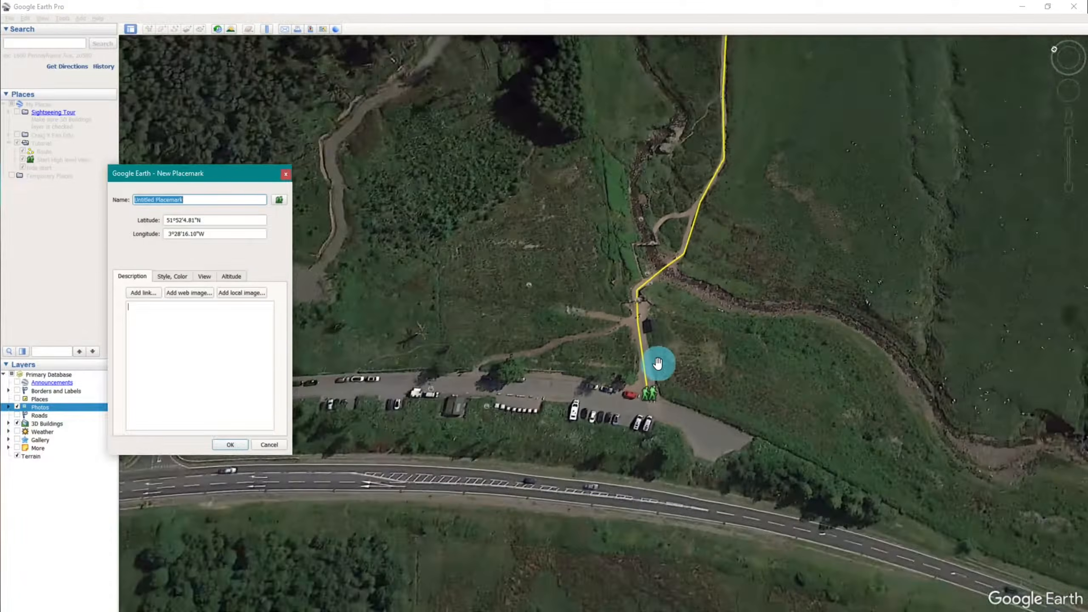
{"action": "scroll", "coordinate": [658, 363], "scroll_direction": "up", "scroll_amount": 4}
{"action": "left_click", "coordinate": [291, 269]}
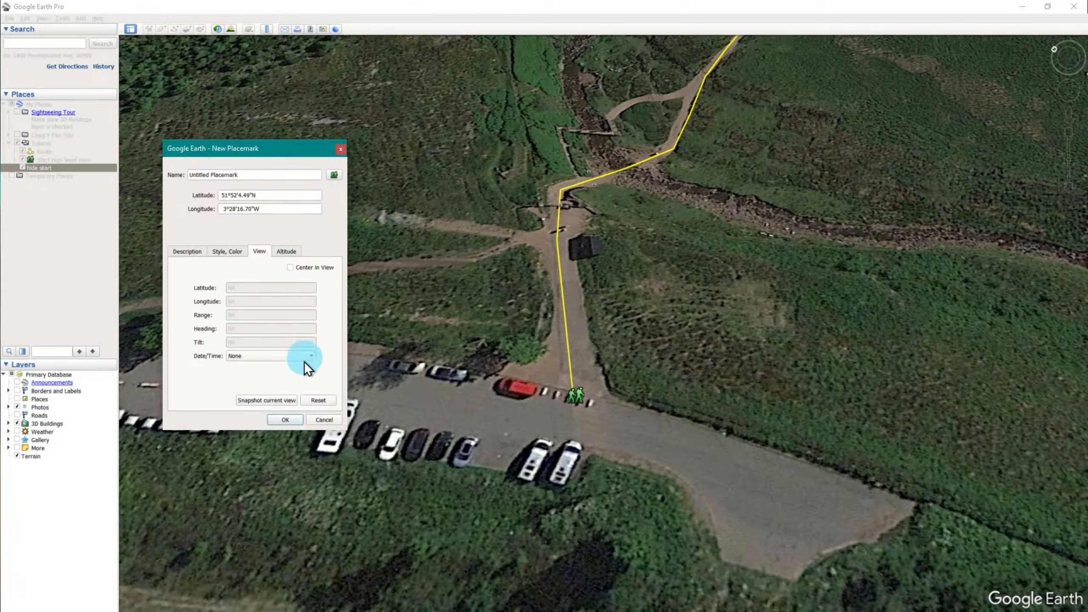
{"action": "left_click", "coordinate": [194, 254]}
{"action": "left_click", "coordinate": [226, 253]}
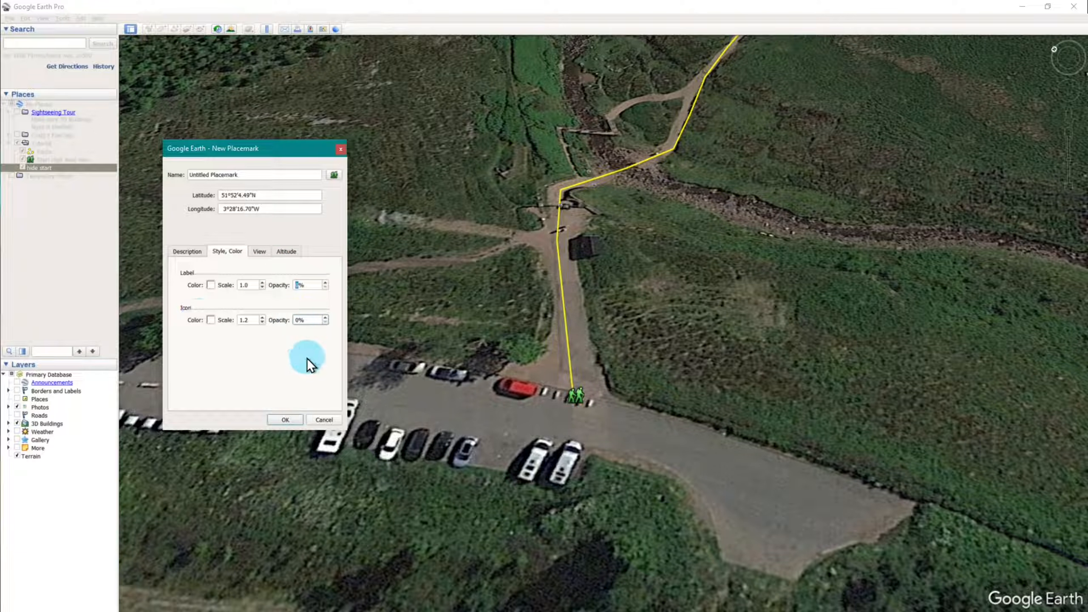
{"action": "key", "text": "BackSpace"}
{"action": "type", "text": "100"}
{"action": "key", "text": "Return"}
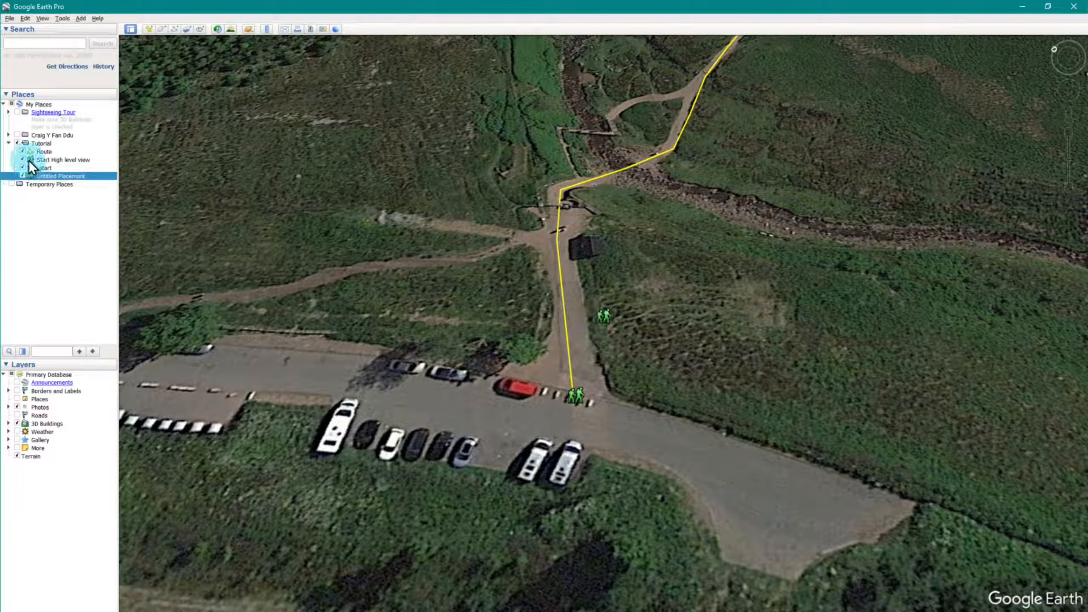
- Open the untitled placemark's properties and move its icon onto the gate on the Route
{"action": "right_click", "coordinate": [58, 178]}
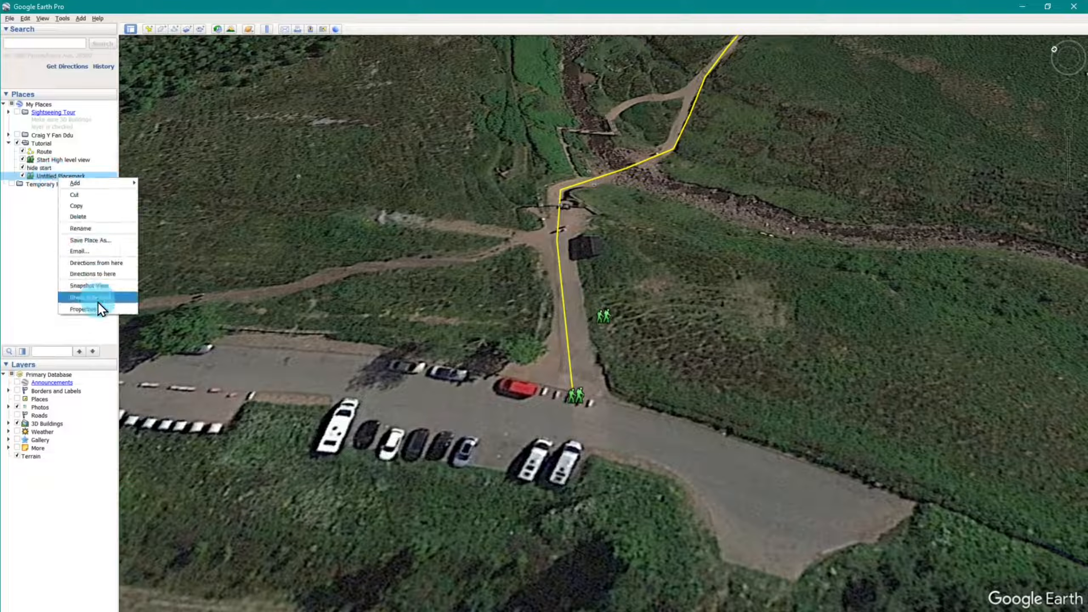
{"action": "left_click", "coordinate": [97, 303]}
{"action": "left_click_drag", "start_coordinate": [603, 315], "coordinate": [563, 218]}
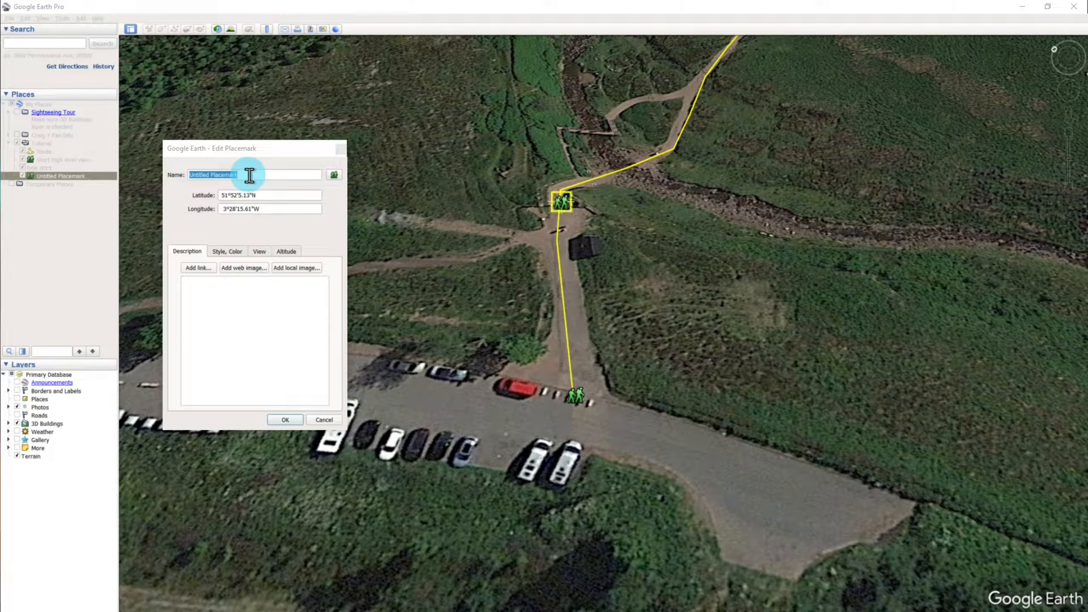
- Switch to File Explorer and delete the duplicate panoramio photo from Tutorial_Route's Images folder inside Media
{"action": "key", "text": "alt+Tab"}
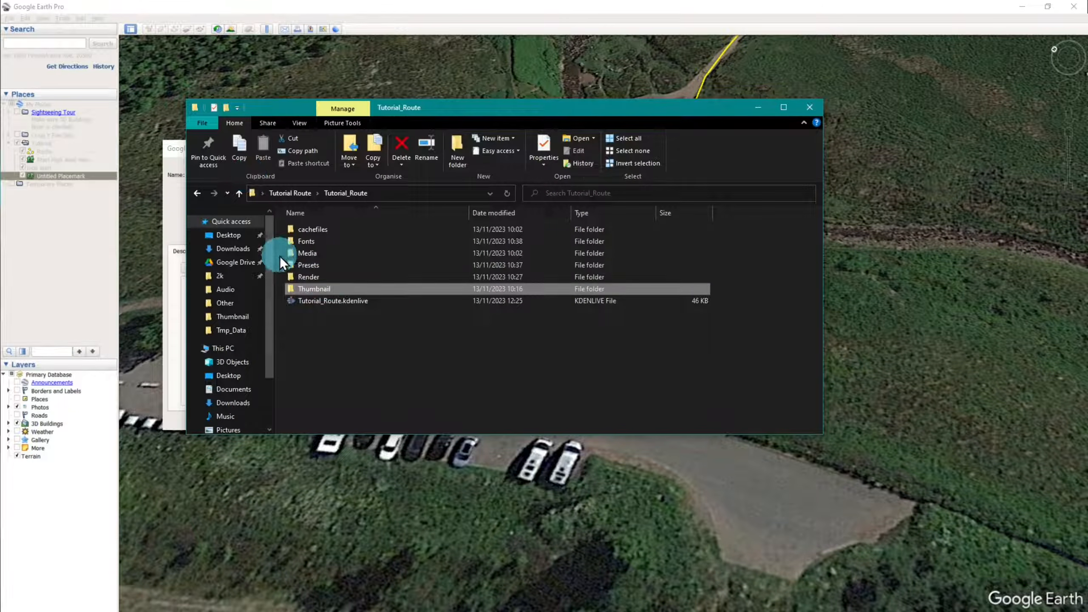
{"action": "double_click", "coordinate": [306, 249]}
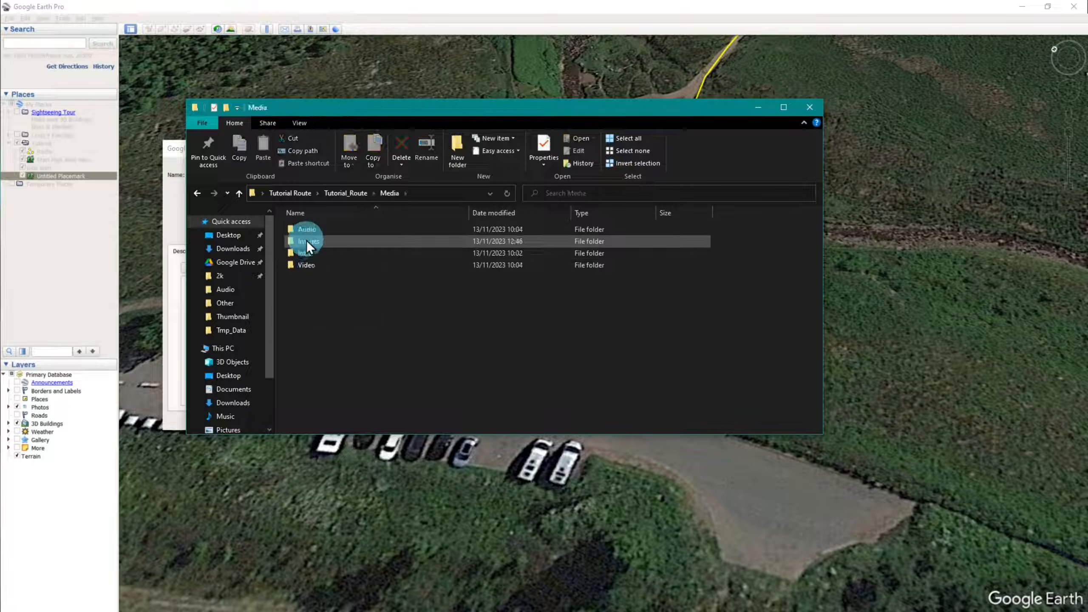
{"action": "double_click", "coordinate": [306, 240]}
{"action": "left_click", "coordinate": [319, 240]}
{"action": "key", "text": "Delete"}
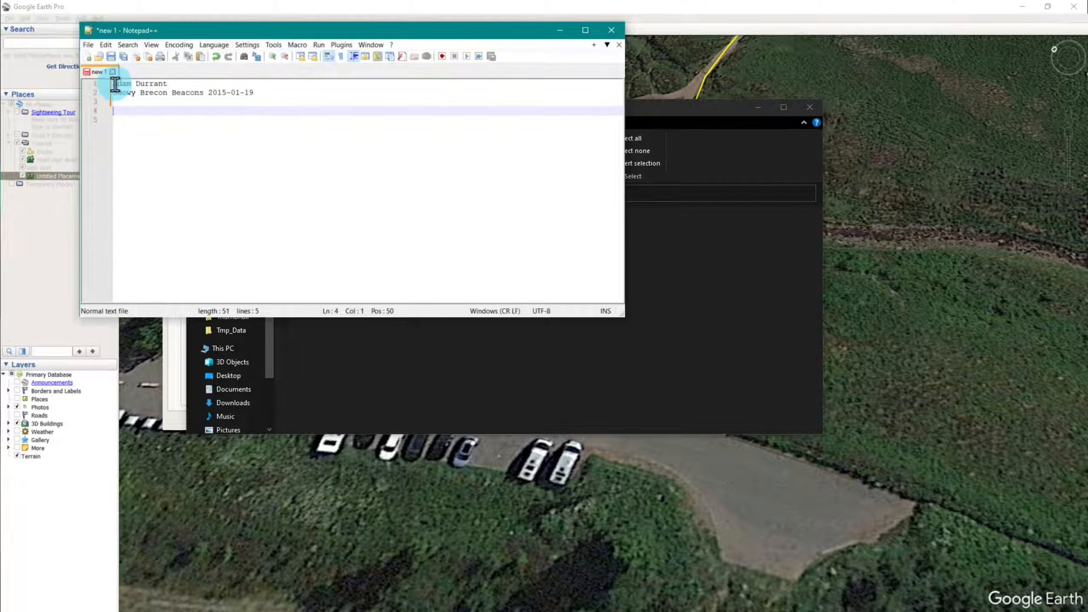
- In the Notepad++ credits document, add the heading line "Start Bridge:" above the photographer's name
{"action": "left_click", "coordinate": [115, 84]}
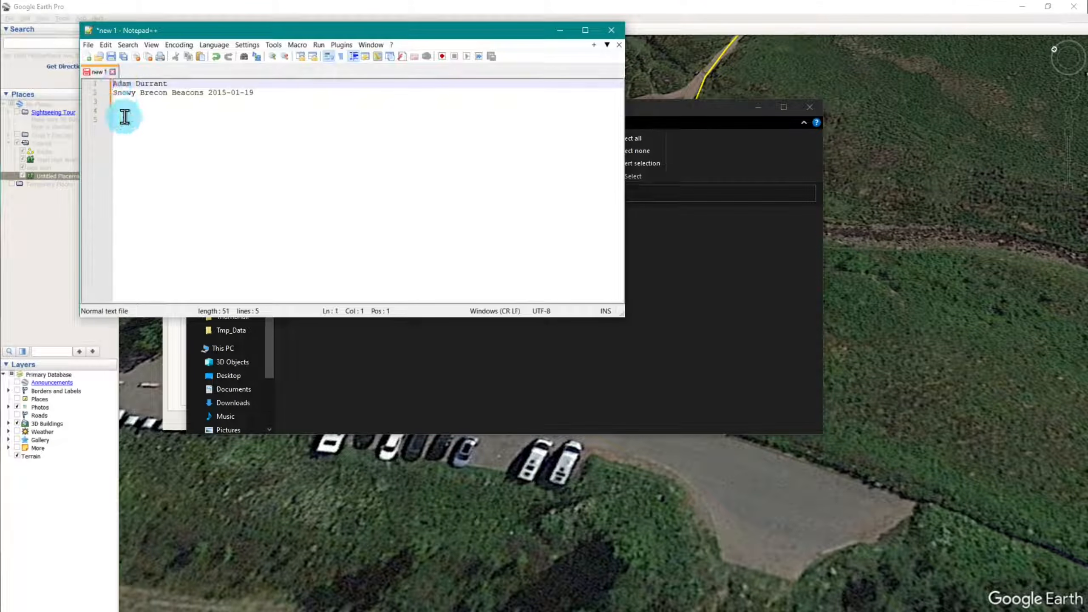
{"action": "type", "text": "Start Bri"}
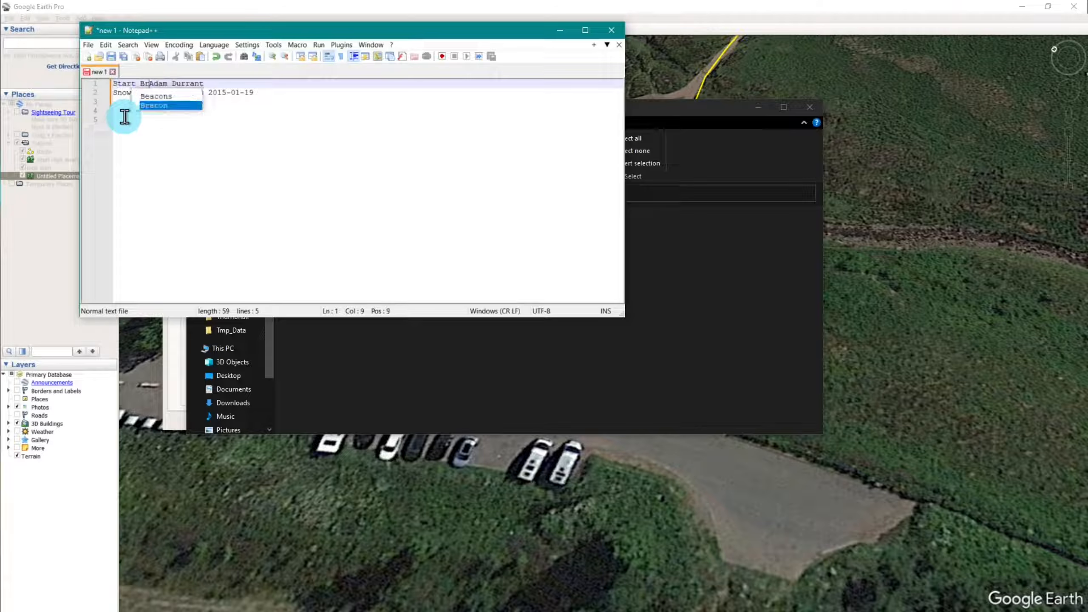
{"action": "type", "text": "dge:"}
{"action": "key", "text": "Return"}
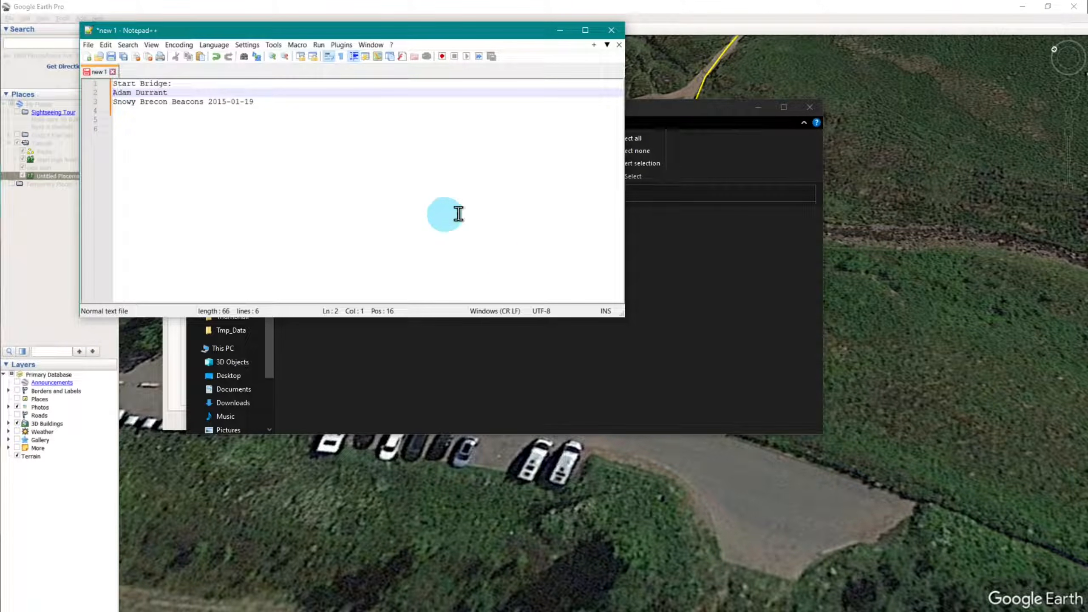
- Return to Google Earth Pro and rename the placemark at the gate as Start Bridge
{"action": "key", "text": "alt+Tab"}
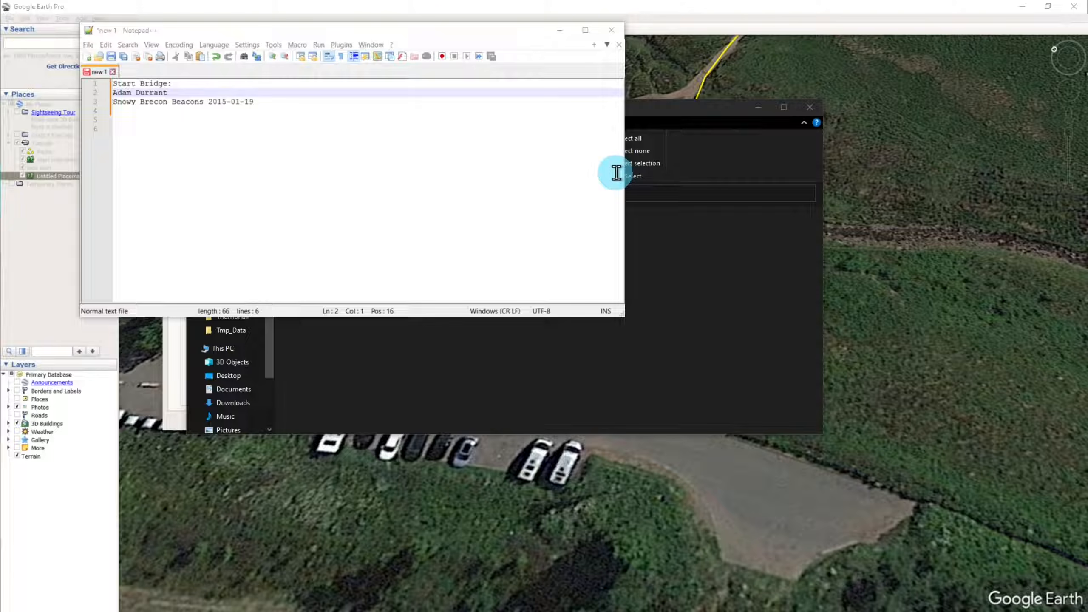
{"action": "key", "text": "alt+Tab"}
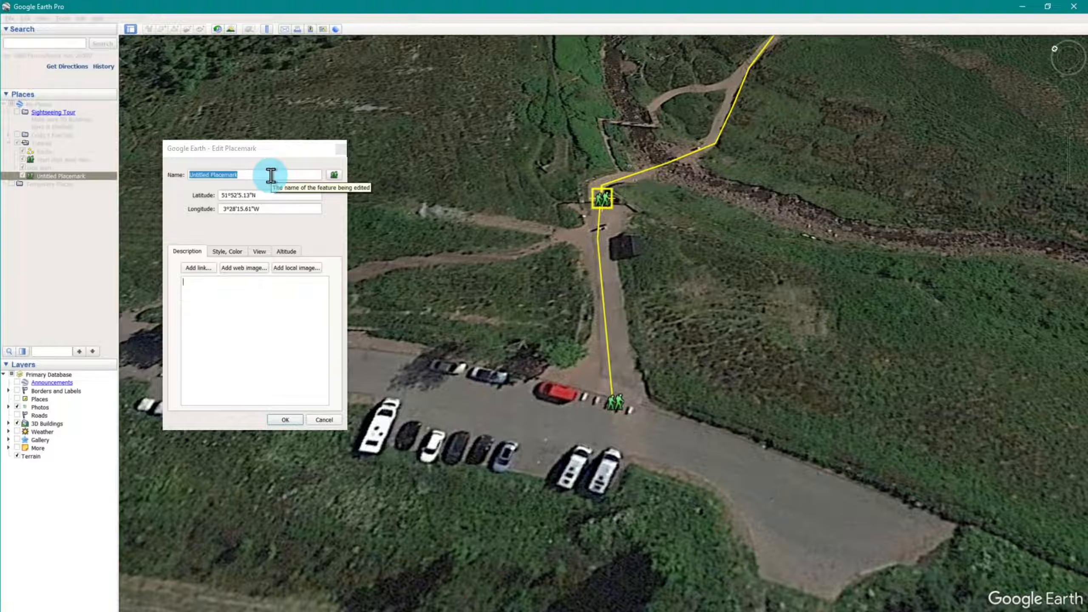
{"action": "left_click", "coordinate": [271, 175]}
{"action": "key", "text": "BackSpace"}
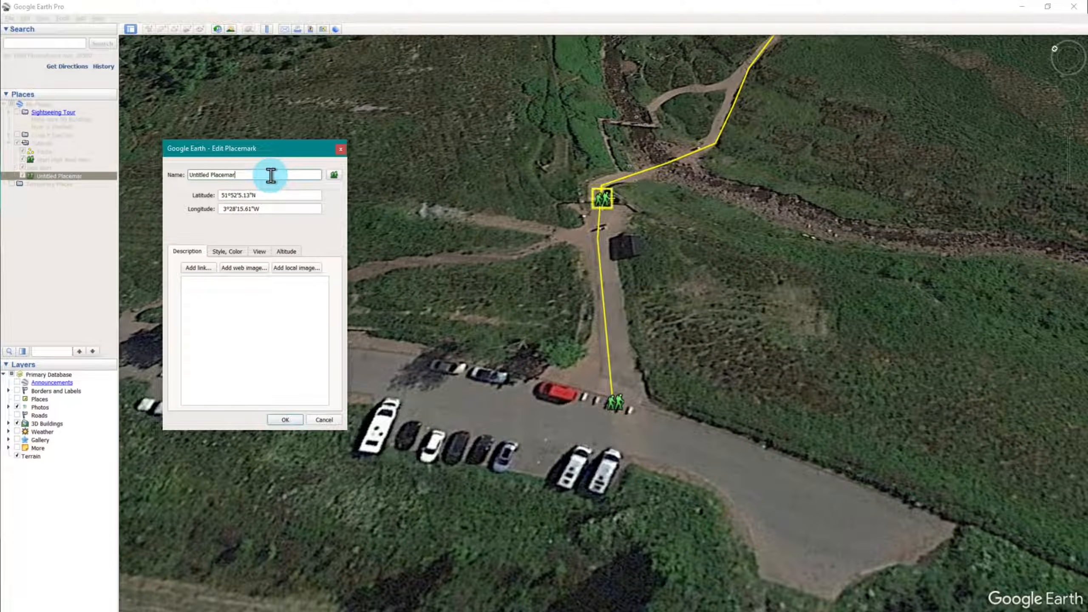
{"action": "key", "text": "BackSpace"}
{"action": "key", "text": "BackSpace"}
{"action": "type", "text": "Start Bridge"}
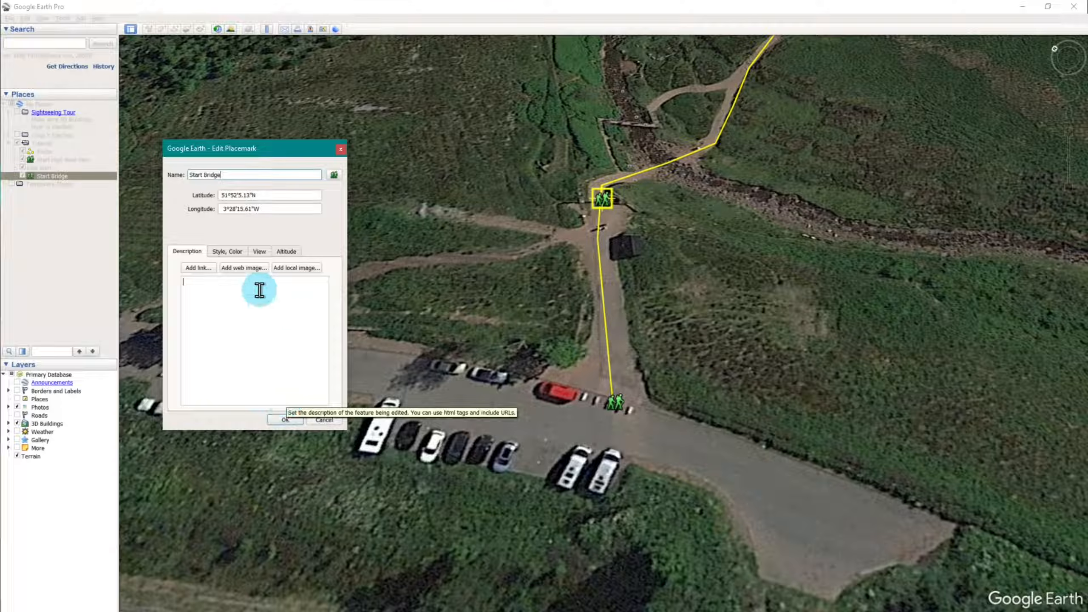
- Save the Start Bridge placemark and snapshot its view as a low, tilted look up the valley with the Route and skyline in frame
{"action": "left_click", "coordinate": [285, 420]}
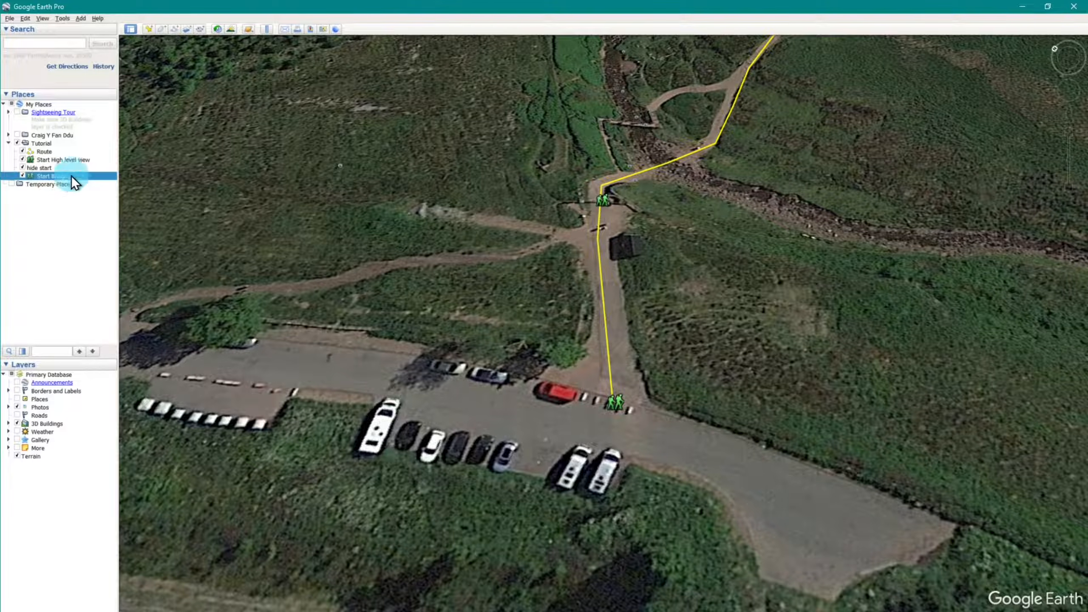
{"action": "double_click", "coordinate": [55, 177]}
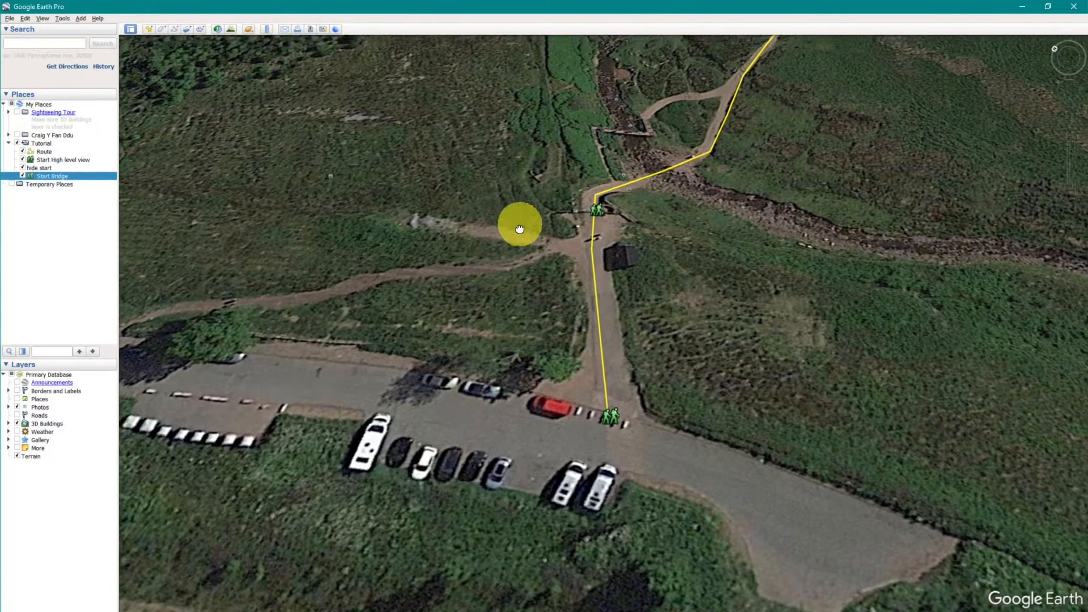
{"action": "left_click_drag", "start_coordinate": [519, 229], "coordinate": [509, 454]}
{"action": "mouse_move", "coordinate": [551, 396]}
{"action": "left_mouse_down"}
{"action": "mouse_move", "coordinate": [546, 318]}
{"action": "mouse_move", "coordinate": [581, 559]}
{"action": "left_mouse_up"}
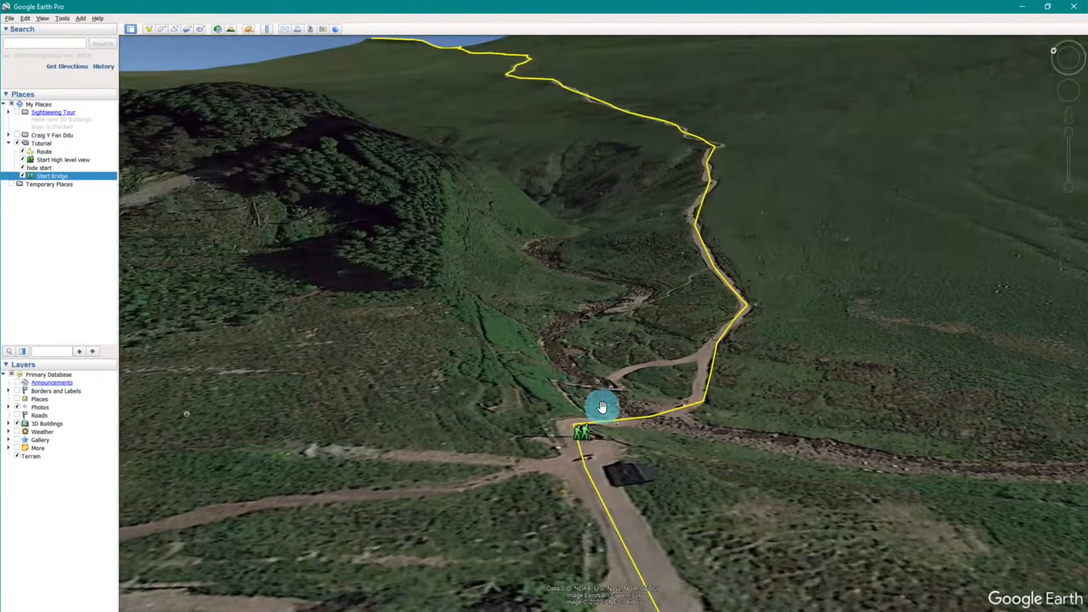
{"action": "scroll", "coordinate": [583, 425], "scroll_direction": "down", "scroll_amount": 2}
{"action": "scroll", "coordinate": [583, 424], "scroll_direction": "up", "scroll_amount": 4}
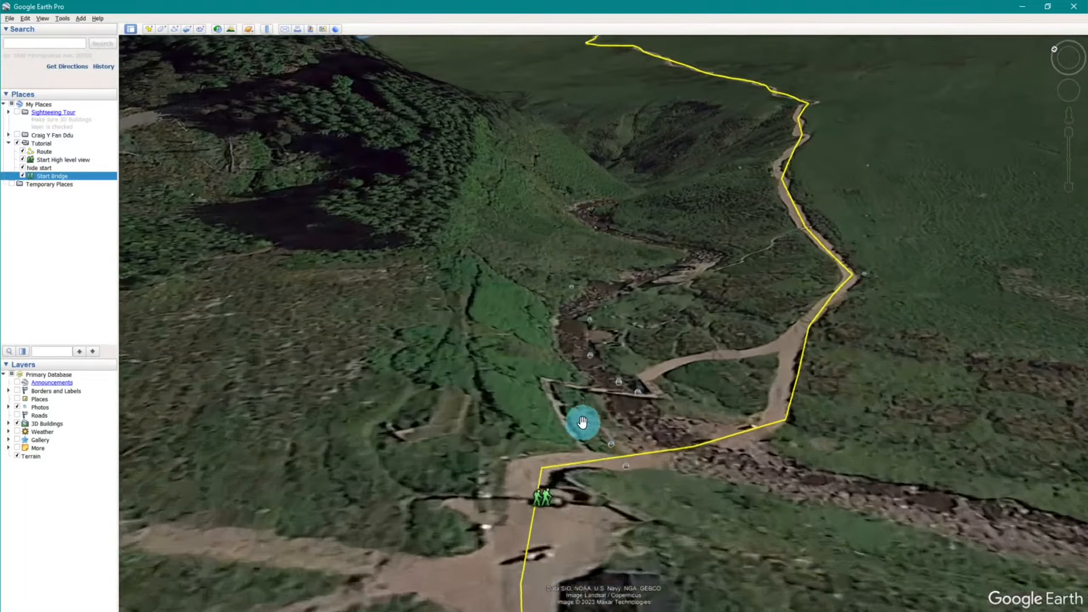
{"action": "scroll", "coordinate": [583, 425], "scroll_direction": "up", "scroll_amount": 4}
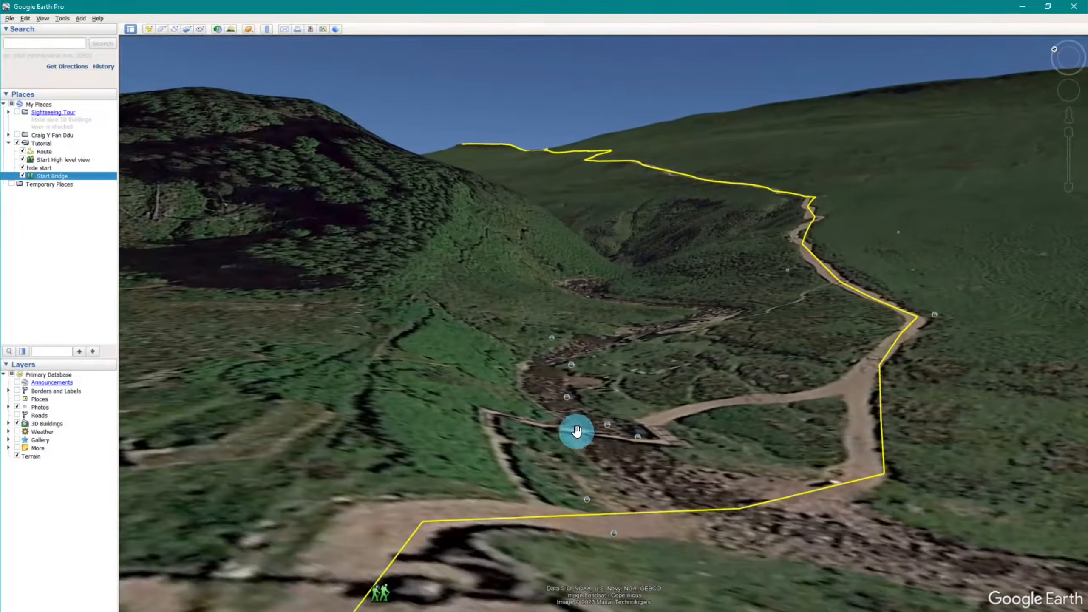
{"action": "scroll", "coordinate": [575, 432], "scroll_direction": "down", "scroll_amount": 3}
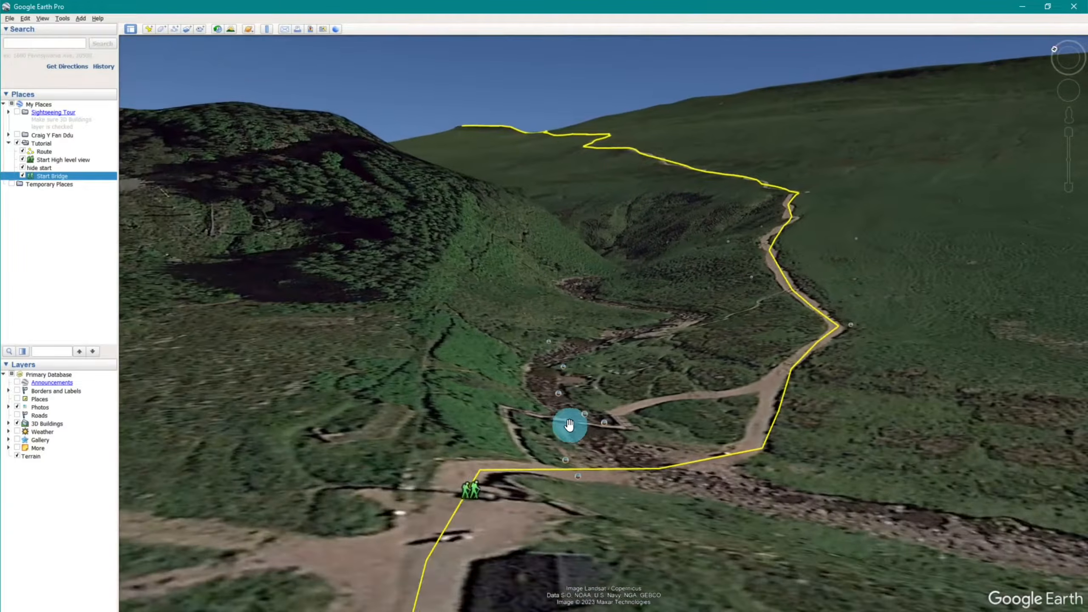
{"action": "left_click_drag", "start_coordinate": [569, 424], "coordinate": [612, 438]}
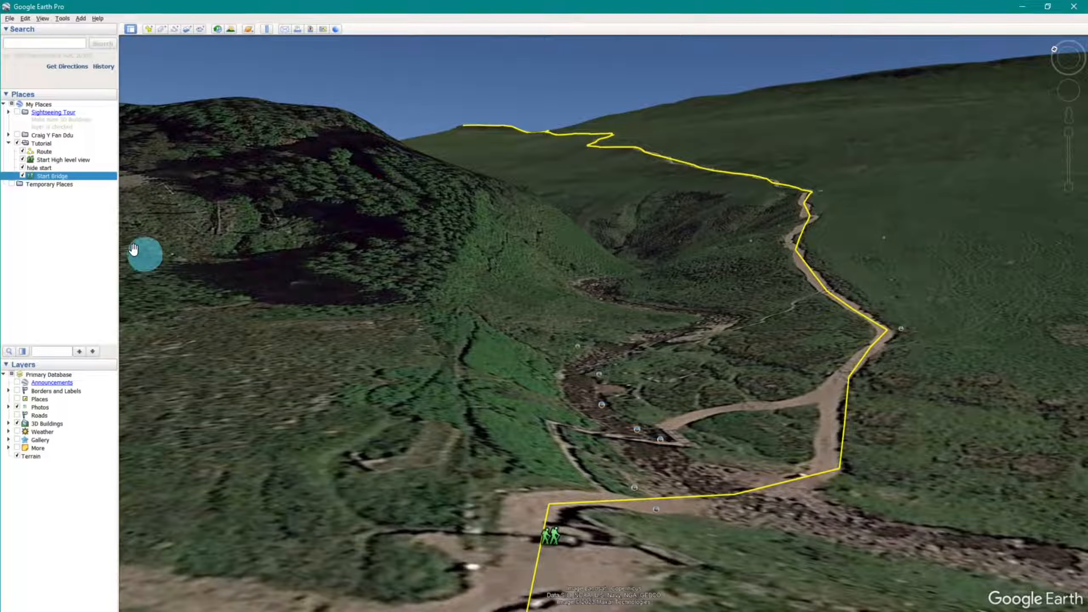
{"action": "right_click", "coordinate": [53, 178]}
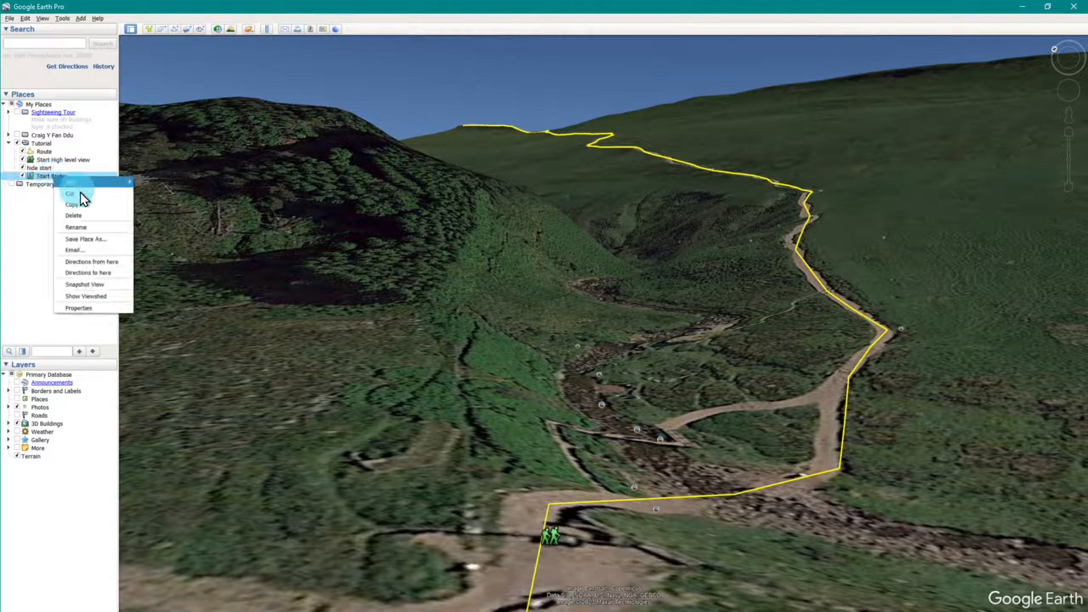
{"action": "left_click", "coordinate": [103, 284]}
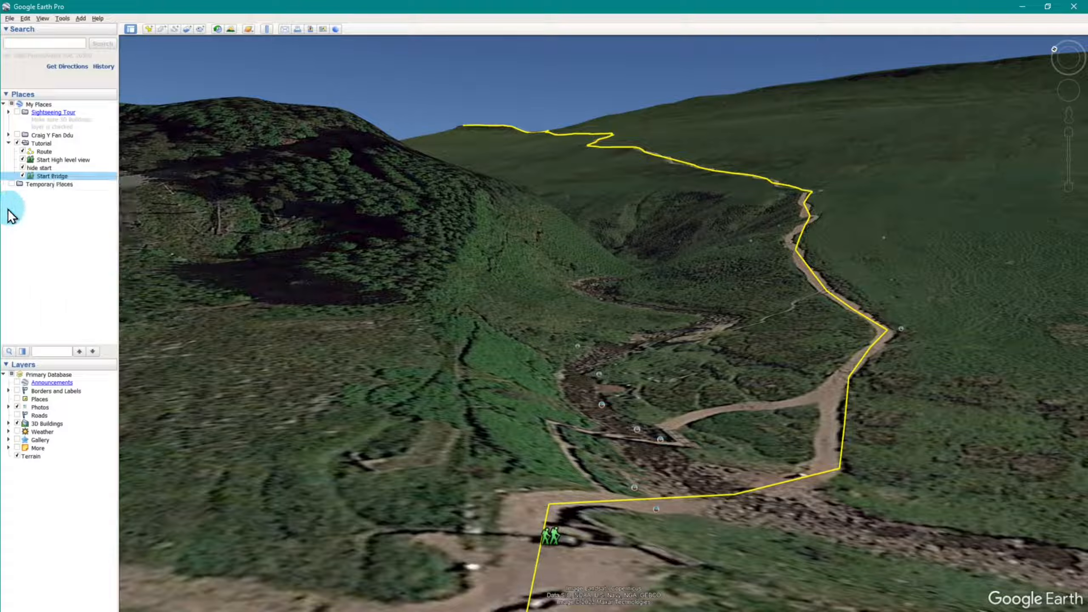
- Preview the camera flight from the hide start placemark to the Start Bridge view
{"action": "double_click", "coordinate": [47, 167]}
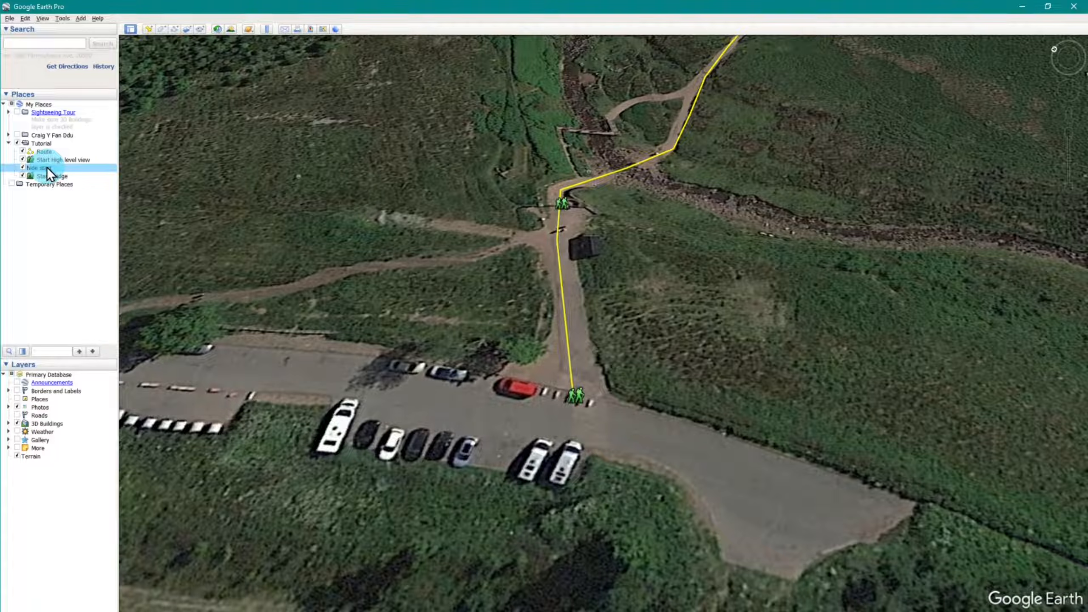
{"action": "double_click", "coordinate": [47, 176]}
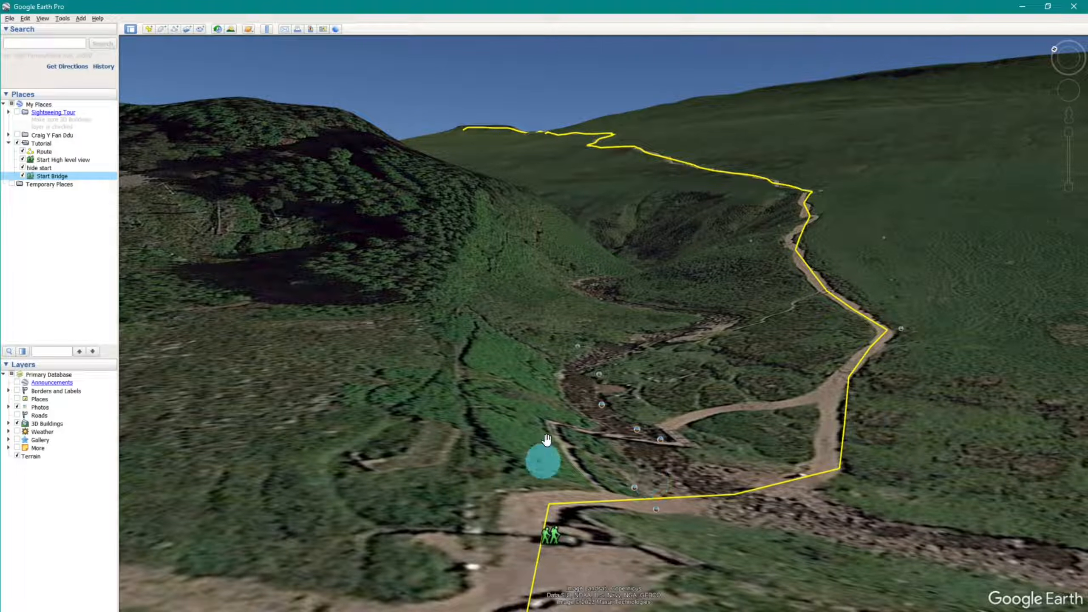
- Check the photo at the Route's bend beyond Start Bridge, and examine the path further up the valley
{"action": "left_click", "coordinate": [901, 330]}
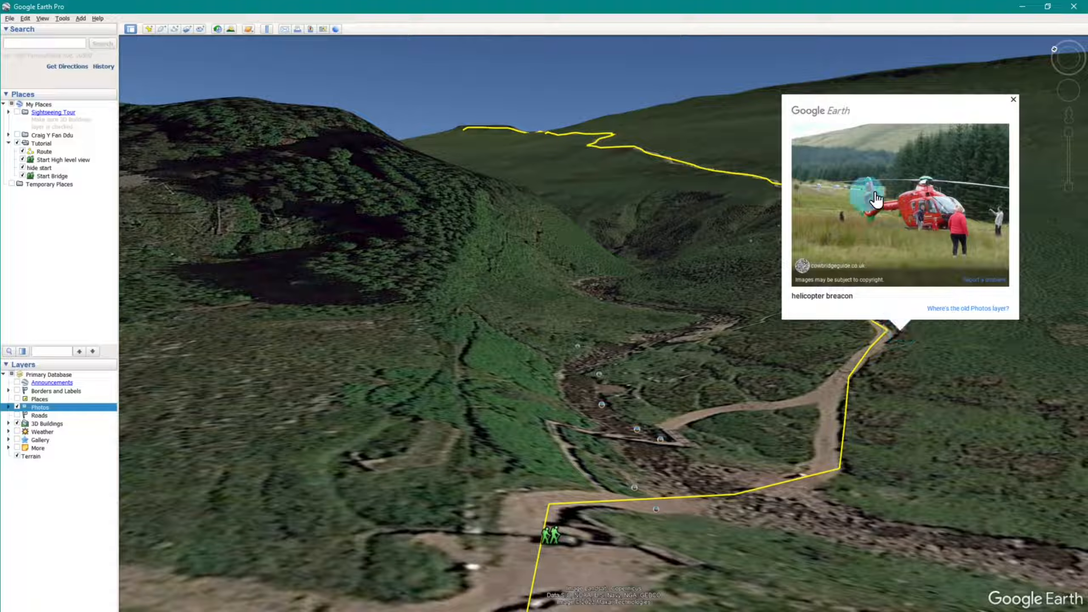
{"action": "left_click", "coordinate": [1013, 100]}
{"action": "left_click_drag", "start_coordinate": [852, 262], "coordinate": [745, 448]}
{"action": "left_click_drag", "start_coordinate": [785, 305], "coordinate": [765, 396]}
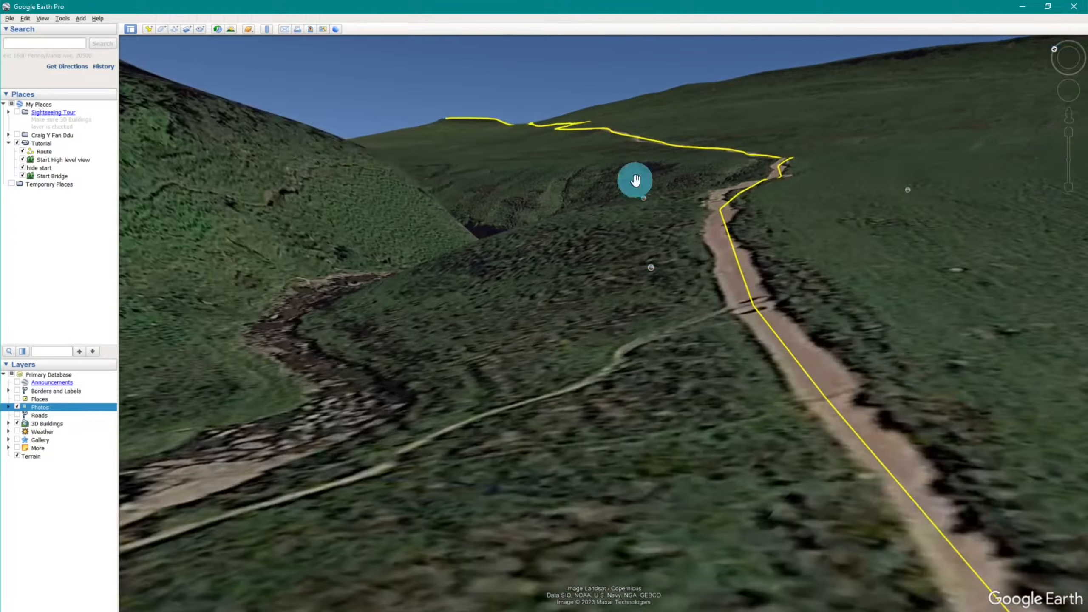
{"action": "left_click_drag", "start_coordinate": [736, 175], "coordinate": [739, 224]}
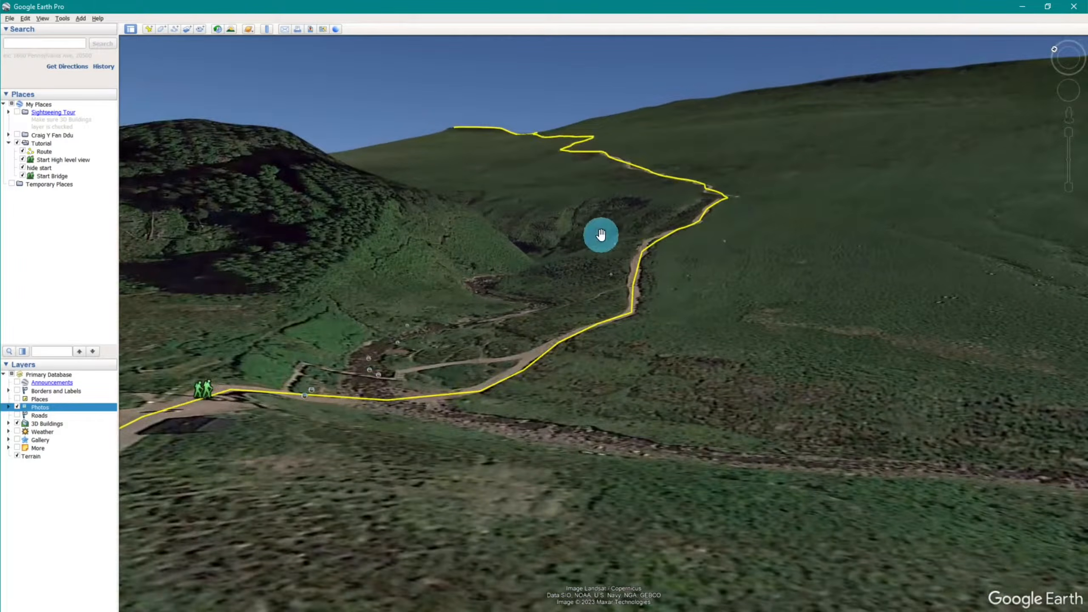
{"action": "left_click_drag", "start_coordinate": [601, 235], "coordinate": [642, 240]}
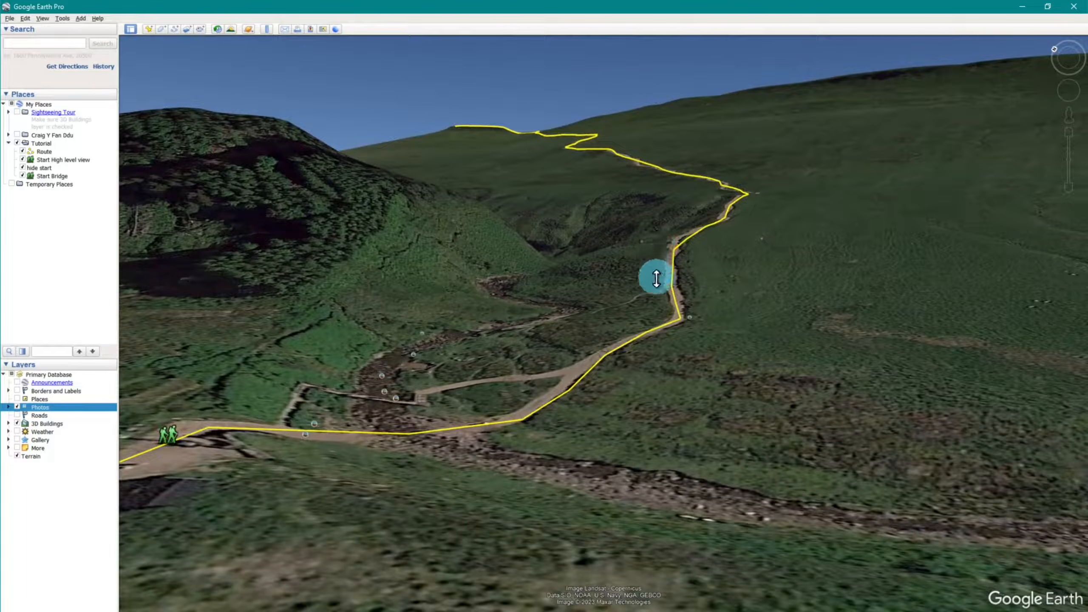
{"action": "scroll", "coordinate": [661, 257], "scroll_direction": "down", "scroll_amount": 5}
{"action": "mouse_move", "coordinate": [661, 258]}
{"action": "left_mouse_down"}
{"action": "mouse_move", "coordinate": [661, 335]}
{"action": "mouse_move", "coordinate": [654, 239]}
{"action": "mouse_move", "coordinate": [649, 255]}
{"action": "left_mouse_up"}
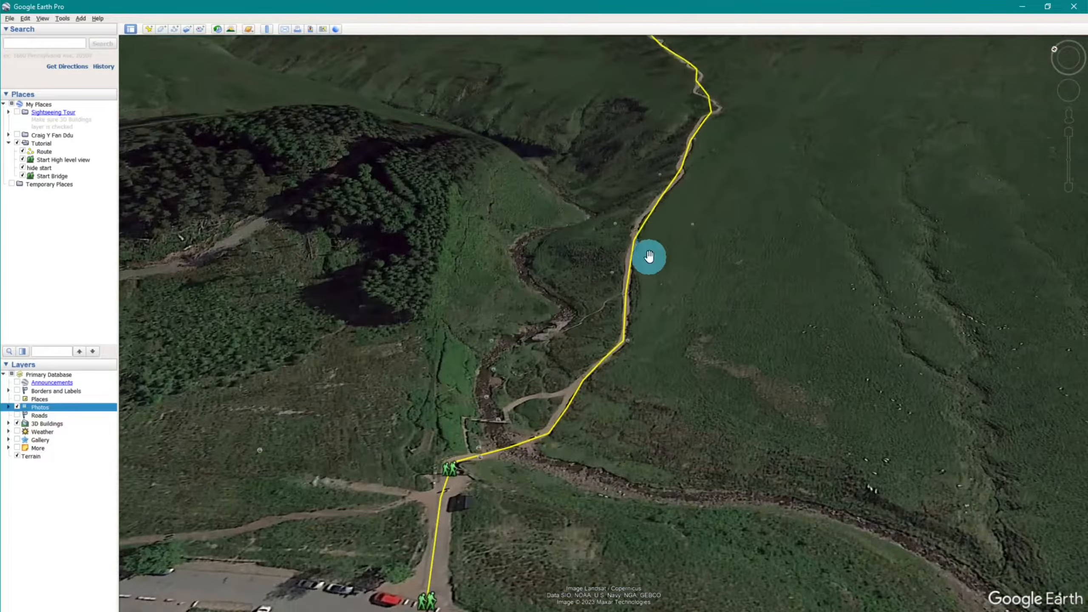
- Follow the yellow route uphill from the bridge and examine the photo pinned beside the path
{"action": "scroll", "coordinate": [649, 256], "scroll_direction": "down", "scroll_amount": 5}
{"action": "scroll", "coordinate": [631, 192], "scroll_direction": "up", "scroll_amount": 3}
{"action": "left_click_drag", "start_coordinate": [631, 192], "coordinate": [644, 418]}
{"action": "scroll", "coordinate": [607, 258], "scroll_direction": "up", "scroll_amount": 4}
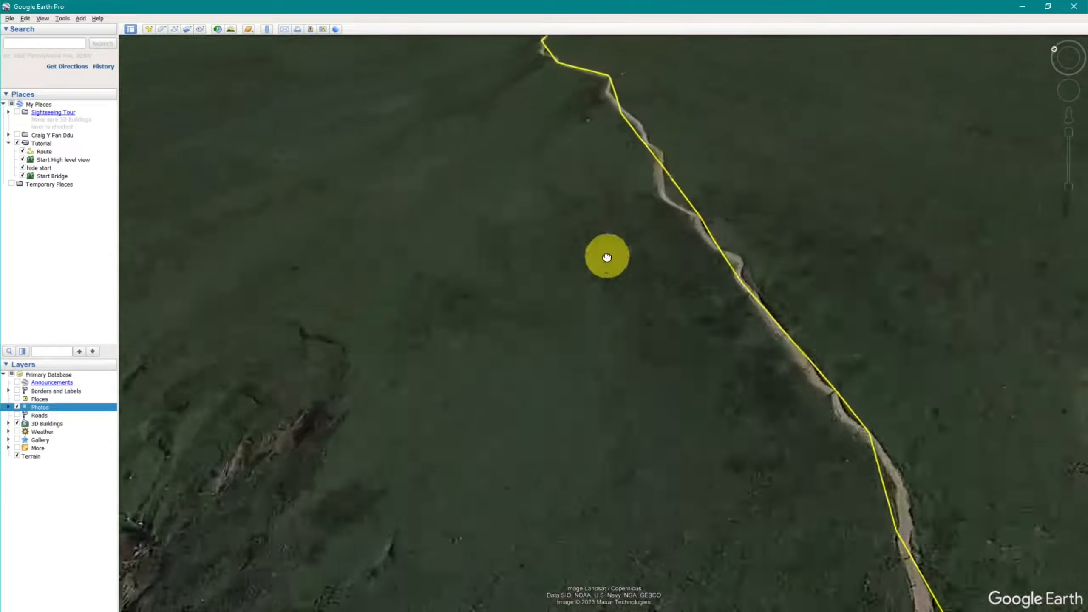
{"action": "left_click_drag", "start_coordinate": [583, 253], "coordinate": [583, 414]}
{"action": "scroll", "coordinate": [549, 216], "scroll_direction": "up", "scroll_amount": 3}
{"action": "left_click_drag", "start_coordinate": [549, 216], "coordinate": [605, 317]}
{"action": "scroll", "coordinate": [605, 306], "scroll_direction": "up", "scroll_amount": 3}
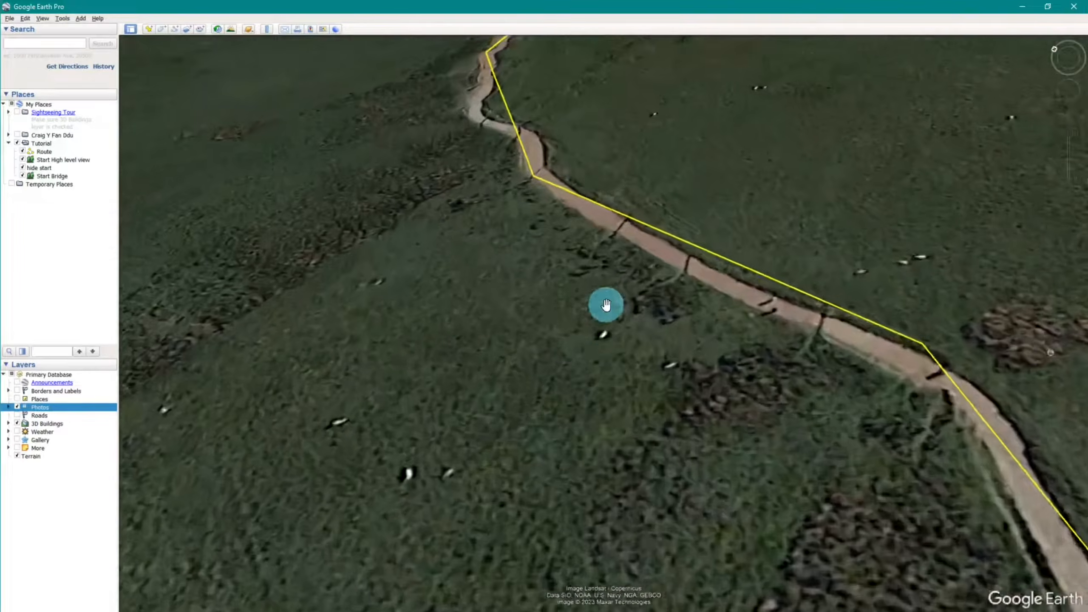
{"action": "scroll", "coordinate": [583, 279], "scroll_direction": "down", "scroll_amount": 3}
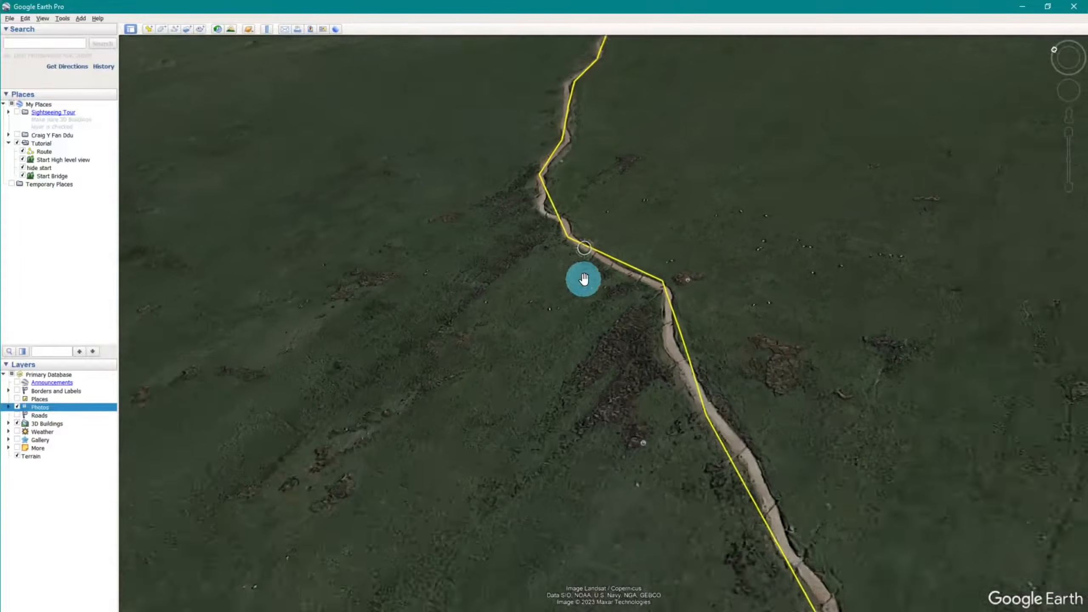
{"action": "scroll", "coordinate": [538, 224], "scroll_direction": "up", "scroll_amount": 3}
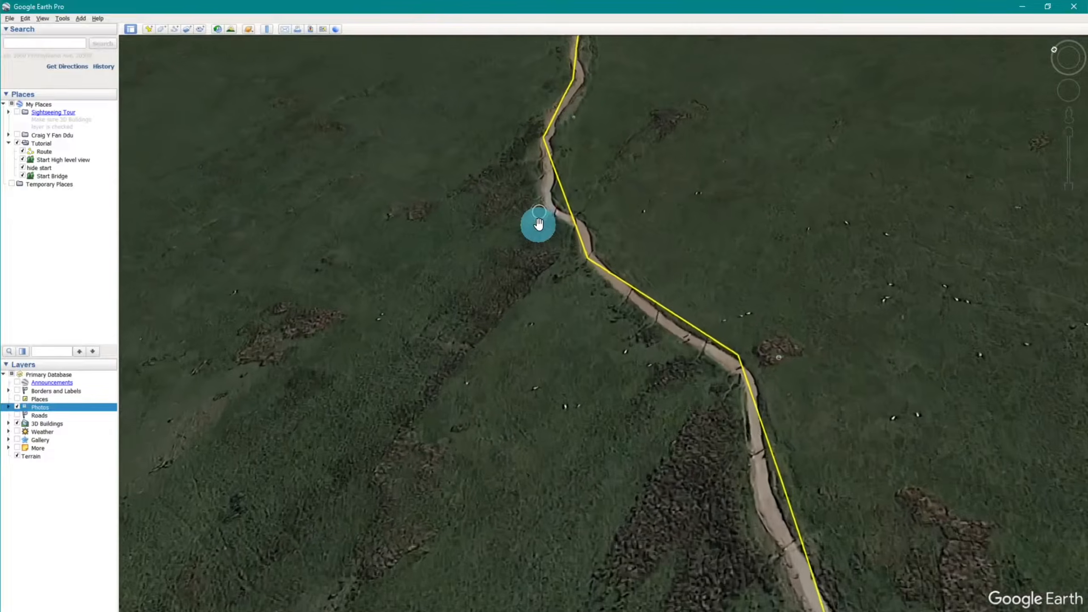
{"action": "left_click_drag", "start_coordinate": [539, 224], "coordinate": [561, 341]}
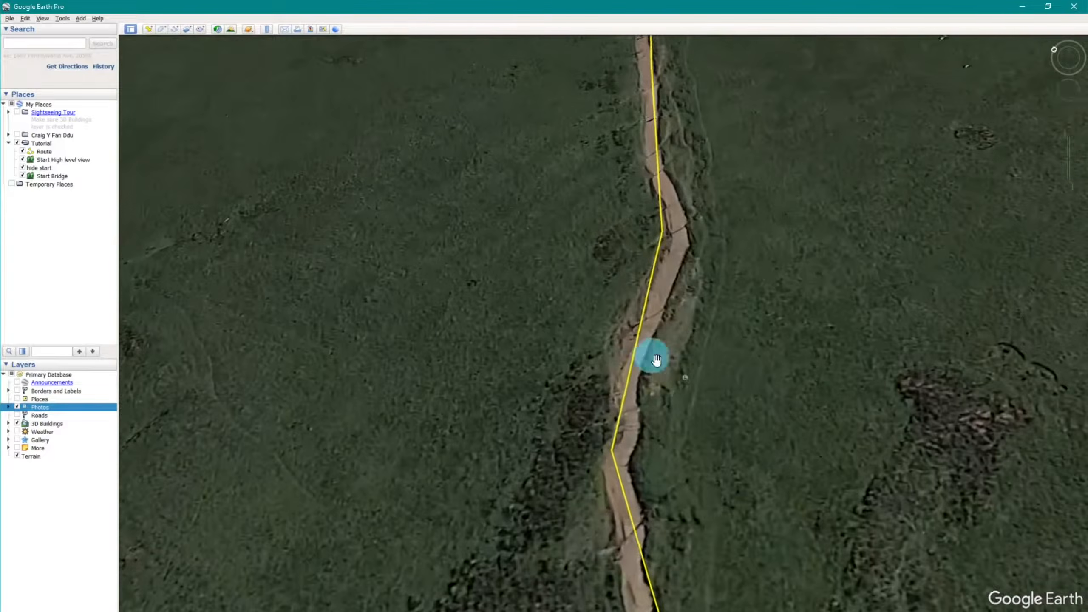
{"action": "left_click_drag", "start_coordinate": [655, 360], "coordinate": [639, 348]}
{"action": "left_click", "coordinate": [663, 355]}
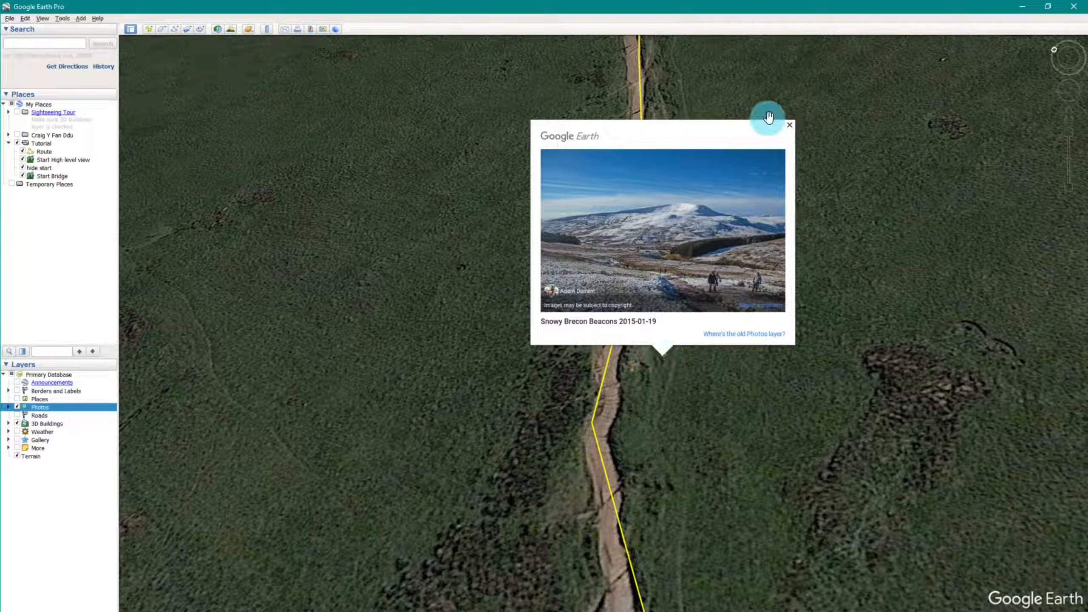
{"action": "left_click", "coordinate": [790, 126]}
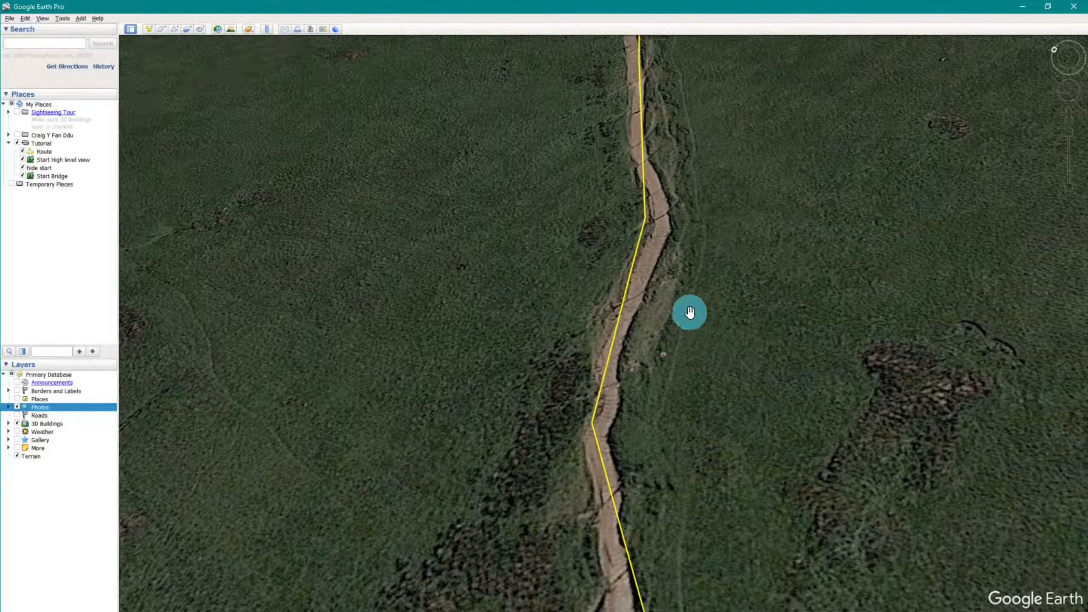
- Open the photo pinned about midway along the route and copy its title, Pen y Fan
{"action": "scroll", "coordinate": [688, 315], "scroll_direction": "down", "scroll_amount": 3}
{"action": "scroll", "coordinate": [689, 315], "scroll_direction": "down", "scroll_amount": 5}
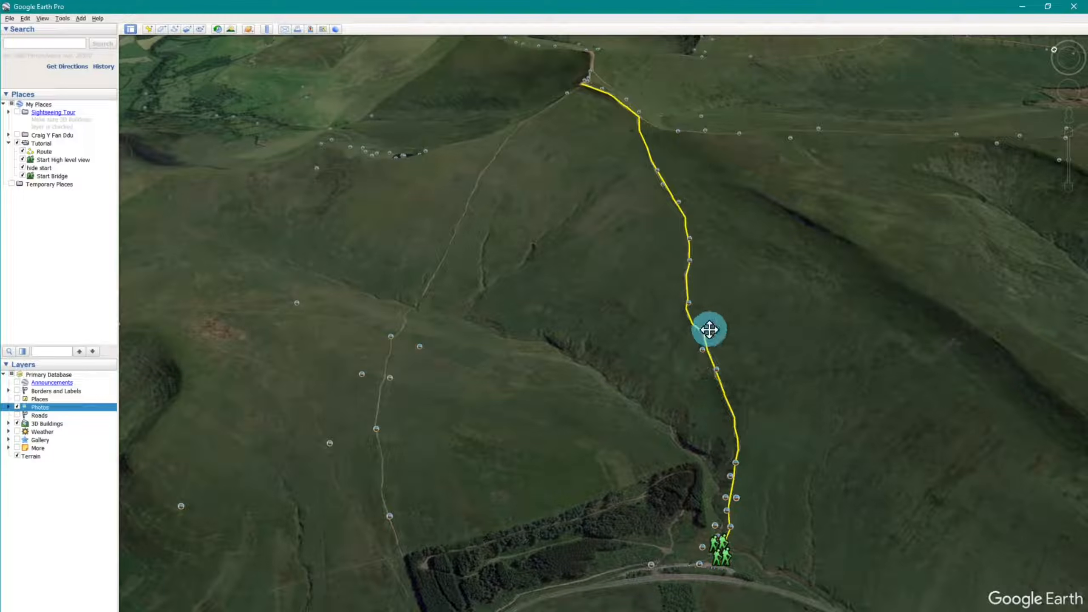
{"action": "left_click", "coordinate": [720, 325]}
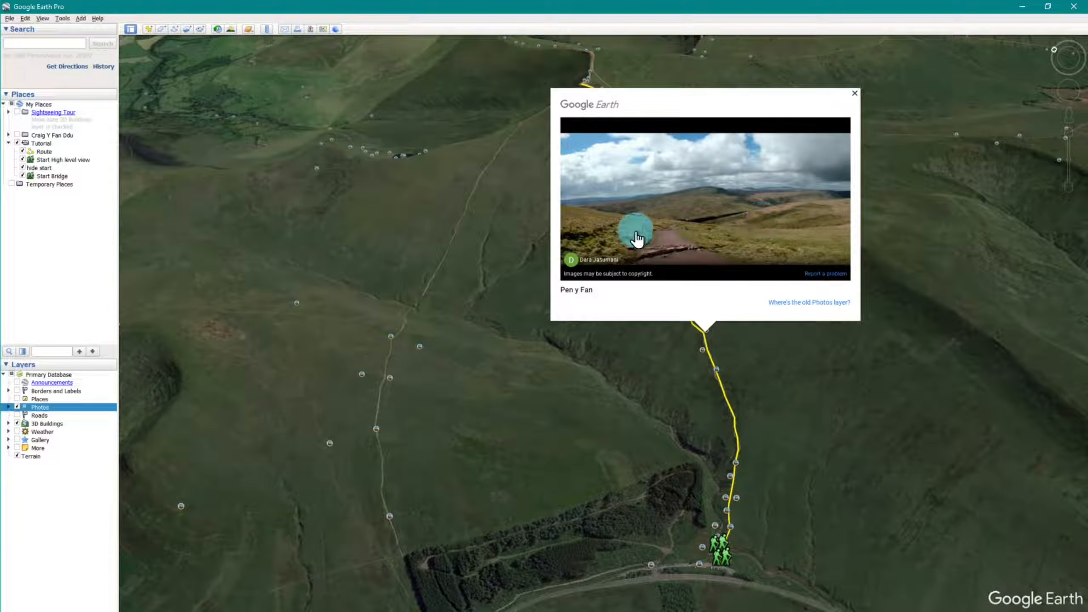
{"action": "left_click_drag", "start_coordinate": [605, 294], "coordinate": [557, 296]}
{"action": "key", "text": "ctrl+c"}
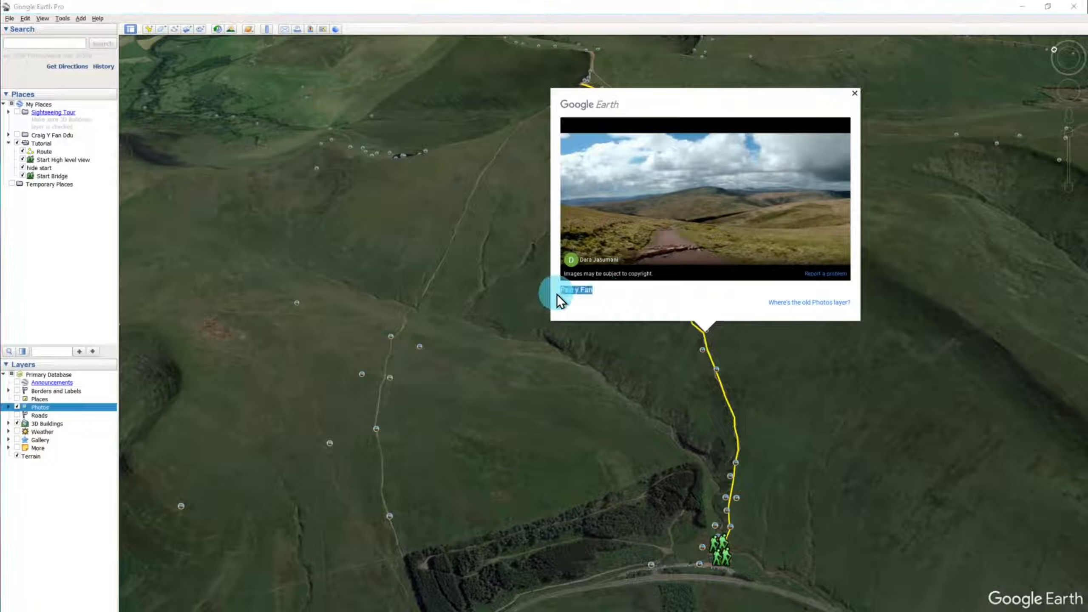
- Switch to Notepad++ and paste the photo title a few lines below the Start Bridge notes
{"action": "key", "text": "alt+Tab"}
{"action": "left_click", "coordinate": [280, 102]}
{"action": "key", "text": "Return"}
{"action": "key", "text": "Return"}
{"action": "key", "text": "Return"}
{"action": "key", "text": "Return"}
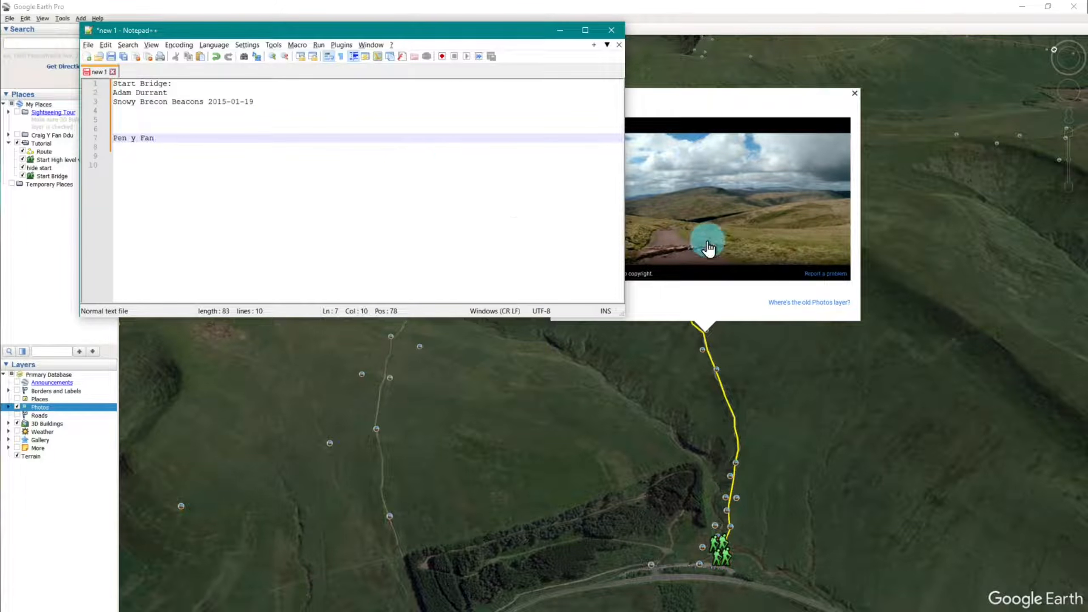
{"action": "key", "text": "alt+Tab"}
{"action": "key", "text": "alt+Tab"}
{"action": "key", "text": "ctrl+v"}
- Enter the photographer's full name above the Pen y Fan title, with the heading "Mid View:" on the line before it
{"action": "left_click_drag", "start_coordinate": [300, 27], "coordinate": [364, 316]}
{"action": "left_click", "coordinate": [210, 414]}
{"action": "type", "text": "Da"}
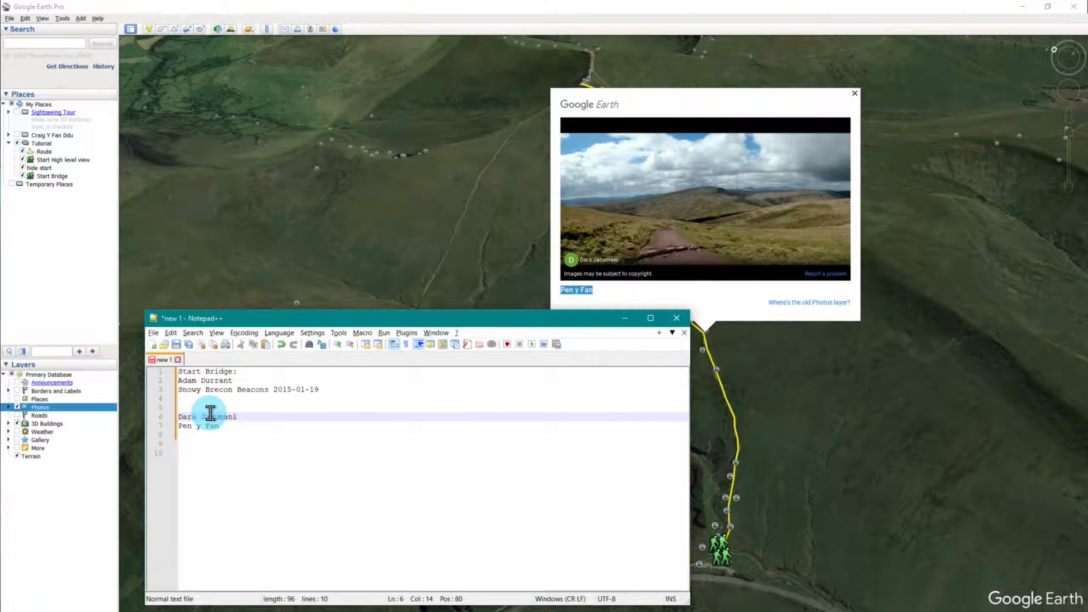
{"action": "key", "text": "Up"}
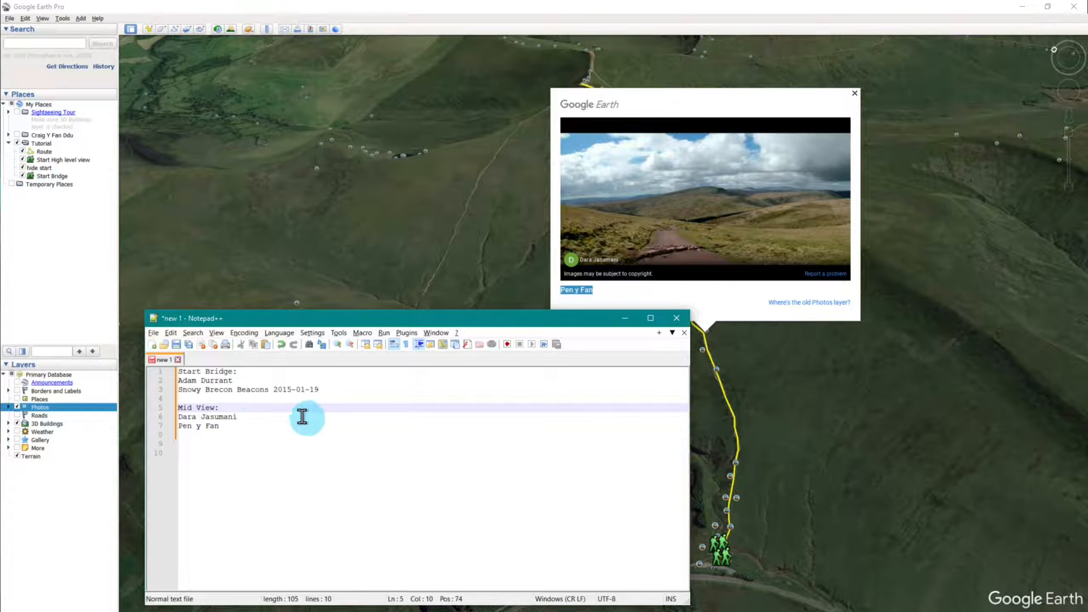
- Return to Google Earth and open the Pen y Fan photo at full size in the Brave browser
{"action": "left_click", "coordinate": [630, 318]}
{"action": "left_click", "coordinate": [671, 242]}
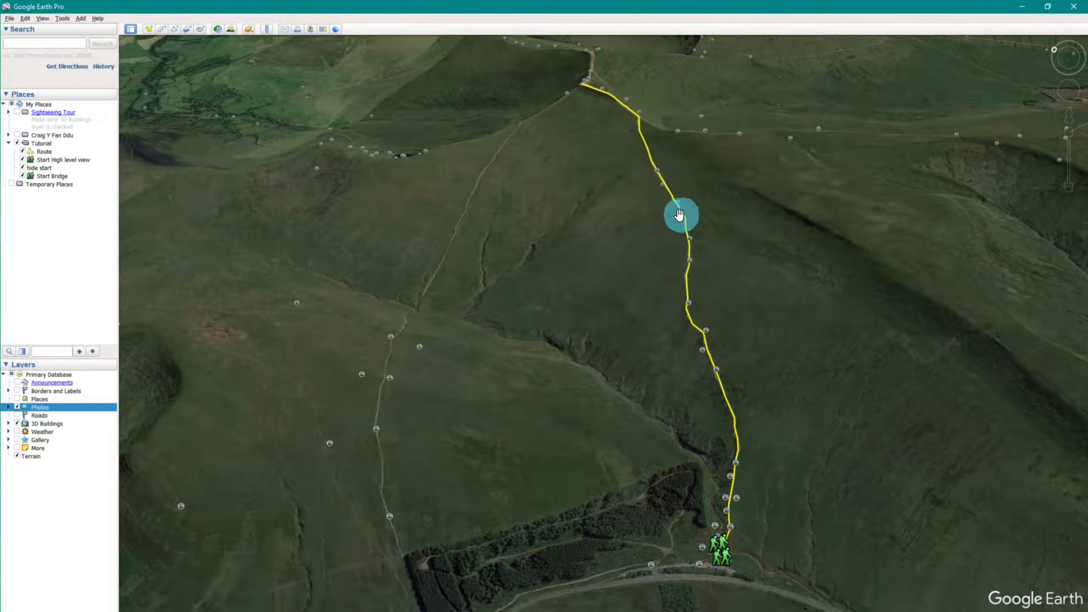
{"action": "right_click", "coordinate": [447, 240]}
{"action": "left_click", "coordinate": [467, 245]}
- Save the full-size photo as mid_view.jpg in the tutorial's Images folder
{"action": "right_click", "coordinate": [476, 269]}
{"action": "left_click", "coordinate": [529, 294]}
{"action": "left_click", "coordinate": [141, 303]}
{"action": "key", "text": "BackSpace"}
{"action": "key", "text": "BackSpace"}
{"action": "key", "text": "BackSpace"}
{"action": "key", "text": "BackSpace"}
{"action": "key", "text": "BackSpace"}
{"action": "key", "text": "BackSpace"}
{"action": "key", "text": "BackSpace"}
{"action": "key", "text": "BackSpace"}
{"action": "key", "text": "BackSpace"}
{"action": "key", "text": "BackSpace"}
{"action": "key", "text": "BackSpace"}
{"action": "key", "text": "BackSpace"}
{"action": "key", "text": "BackSpace"}
{"action": "key", "text": "BackSpace"}
{"action": "key", "text": "BackSpace"}
{"action": "key", "text": "BackSpace"}
{"action": "key", "text": "BackSpace"}
{"action": "key", "text": "BackSpace"}
{"action": "type", "text": "mid_view"}
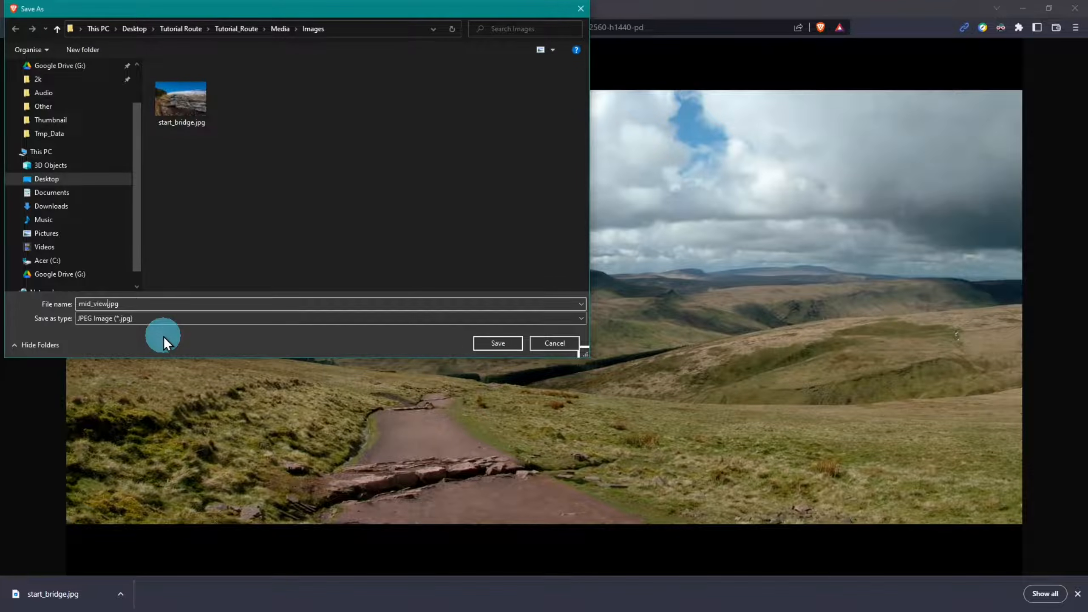
{"action": "left_click", "coordinate": [482, 344]}
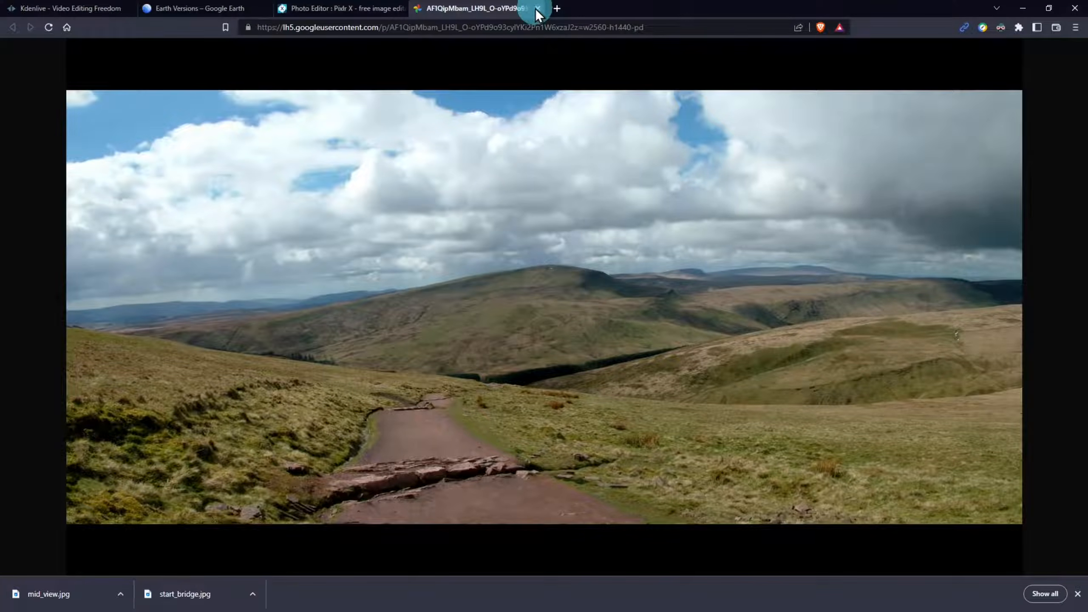
- Close the photo's browser tab and go back to the map in Google Earth
{"action": "left_click", "coordinate": [538, 8]}
{"action": "left_click", "coordinate": [1023, 8]}
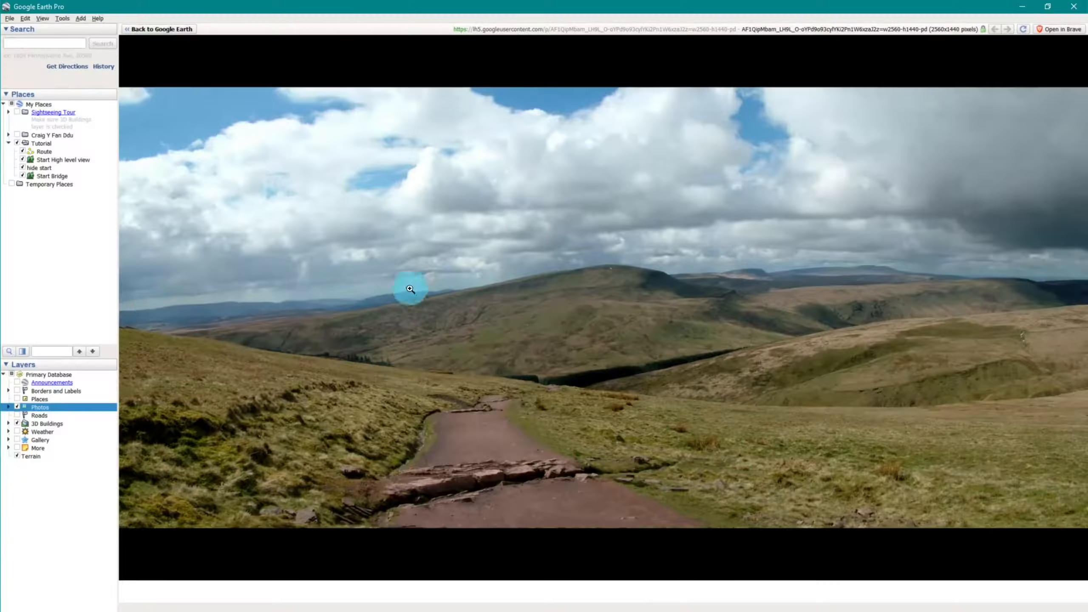
{"action": "left_click", "coordinate": [169, 31]}
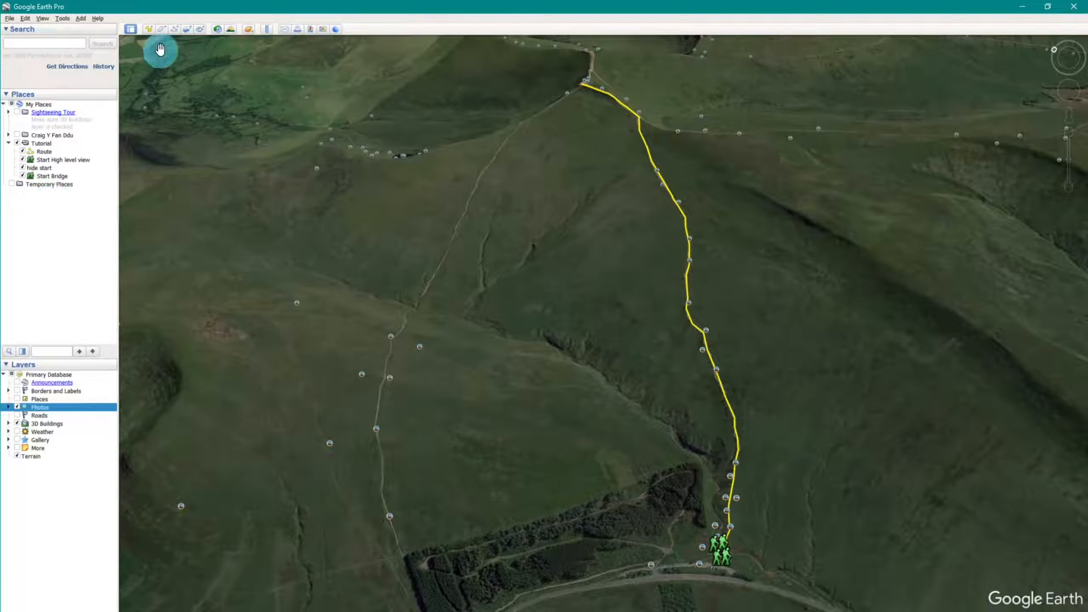
- Add a placemark named "Mid View" on the route at the spot where the Pen y Fan photo is pinned
{"action": "left_click", "coordinate": [148, 29]}
{"action": "left_click_drag", "start_coordinate": [629, 339], "coordinate": [705, 334]}
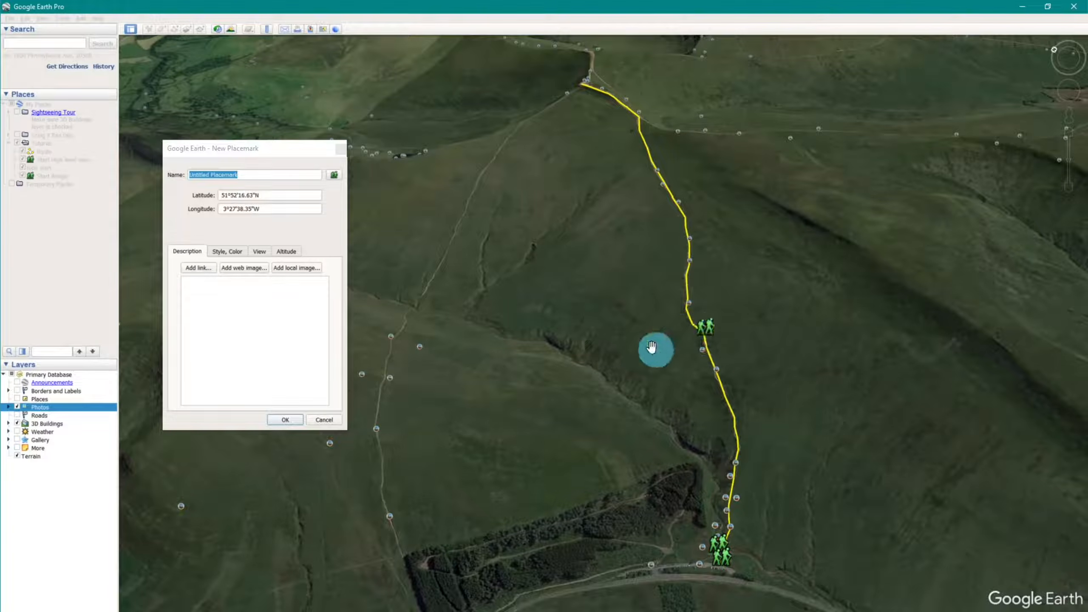
{"action": "left_click", "coordinate": [276, 175]}
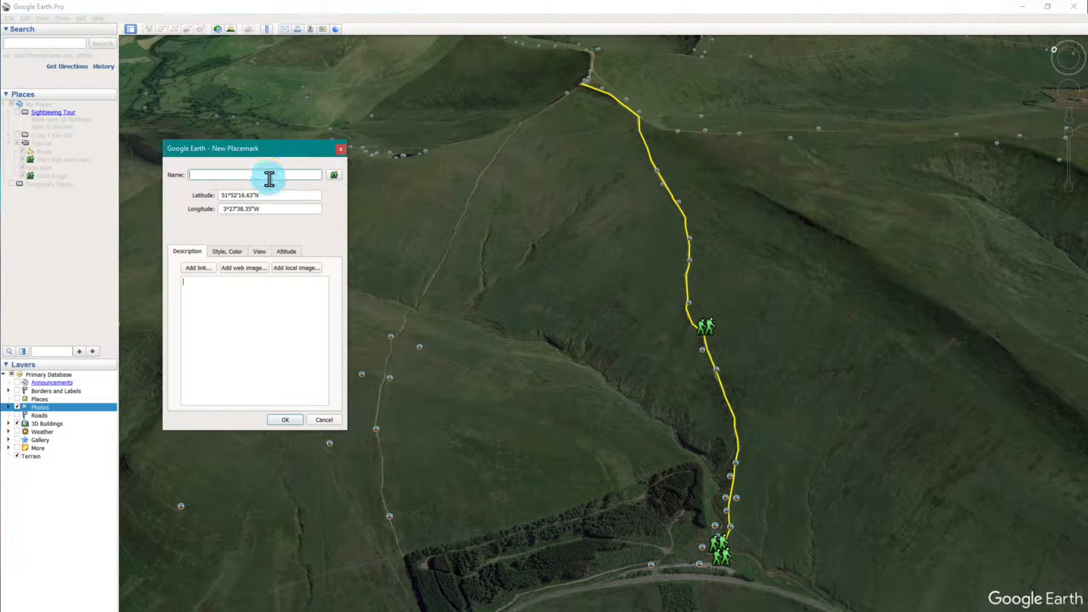
{"action": "key", "text": "alt+Tab"}
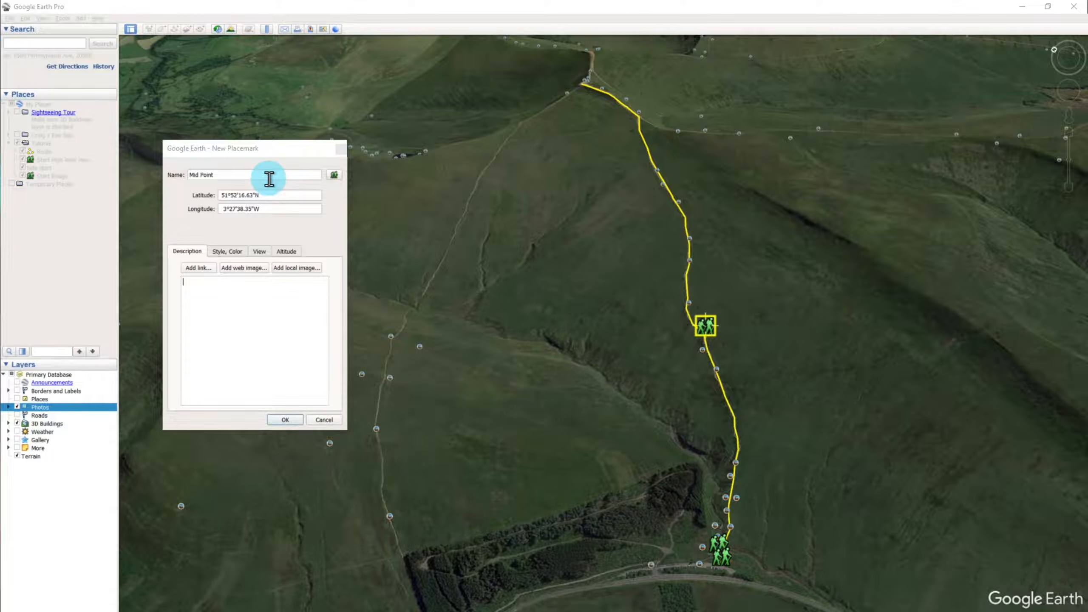
{"action": "key", "text": "alt+Tab"}
{"action": "key", "text": "BackSpace"}
{"action": "key", "text": "BackSpace"}
{"action": "key", "text": "BackSpace"}
{"action": "key", "text": "BackSpace"}
{"action": "key", "text": "BackSpace"}
{"action": "type", "text": "View"}
{"action": "left_click", "coordinate": [287, 417]}
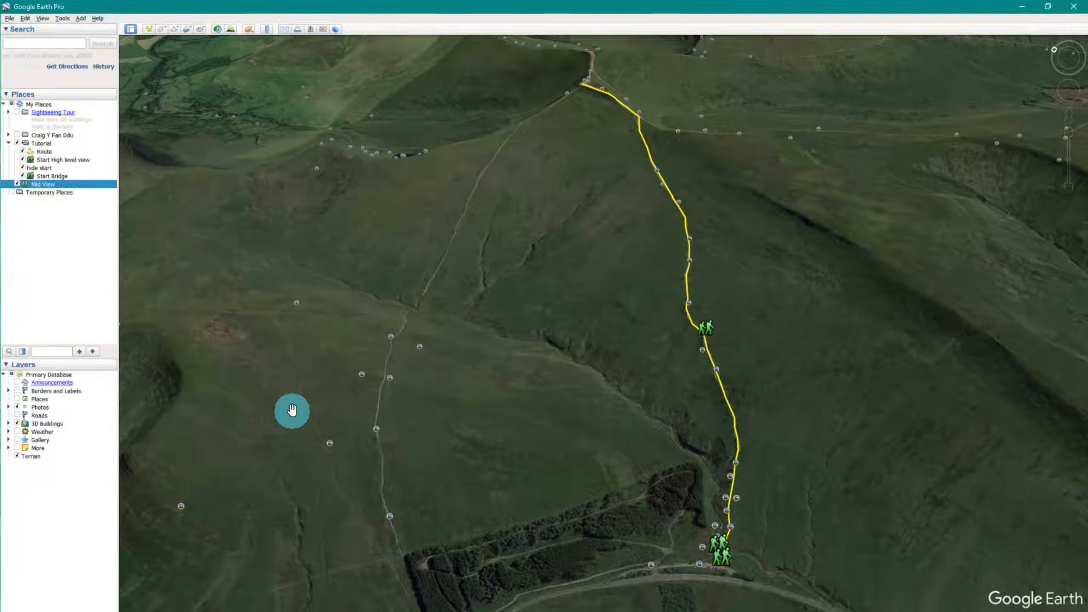
- Snapshot a tilted view across the route and valley for the Mid View placemark, and move it into the Tutorial folder
{"action": "key", "text": "alt+Tab"}
{"action": "key", "text": "alt+Tab"}
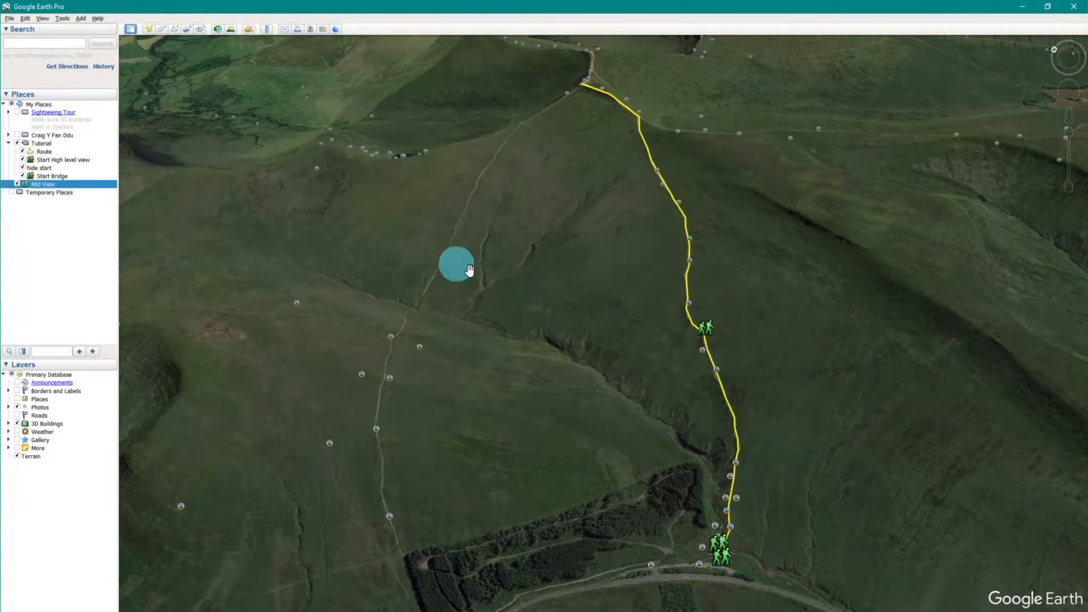
{"action": "left_click_drag", "start_coordinate": [627, 296], "coordinate": [513, 334]}
{"action": "scroll", "coordinate": [512, 329], "scroll_direction": "up", "scroll_amount": 4}
{"action": "left_click_drag", "start_coordinate": [469, 274], "coordinate": [196, 303]}
{"action": "left_click_drag", "start_coordinate": [307, 284], "coordinate": [481, 333]}
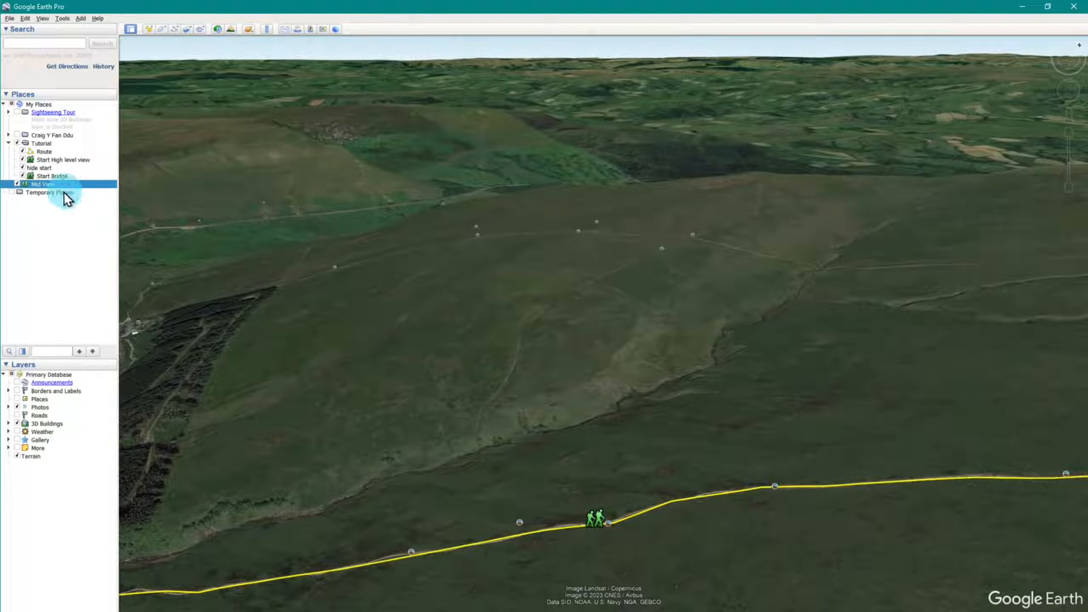
{"action": "right_click", "coordinate": [41, 184]}
{"action": "left_click", "coordinate": [81, 288]}
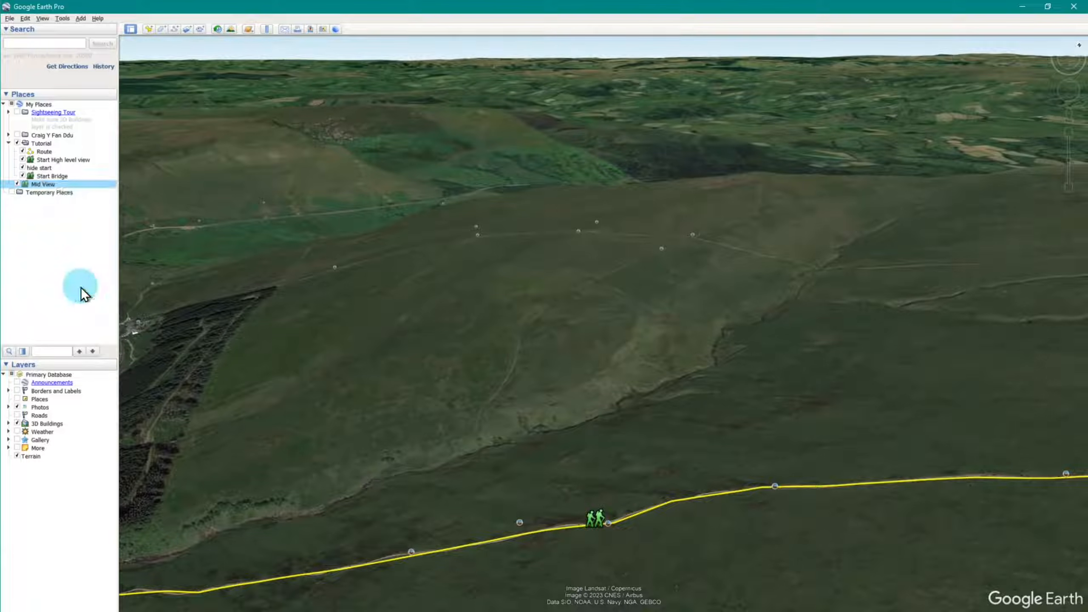
{"action": "mouse_move", "coordinate": [39, 185]}
{"action": "left_mouse_down"}
{"action": "mouse_move", "coordinate": [49, 170]}
{"action": "mouse_move", "coordinate": [51, 179]}
{"action": "left_mouse_up"}
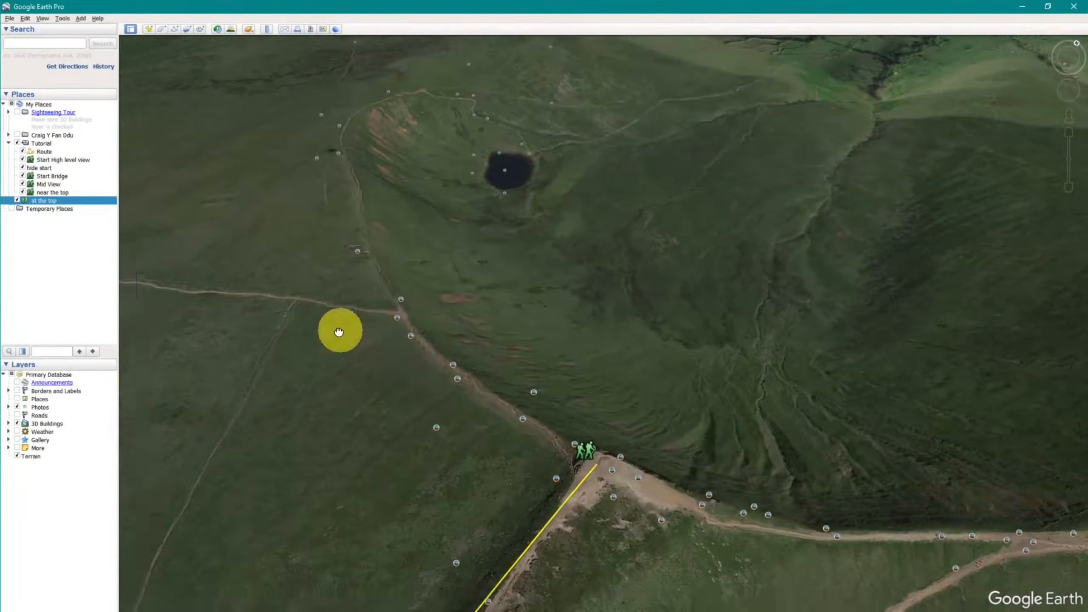
- Snapshot a tilted view over the summit and lake for the "at the top" placemark, and move it into the Tutorial folder
{"action": "left_click_drag", "start_coordinate": [340, 328], "coordinate": [481, 412]}
{"action": "scroll", "coordinate": [463, 371], "scroll_direction": "up", "scroll_amount": 3}
{"action": "scroll", "coordinate": [466, 366], "scroll_direction": "up", "scroll_amount": 2}
{"action": "scroll", "coordinate": [481, 414], "scroll_direction": "down", "scroll_amount": 4}
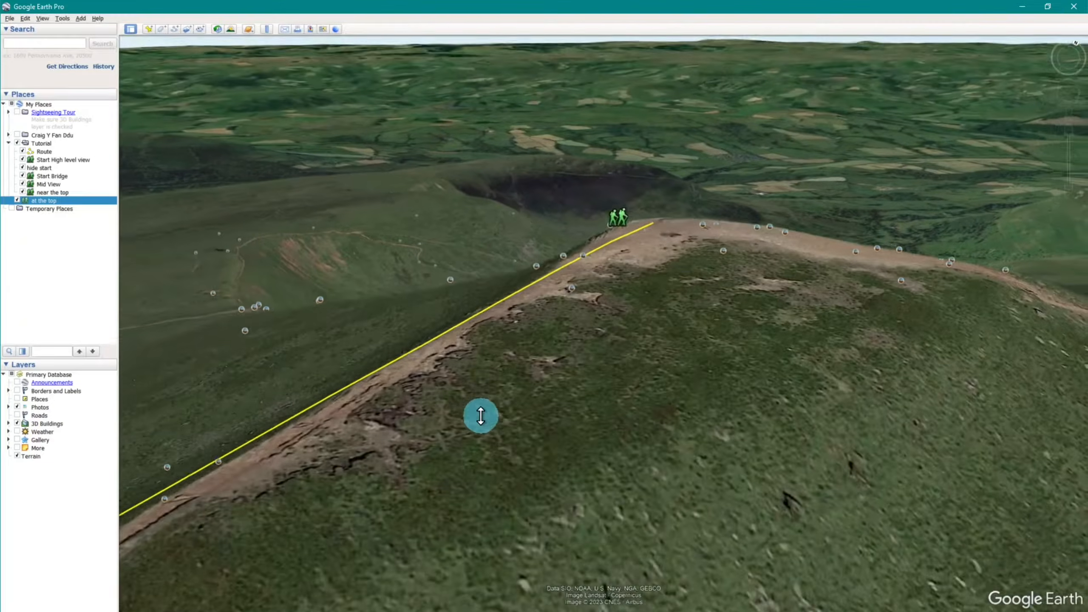
{"action": "left_click_drag", "start_coordinate": [472, 373], "coordinate": [466, 520]}
{"action": "mouse_move", "coordinate": [465, 394]}
{"action": "left_mouse_down"}
{"action": "mouse_move", "coordinate": [466, 412]}
{"action": "mouse_move", "coordinate": [466, 400]}
{"action": "left_mouse_up"}
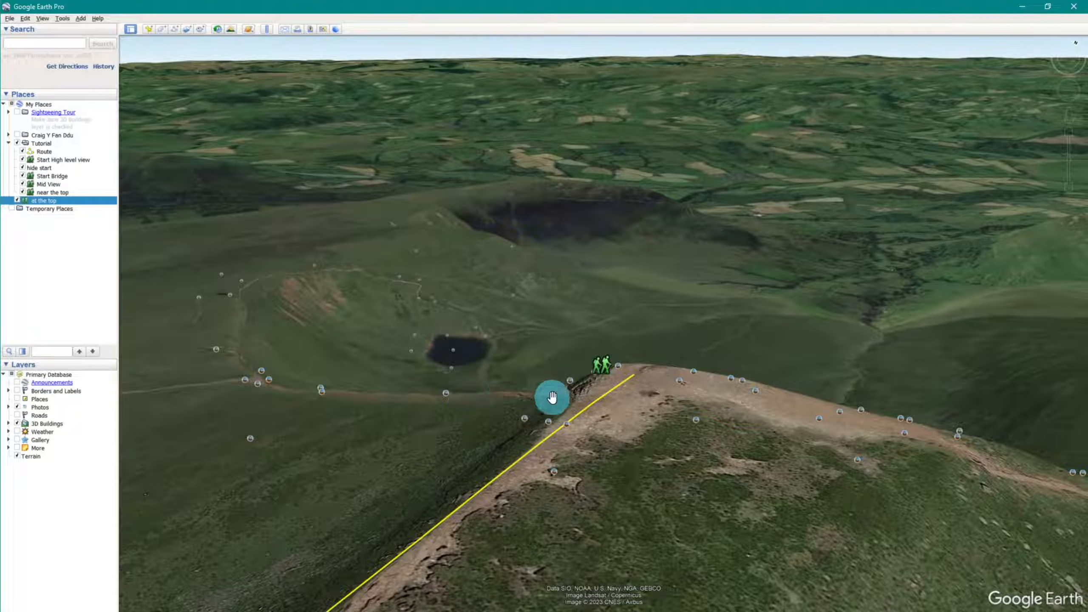
{"action": "left_click_drag", "start_coordinate": [525, 403], "coordinate": [512, 486]}
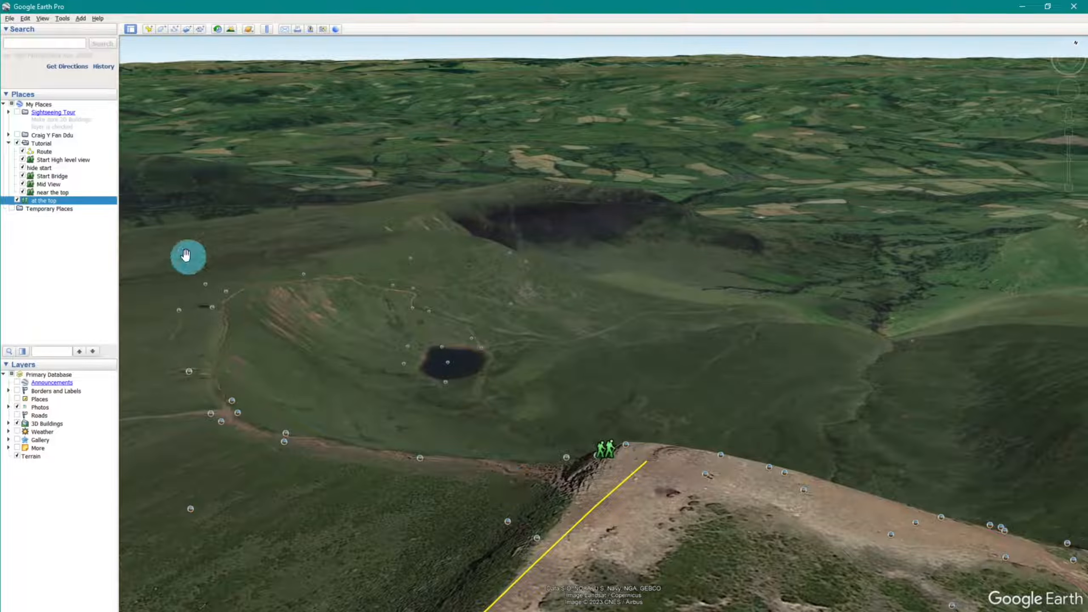
{"action": "right_click", "coordinate": [49, 202]}
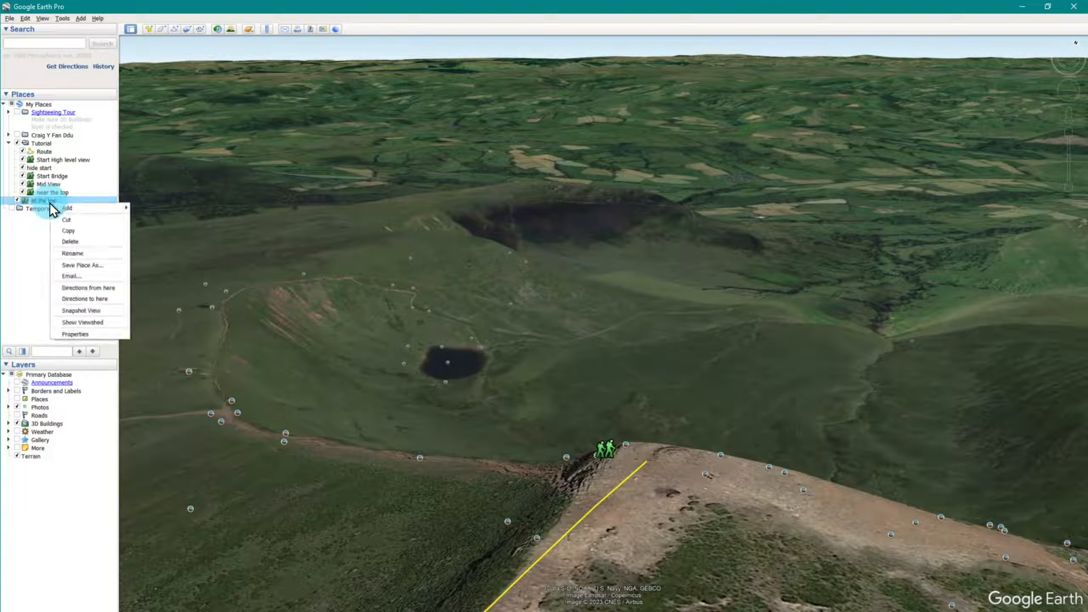
{"action": "left_click", "coordinate": [81, 309]}
{"action": "left_click_drag", "start_coordinate": [44, 202], "coordinate": [133, 314]}
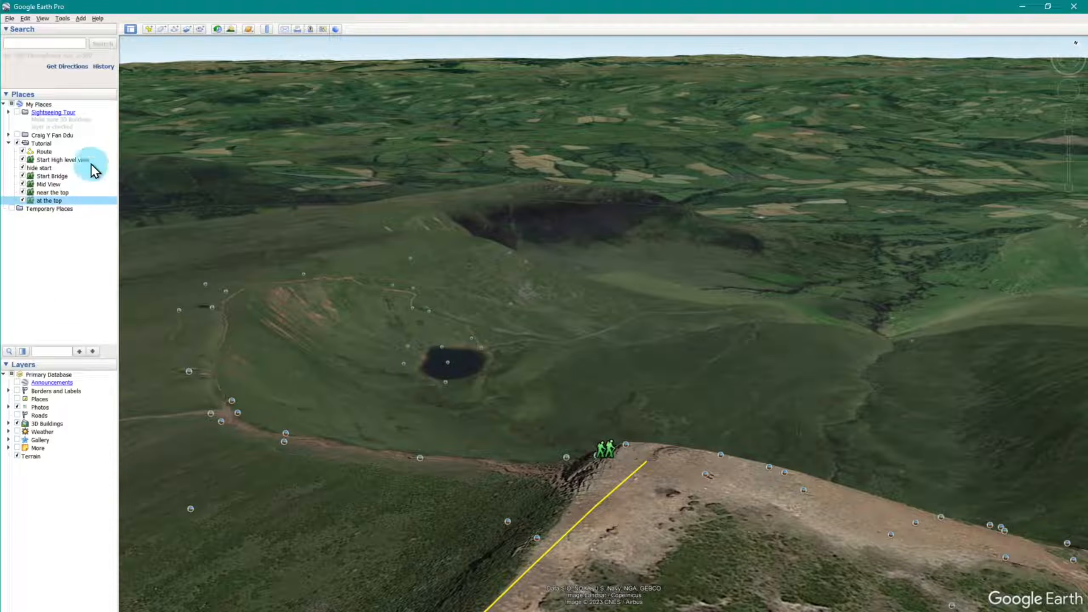
- Fly to the Start High level view placemark and add a folder named "Waypoint" inside the Tutorial folder
{"action": "double_click", "coordinate": [39, 160]}
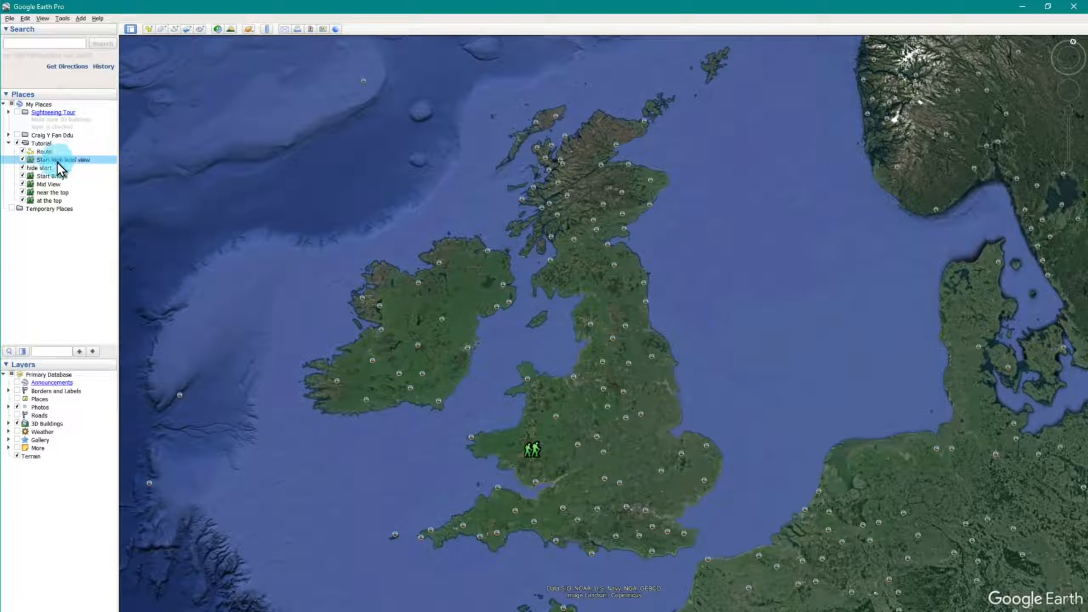
{"action": "right_click", "coordinate": [37, 143]}
{"action": "mouse_move", "coordinate": [67, 145]}
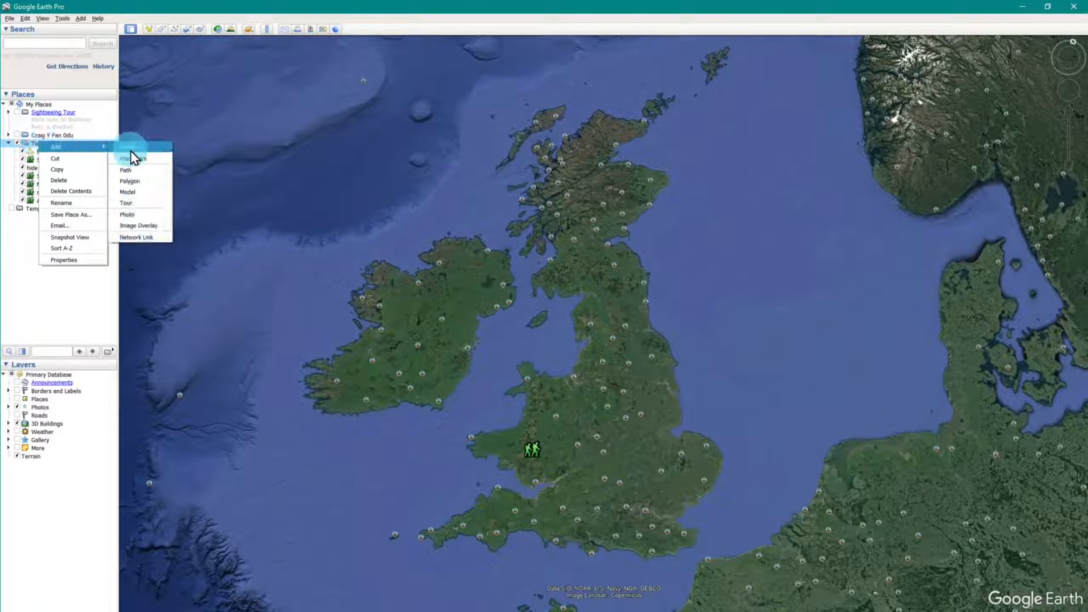
{"action": "left_click", "coordinate": [131, 147]}
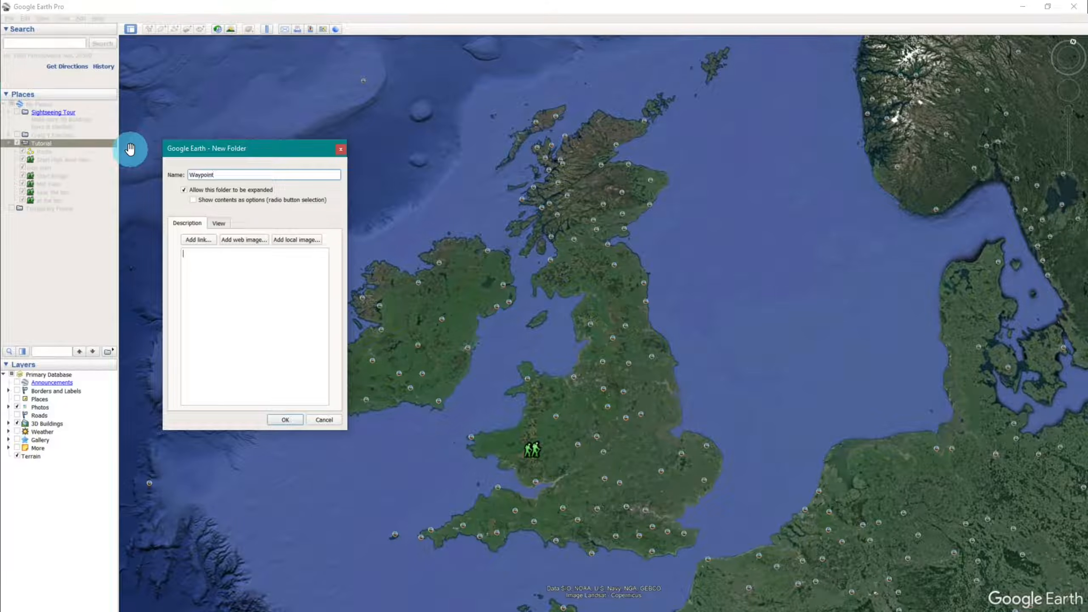
{"action": "key", "text": "Return"}
- Add a folder named "Route" inside the Tutorial folder and move the route path into it
{"action": "right_click", "coordinate": [46, 142]}
{"action": "mouse_move", "coordinate": [70, 147]}
{"action": "left_click", "coordinate": [132, 148]}
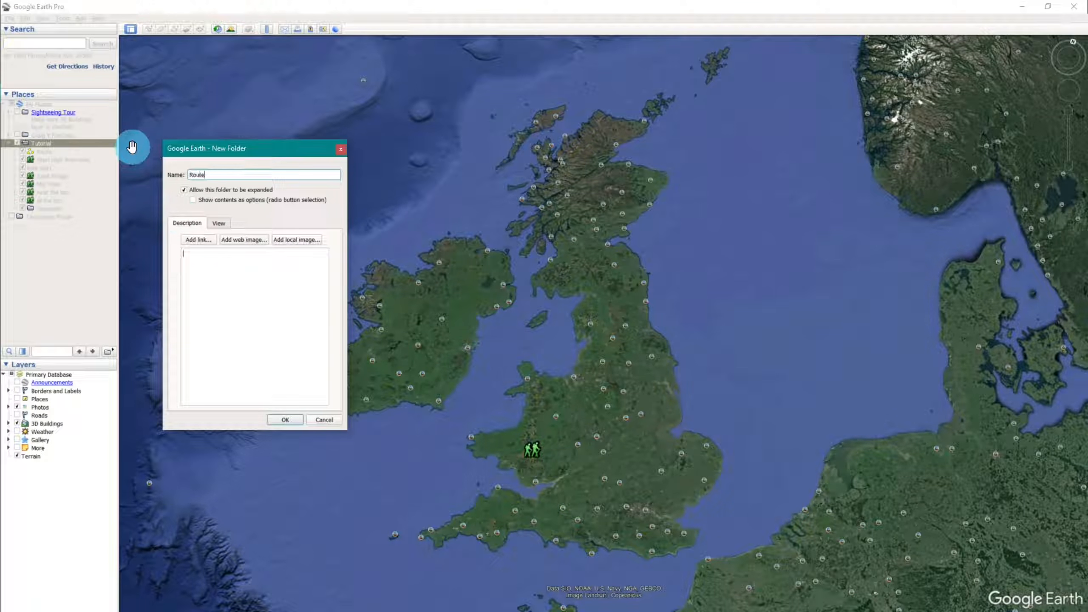
{"action": "left_click", "coordinate": [277, 419]}
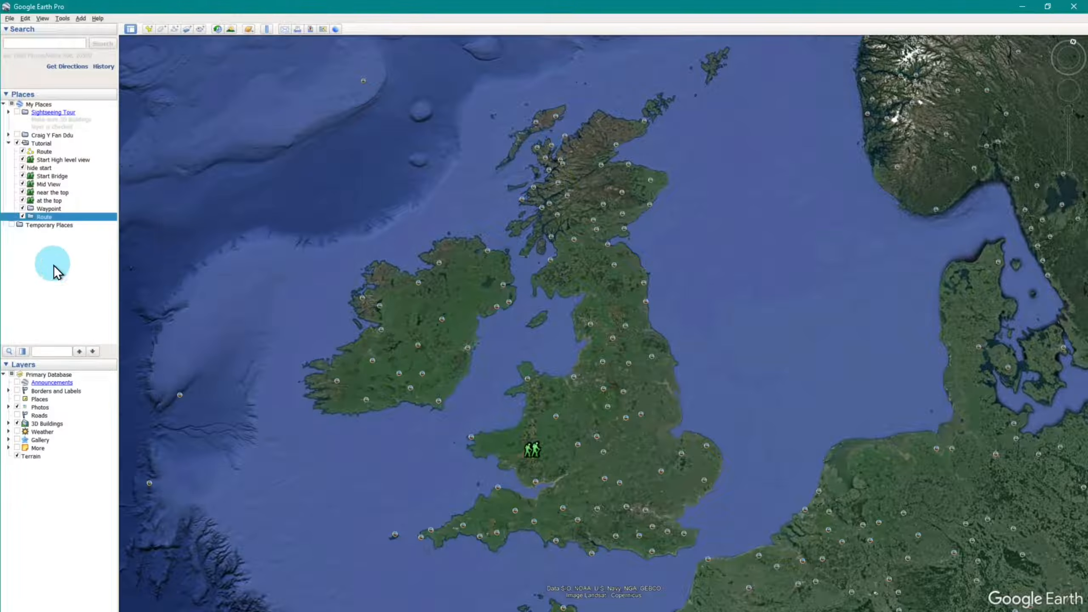
{"action": "left_click_drag", "start_coordinate": [43, 152], "coordinate": [43, 216]}
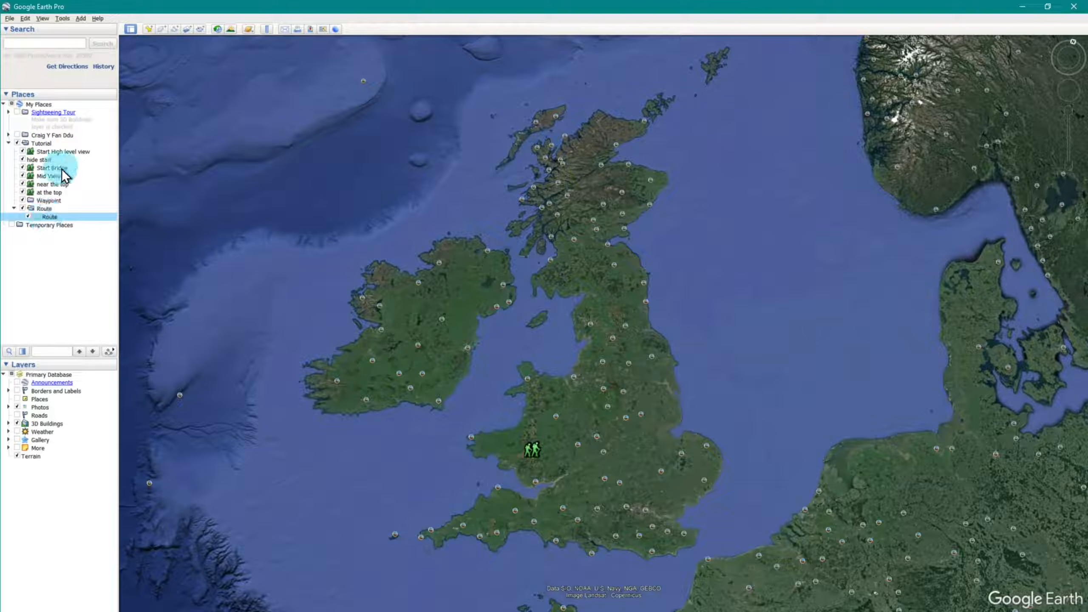
- Move all the entries from Start High level view through "at the top" into the Waypoint folder
{"action": "left_click", "coordinate": [50, 194]}
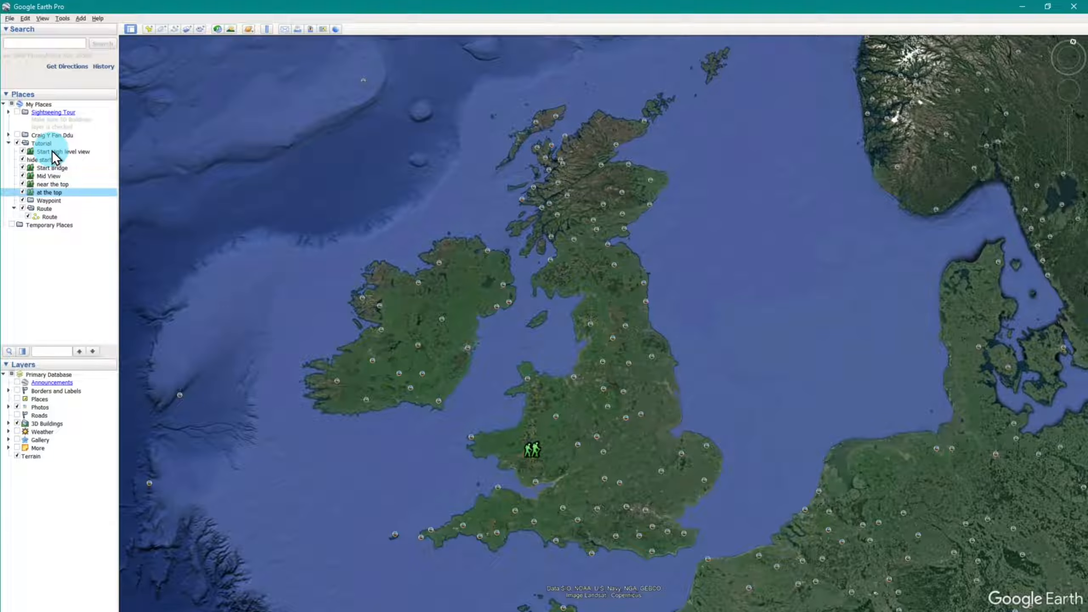
{"action": "left_click", "coordinate": [52, 151], "text": "shift"}
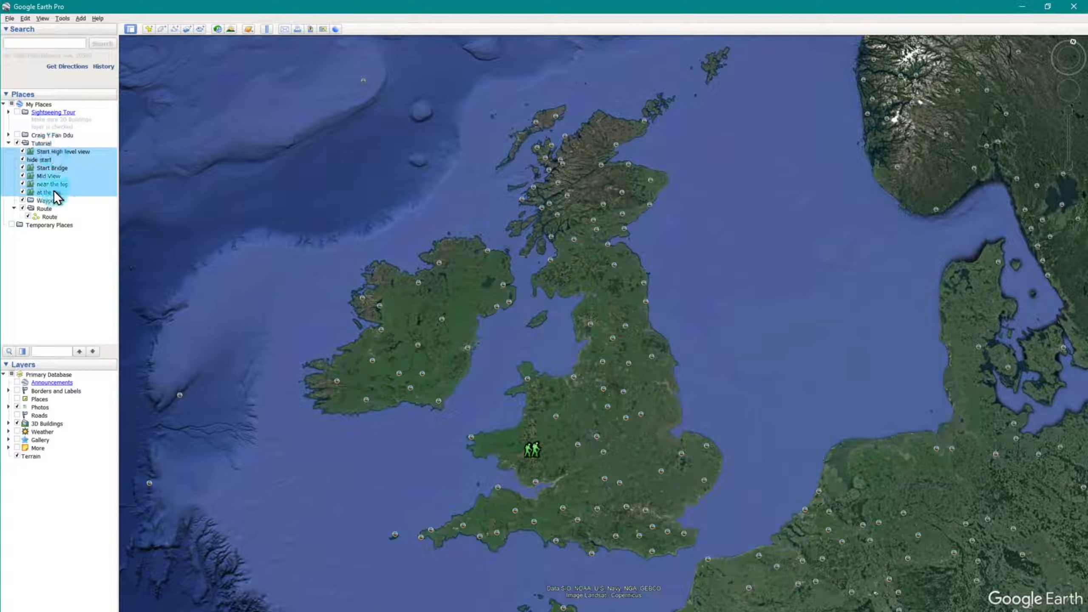
{"action": "left_click_drag", "start_coordinate": [54, 192], "coordinate": [46, 200]}
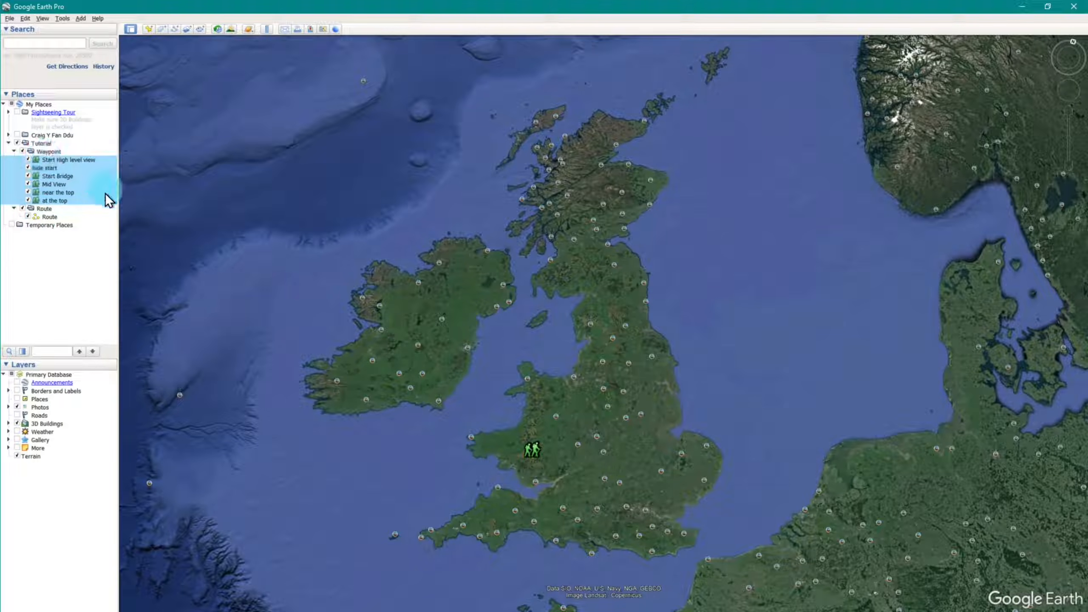
- Reorder the Tutorial contents so the Route folder precedes Waypoint, with Route collapsed and Waypoint expanded
{"action": "left_click_drag", "start_coordinate": [42, 210], "coordinate": [53, 152]}
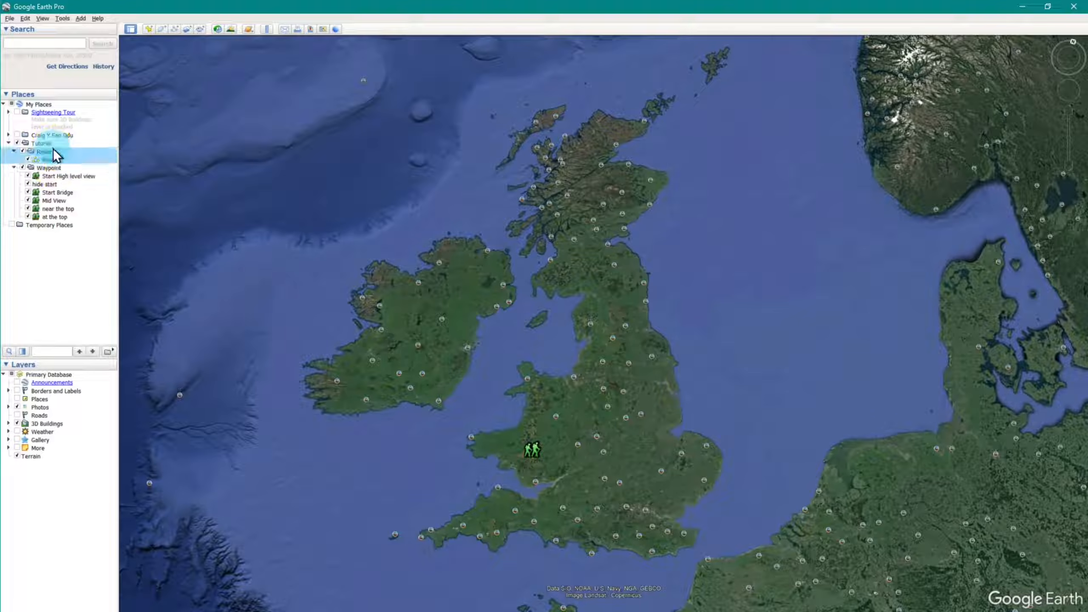
{"action": "left_click", "coordinate": [14, 151]}
{"action": "left_click", "coordinate": [14, 159]}
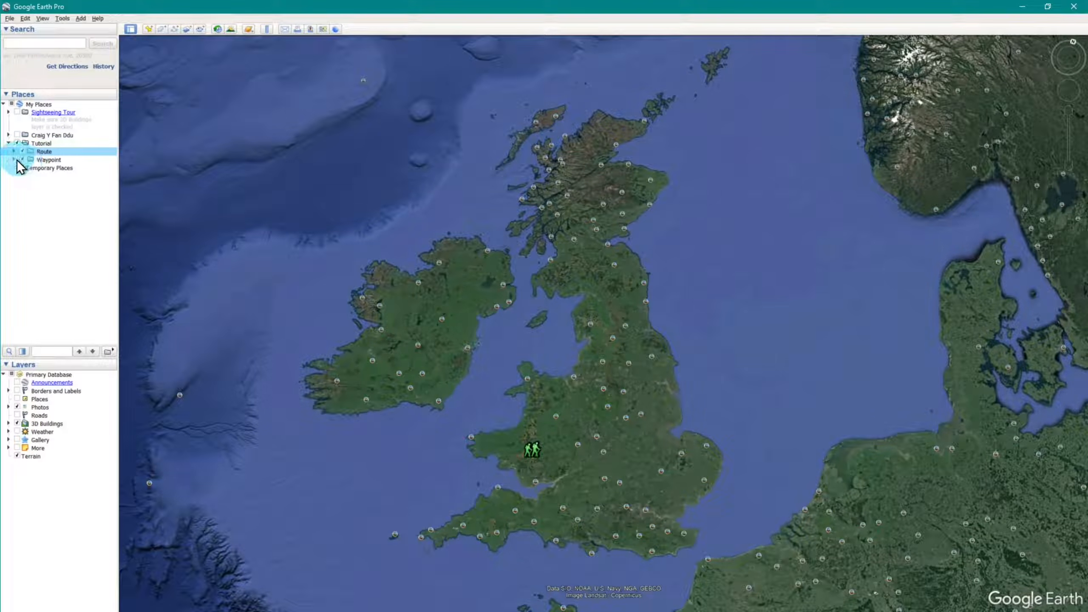
{"action": "left_click", "coordinate": [15, 160]}
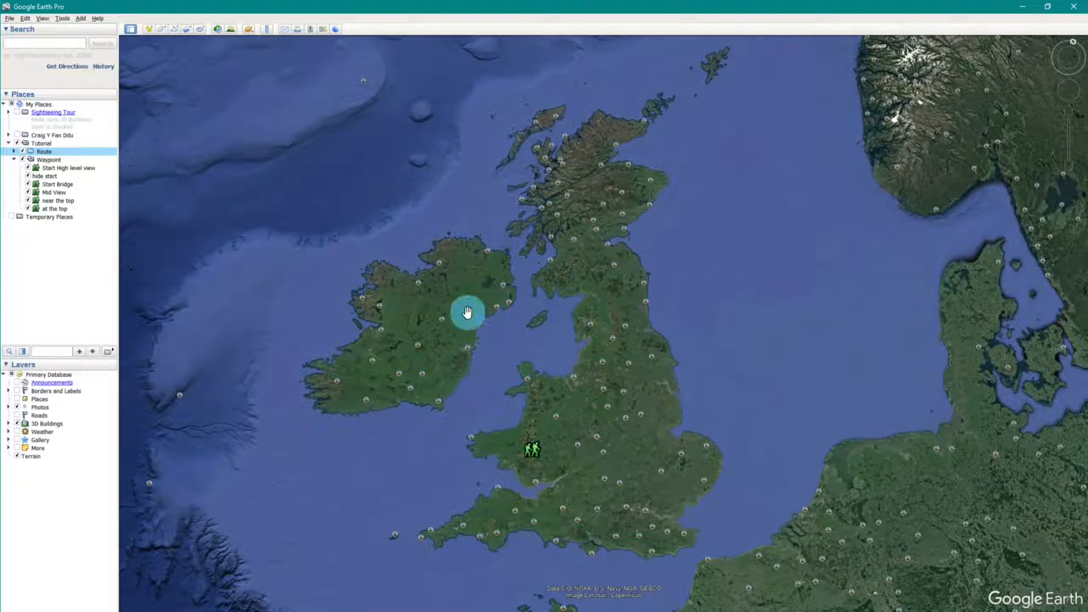
- Hide the Photos layer and select the Start High level view placemark
{"action": "left_click", "coordinate": [17, 408]}
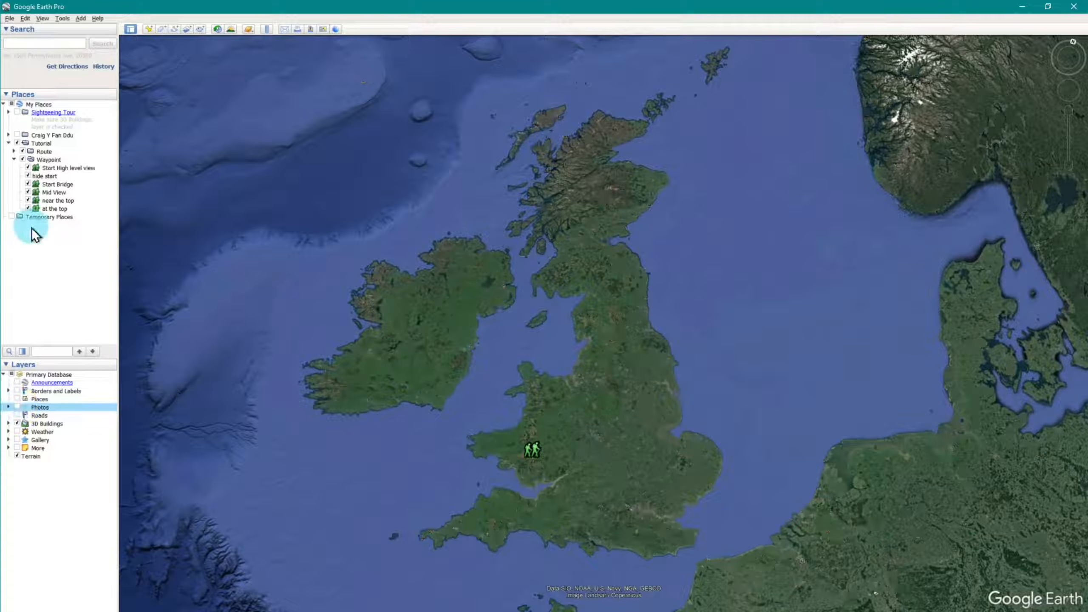
{"action": "left_click", "coordinate": [59, 169]}
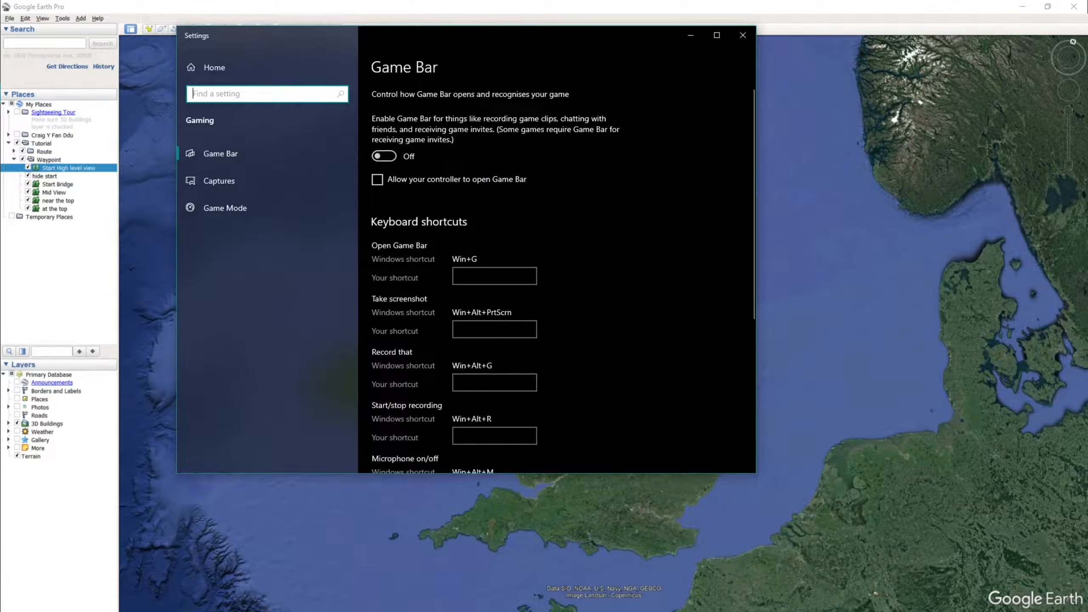
- Enable Game Bar for recording game clips in the Windows gaming settings
{"action": "left_click_drag", "start_coordinate": [475, 36], "coordinate": [547, 114]}
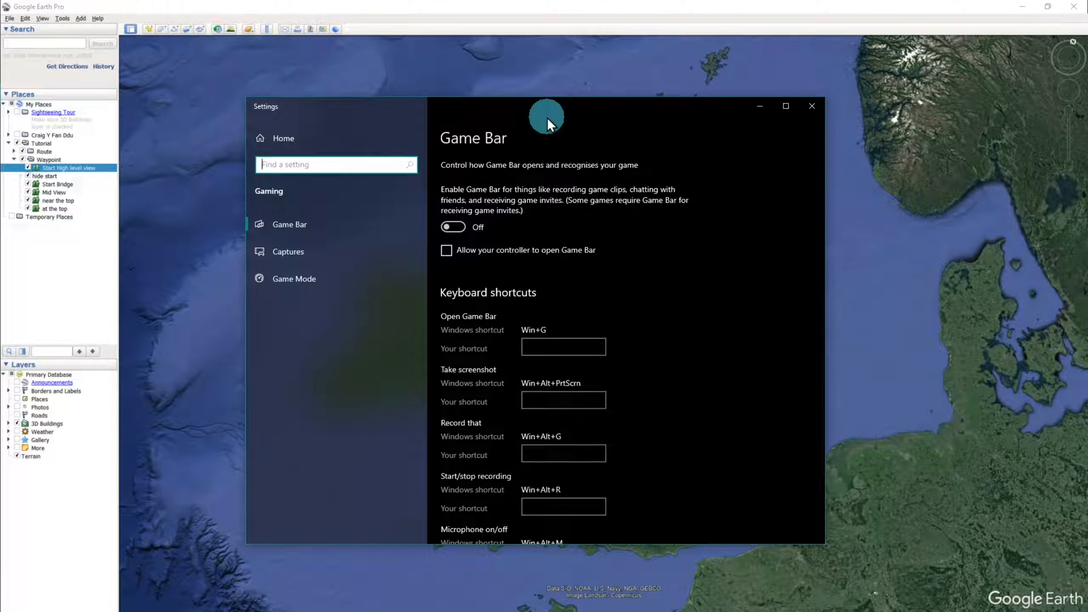
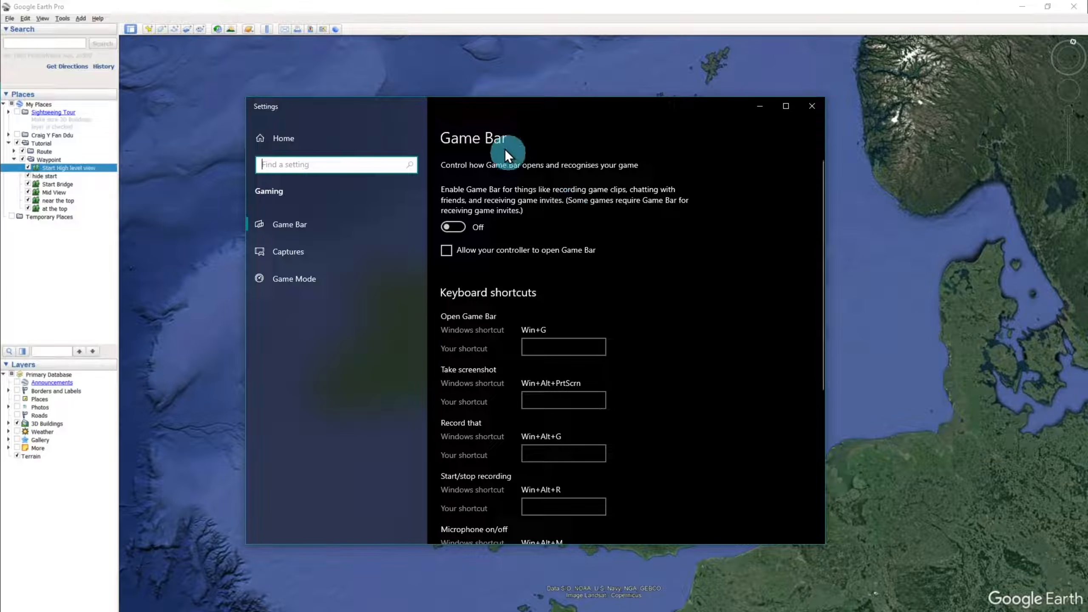
{"action": "left_click", "coordinate": [453, 226]}
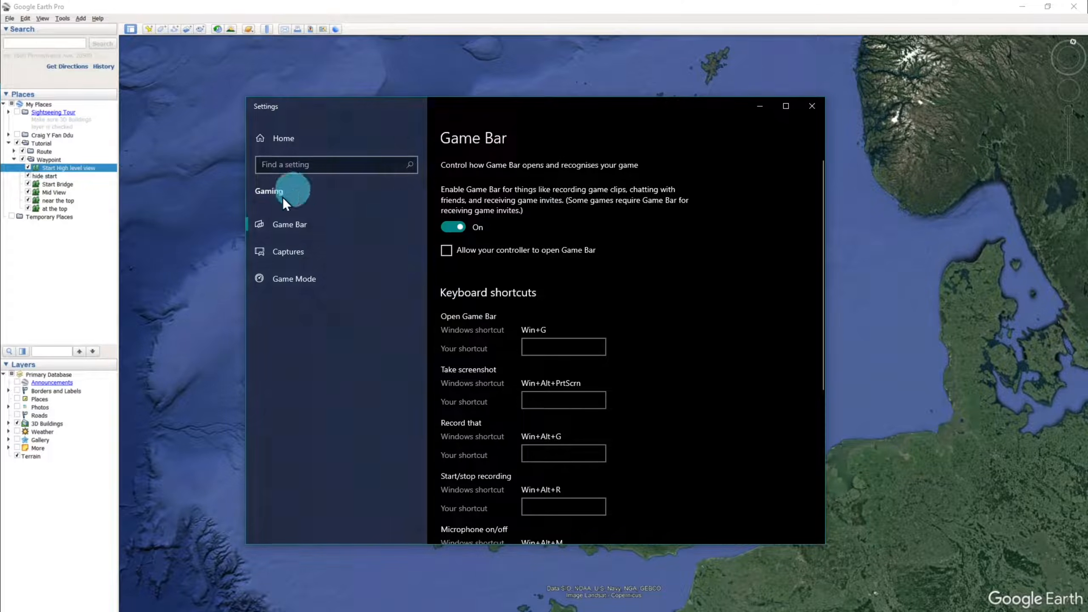
- Review the Captures settings for save location, recording length, audio, frame rate and video quality, and close Windows Settings
{"action": "left_click", "coordinate": [294, 253]}
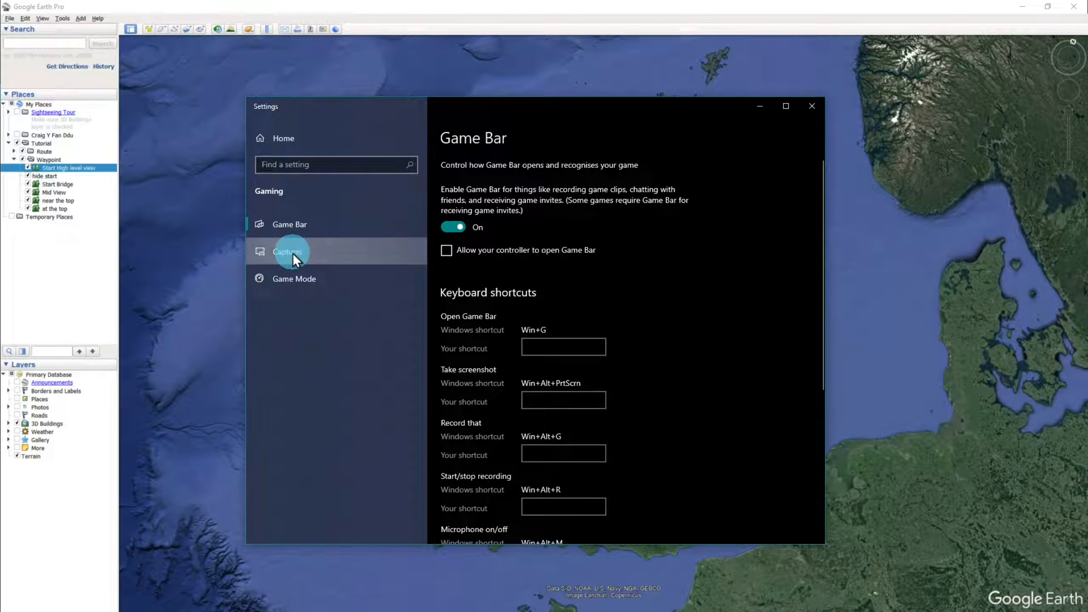
{"action": "left_click", "coordinate": [295, 247]}
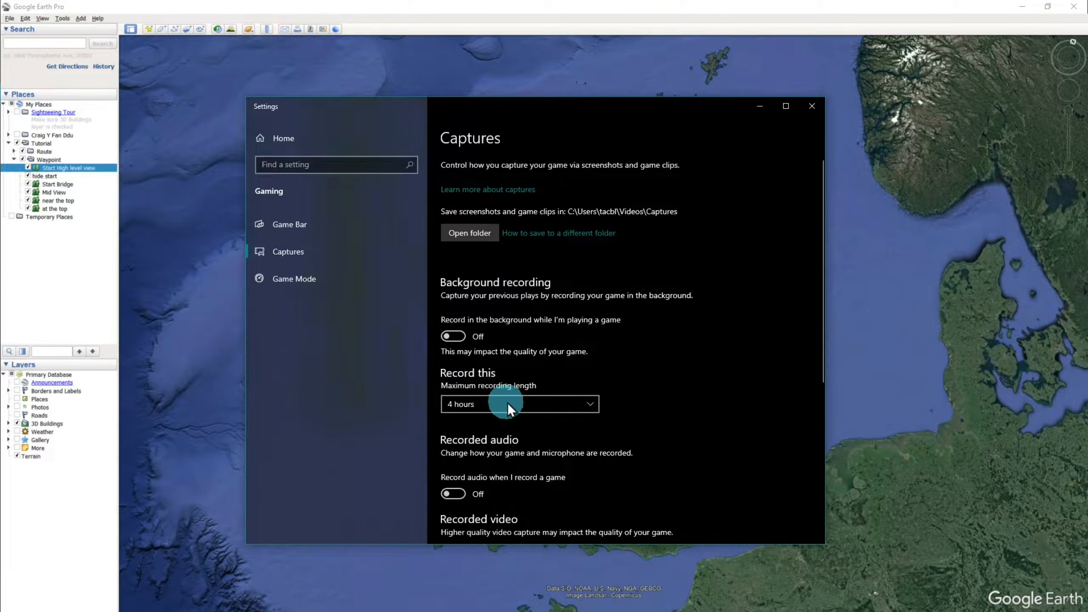
{"action": "scroll", "coordinate": [539, 476], "scroll_direction": "down", "scroll_amount": 3}
{"action": "scroll", "coordinate": [541, 486], "scroll_direction": "down", "scroll_amount": 1}
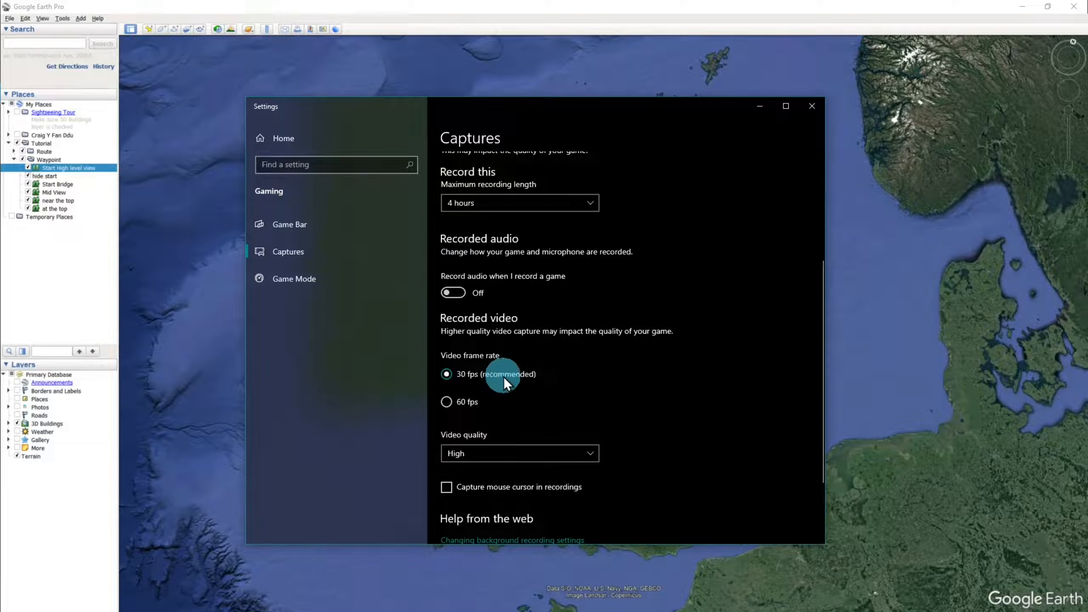
{"action": "scroll", "coordinate": [576, 386], "scroll_direction": "down", "scroll_amount": 2}
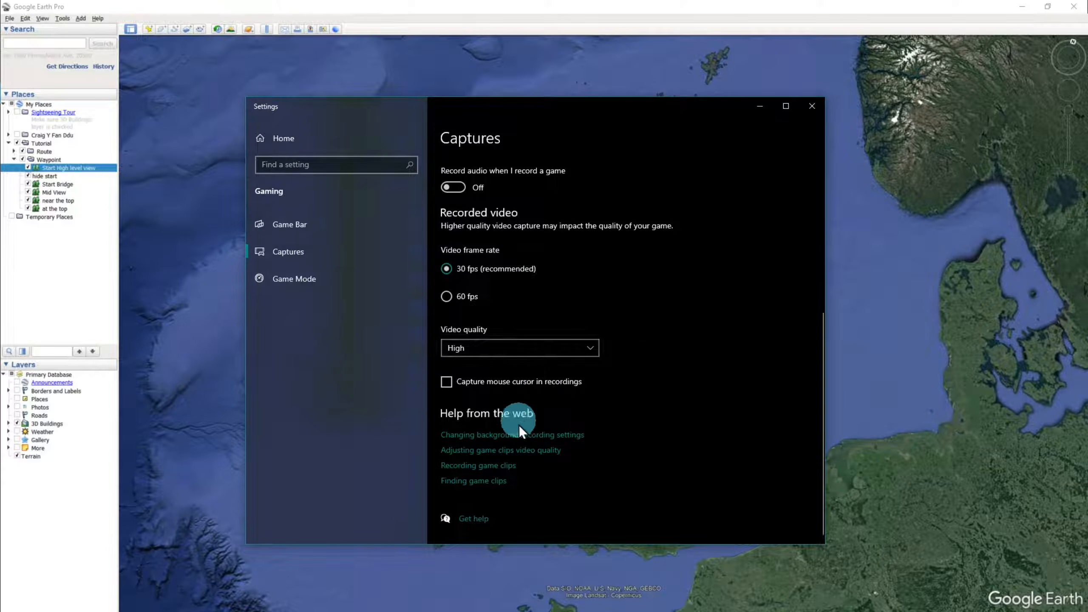
{"action": "scroll", "coordinate": [518, 425], "scroll_direction": "up", "scroll_amount": 6}
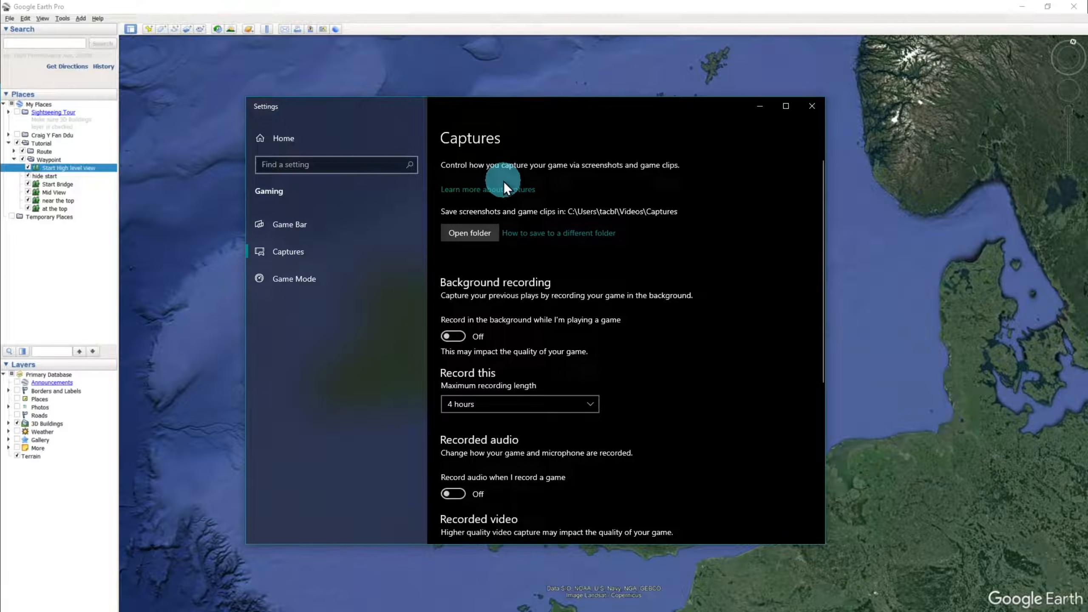
{"action": "left_click", "coordinate": [315, 229]}
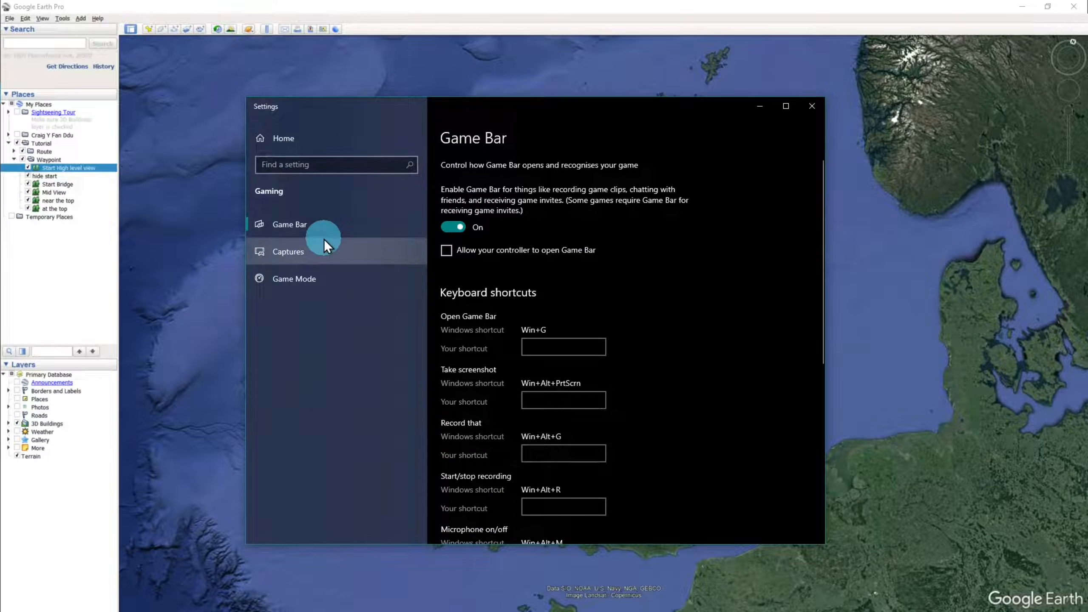
{"action": "left_click", "coordinate": [811, 107]}
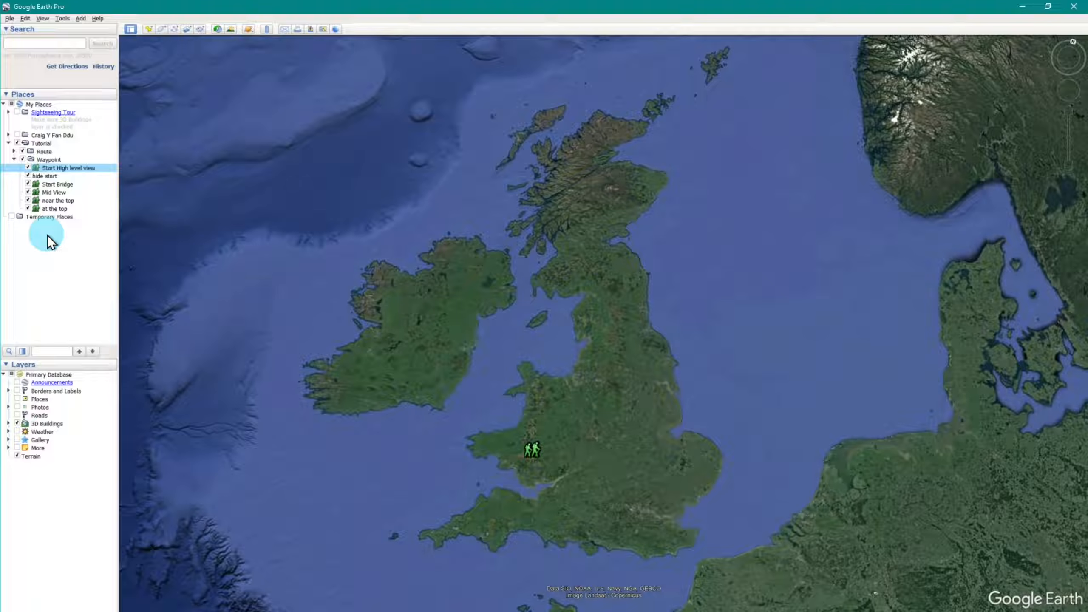
- Record a Game Bar clip while flying through hide start, Start Bridge, Mid View, near the top and at the top
{"action": "key", "text": "super+alt+r"}
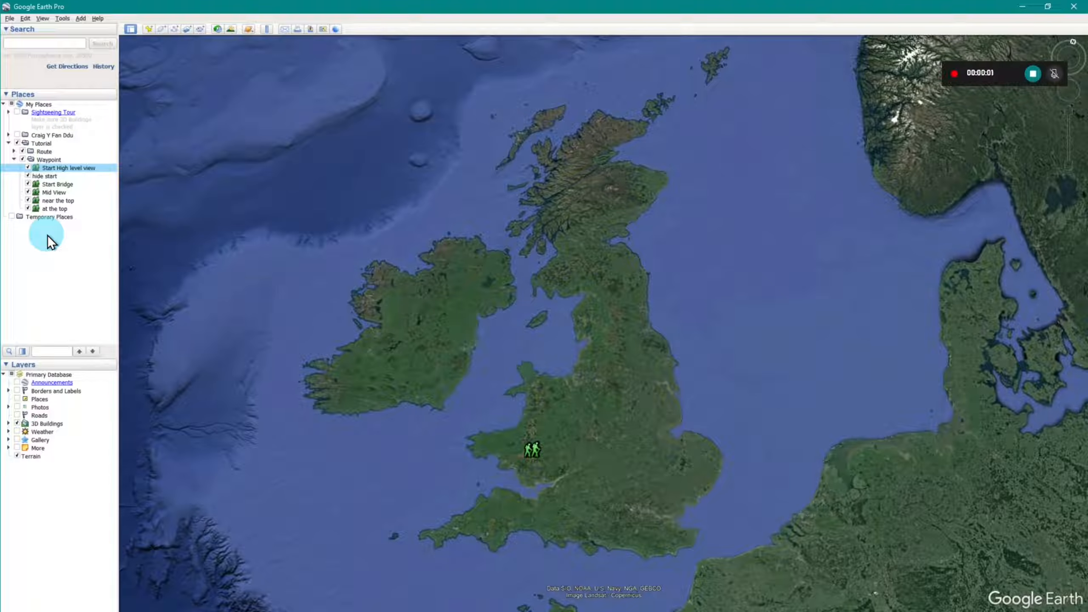
{"action": "double_click", "coordinate": [49, 176]}
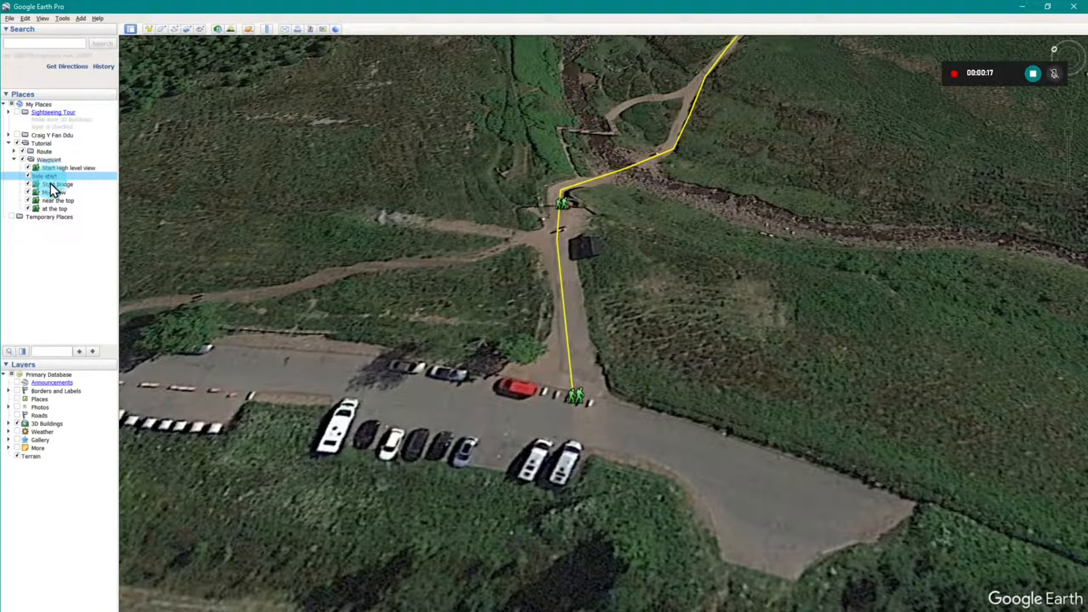
{"action": "left_click", "coordinate": [50, 183]}
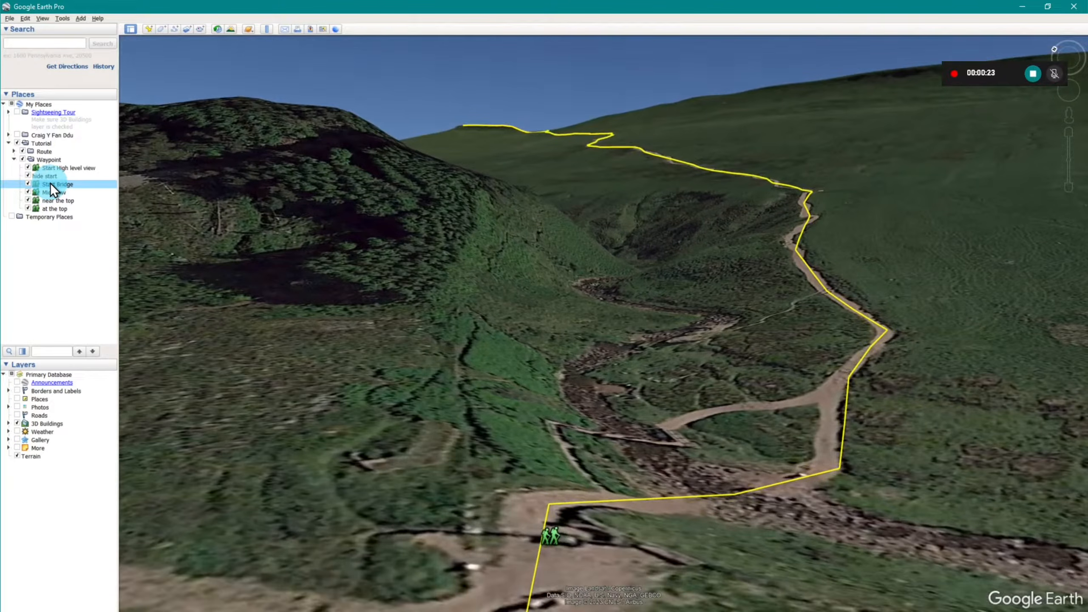
{"action": "left_click", "coordinate": [50, 193]}
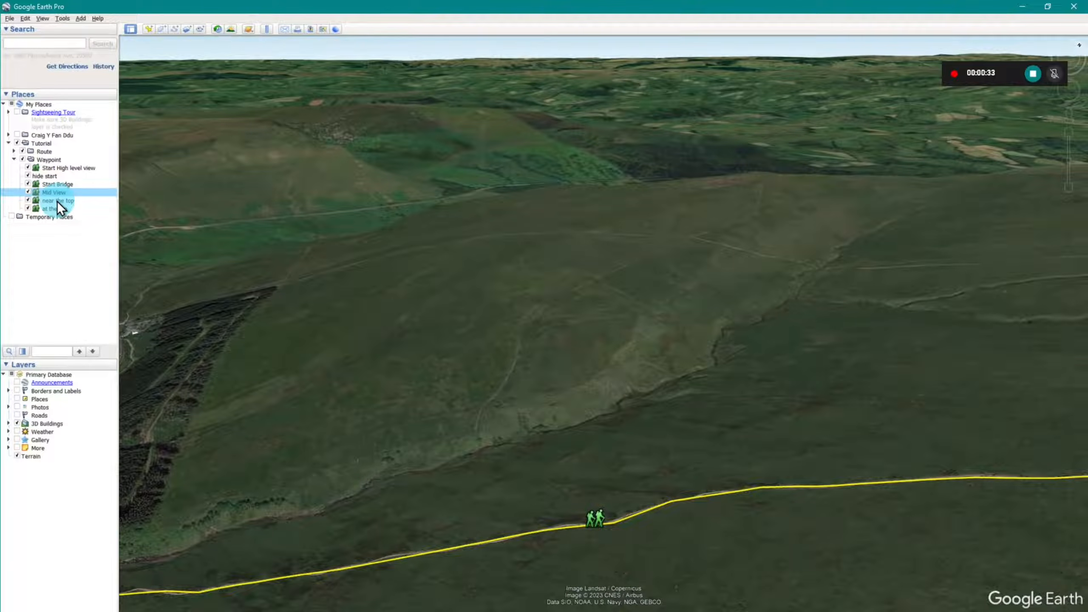
{"action": "double_click", "coordinate": [57, 201]}
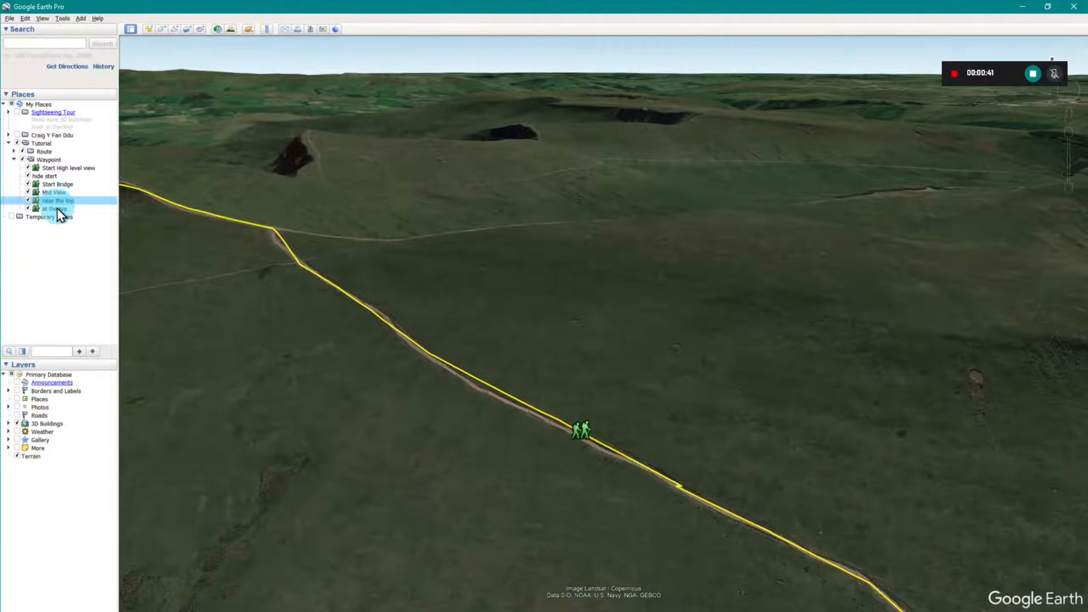
{"action": "double_click", "coordinate": [57, 209]}
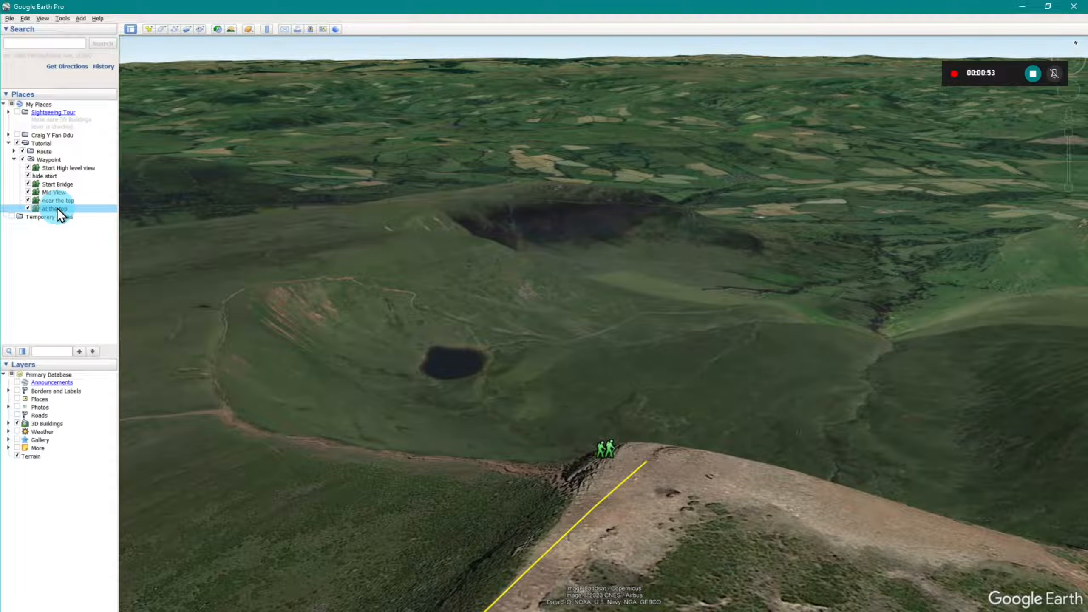
{"action": "key", "text": "super+alt+r"}
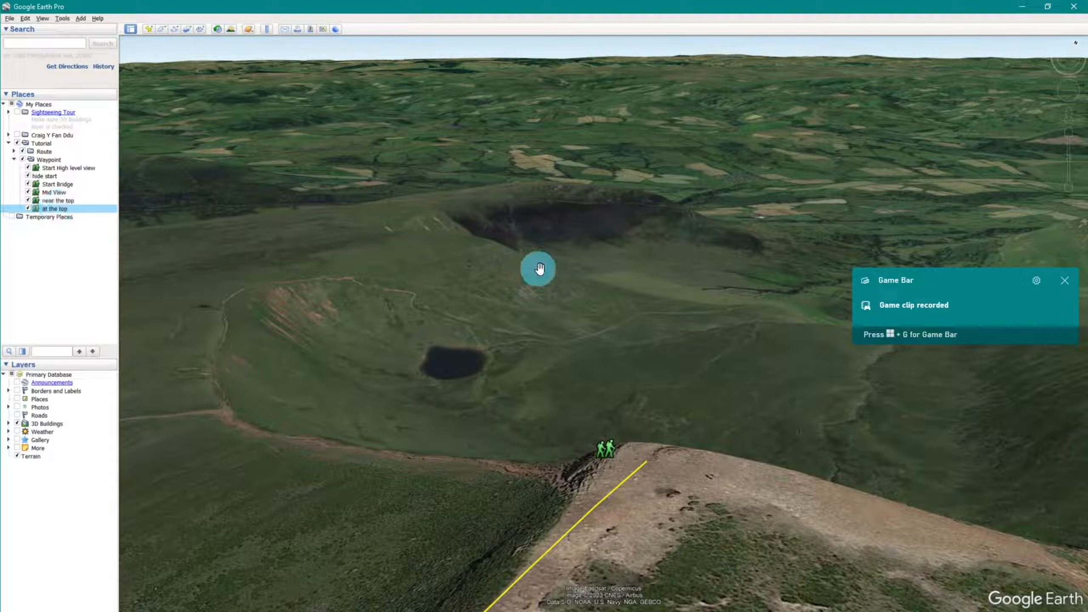
{"action": "left_click", "coordinate": [1065, 281]}
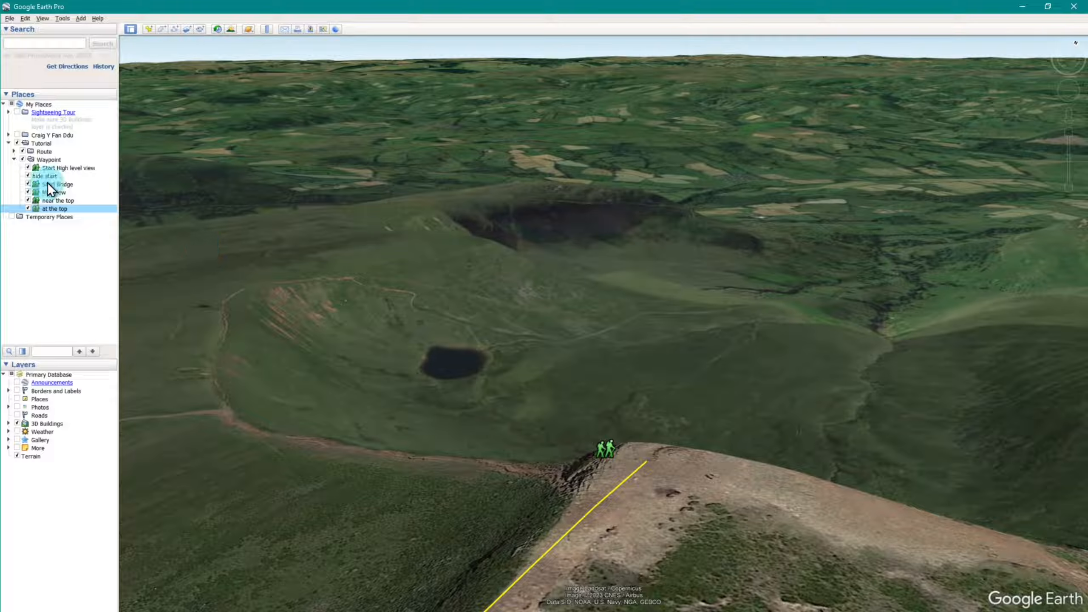
- Save My Places and collapse the Tutorial folder
{"action": "left_click", "coordinate": [9, 18]}
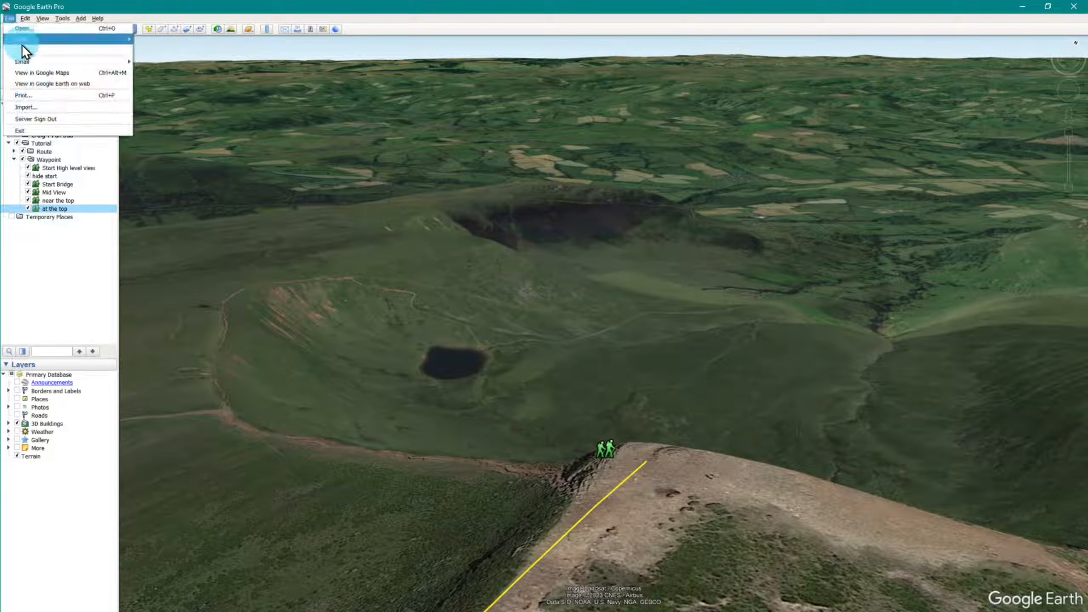
{"action": "mouse_move", "coordinate": [29, 41]}
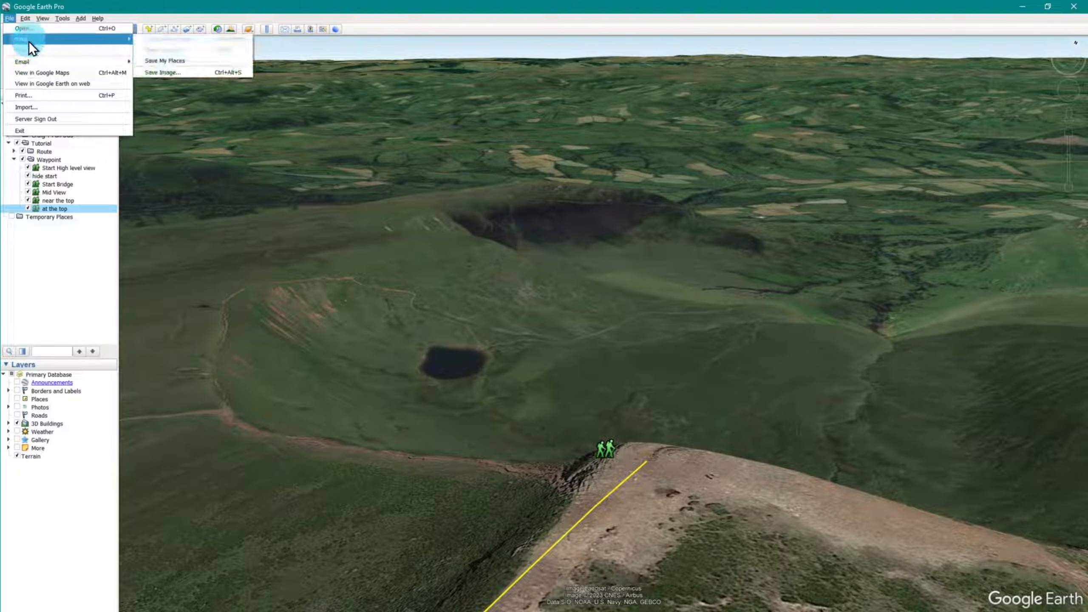
{"action": "left_click", "coordinate": [174, 60]}
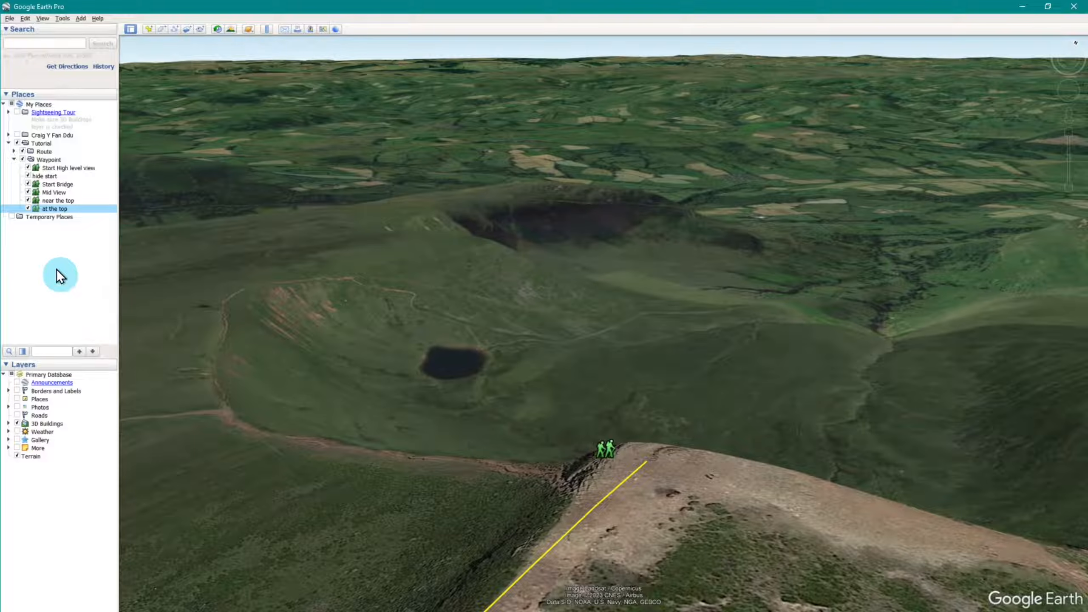
{"action": "left_click", "coordinate": [9, 142]}
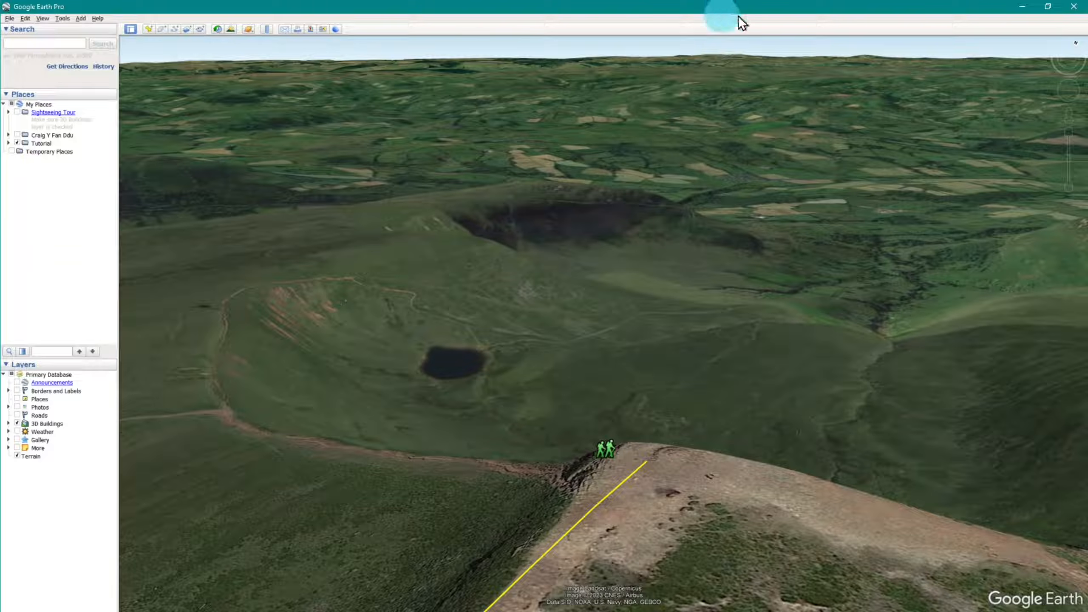
- Close Google Earth Pro and minimise the browser window to get back to the desktop
{"action": "left_click", "coordinate": [1076, 7]}
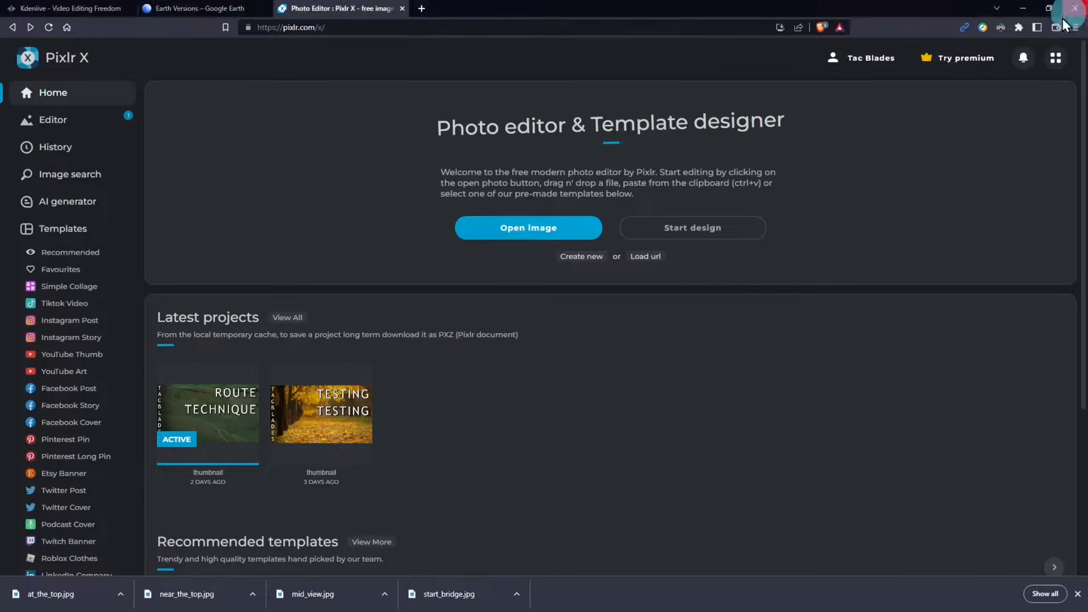
{"action": "left_click", "coordinate": [1023, 9]}
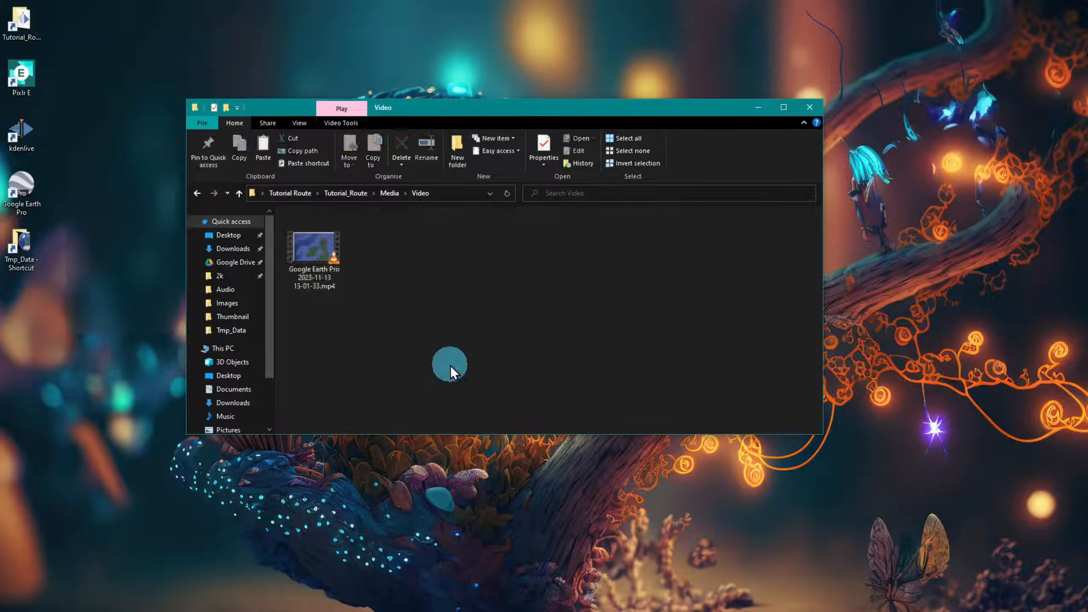
- Play back the recorded Google Earth Pro clip from the Video folder to check the fly-through
{"action": "left_click", "coordinate": [310, 252]}
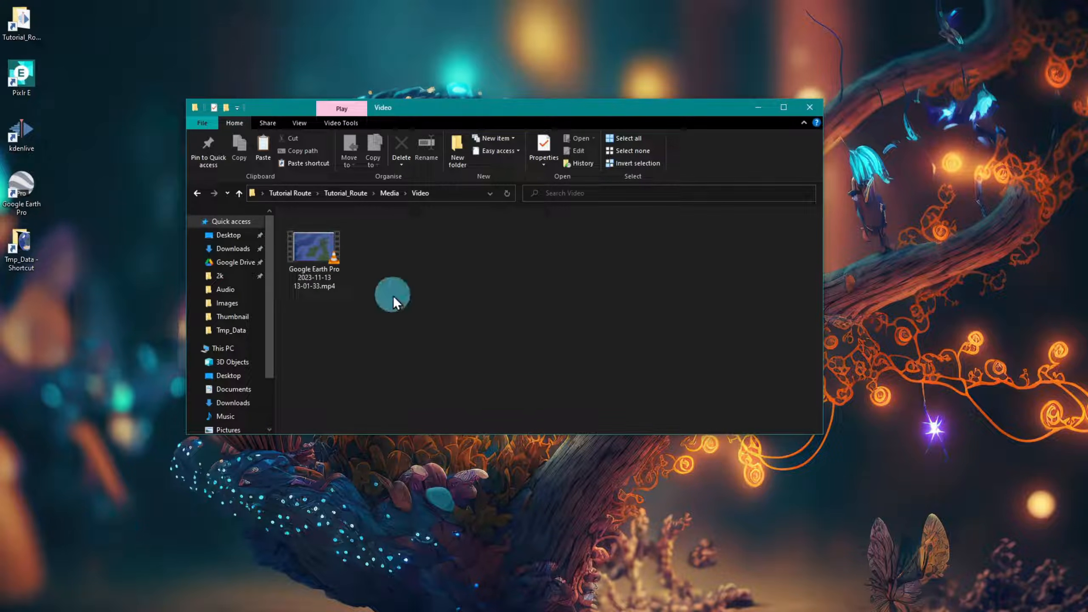
{"action": "double_click", "coordinate": [320, 251]}
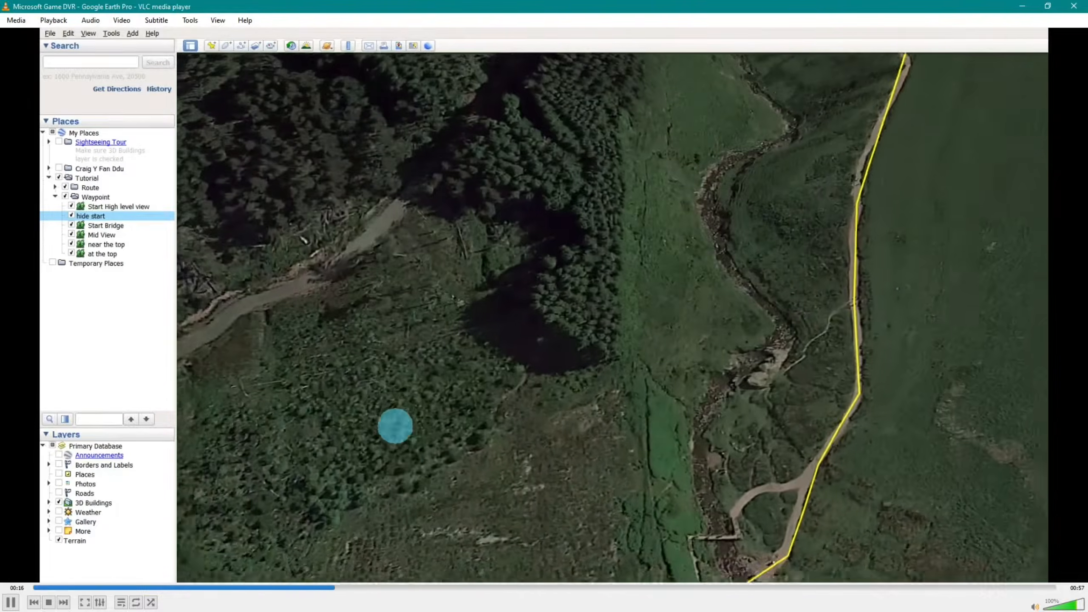
{"action": "key", "text": "space"}
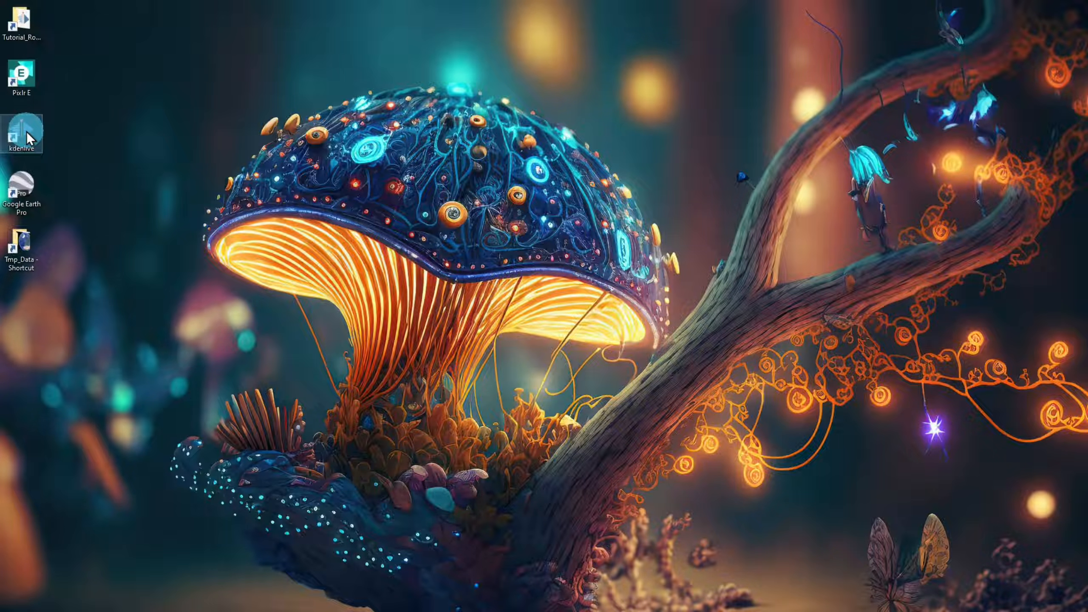
- Switch to Kdenlive, enlarge the monitor area above the timeline, and check the contents of the 05 Intro Outro folder
{"action": "double_click", "coordinate": [26, 131]}
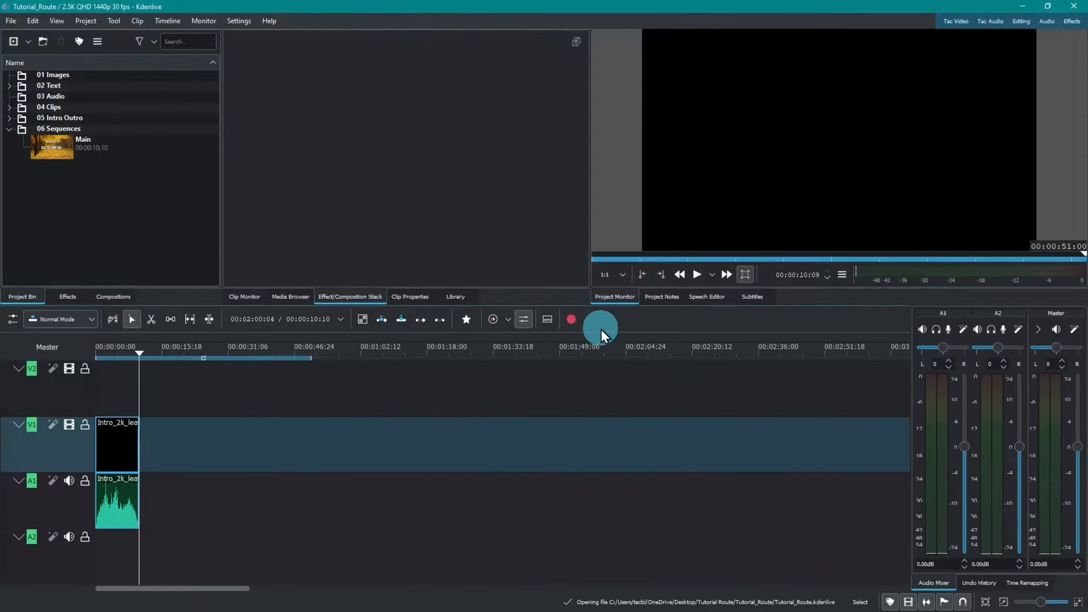
{"action": "left_click_drag", "start_coordinate": [590, 306], "coordinate": [583, 355]}
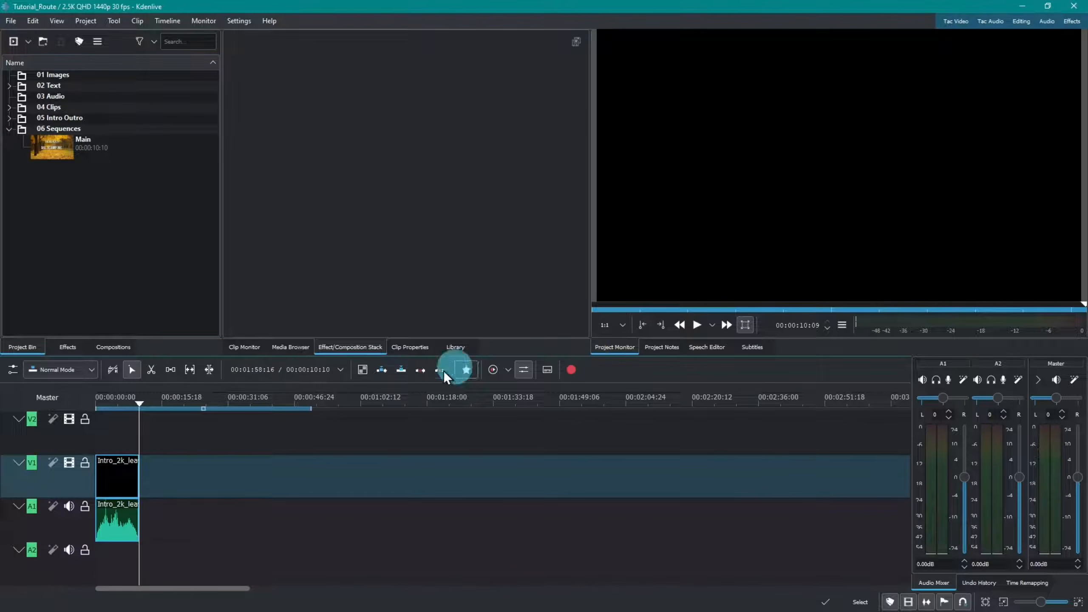
{"action": "left_click", "coordinate": [101, 194]}
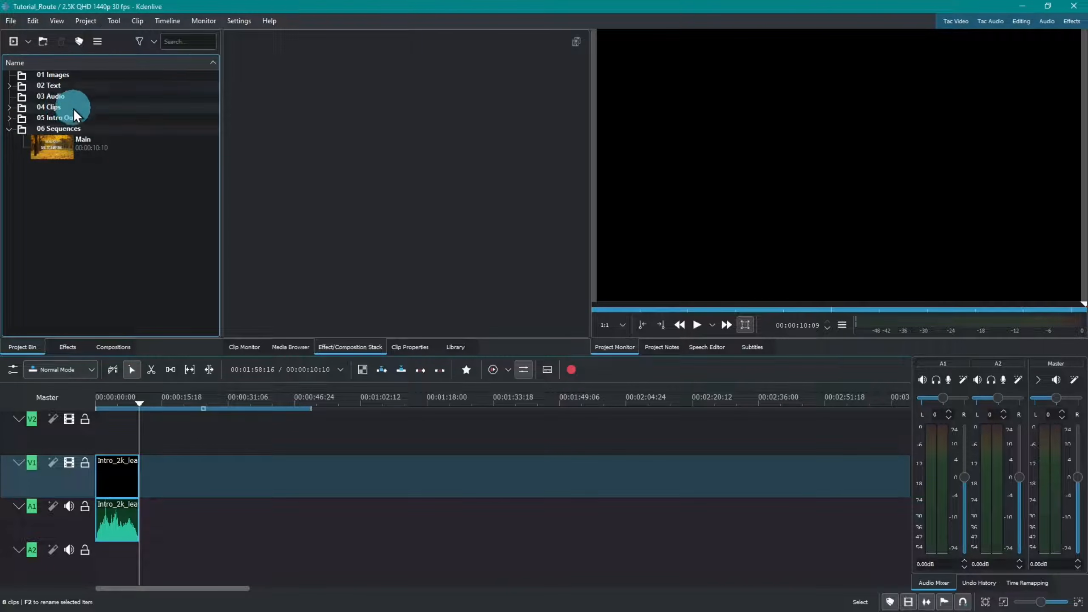
{"action": "left_click", "coordinate": [10, 119]}
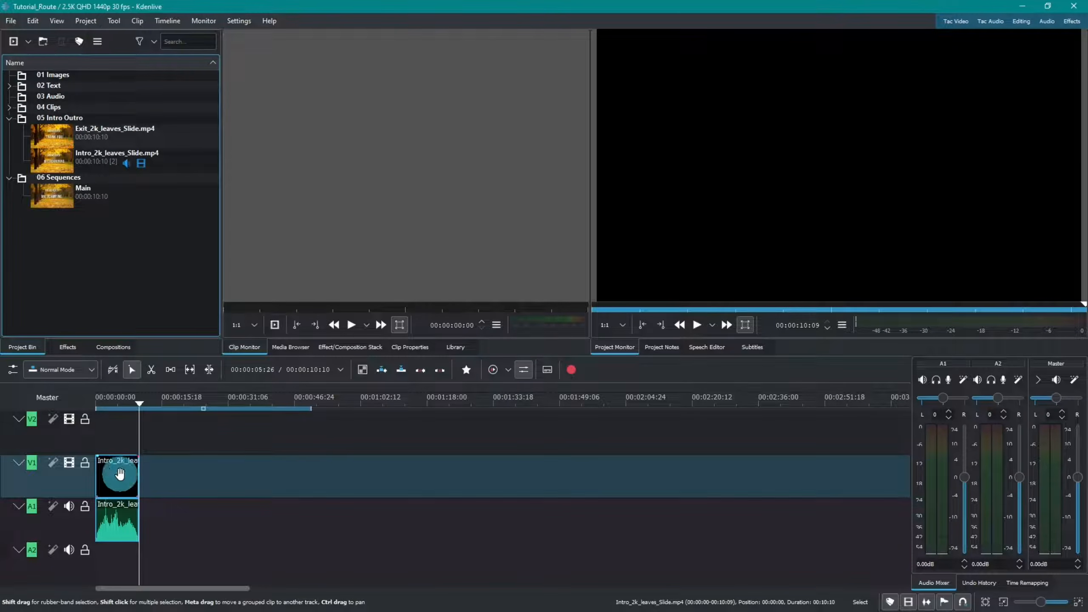
{"action": "left_click", "coordinate": [10, 119]}
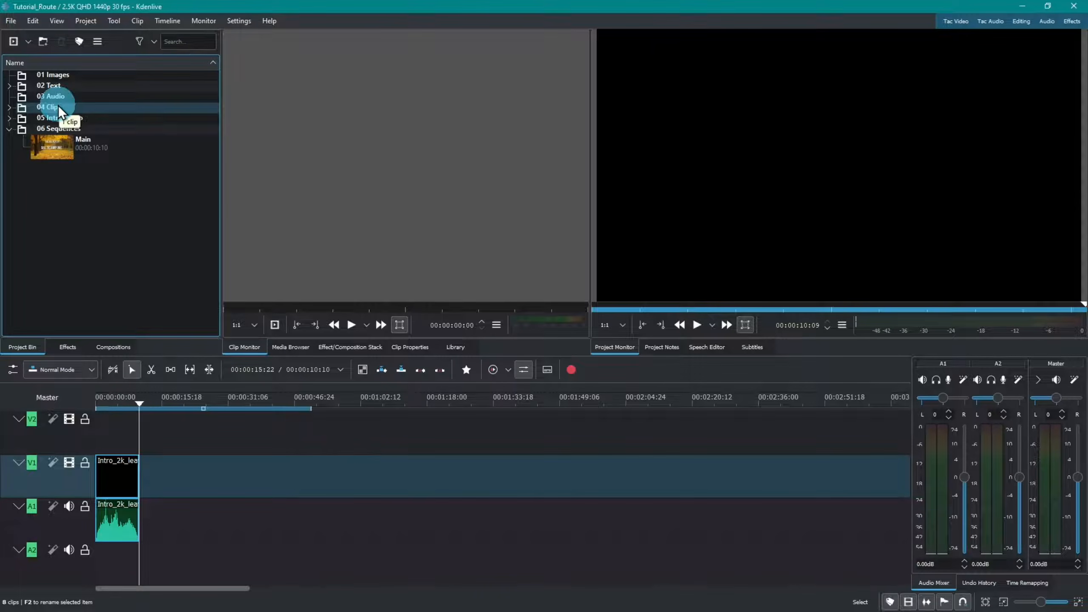
- Delete Trip_Route_Demo.mp4 from the 04 Clips folder of the project bin
{"action": "left_click", "coordinate": [9, 108]}
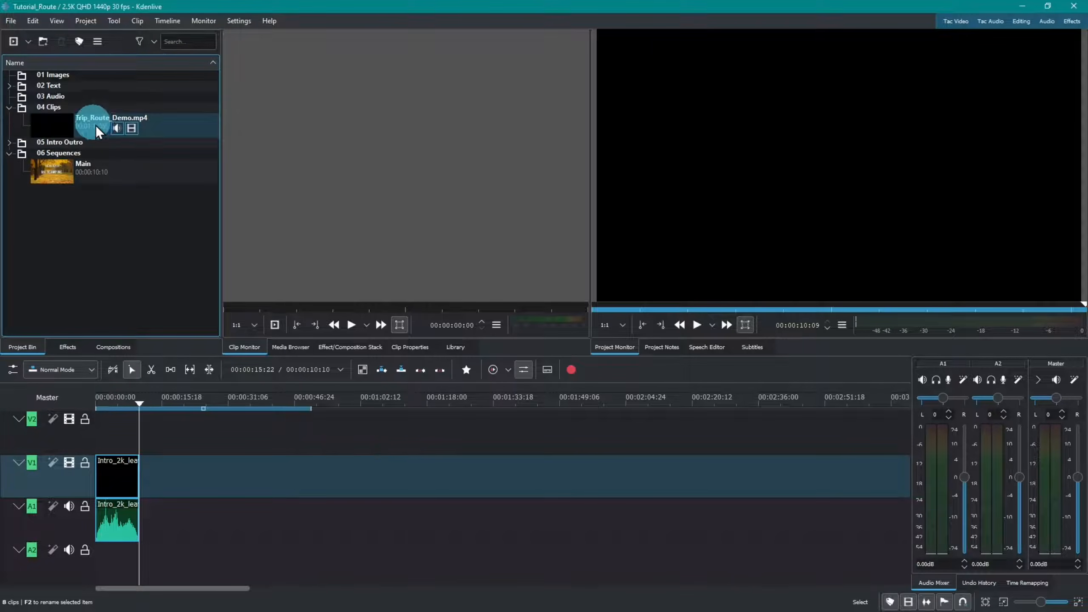
{"action": "right_click", "coordinate": [156, 122]}
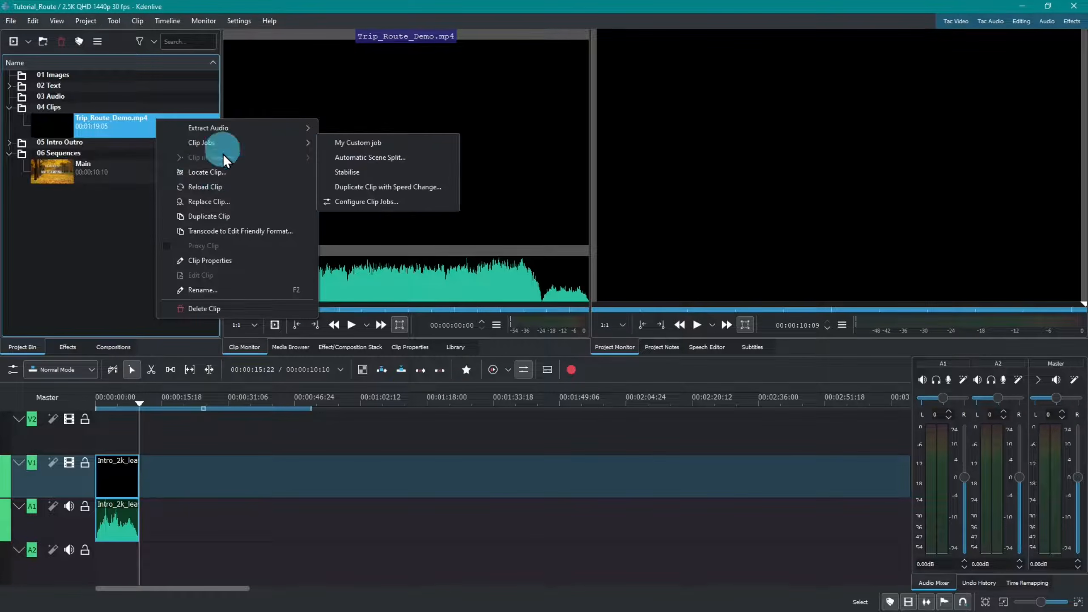
{"action": "left_click", "coordinate": [217, 310]}
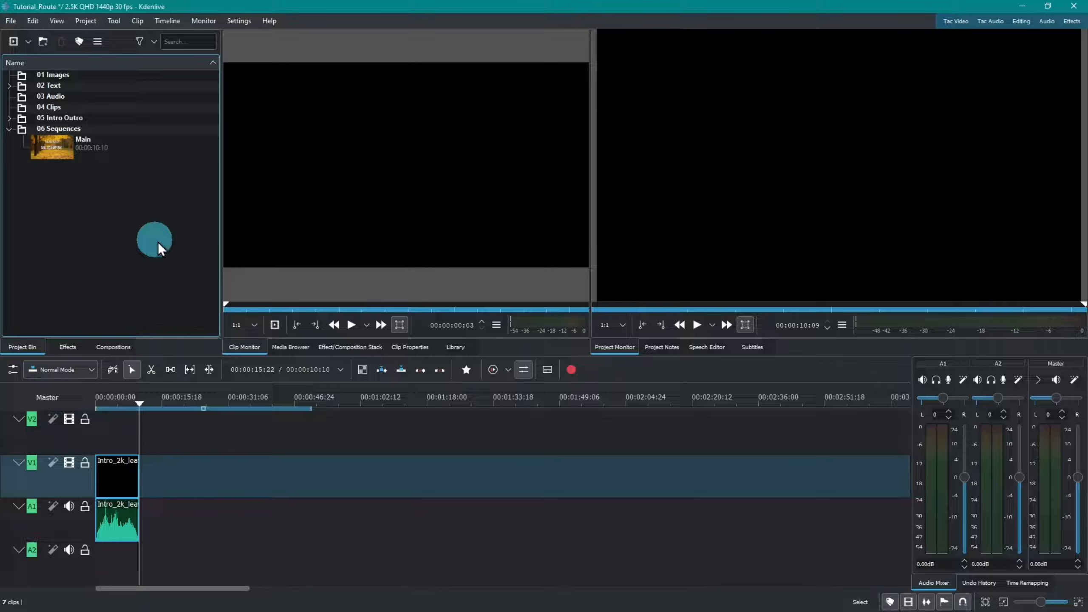
{"action": "left_click", "coordinate": [286, 345]}
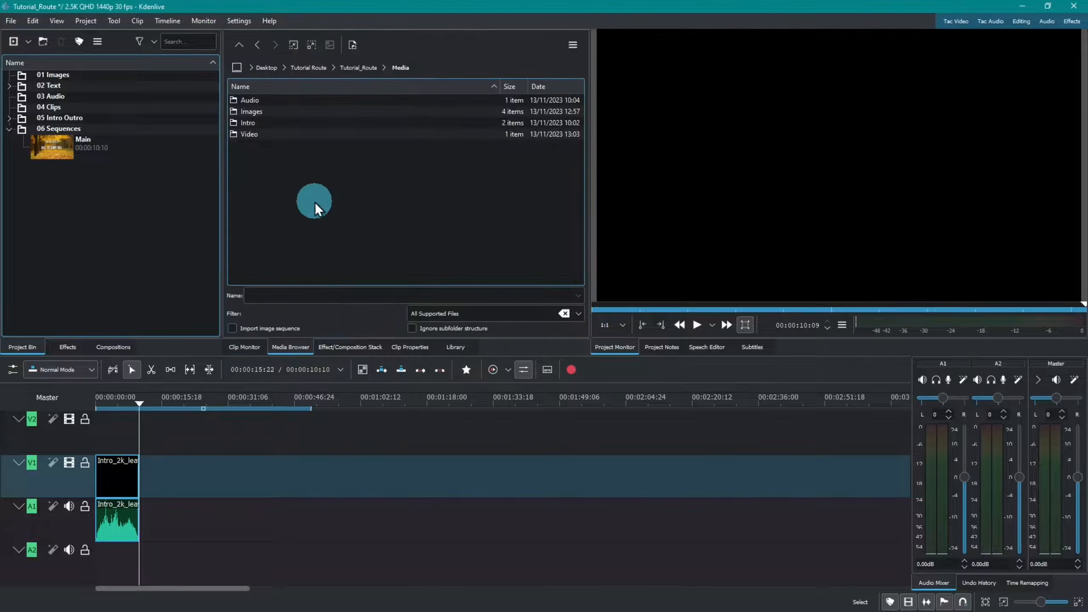
{"action": "double_click", "coordinate": [249, 134]}
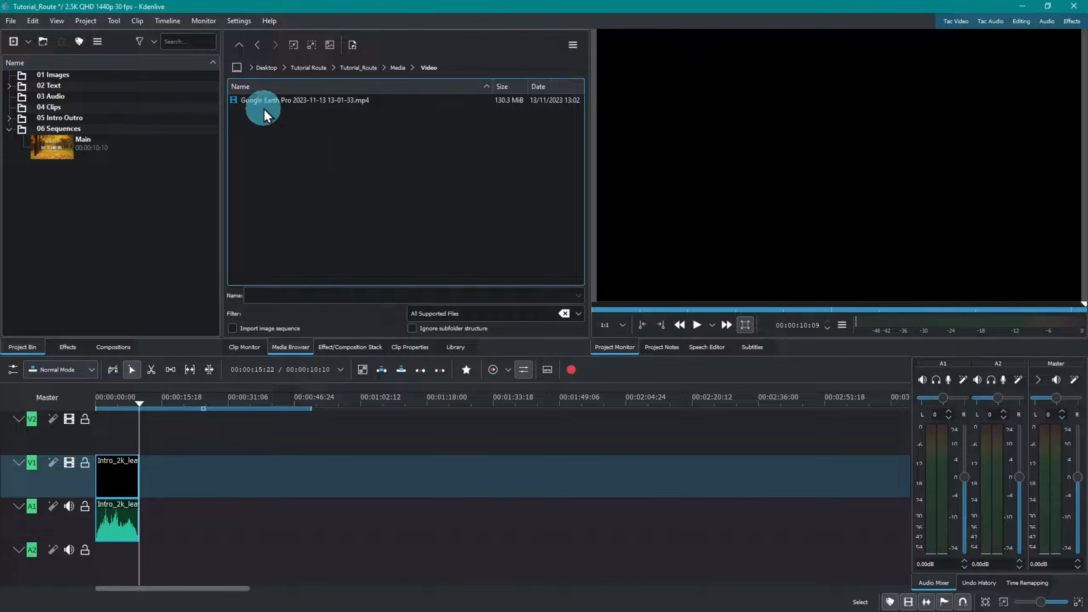
{"action": "left_click_drag", "start_coordinate": [271, 99], "coordinate": [114, 107]}
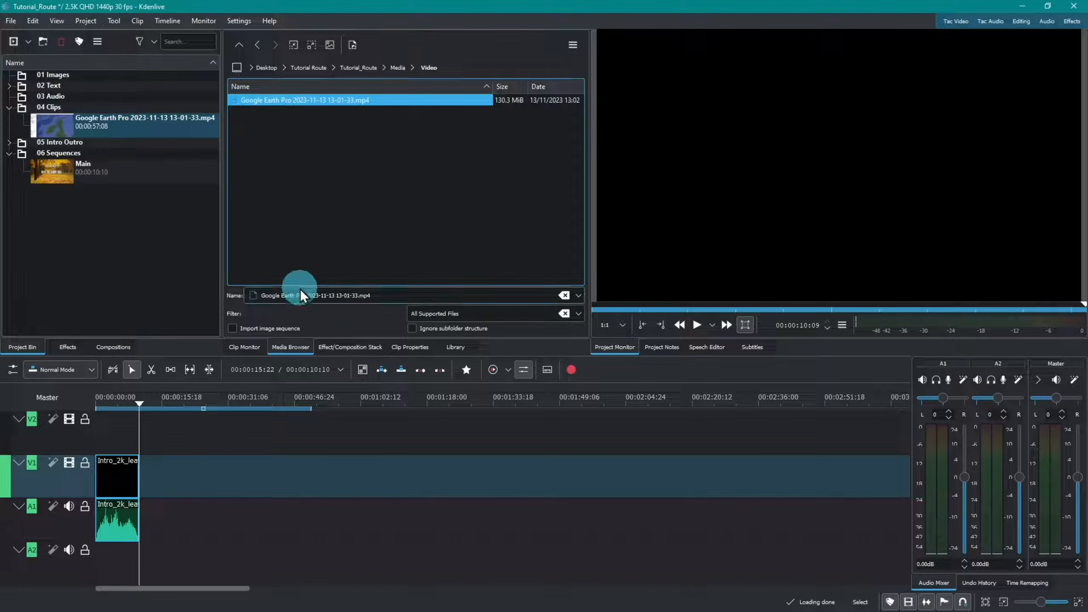
- Preview the imported Google Earth clip at its beginning and from about 13 seconds in
{"action": "left_click", "coordinate": [238, 347]}
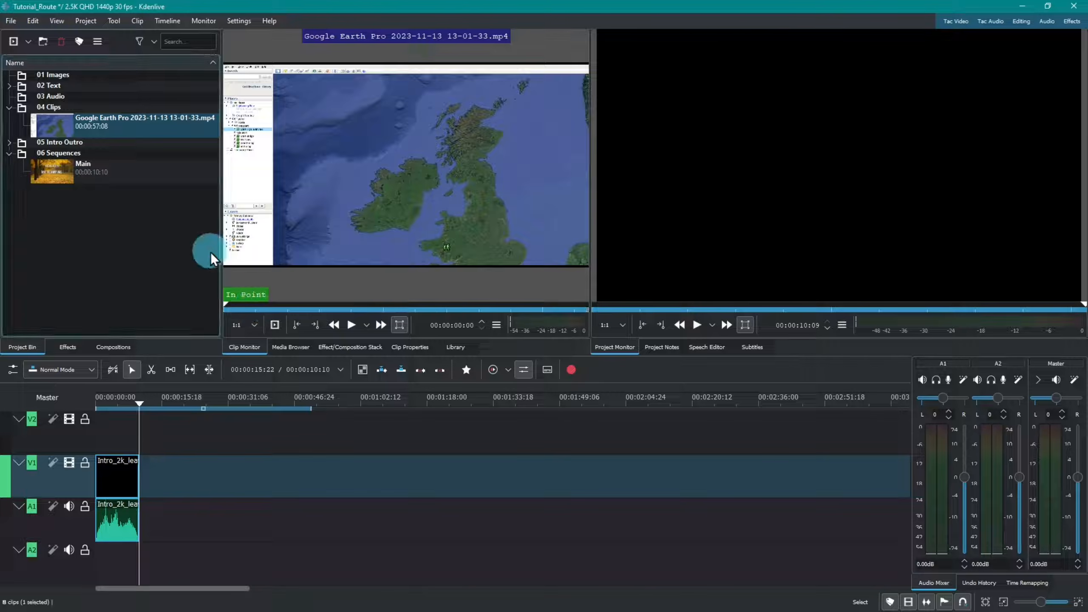
{"action": "left_click", "coordinate": [351, 326]}
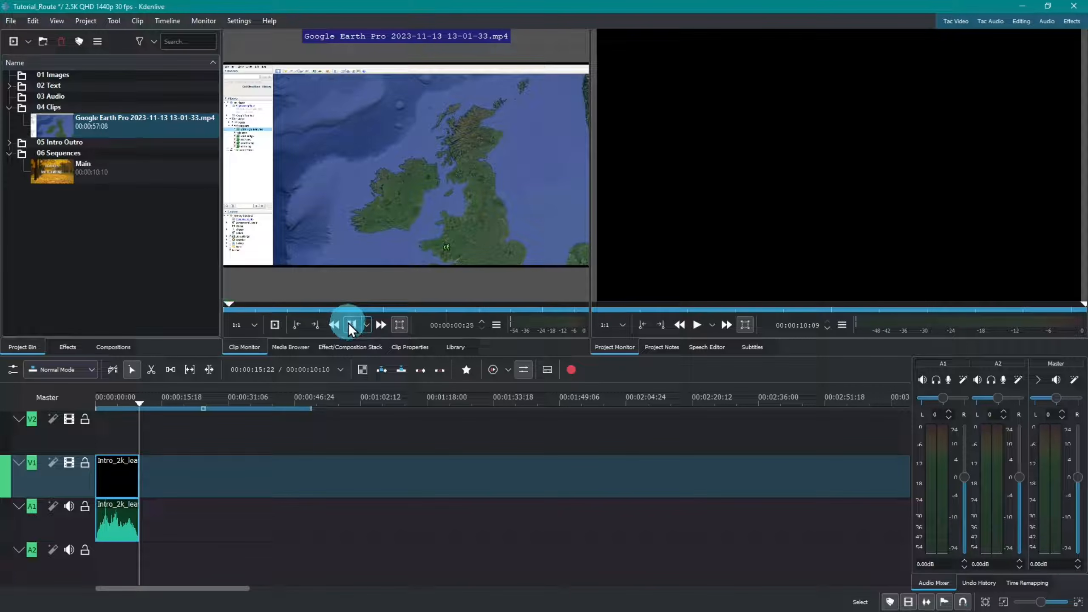
{"action": "left_click", "coordinate": [351, 326]}
{"action": "left_click_drag", "start_coordinate": [239, 302], "coordinate": [310, 304]}
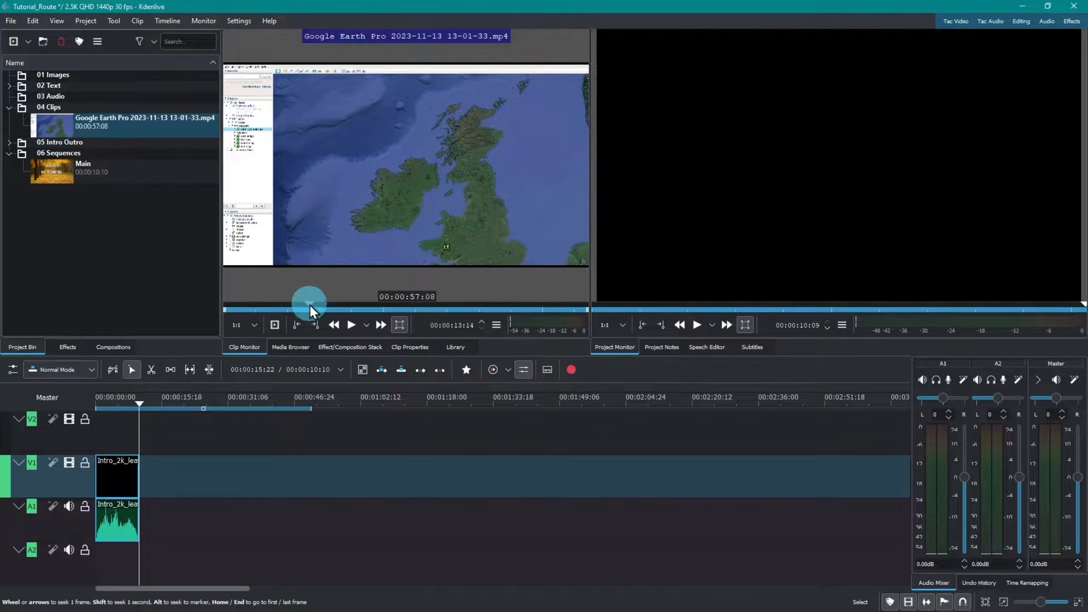
{"action": "left_click", "coordinate": [348, 321]}
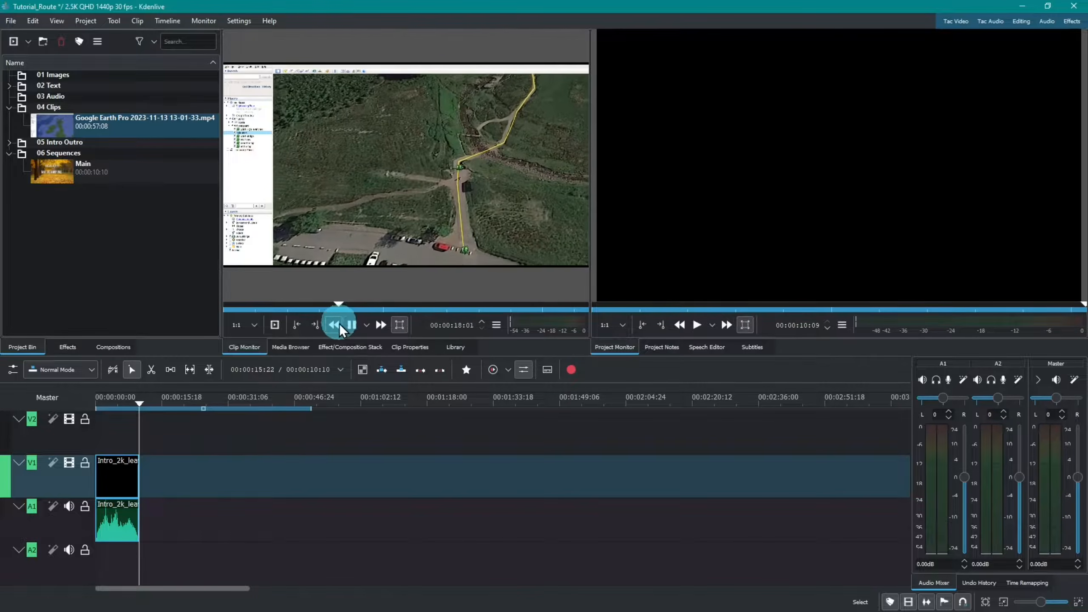
{"action": "left_click", "coordinate": [352, 324]}
- Place the Google Earth clip on track V1 directly after the intro and move the playhead to about 00:00:15:18
{"action": "left_click", "coordinate": [69, 137]}
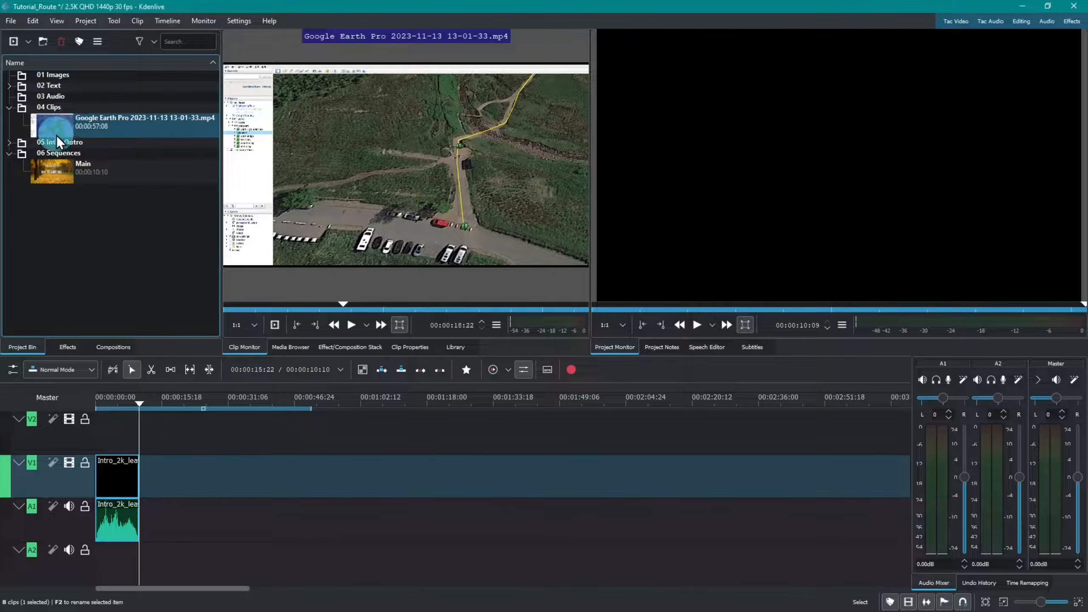
{"action": "left_click_drag", "start_coordinate": [183, 377], "coordinate": [141, 488]}
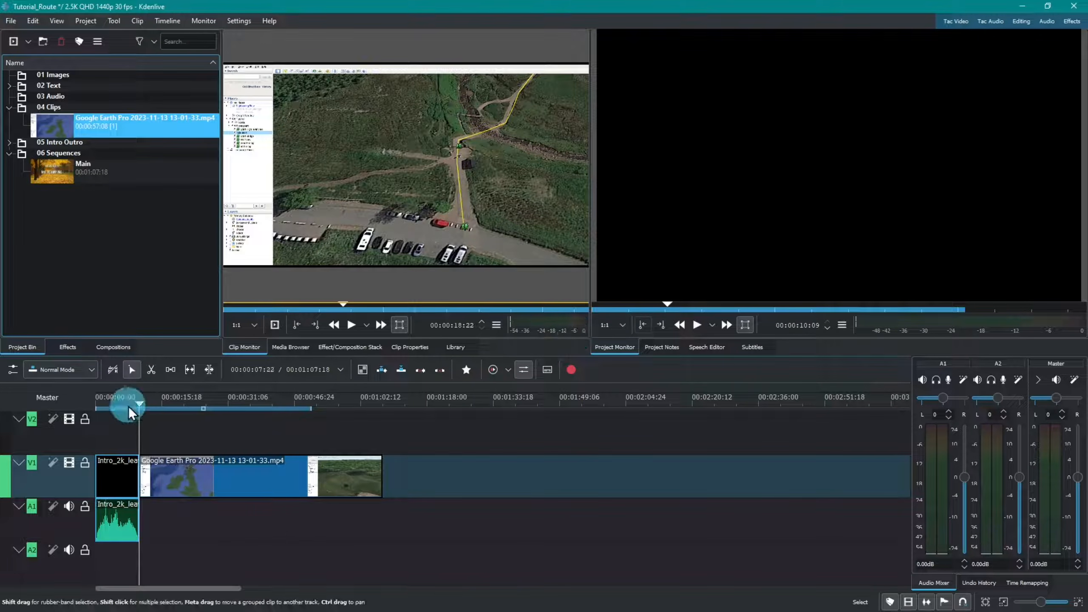
{"action": "left_click_drag", "start_coordinate": [141, 402], "coordinate": [163, 407]}
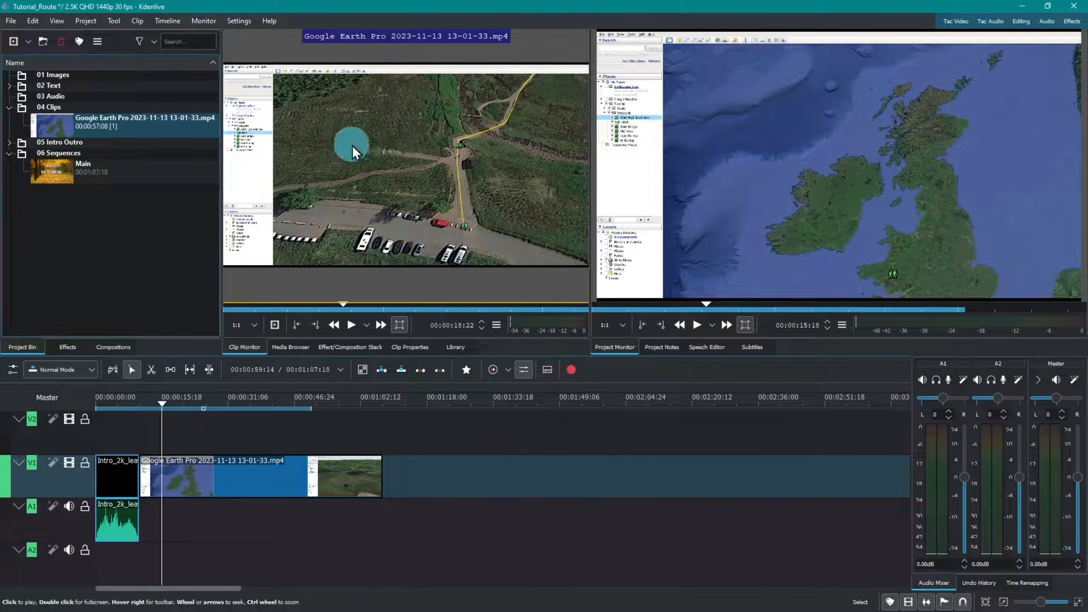
- Find the Transform effect, apply it to the Google Earth clip on V1, and select the clip to show its settings
{"action": "left_click", "coordinate": [69, 347]}
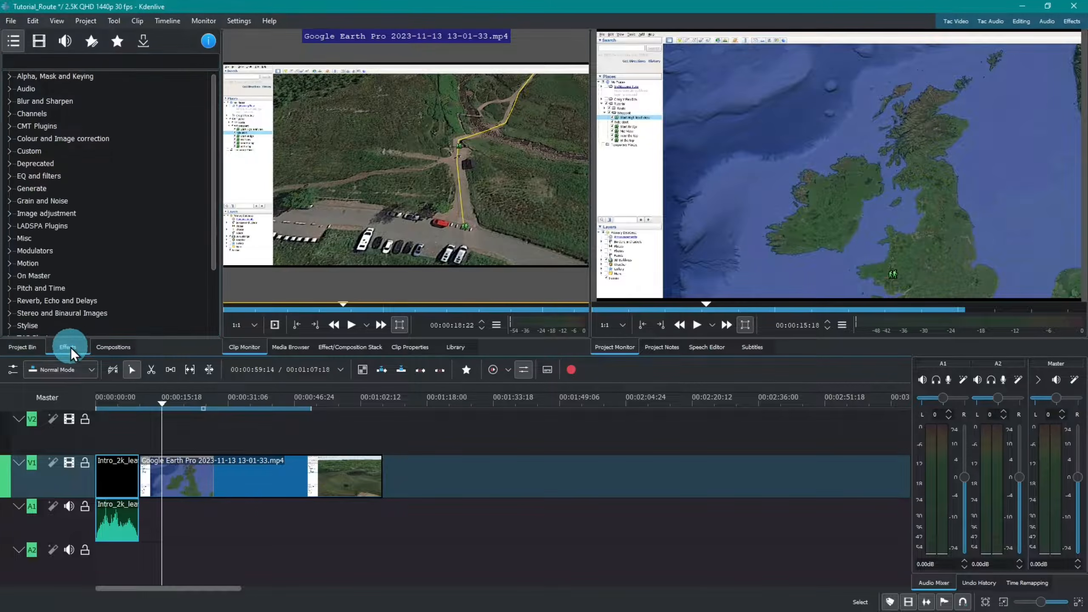
{"action": "left_click", "coordinate": [56, 60]}
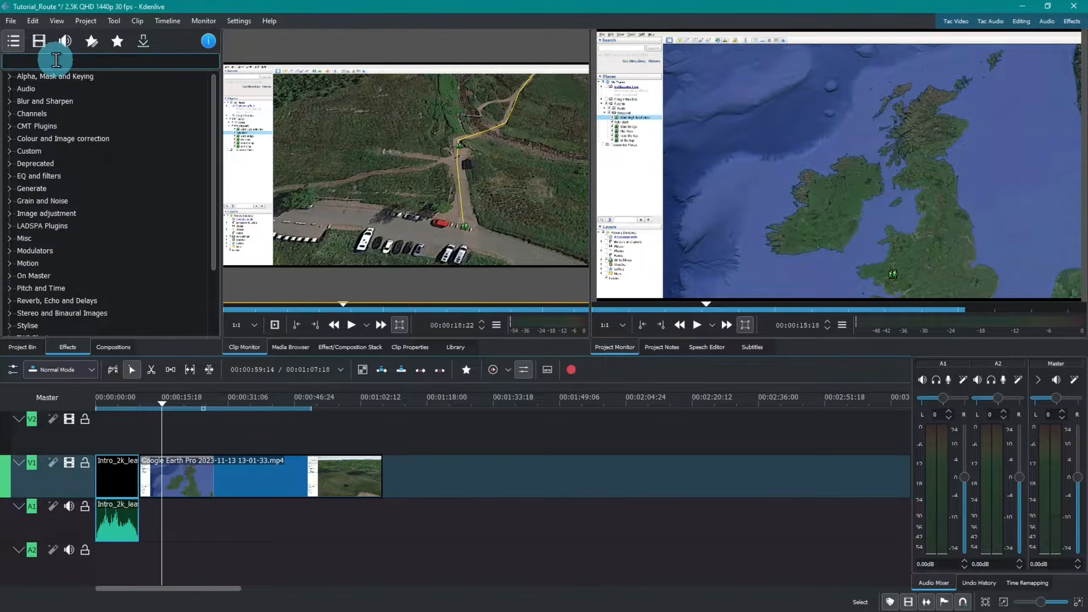
{"action": "type", "text": "transform"}
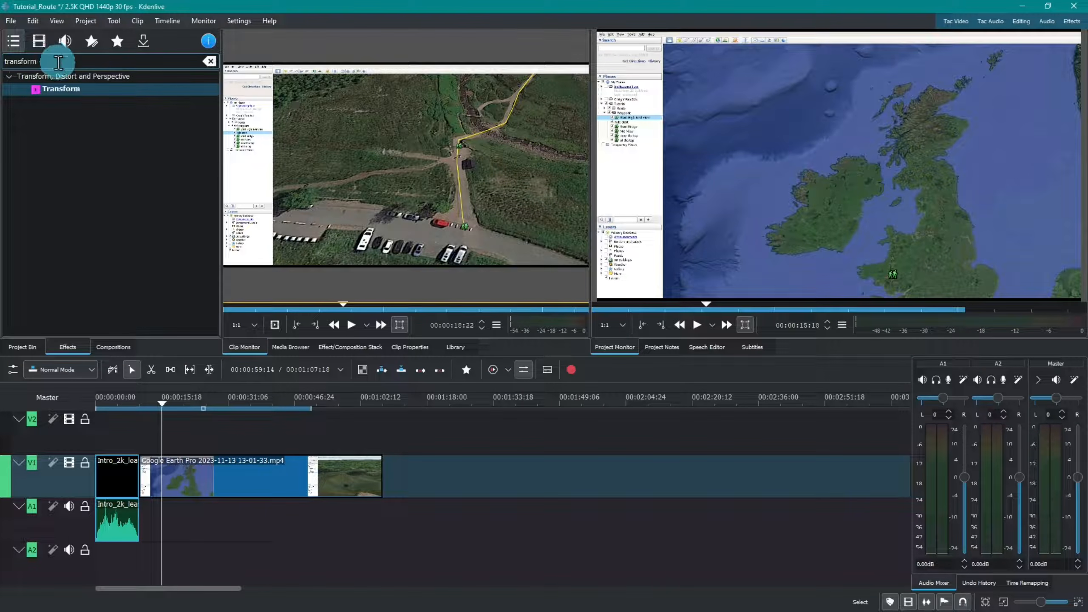
{"action": "left_click_drag", "start_coordinate": [56, 90], "coordinate": [258, 478]}
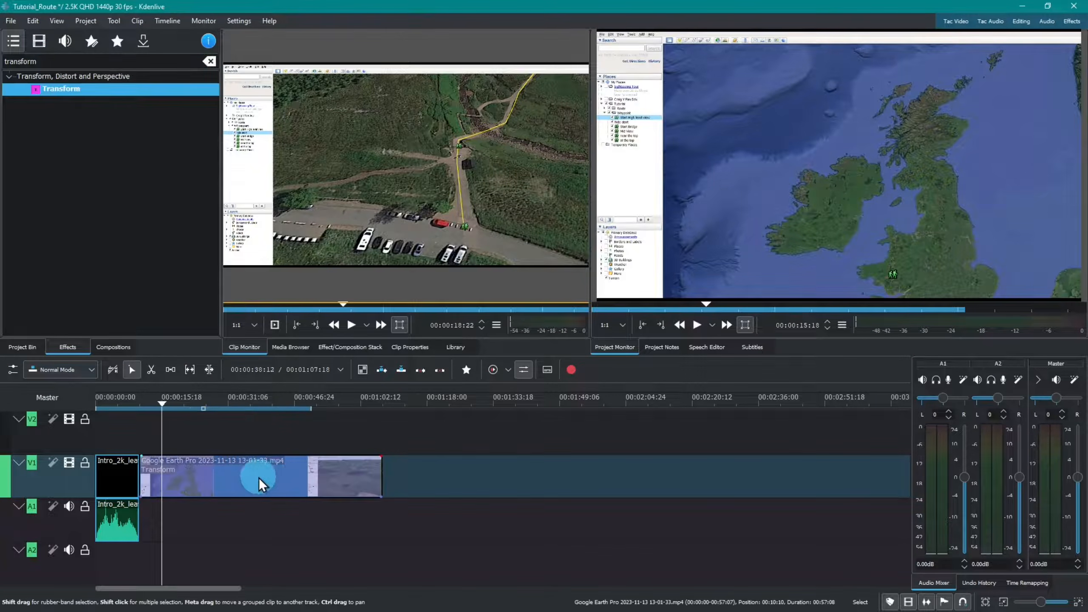
{"action": "left_click", "coordinate": [270, 477]}
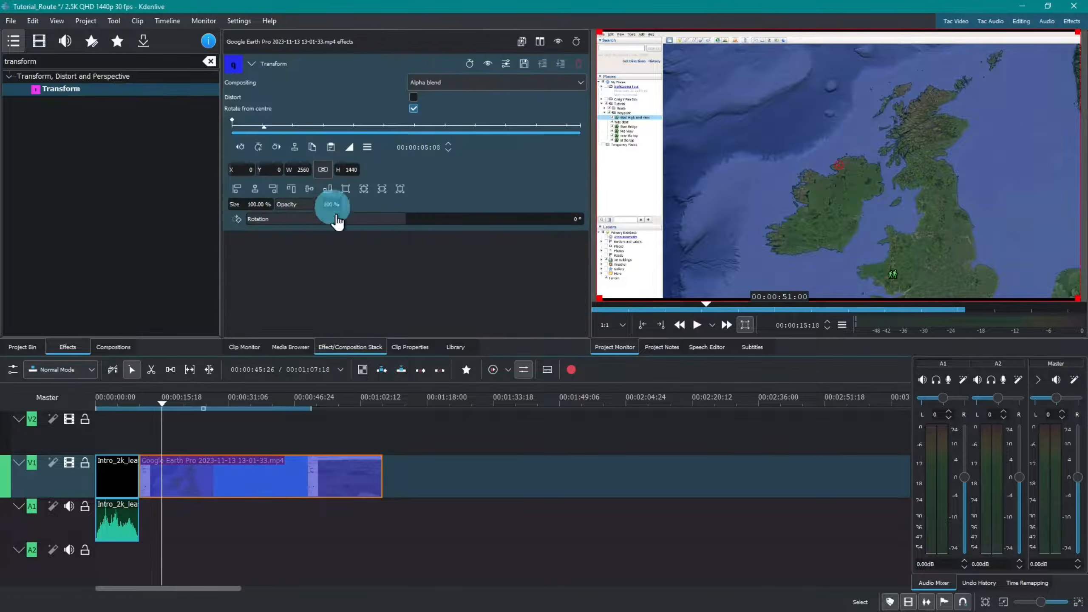
- Try a Transform size of 150 % on the Google Earth clip
{"action": "left_click", "coordinate": [258, 203]}
{"action": "key", "text": "BackSpace"}
{"action": "key", "text": "BackSpace"}
{"action": "key", "text": "BackSpace"}
{"action": "key", "text": "BackSpace"}
{"action": "key", "text": "BackSpace"}
{"action": "type", "text": "150"}
{"action": "key", "text": "Return"}
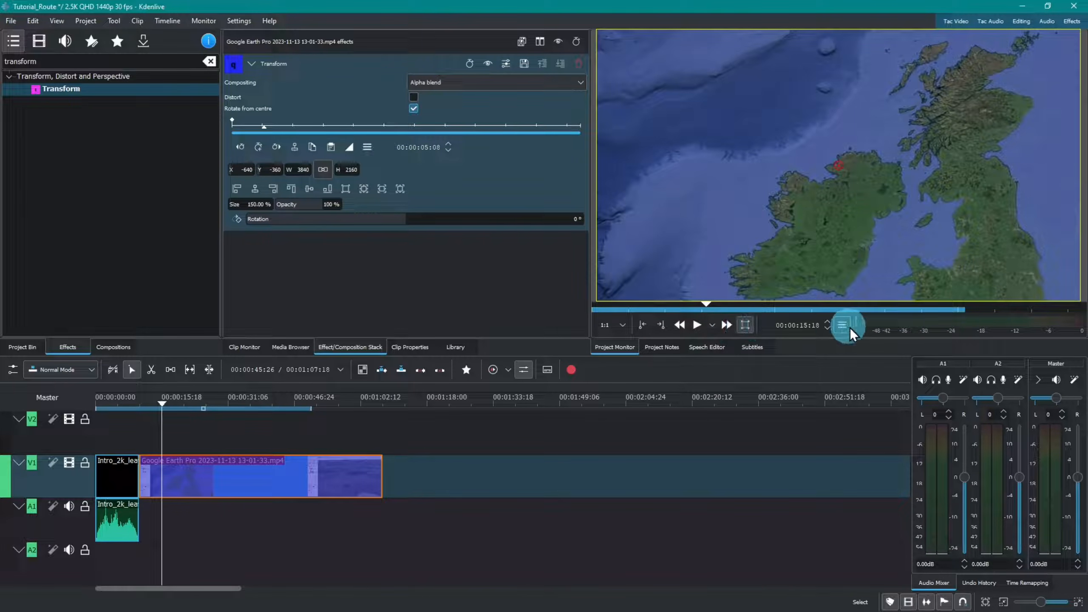
- Reduce the clip's Transform size to 130 %, and settle on 140 %
{"action": "mouse_move", "coordinate": [1074, 137]}
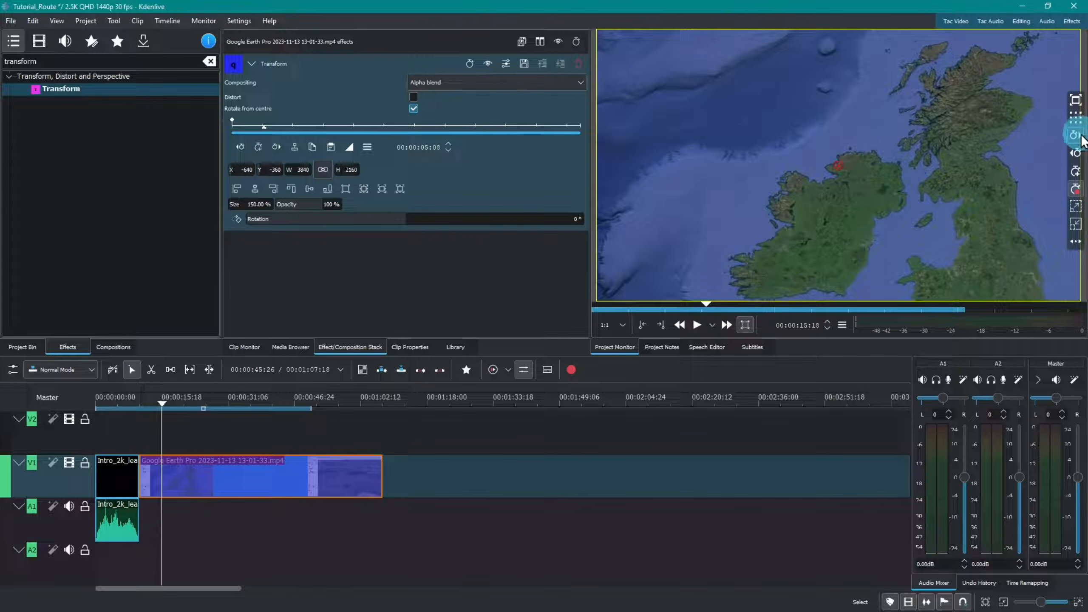
{"action": "left_click", "coordinate": [1074, 224]}
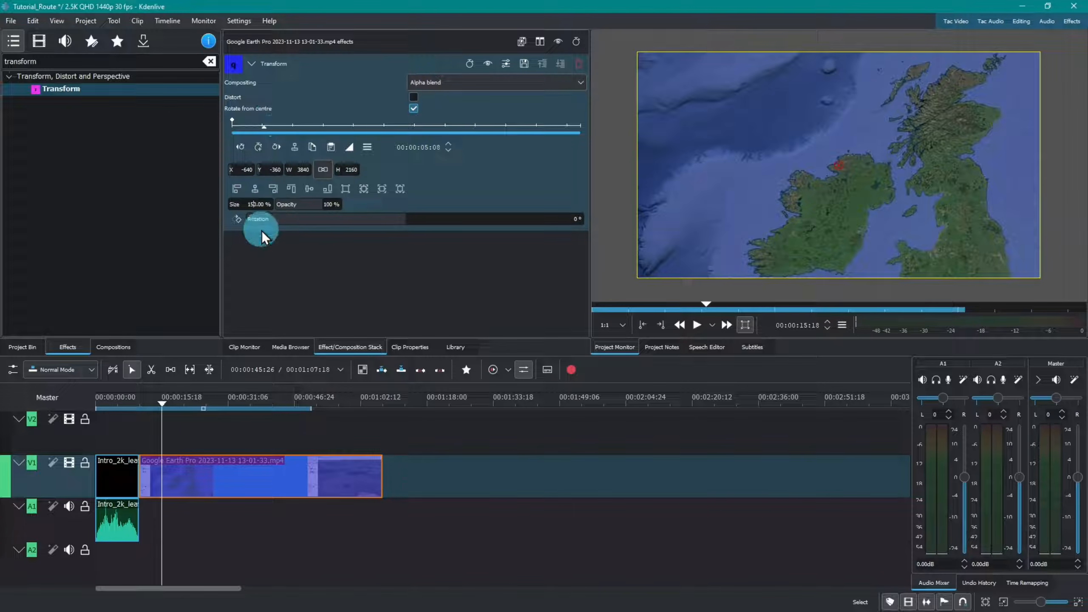
{"action": "key", "text": "BackSpace"}
{"action": "type", "text": "3"}
{"action": "key", "text": "Return"}
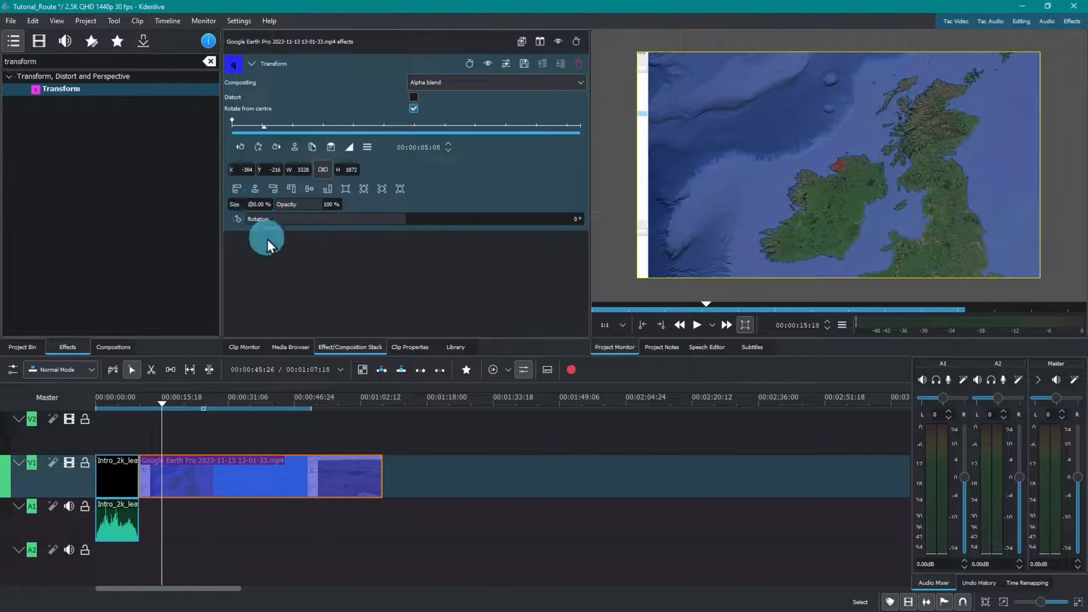
{"action": "key", "text": "Return"}
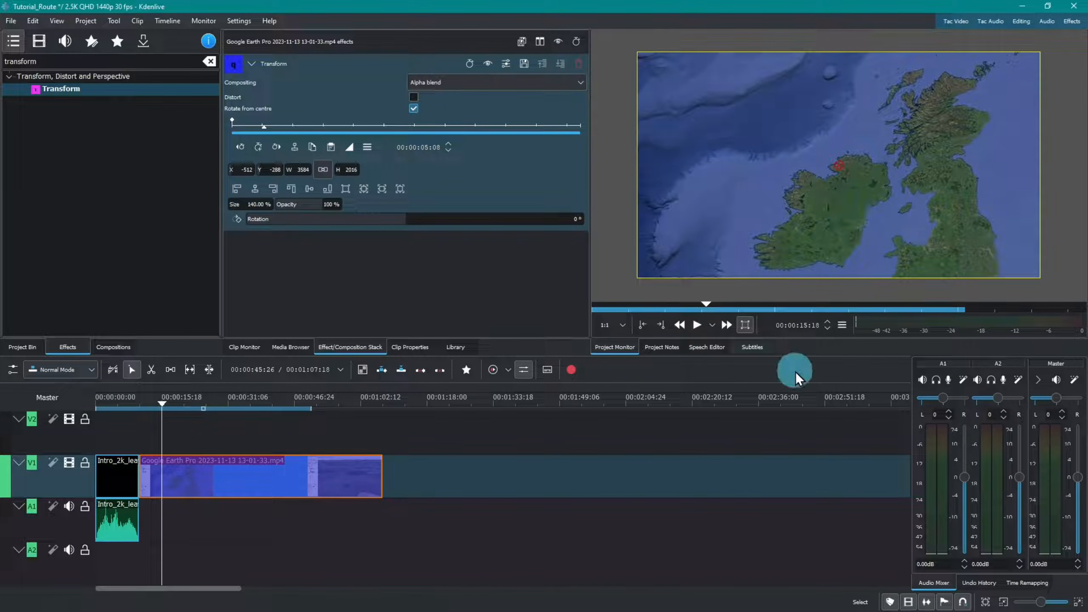
- Reposition the enlarged Google Earth clip in the frame and shrink it to 118.13 % at X -432, Y -233
{"action": "left_click_drag", "start_coordinate": [833, 166], "coordinate": [811, 119]}
{"action": "left_click_drag", "start_coordinate": [783, 124], "coordinate": [758, 122]}
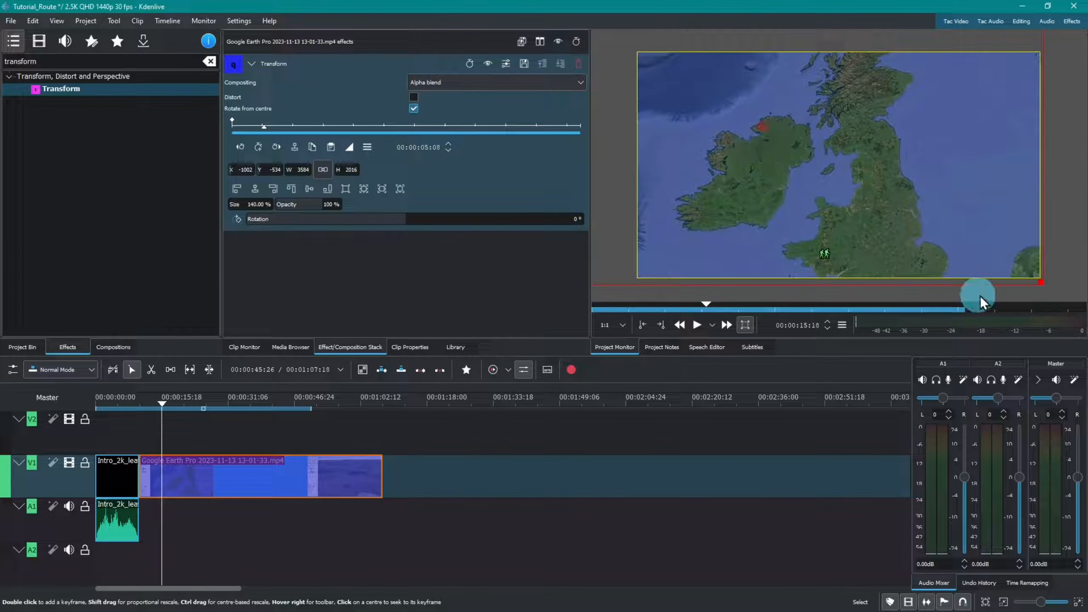
{"action": "mouse_move", "coordinate": [1071, 200]}
{"action": "left_click", "coordinate": [1076, 225]}
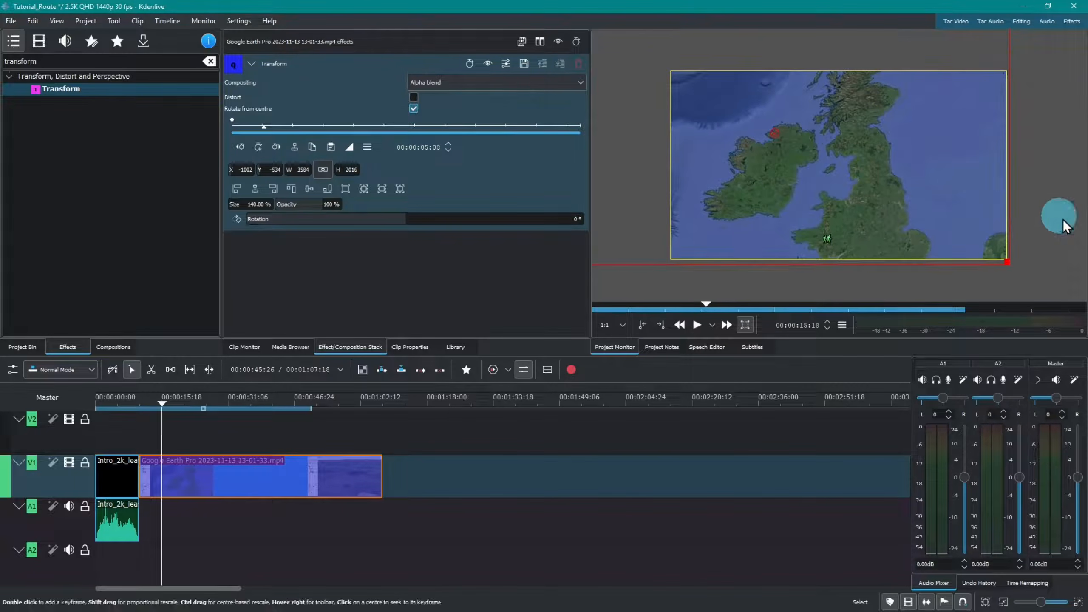
{"action": "left_click", "coordinate": [1076, 224]}
{"action": "left_click", "coordinate": [1076, 225]}
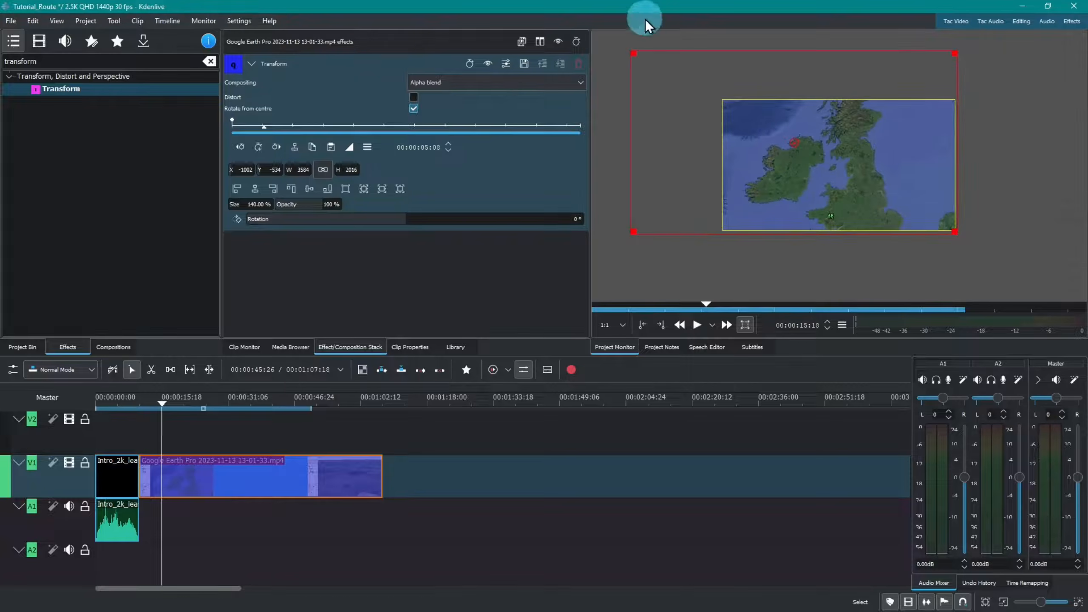
{"action": "left_click_drag", "start_coordinate": [636, 51], "coordinate": [687, 71]}
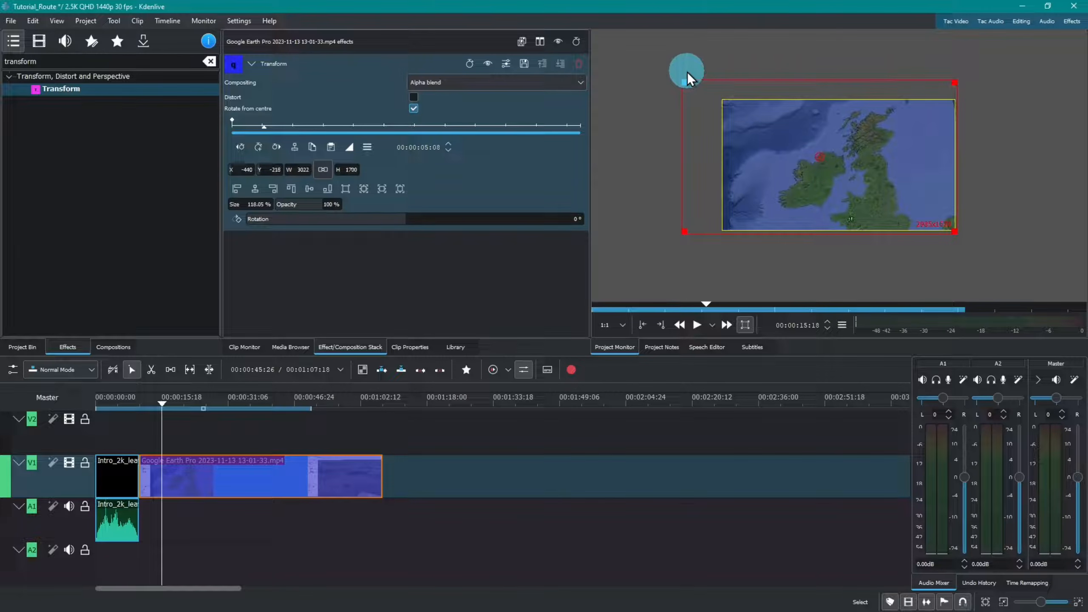
{"action": "left_click_drag", "start_coordinate": [817, 156], "coordinate": [817, 154]}
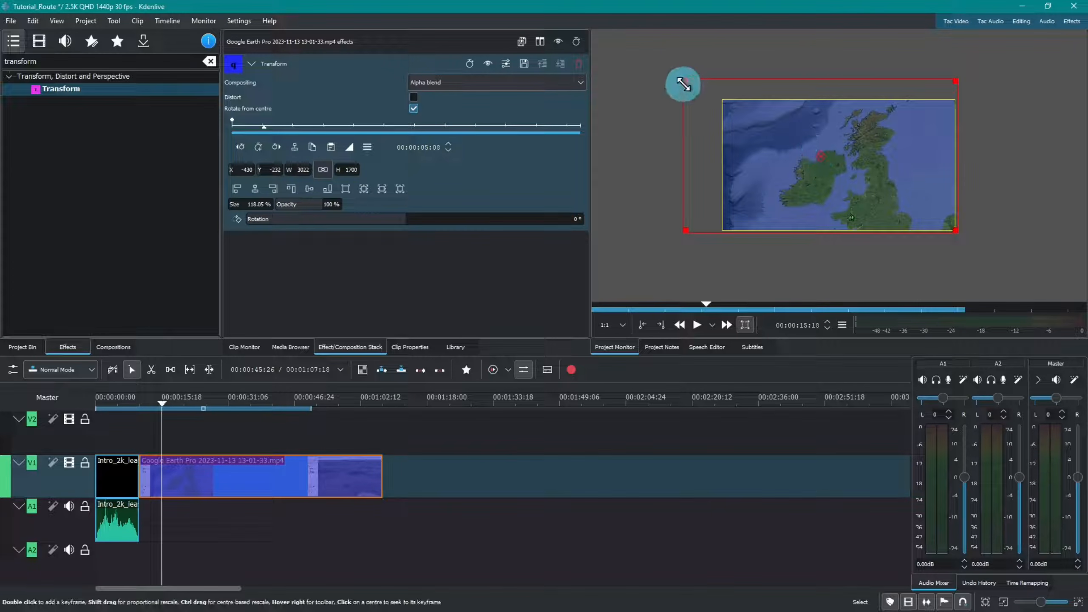
{"action": "mouse_move", "coordinate": [688, 81]}
{"action": "left_mouse_down"}
{"action": "mouse_move", "coordinate": [701, 92]}
{"action": "mouse_move", "coordinate": [686, 81]}
{"action": "left_mouse_up"}
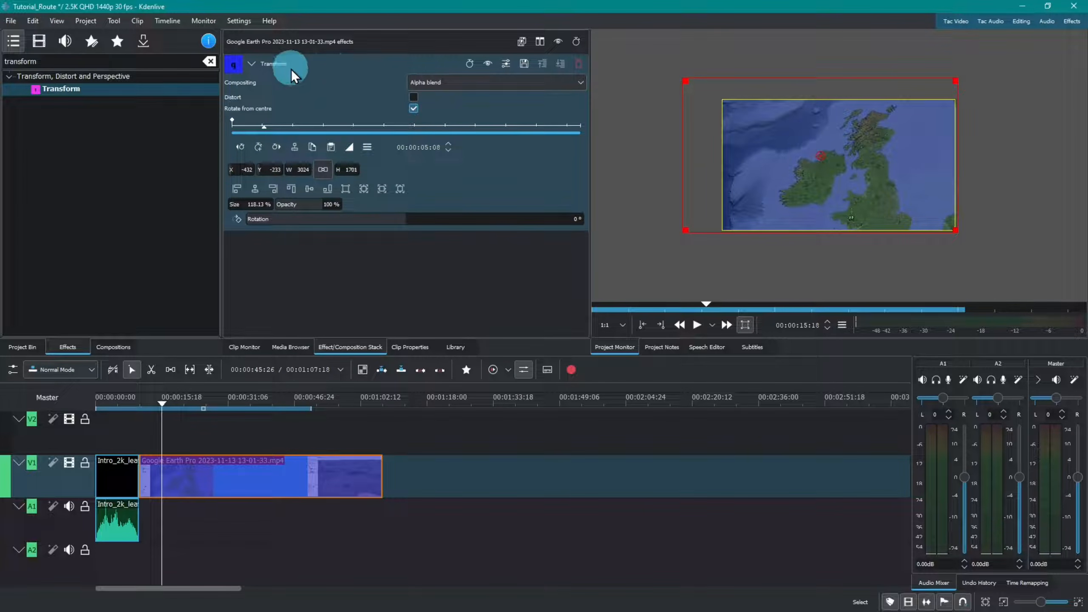
- Play from 00:00:09:02 through the intro's end into the Google Earth clip to check the new framing
{"action": "left_click_drag", "start_coordinate": [167, 404], "coordinate": [134, 404]}
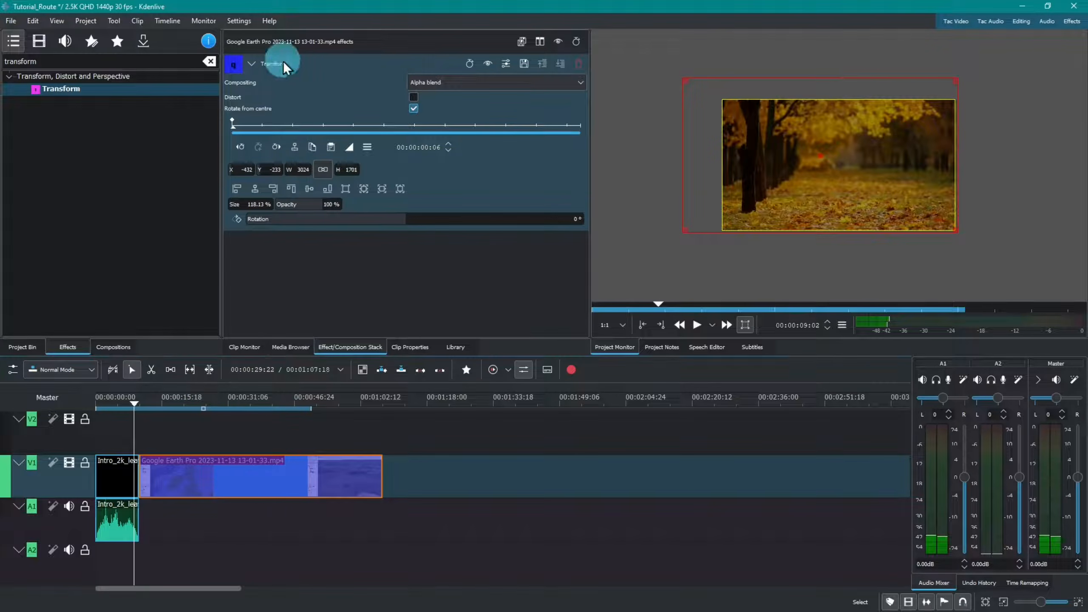
{"action": "left_click", "coordinate": [253, 68]}
{"action": "mouse_move", "coordinate": [1075, 103]}
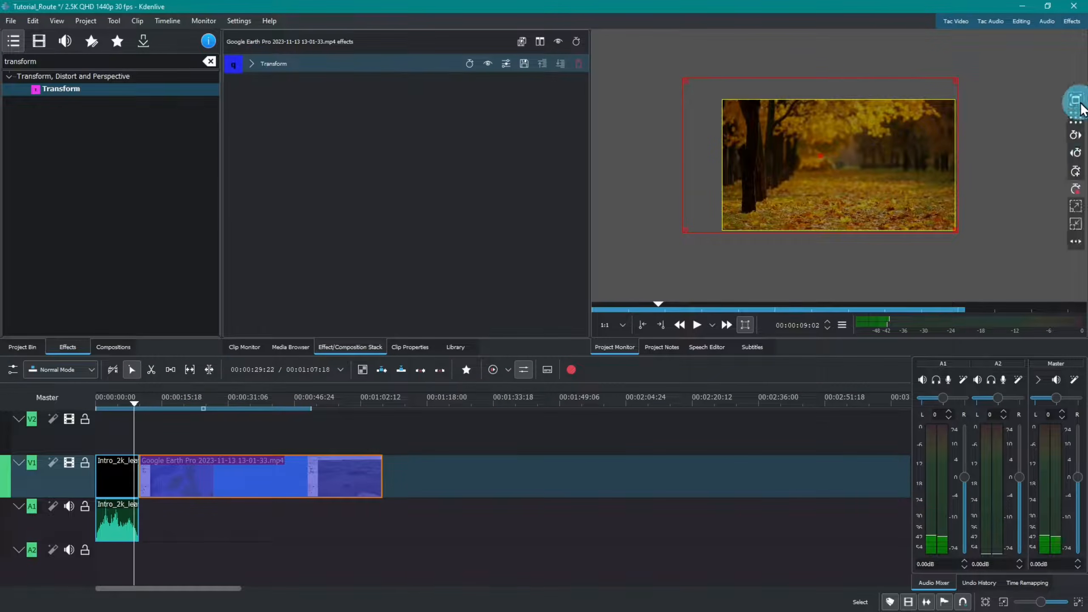
{"action": "left_click", "coordinate": [1076, 208]}
{"action": "left_click", "coordinate": [1076, 208]}
{"action": "left_click", "coordinate": [1076, 208]}
{"action": "left_click", "coordinate": [1076, 207]}
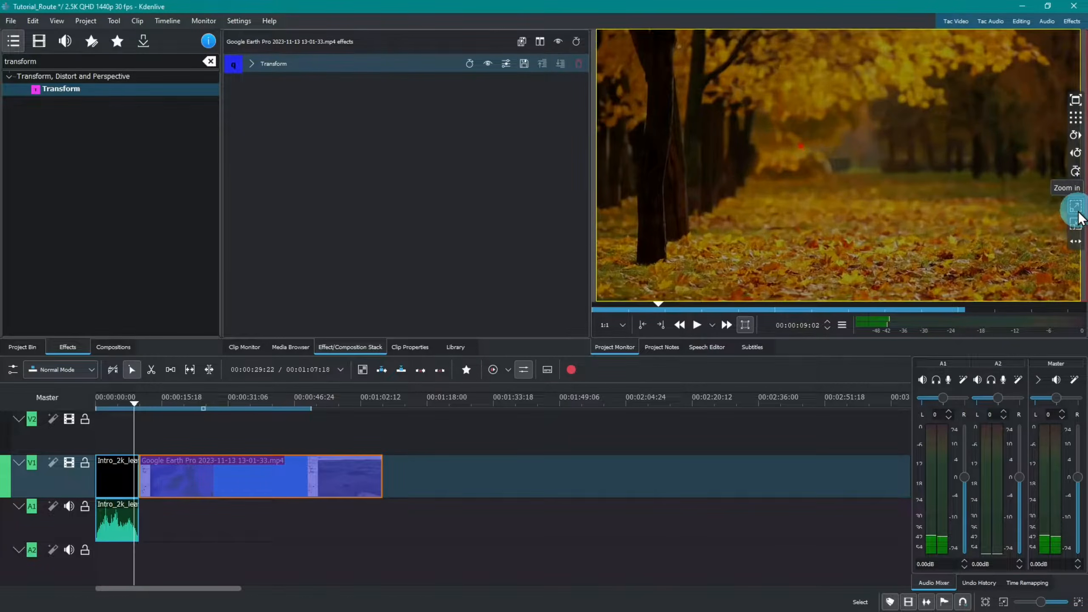
{"action": "left_click", "coordinate": [104, 462]}
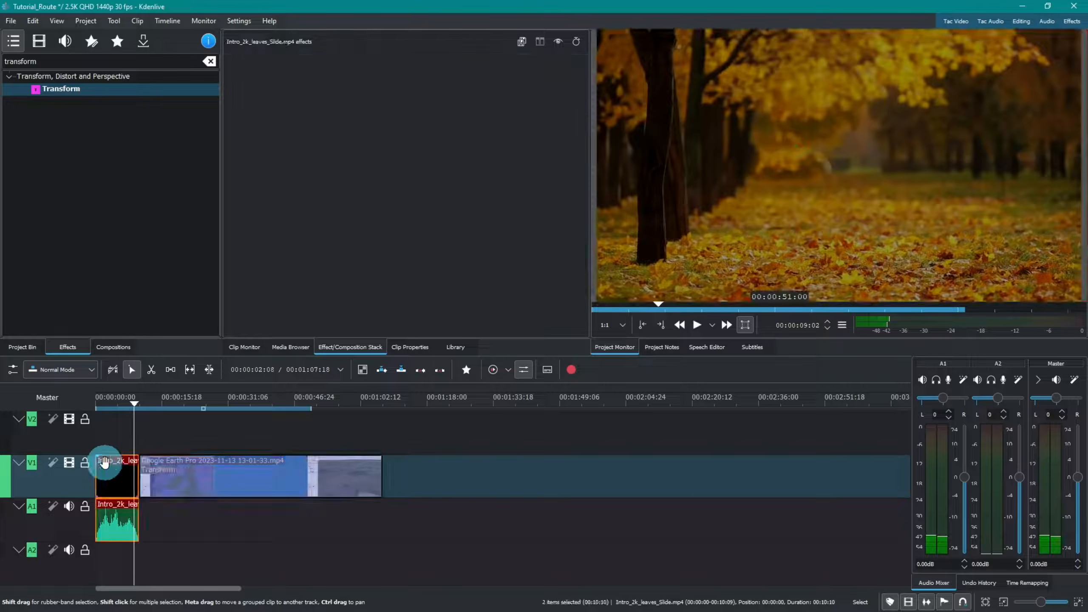
{"action": "key", "text": "space"}
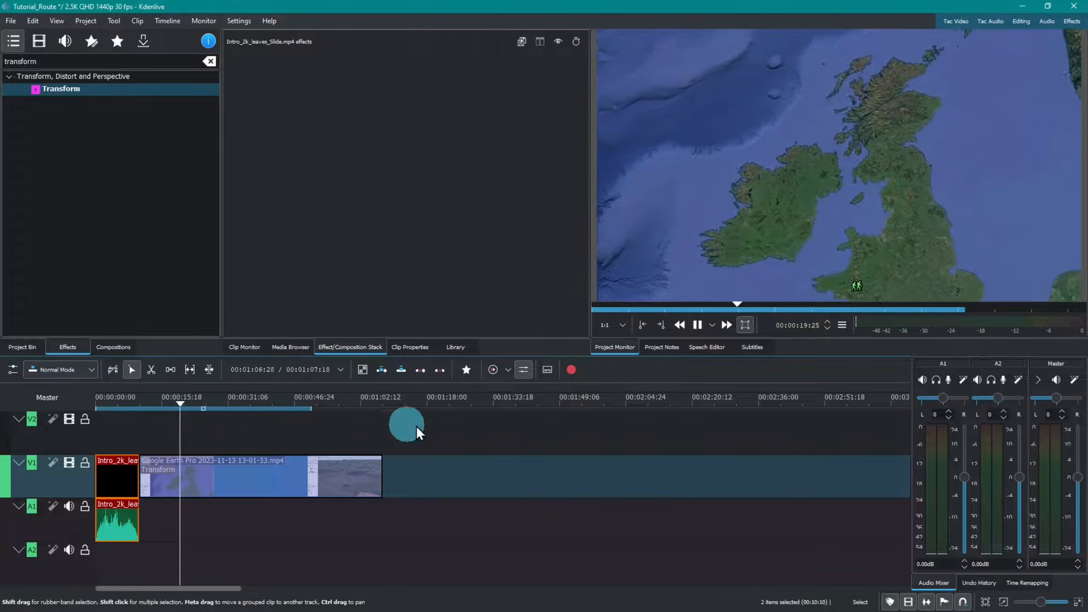
{"action": "key", "text": "space"}
- Split the Google Earth clip on V1 at 00:00:18:04
{"action": "left_click_drag", "start_coordinate": [183, 405], "coordinate": [172, 385]}
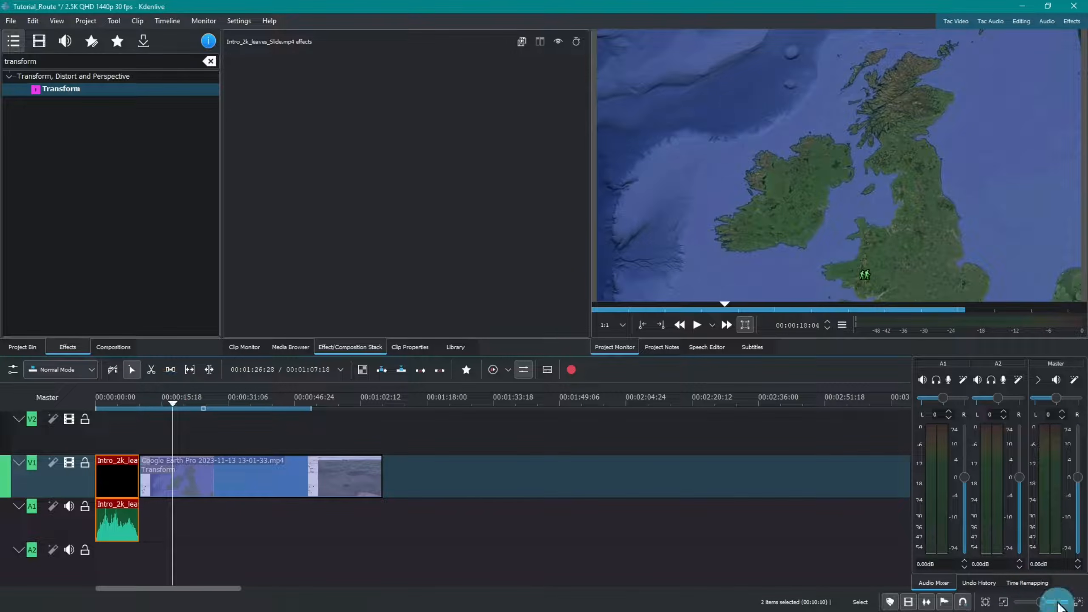
{"action": "left_click", "coordinate": [985, 602]}
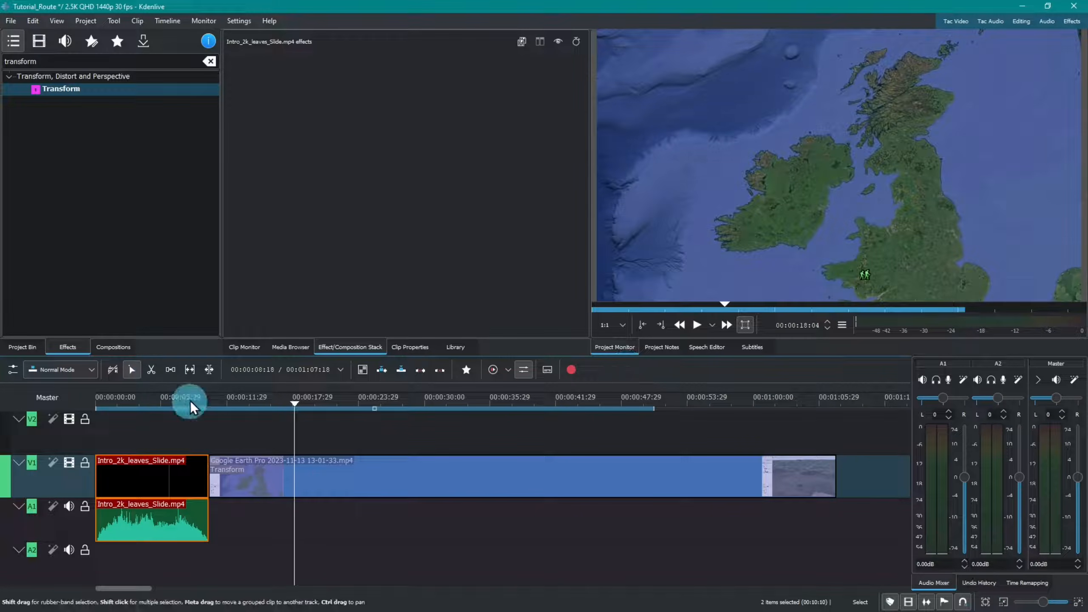
{"action": "left_click", "coordinate": [151, 371]}
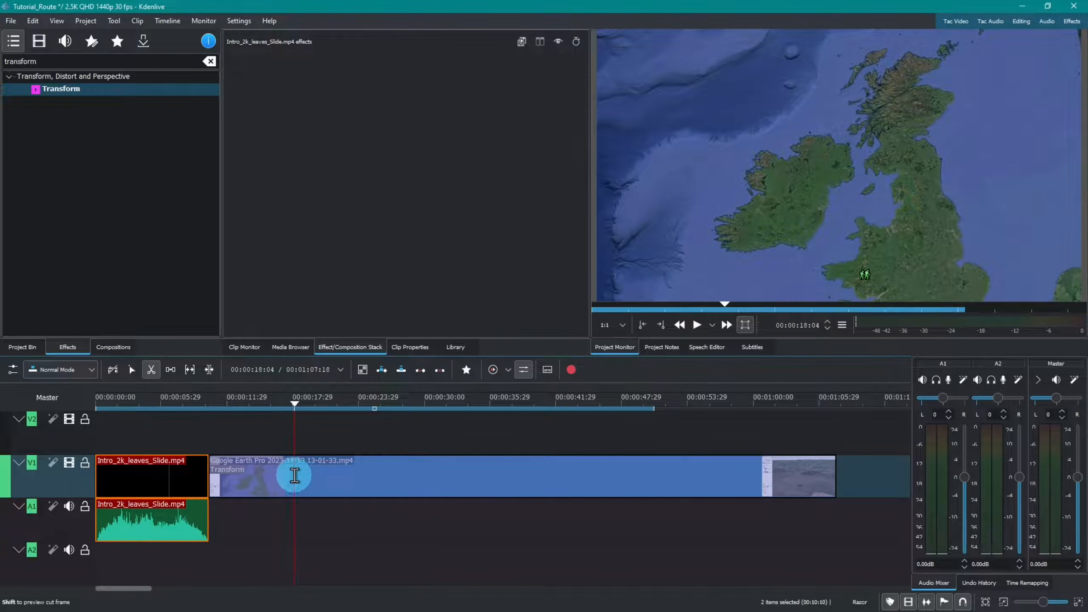
{"action": "left_click", "coordinate": [293, 479]}
{"action": "left_click", "coordinate": [132, 370]}
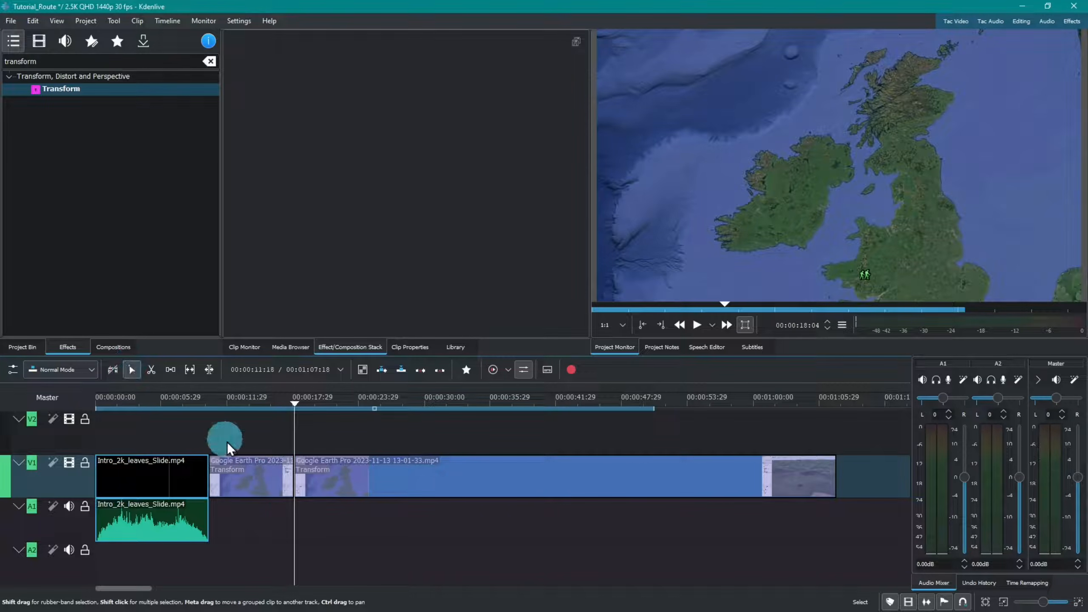
- Delete the Google Earth piece before the cut and remove the empty space it leaves on V1
{"action": "left_click", "coordinate": [250, 477]}
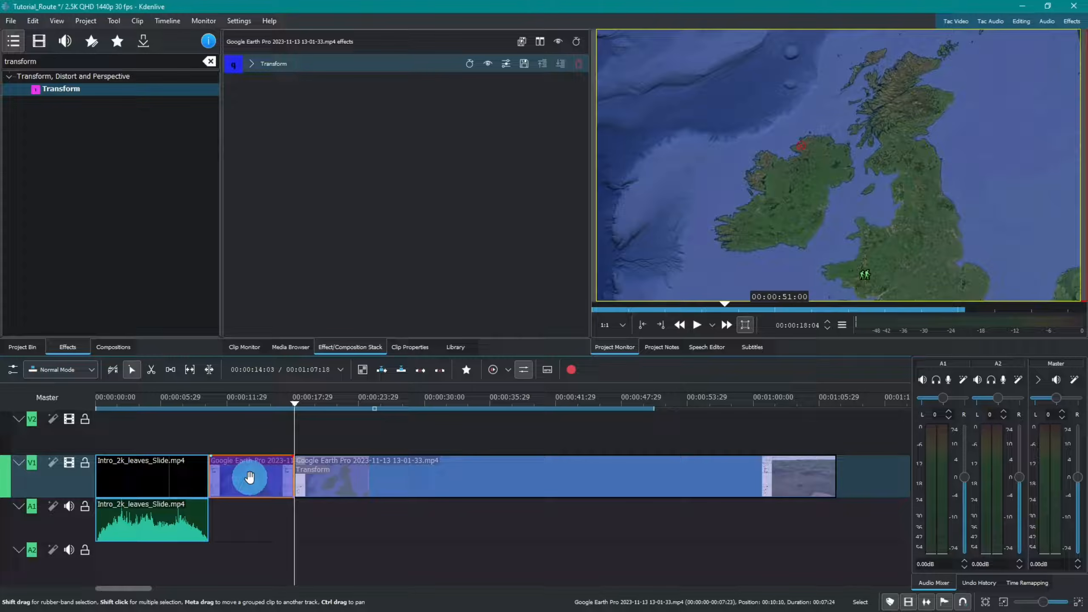
{"action": "key", "text": "Delete"}
{"action": "right_click", "coordinate": [250, 479]}
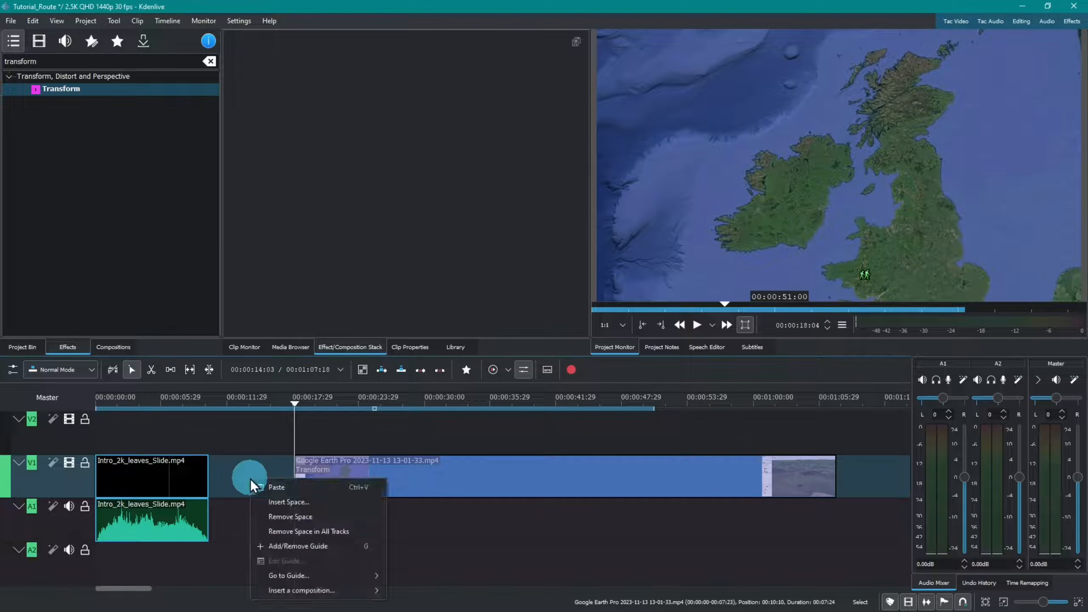
{"action": "left_click", "coordinate": [290, 517]}
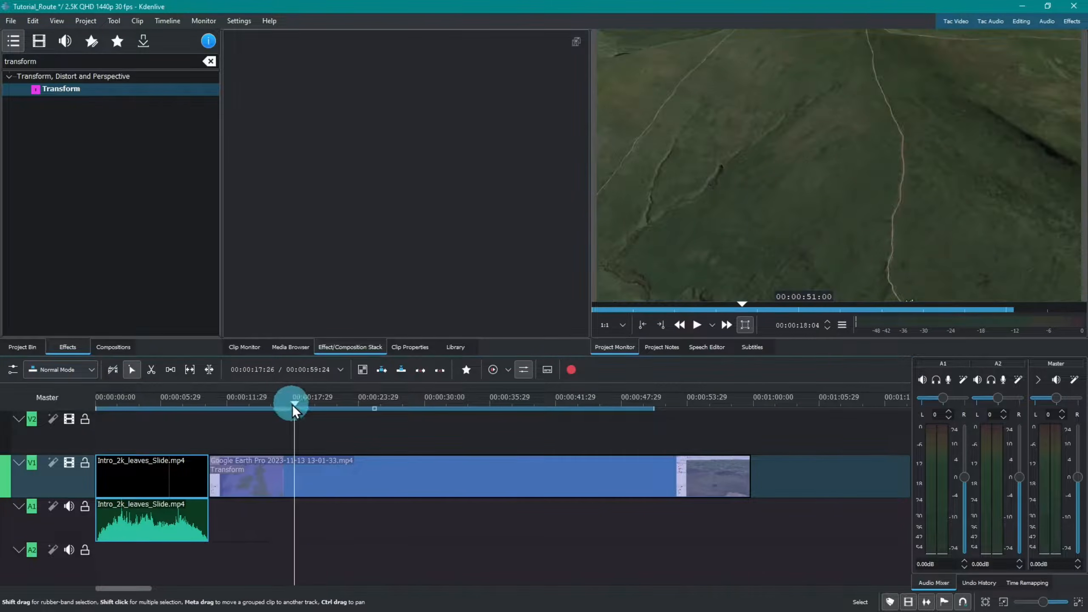
- Split the Google Earth clip at 00:00:30:08 and move its second part to about 00:00:43:24 on V1, opening a gap
{"action": "left_click_drag", "start_coordinate": [293, 404], "coordinate": [428, 405]}
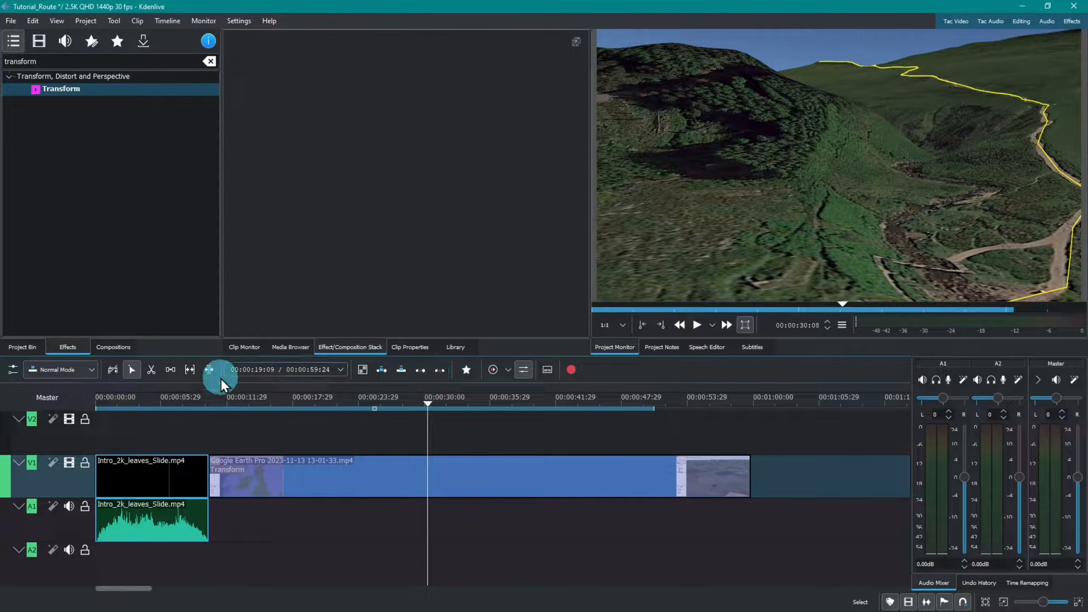
{"action": "left_click", "coordinate": [150, 370]}
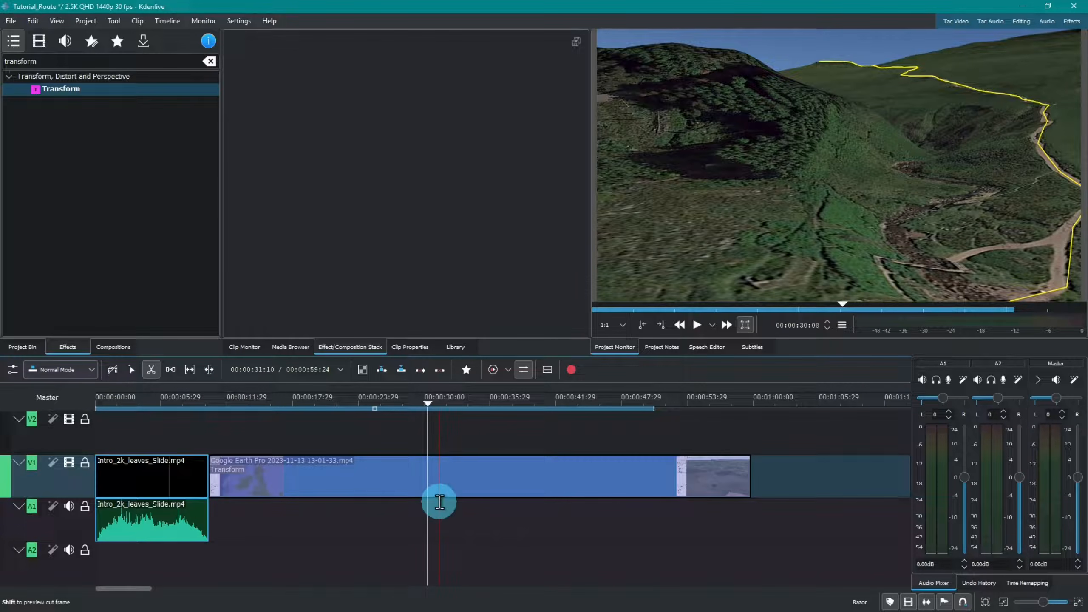
{"action": "left_click", "coordinate": [425, 477]}
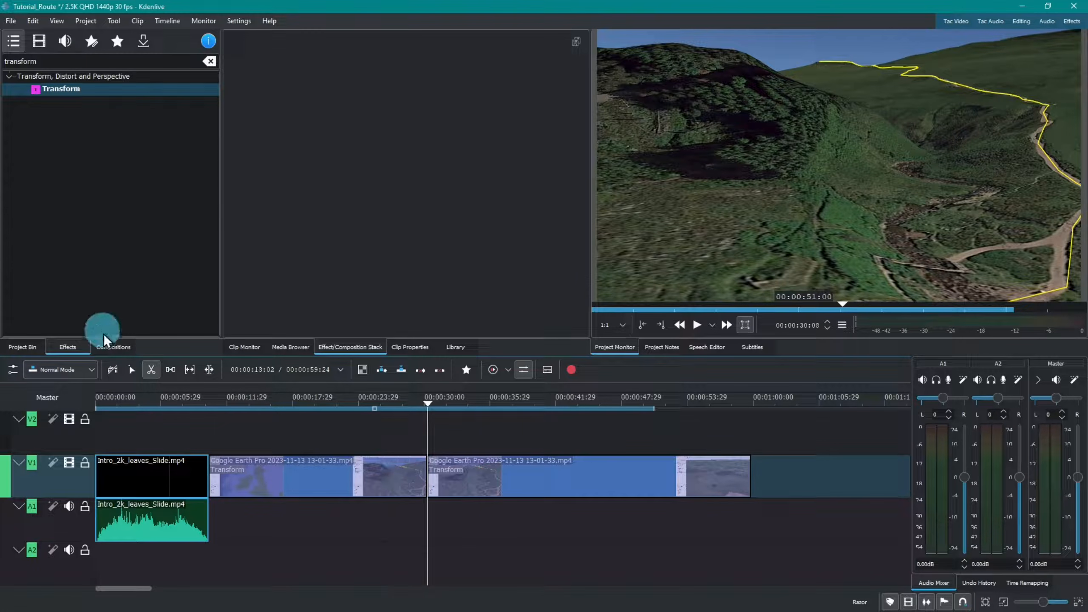
{"action": "left_click", "coordinate": [130, 370]}
{"action": "left_click_drag", "start_coordinate": [554, 479], "coordinate": [703, 489]}
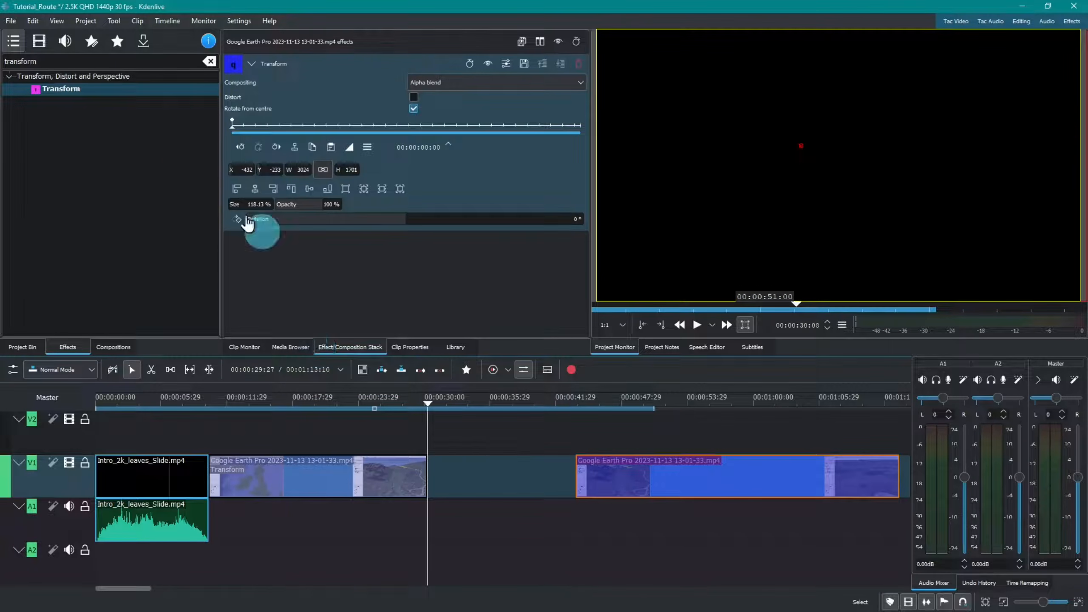
- Import at_the_top.jpg, mid_view.jpg, near_the_top.jpg and start_bridge.jpg from the Media Images folder into the 01 Images bin folder
{"action": "left_click", "coordinate": [27, 347]}
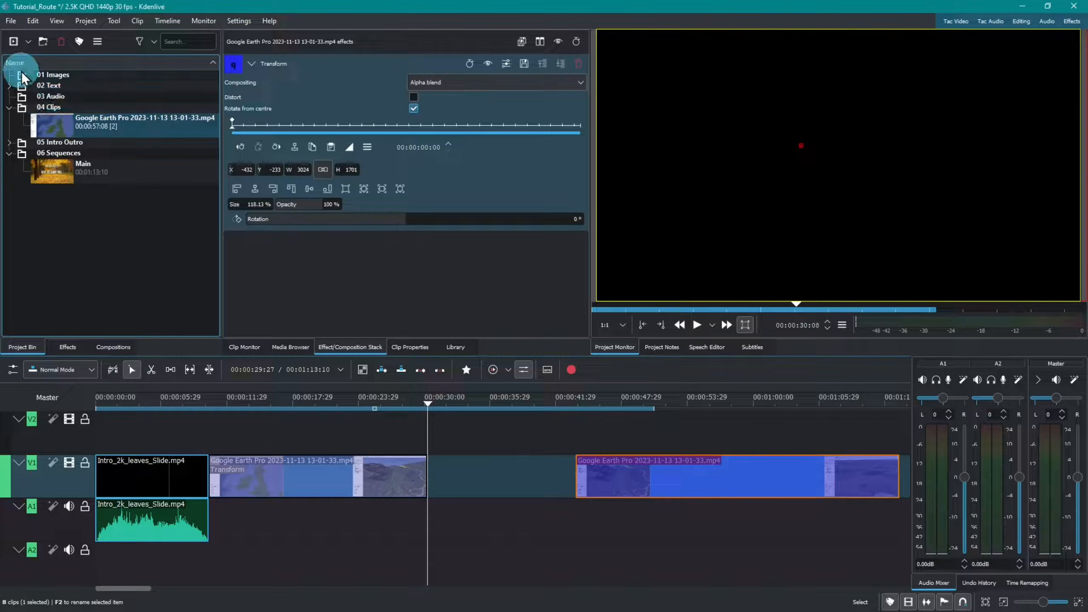
{"action": "left_click", "coordinate": [284, 348]}
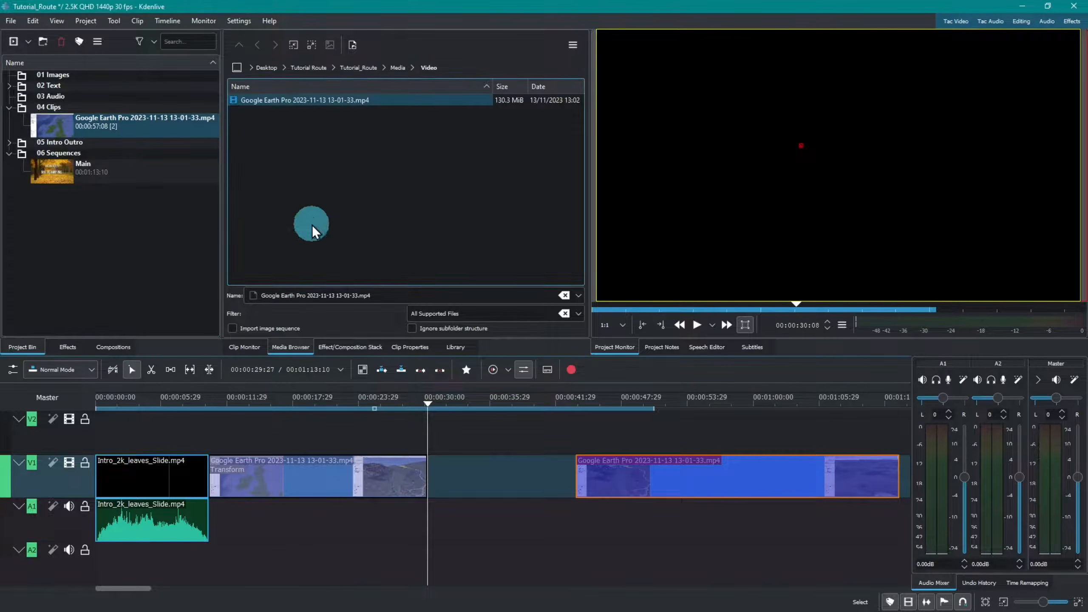
{"action": "left_click", "coordinate": [398, 70]}
{"action": "double_click", "coordinate": [263, 112]}
{"action": "left_click", "coordinate": [275, 123]}
{"action": "left_click", "coordinate": [266, 135]}
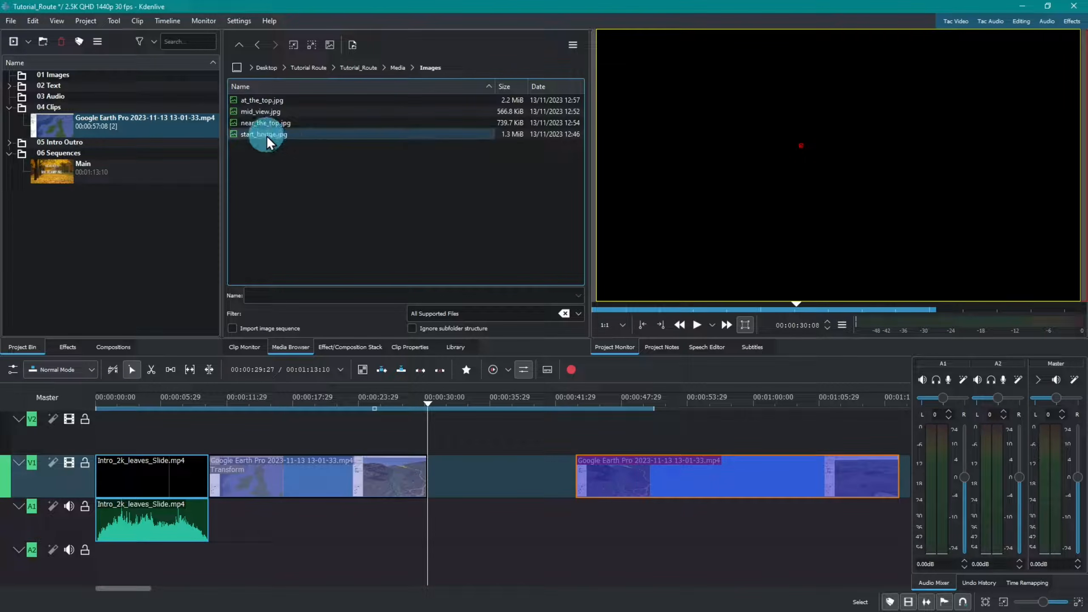
{"action": "left_click", "coordinate": [267, 136]}
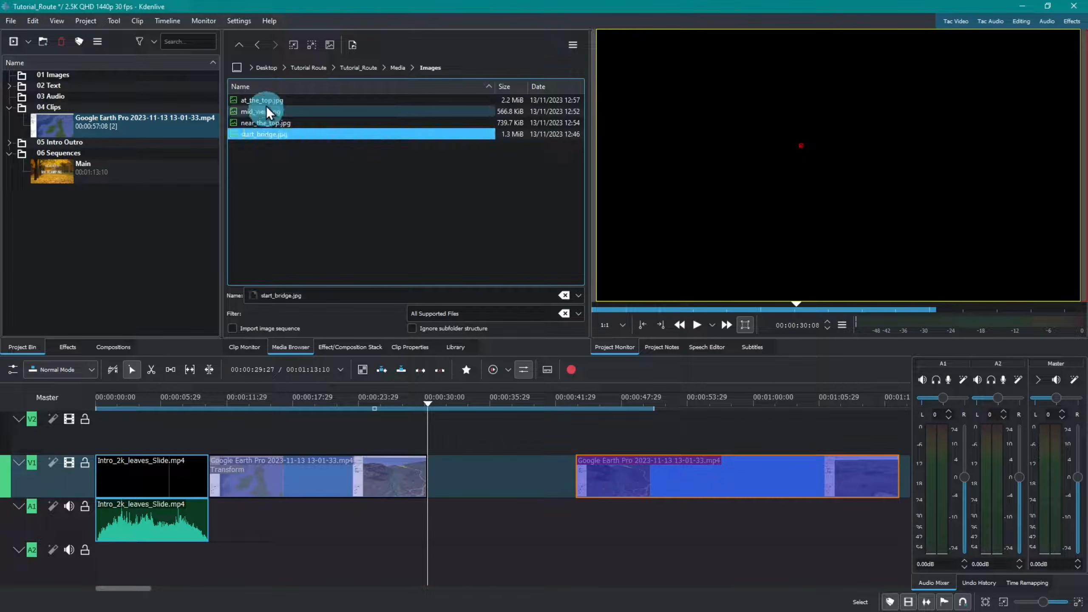
{"action": "left_click", "coordinate": [266, 104], "text": "shift"}
{"action": "left_click_drag", "start_coordinate": [276, 100], "coordinate": [125, 75]}
{"action": "left_click", "coordinate": [9, 74]}
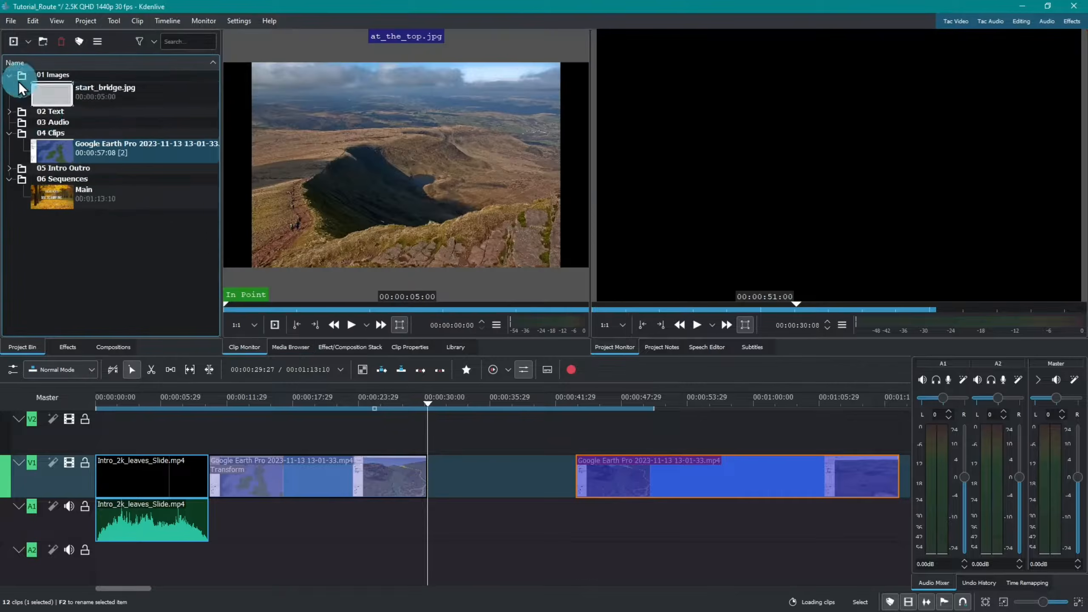
- Place start_bridge.jpg on V1 at 00:00:30:08, directly after the first Google Earth piece, and play it through
{"action": "left_click_drag", "start_coordinate": [55, 168], "coordinate": [425, 482]}
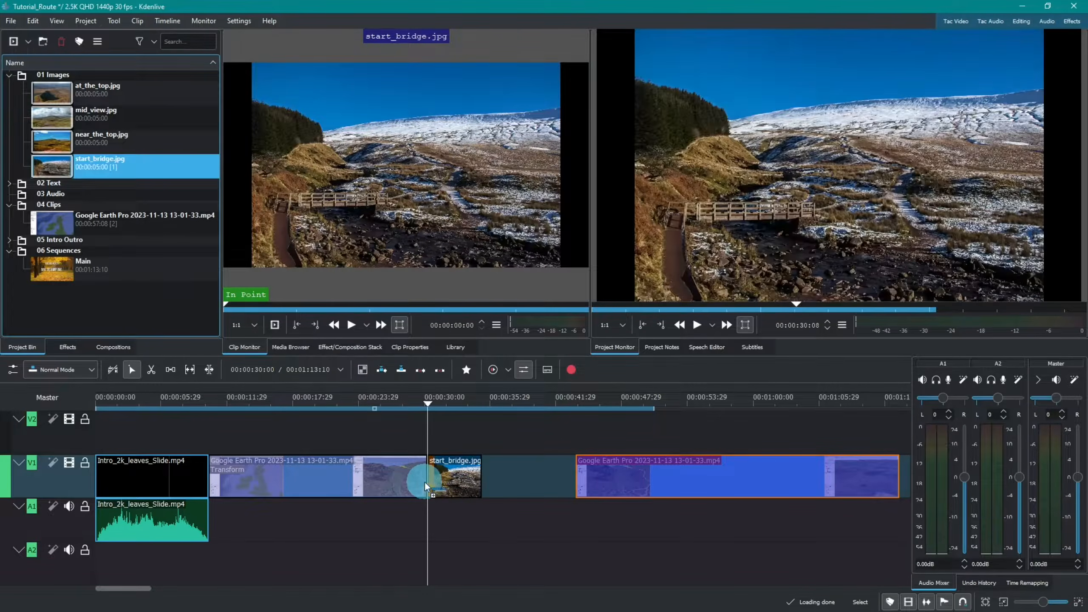
{"action": "left_click", "coordinate": [418, 403]}
{"action": "key", "text": "space"}
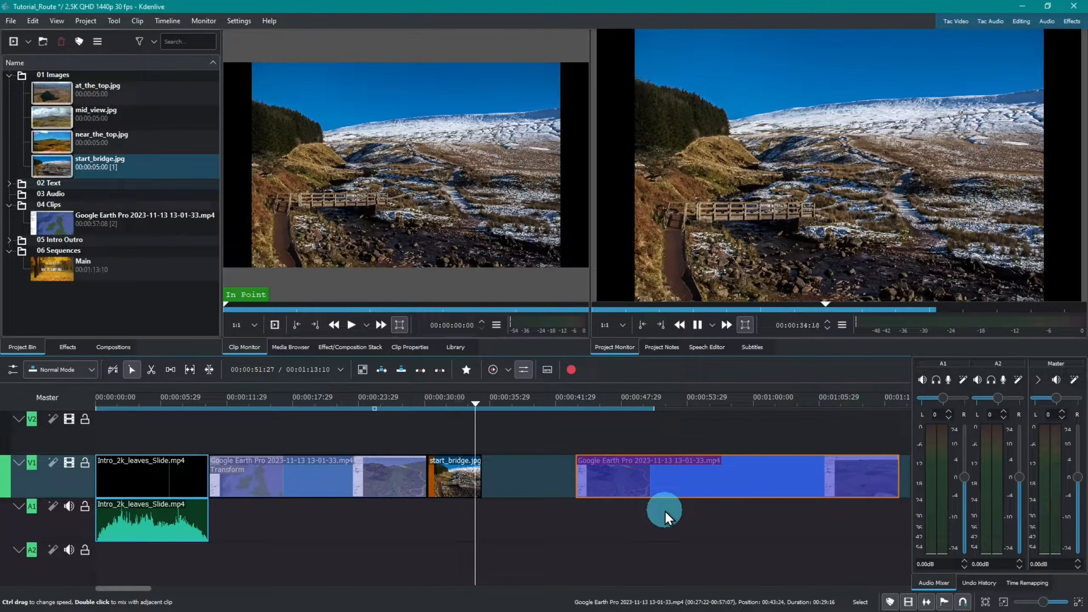
{"action": "key", "text": "space"}
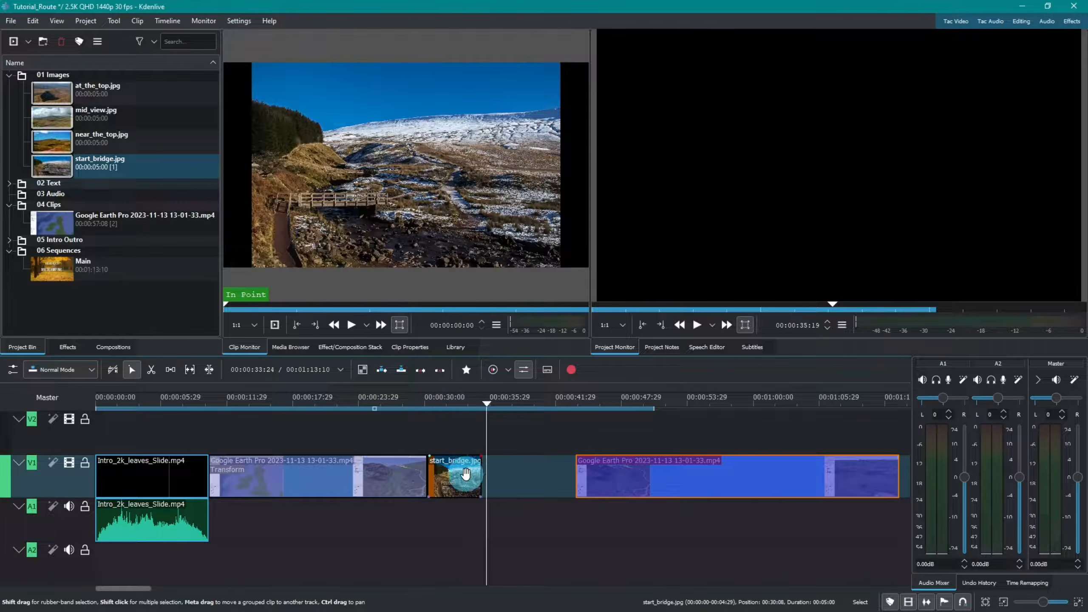
- Trim the end of start_bridge.jpg on V1 to 00:00:33:23 and play the shortened image
{"action": "left_click", "coordinate": [483, 403]}
{"action": "left_click_drag", "start_coordinate": [483, 404], "coordinate": [466, 403]}
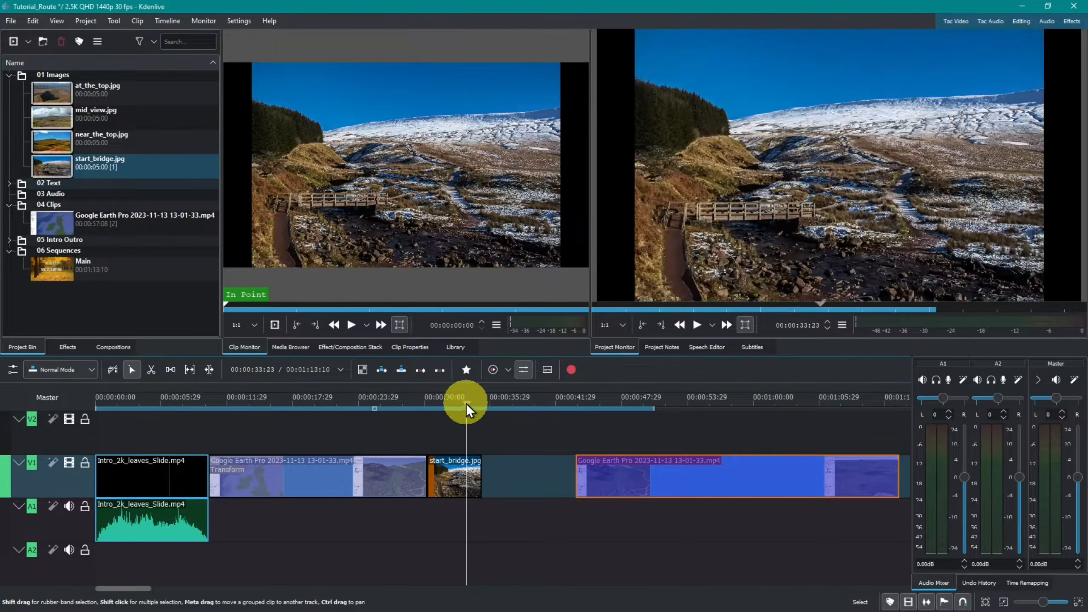
{"action": "left_click_drag", "start_coordinate": [481, 475], "coordinate": [466, 474]}
{"action": "left_click_drag", "start_coordinate": [464, 405], "coordinate": [427, 407]}
{"action": "key", "text": "space"}
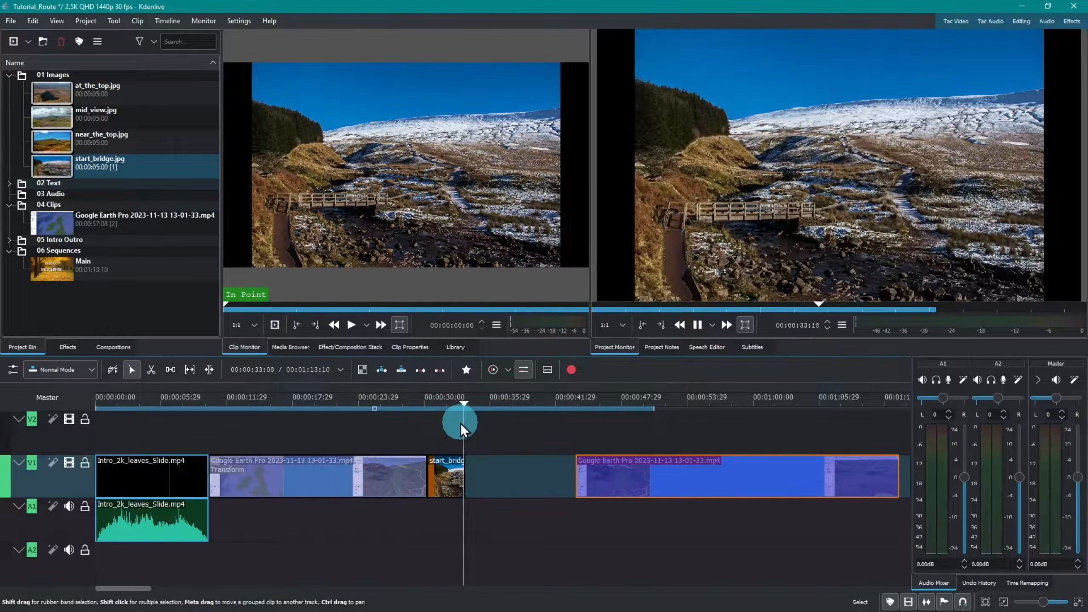
{"action": "left_click", "coordinate": [436, 470]}
- Add a Transform effect to start_bridge.jpg on V1 and enlarge the image to about 119.41 %, filling the frame
{"action": "left_click", "coordinate": [456, 413]}
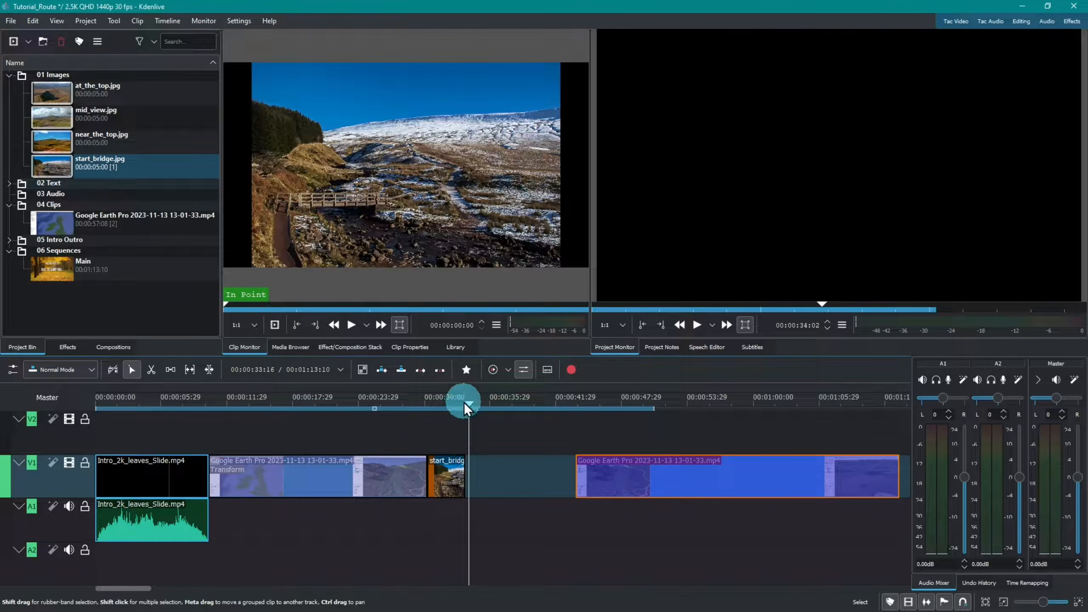
{"action": "right_click", "coordinate": [450, 477]}
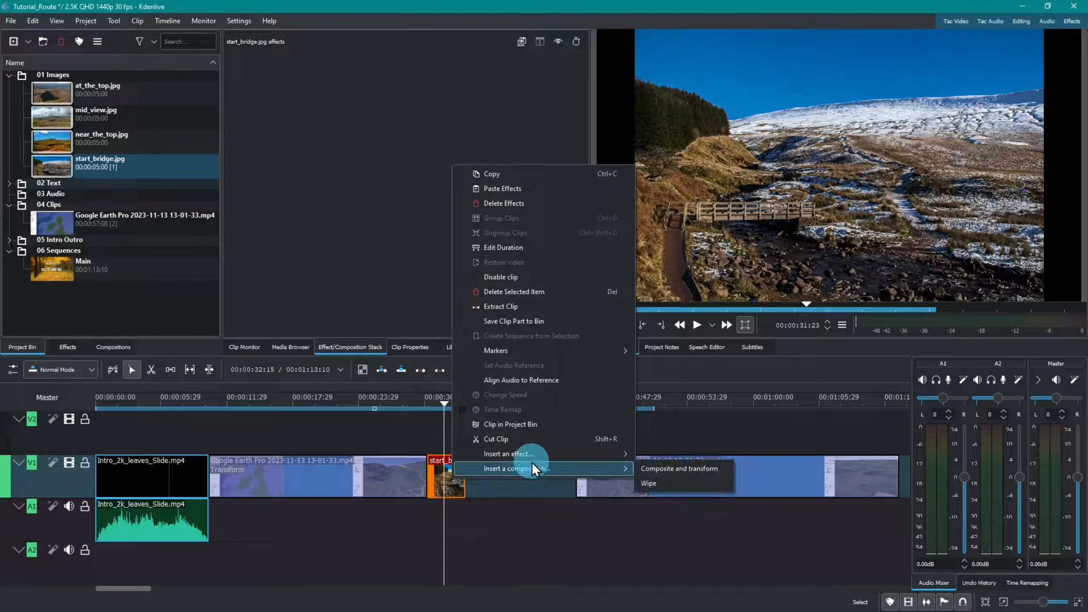
{"action": "mouse_move", "coordinate": [533, 456]}
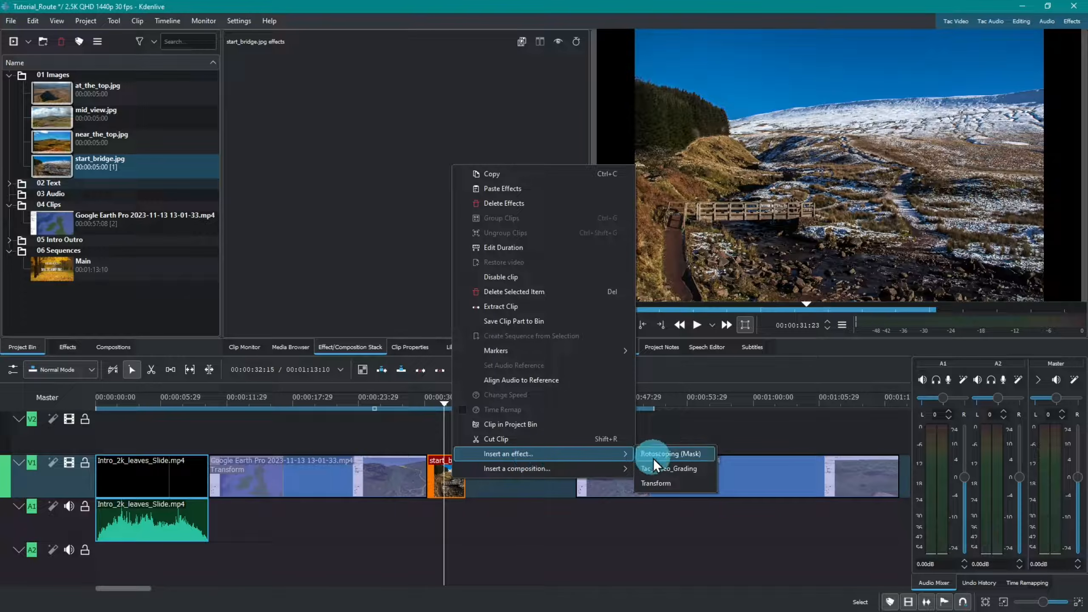
{"action": "left_click", "coordinate": [655, 482]}
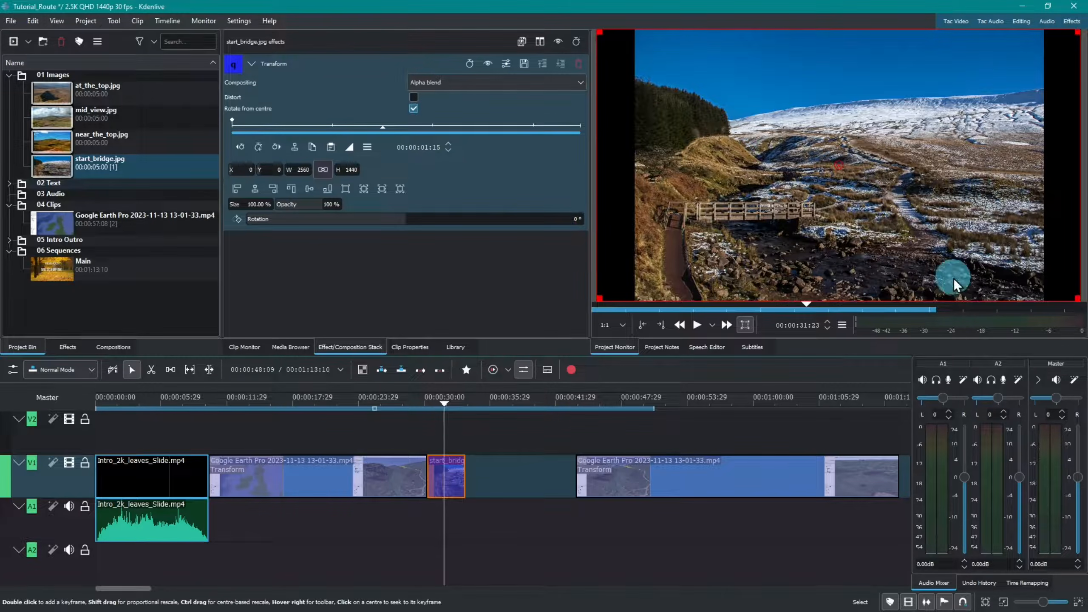
{"action": "mouse_move", "coordinate": [1068, 284]}
{"action": "left_click", "coordinate": [1075, 222]}
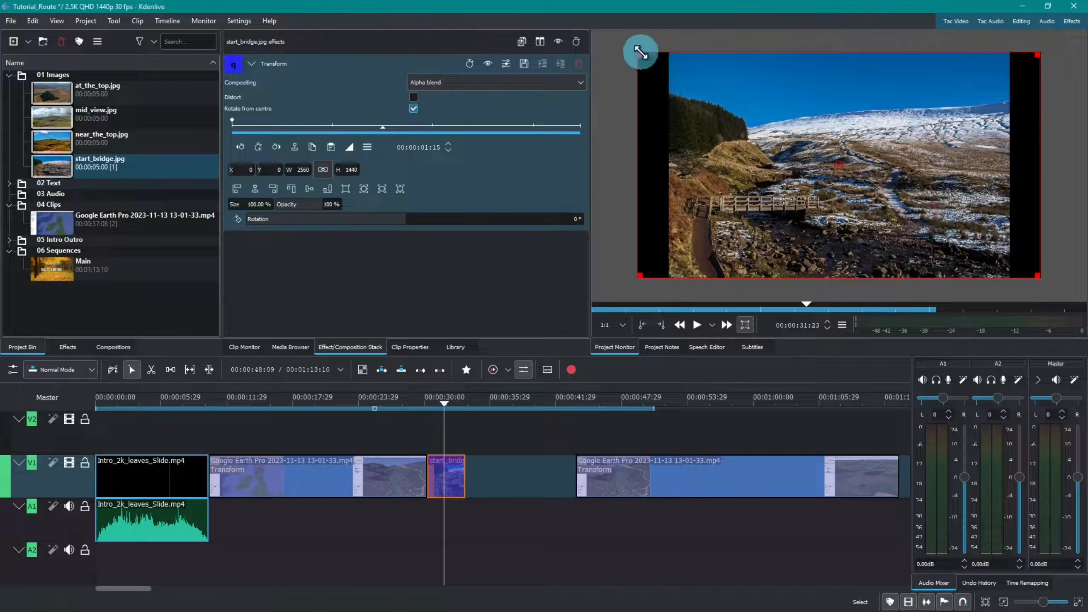
{"action": "left_click_drag", "start_coordinate": [640, 54], "coordinate": [602, 33]}
{"action": "left_click_drag", "start_coordinate": [1037, 276], "coordinate": [1077, 300]}
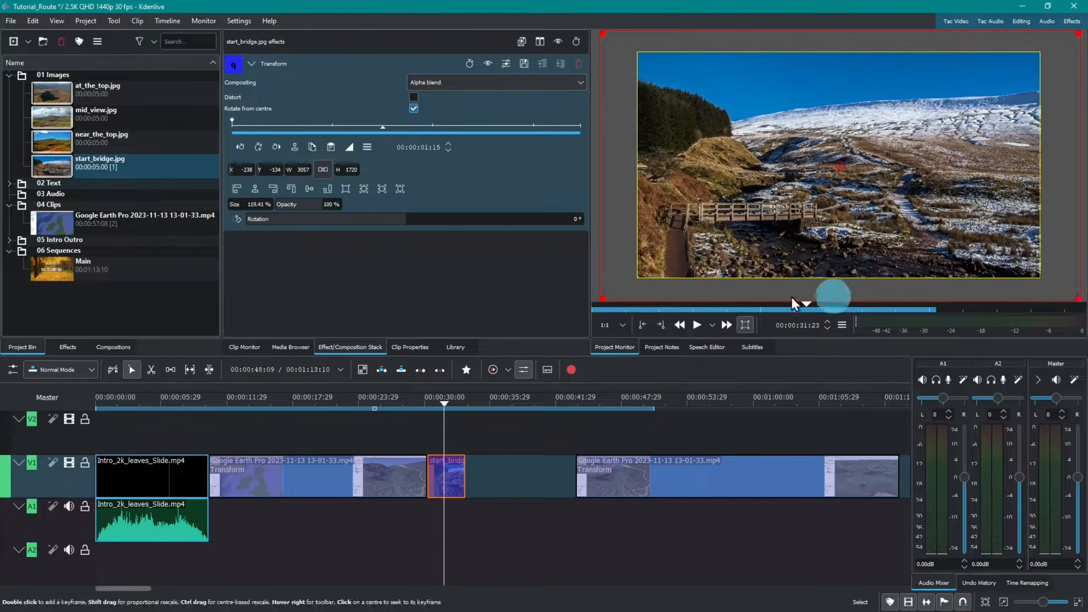
- Play the change from the first Google Earth piece to start_bridge.jpg
{"action": "left_click_drag", "start_coordinate": [444, 407], "coordinate": [402, 403]}
{"action": "left_click", "coordinate": [272, 480]}
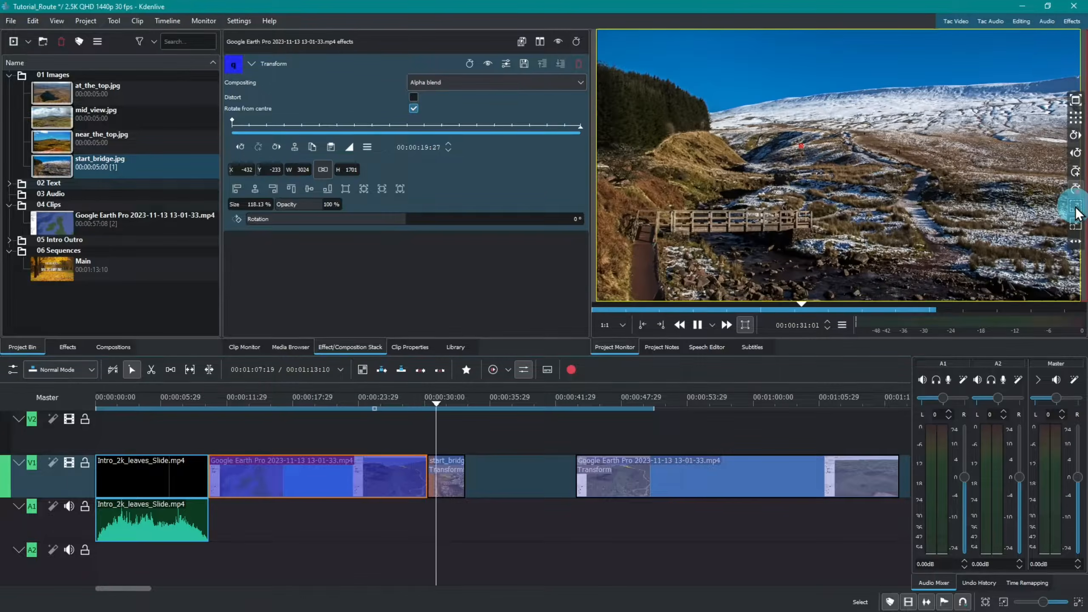
{"action": "key", "text": "space"}
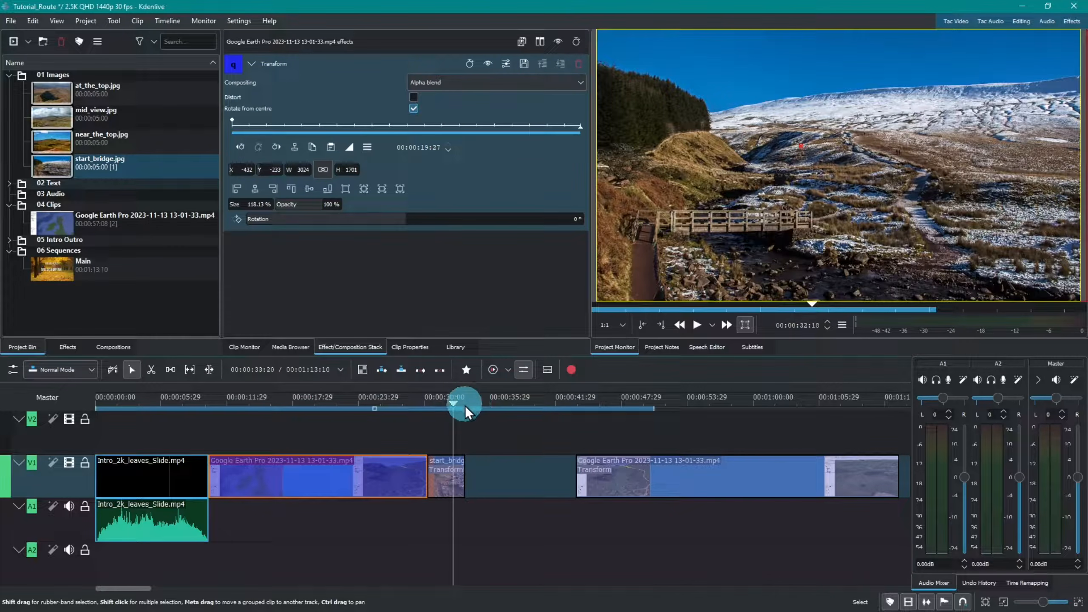
- Add an 11-frame fade-out to the first Google Earth piece and a short fade-in to start_bridge.jpg, and play the transition
{"action": "left_click_drag", "start_coordinate": [454, 405], "coordinate": [413, 400]}
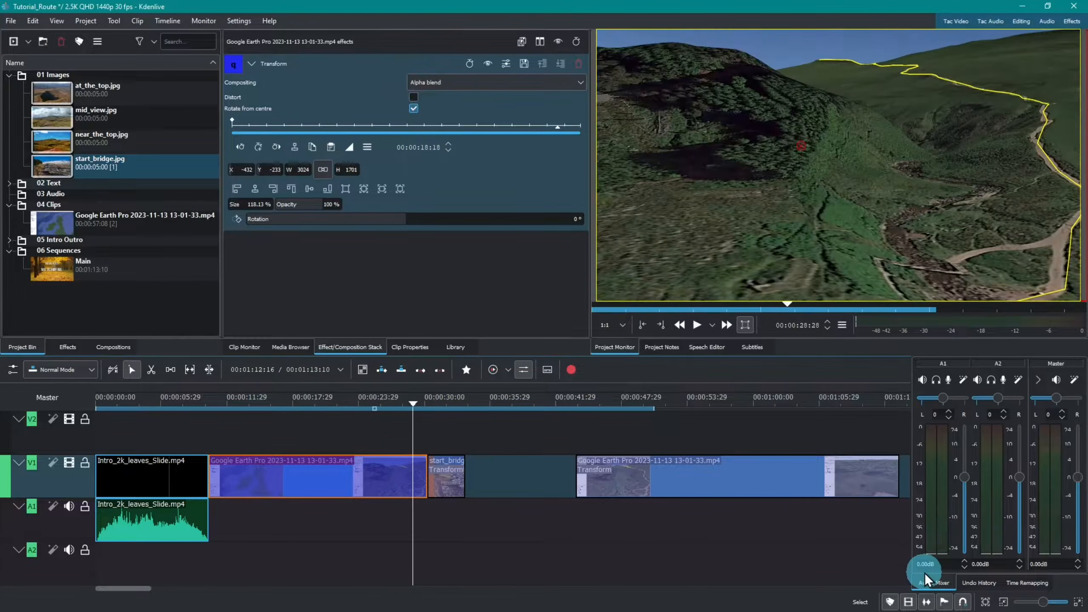
{"action": "left_click_drag", "start_coordinate": [1043, 606], "coordinate": [1055, 602]}
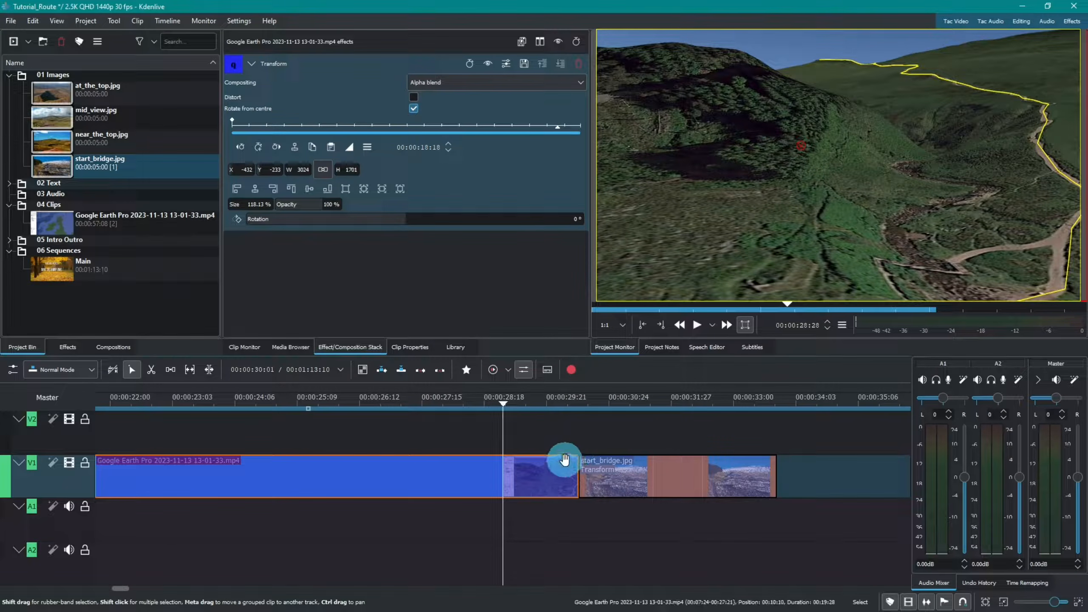
{"action": "mouse_move", "coordinate": [576, 463]}
{"action": "left_mouse_down"}
{"action": "mouse_move", "coordinate": [560, 464]}
{"action": "mouse_move", "coordinate": [593, 463]}
{"action": "left_mouse_up"}
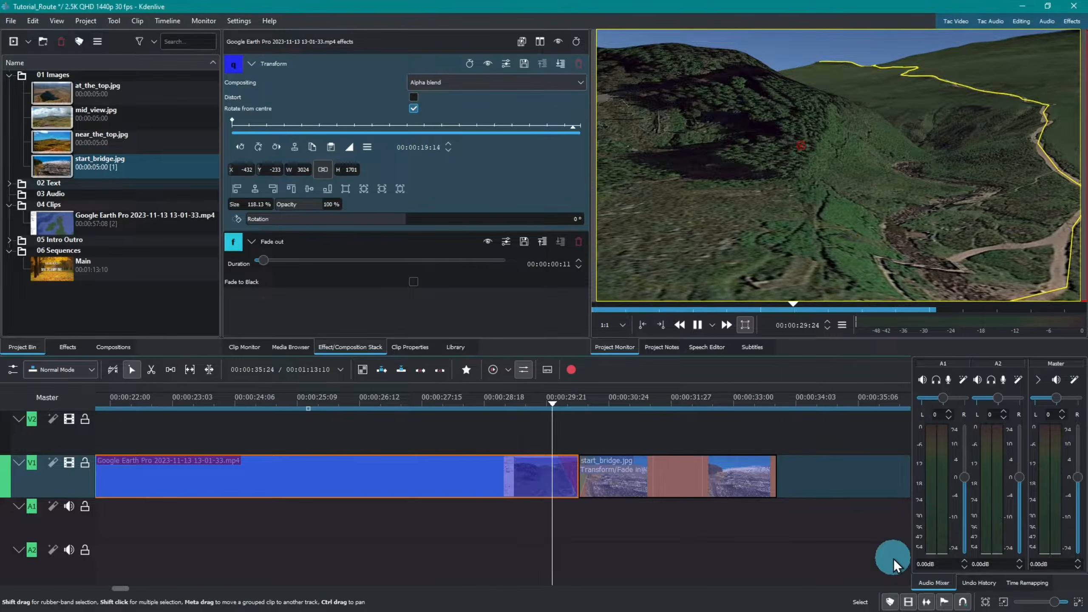
{"action": "key", "text": "space"}
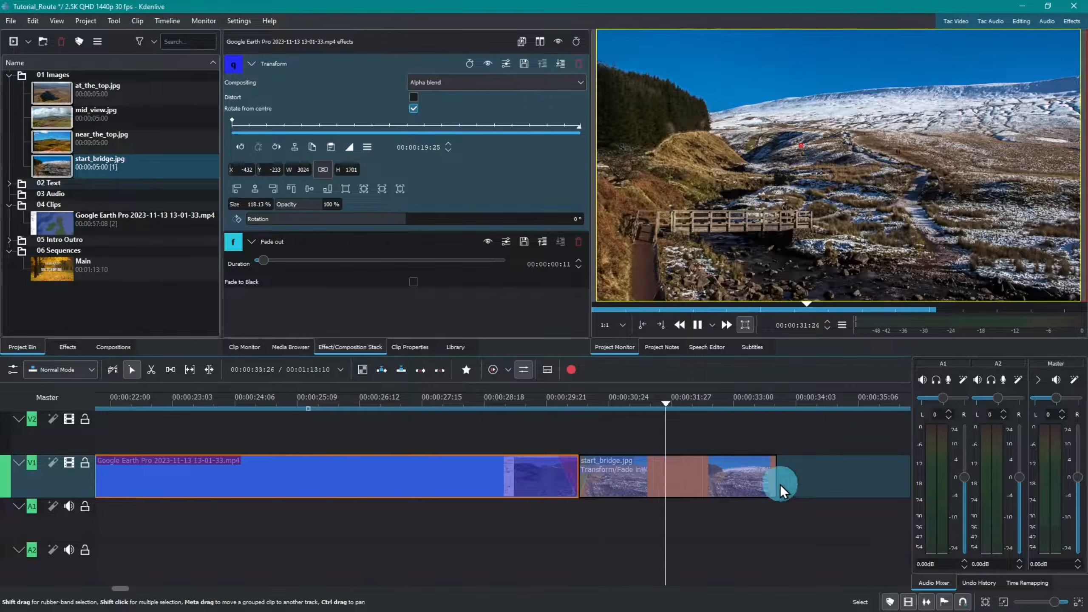
- Add a short fade-out to the end of start_bridge.jpg and remove the space after it on V1
{"action": "left_click_drag", "start_coordinate": [774, 462], "coordinate": [764, 465]}
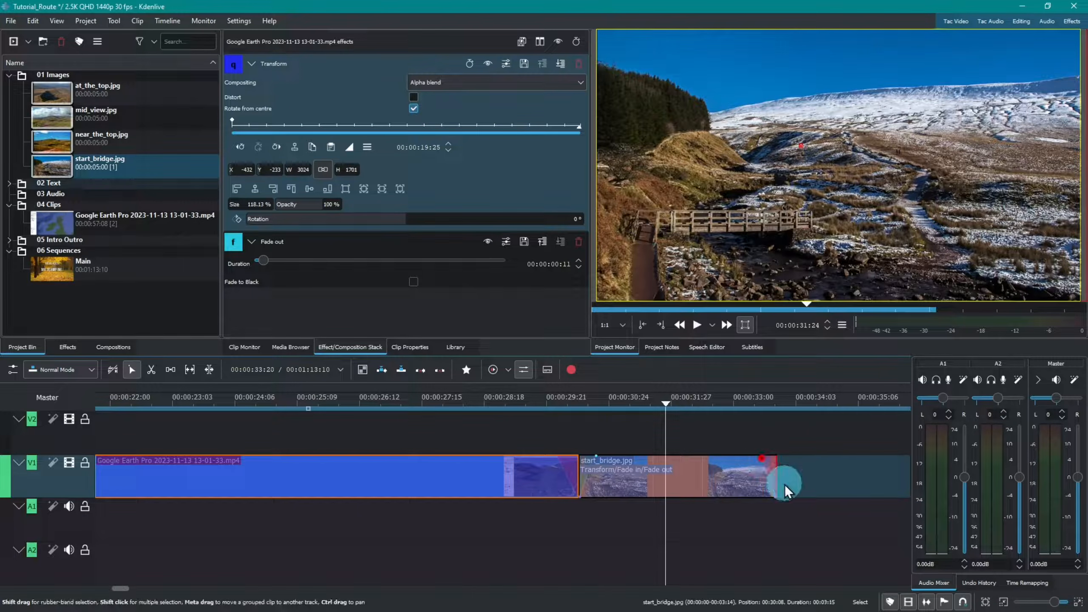
{"action": "right_click", "coordinate": [833, 475]}
{"action": "left_click", "coordinate": [857, 516]}
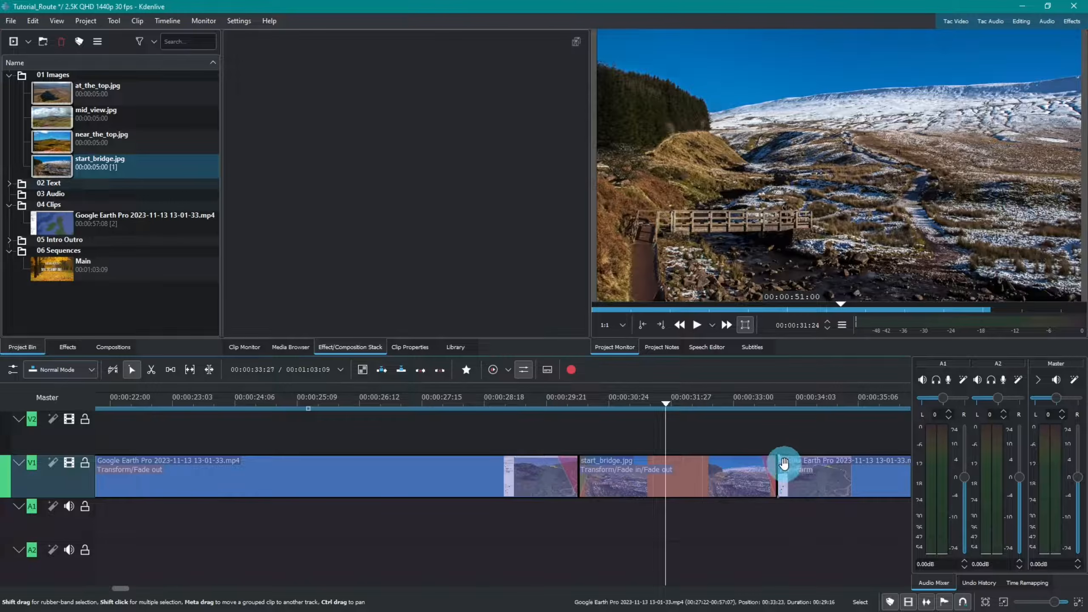
- Add an 11-frame fade-in to the Google Earth piece after start_bridge.jpg and play the sequence on to about 00:00:43:23
{"action": "left_click_drag", "start_coordinate": [782, 463], "coordinate": [796, 465]}
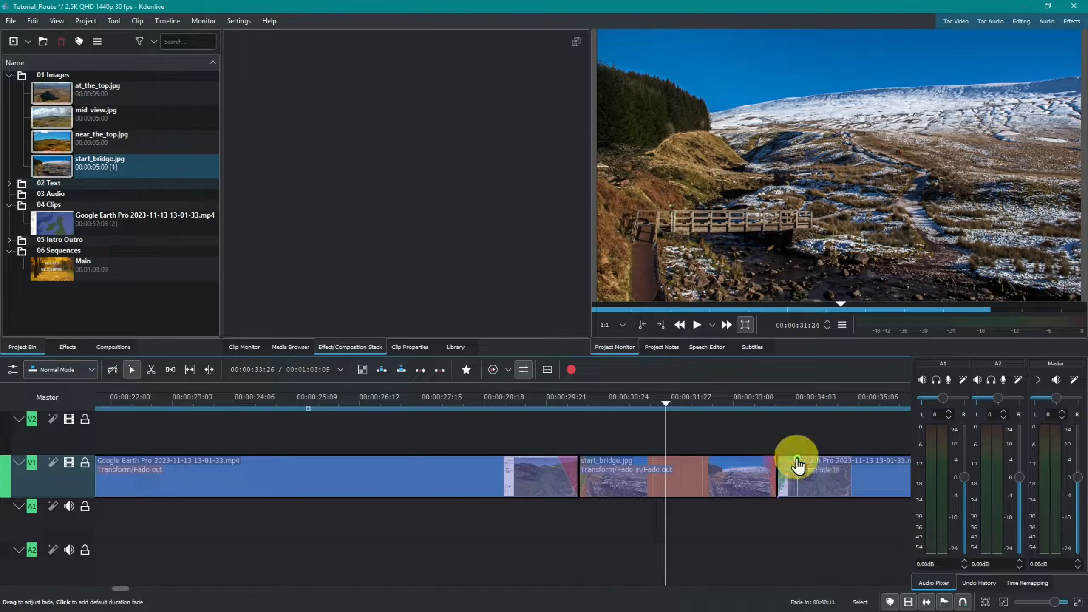
{"action": "key", "text": "space"}
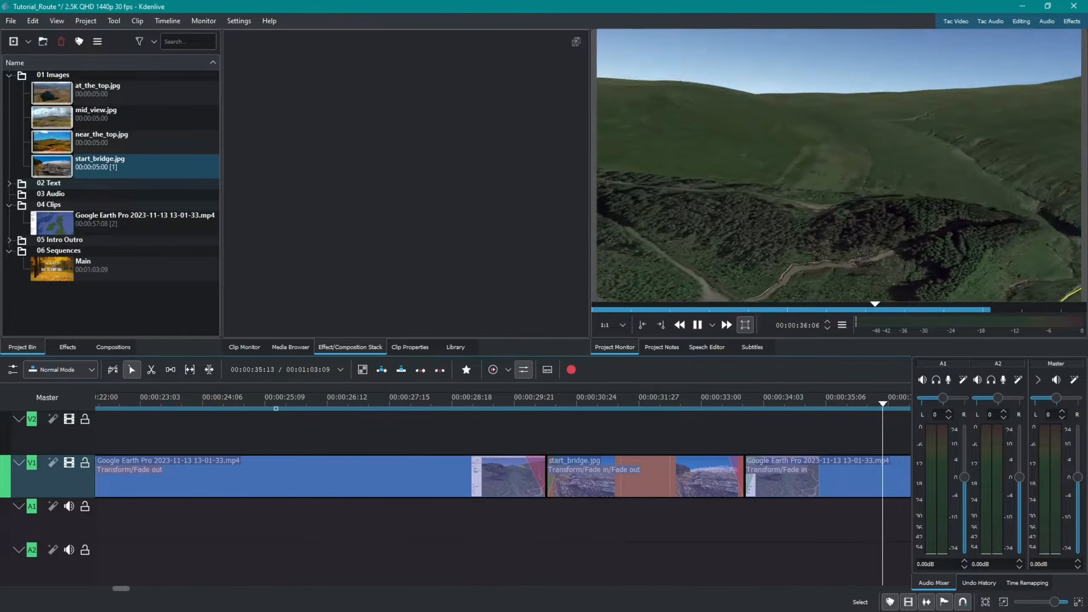
{"action": "left_click", "coordinate": [1048, 604]}
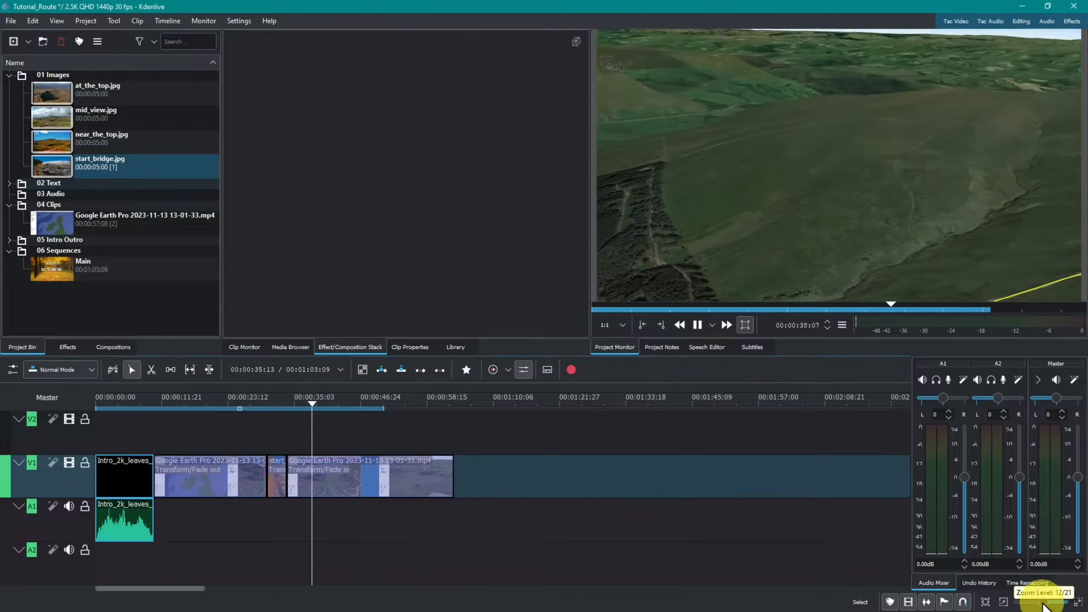
{"action": "left_click_drag", "start_coordinate": [1046, 602], "coordinate": [1049, 602]}
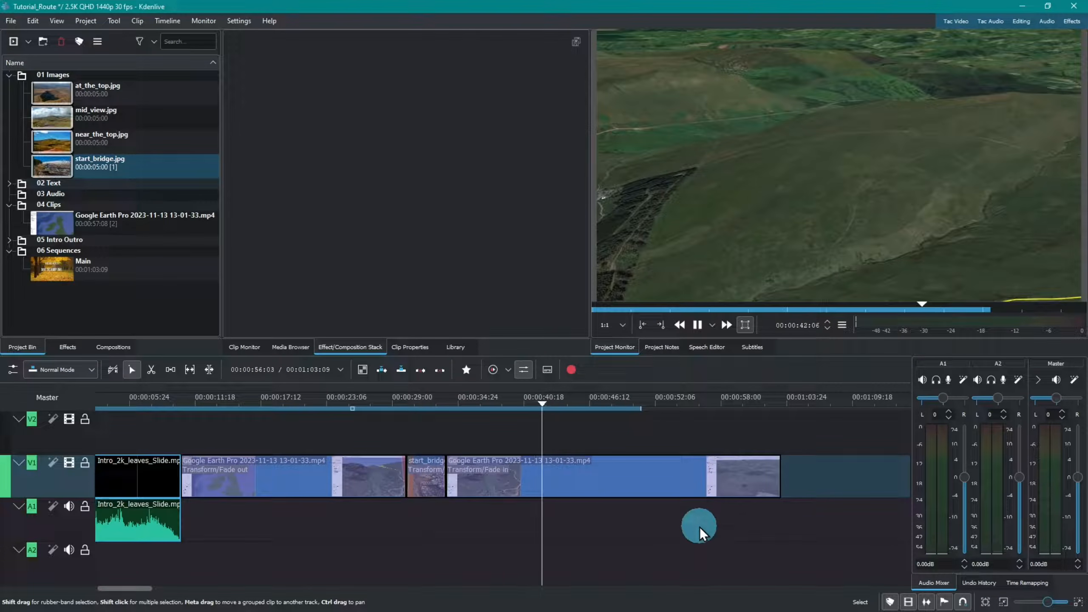
{"action": "key", "text": "space"}
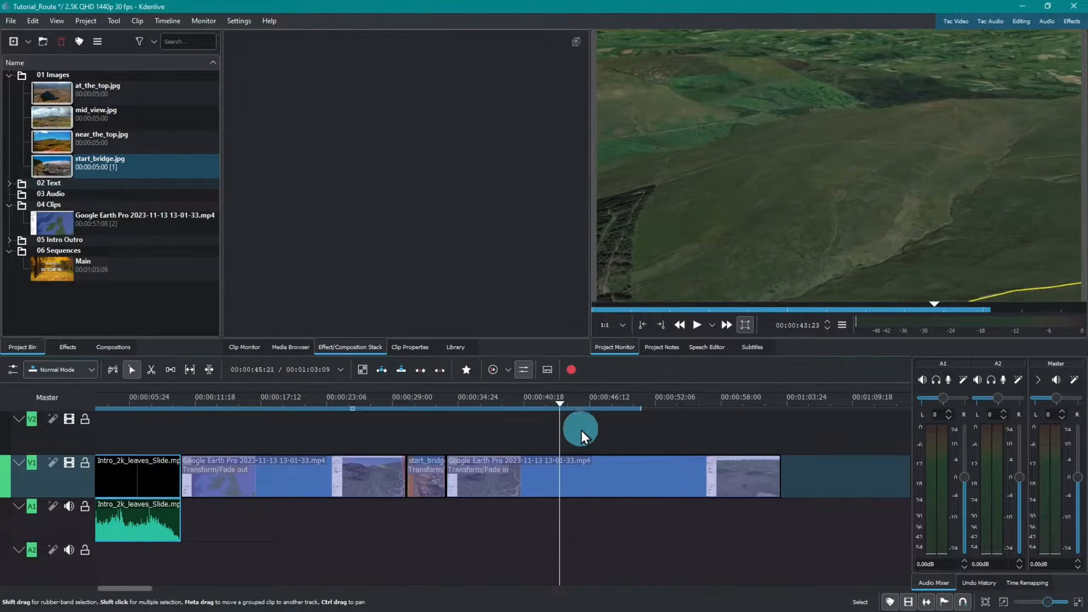
- Split the second Google Earth piece at about 00:00:40:24 and move its remainder to about 00:00:51:27 on V1, opening a gap
{"action": "left_click_drag", "start_coordinate": [560, 406], "coordinate": [525, 402]}
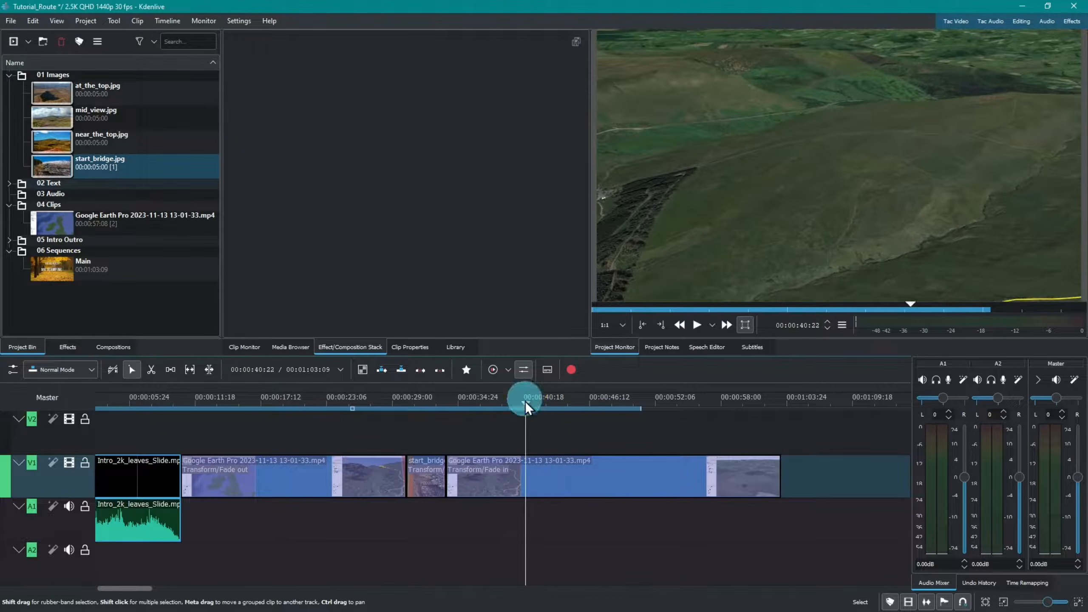
{"action": "left_click", "coordinate": [150, 371]}
{"action": "left_click", "coordinate": [527, 483]}
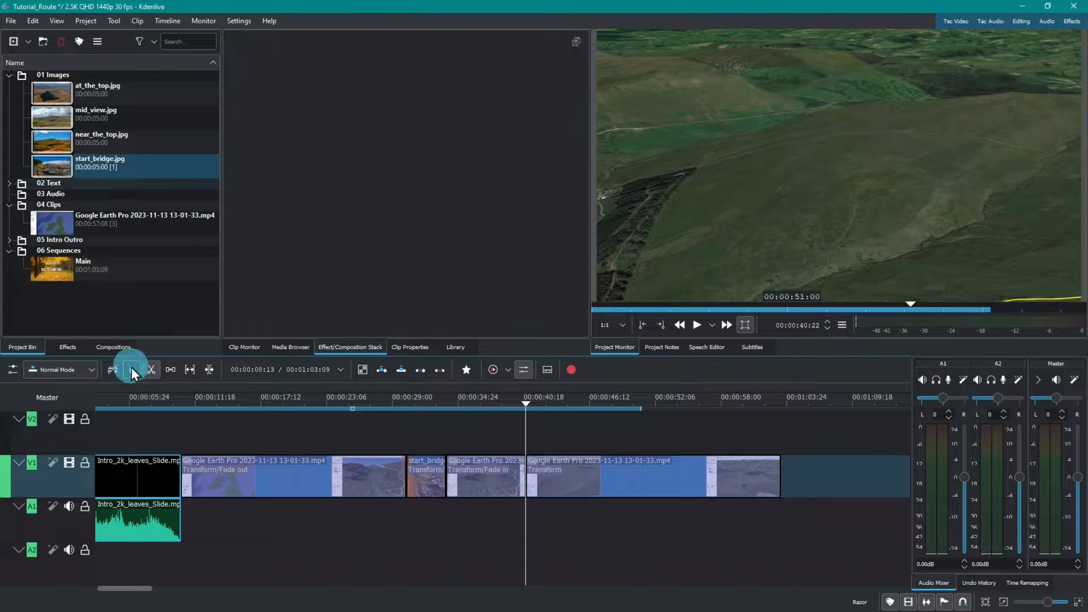
{"action": "left_click", "coordinate": [128, 375]}
{"action": "left_click_drag", "start_coordinate": [600, 484], "coordinate": [725, 484]}
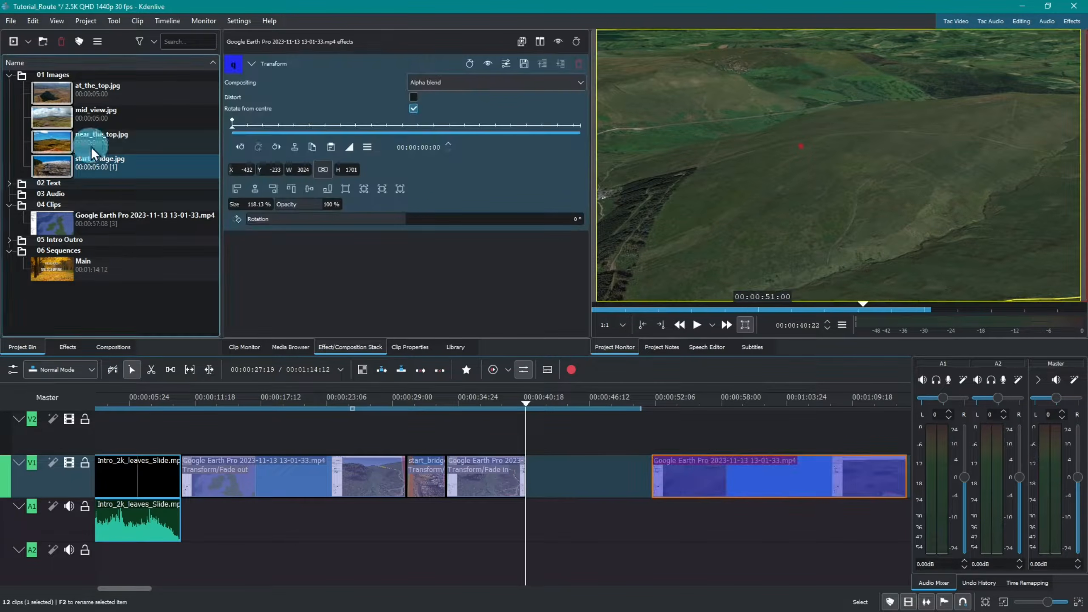
- Place mid_view.jpg on V1 at 00:00:40:24, directly after the cut, and trim its end to 00:00:43:28
{"action": "left_click_drag", "start_coordinate": [62, 124], "coordinate": [531, 480]}
{"action": "left_click_drag", "start_coordinate": [524, 414], "coordinate": [562, 407]}
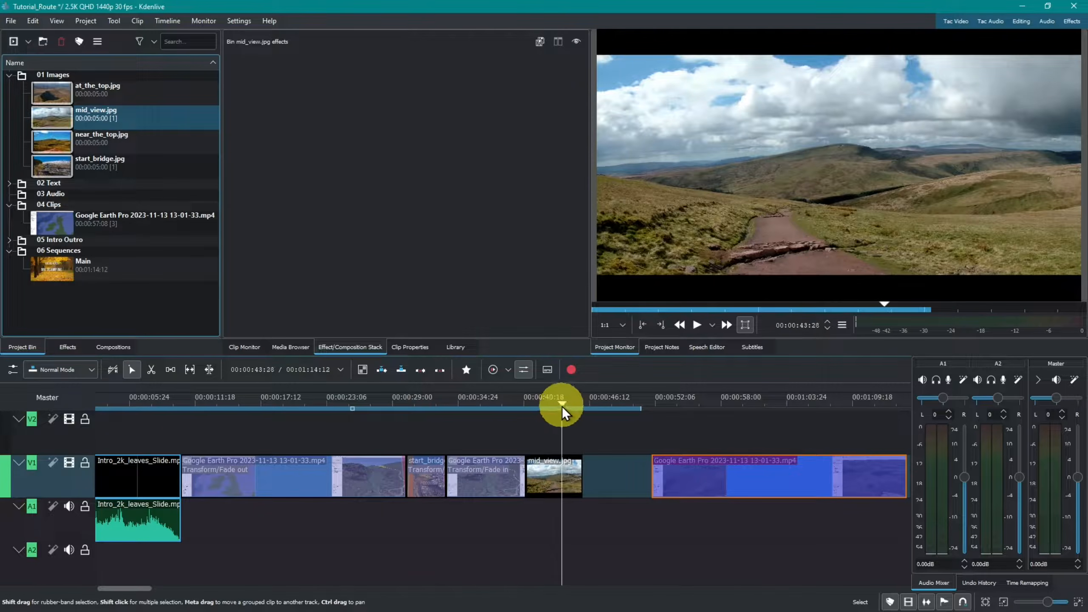
{"action": "left_click_drag", "start_coordinate": [581, 475], "coordinate": [561, 475]}
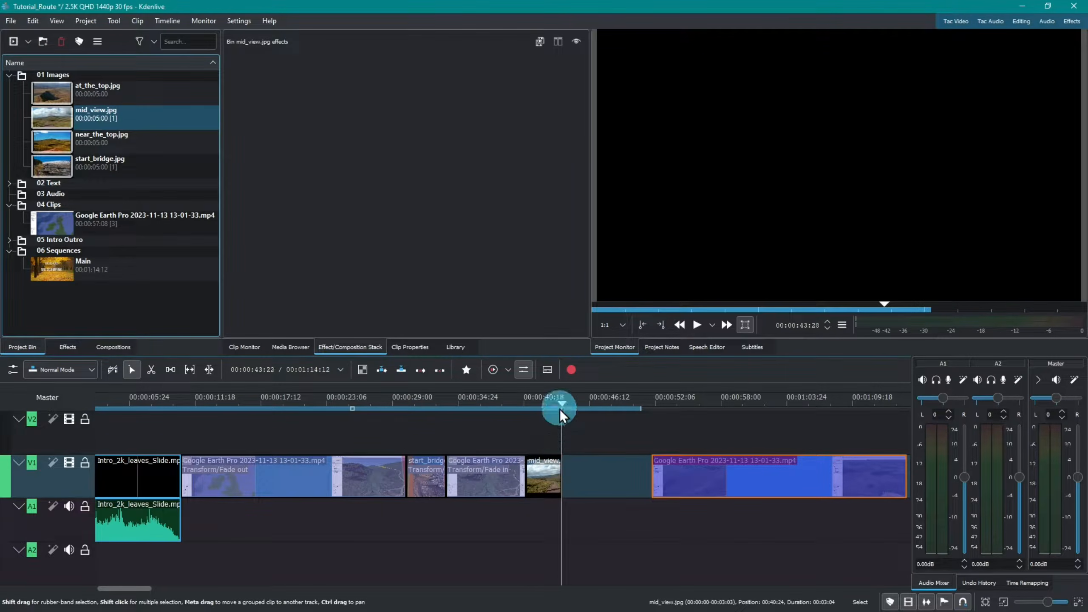
- Add a Transform effect to mid_view.jpg on V1 and enlarge the image to about 125 %, filling the frame
{"action": "right_click", "coordinate": [548, 477]}
{"action": "mouse_move", "coordinate": [634, 455]}
{"action": "left_click", "coordinate": [758, 482]}
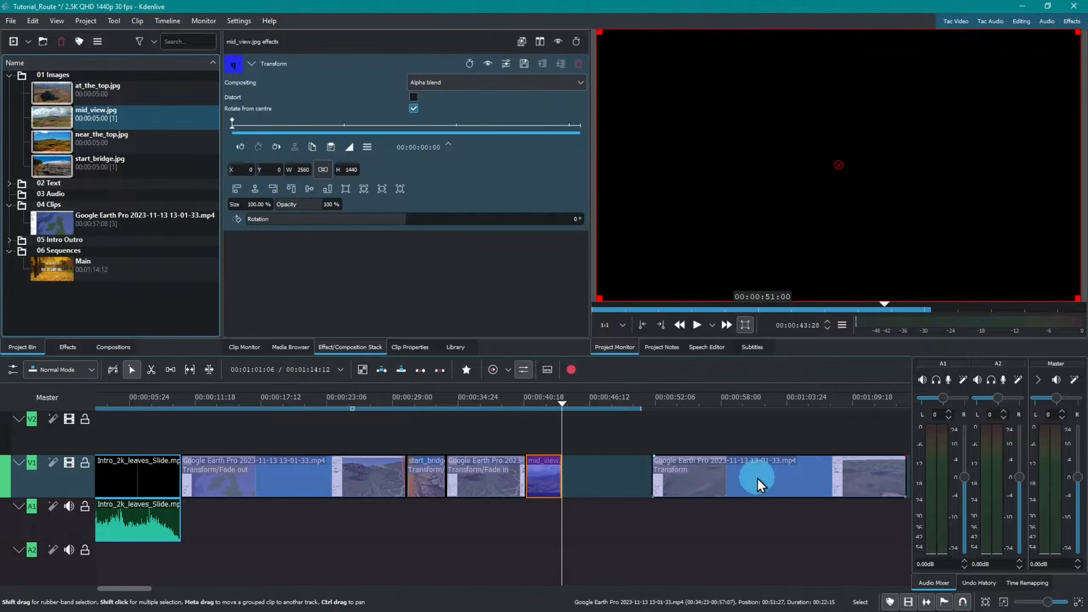
{"action": "left_click", "coordinate": [1072, 230]}
{"action": "left_click", "coordinate": [1071, 231]}
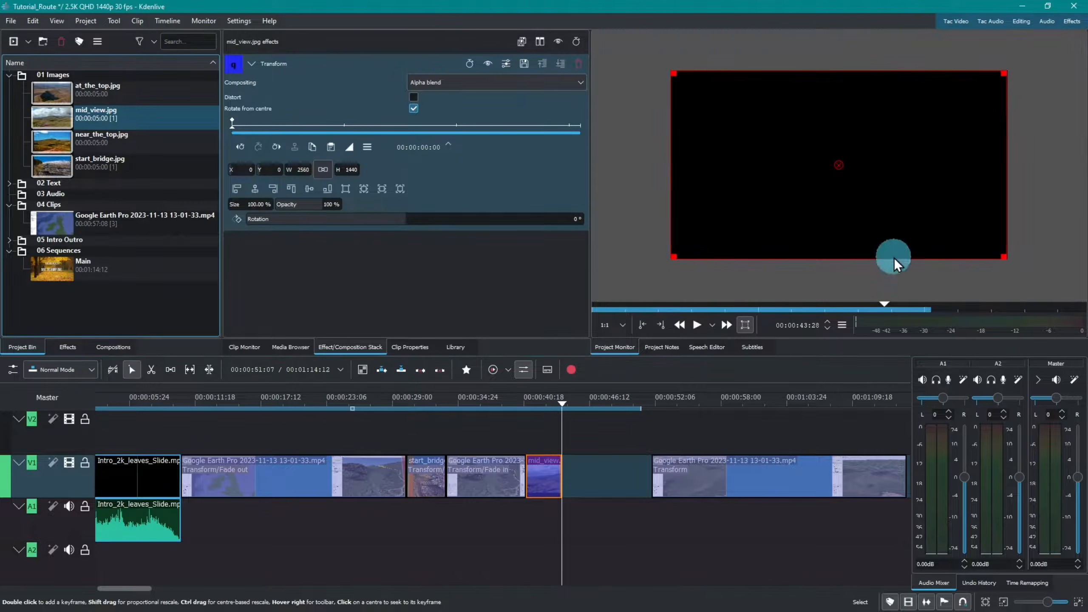
{"action": "left_click_drag", "start_coordinate": [563, 402], "coordinate": [548, 402]}
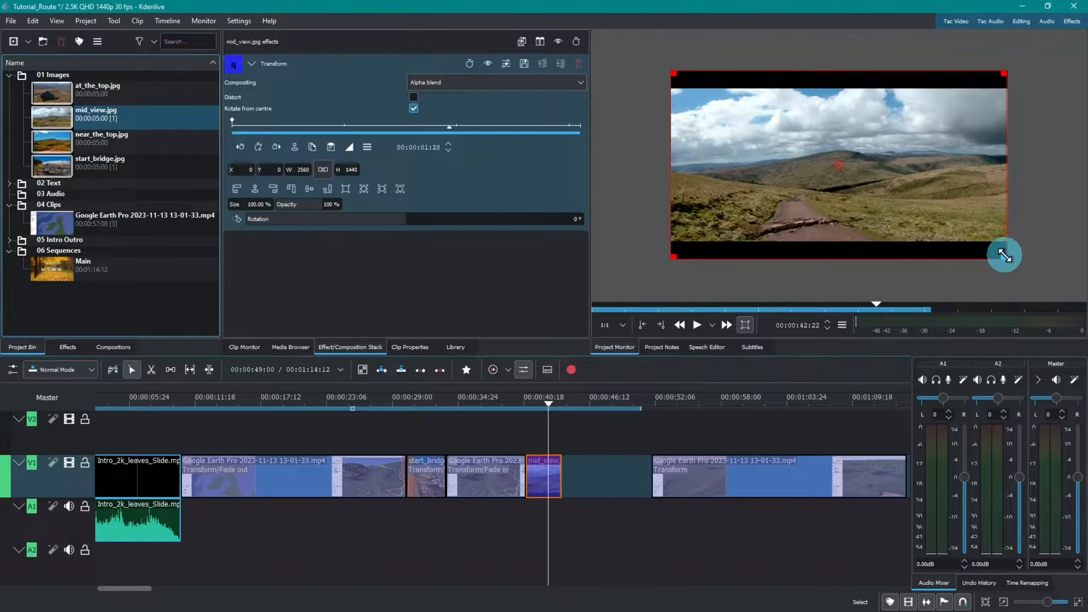
{"action": "left_click_drag", "start_coordinate": [1004, 255], "coordinate": [1036, 272]}
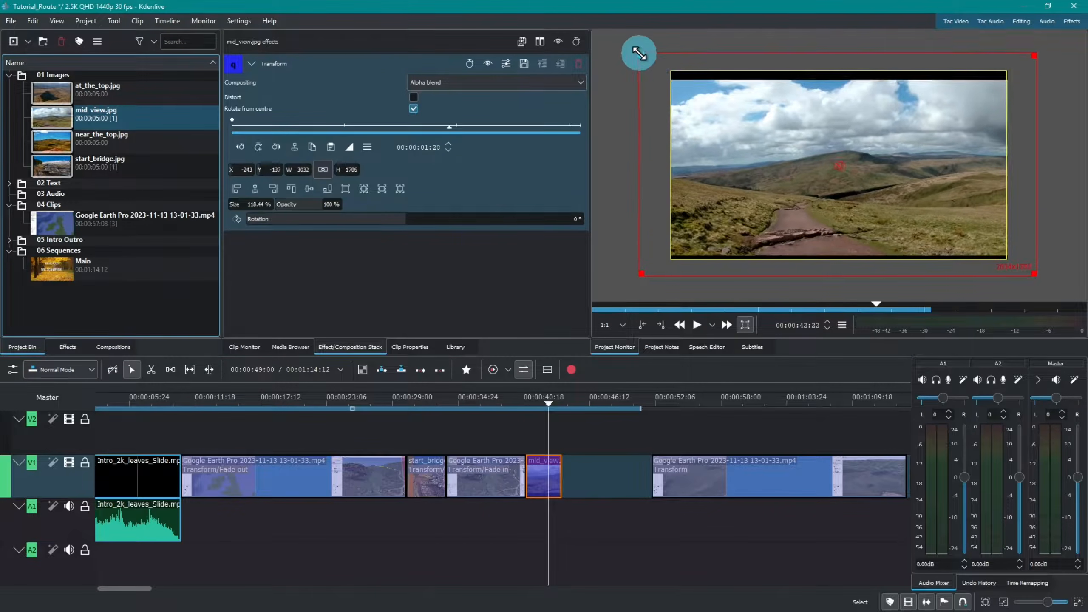
{"action": "left_click_drag", "start_coordinate": [640, 53], "coordinate": [629, 48]}
{"action": "left_click_drag", "start_coordinate": [1035, 274], "coordinate": [1046, 280]}
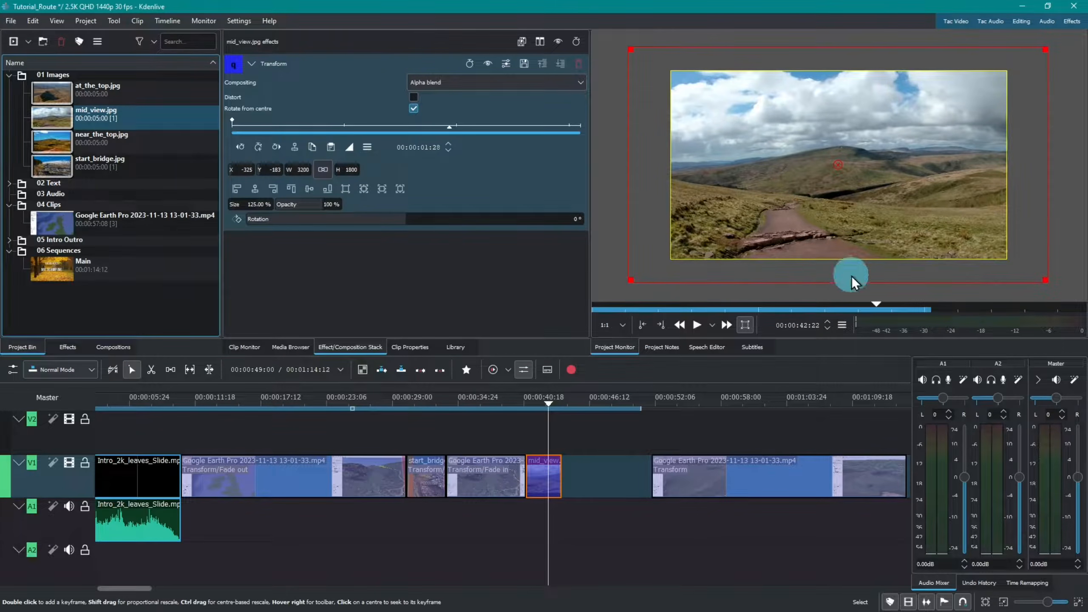
- Remove the space after mid_view.jpg on V1, bringing the remaining Google Earth piece up to the image
{"action": "right_click", "coordinate": [624, 488]}
{"action": "left_click", "coordinate": [657, 528]}
{"action": "left_click_drag", "start_coordinate": [546, 405], "coordinate": [593, 403]}
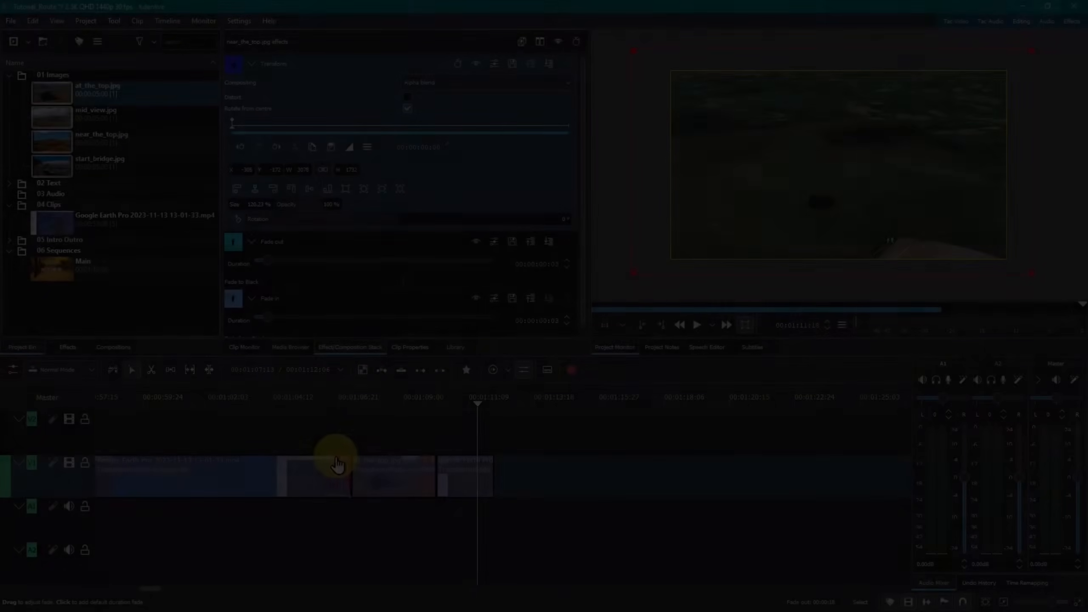
- Add short fade-outs to the Google Earth pieces before and after at_the_top.jpg on V1
{"action": "left_click_drag", "start_coordinate": [336, 458], "coordinate": [335, 459]}
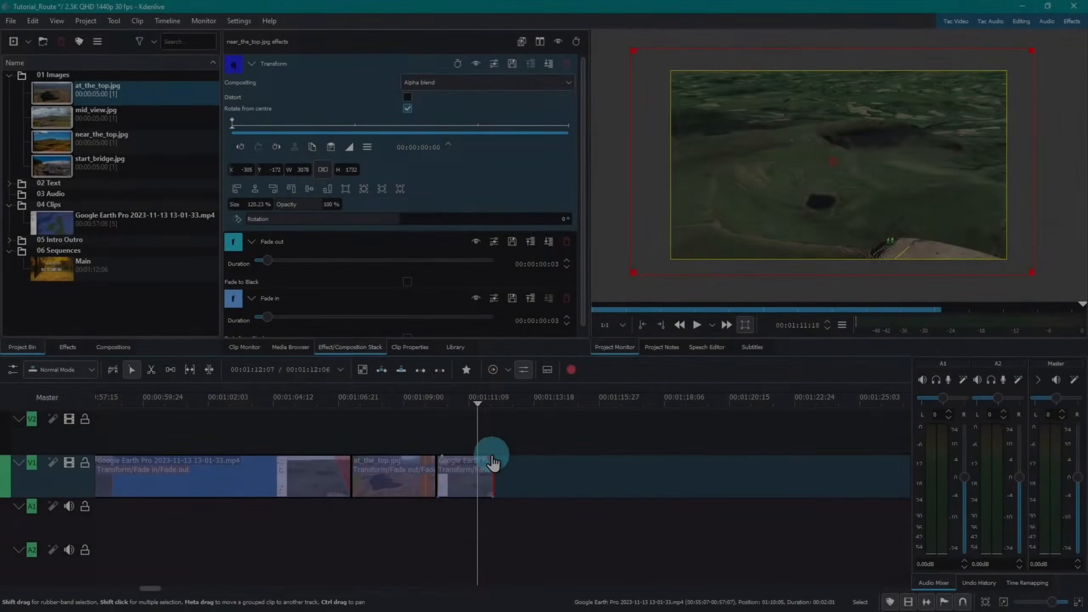
{"action": "left_click_drag", "start_coordinate": [493, 457], "coordinate": [478, 458]}
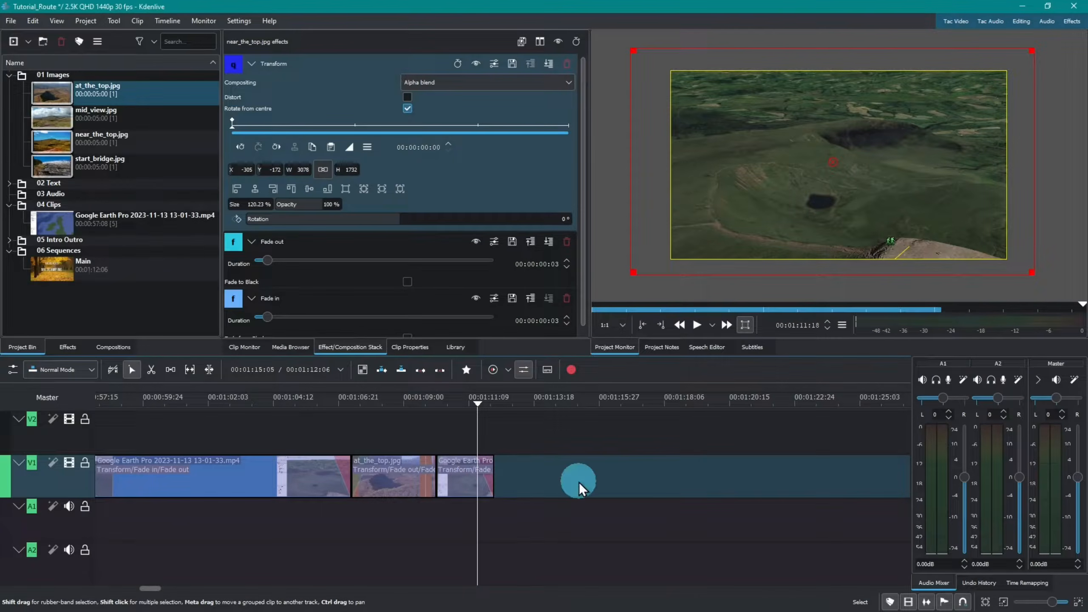
- Place Exit_2k_leaves_Slide.mp4 from the 05 Intro Outro folder at 00:01:12:06, directly after the last Google Earth piece on V1
{"action": "left_click", "coordinate": [10, 76]}
{"action": "left_click", "coordinate": [95, 138]}
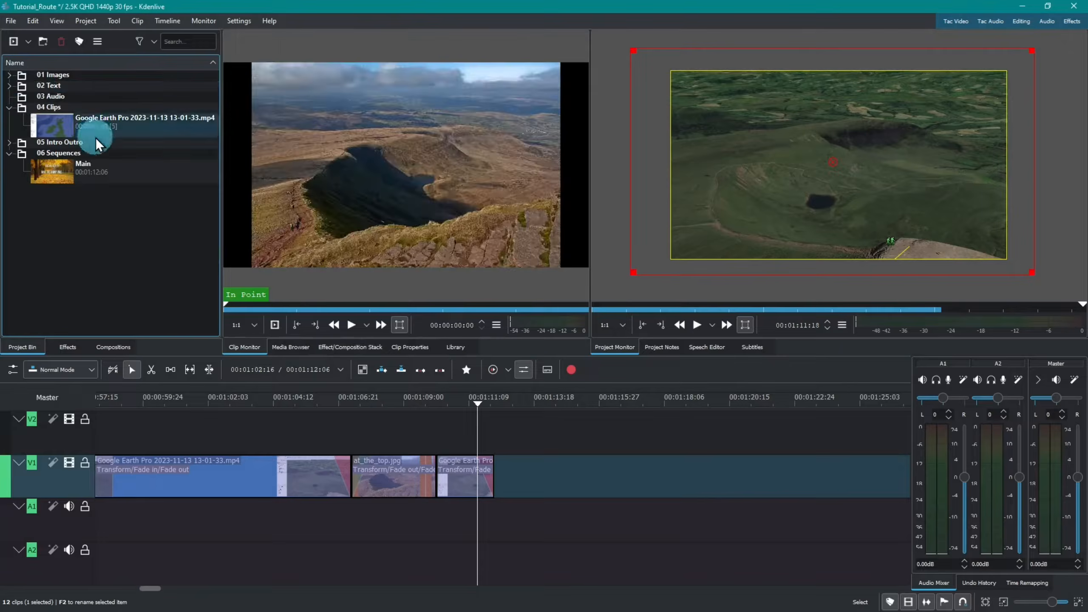
{"action": "left_click", "coordinate": [10, 107]}
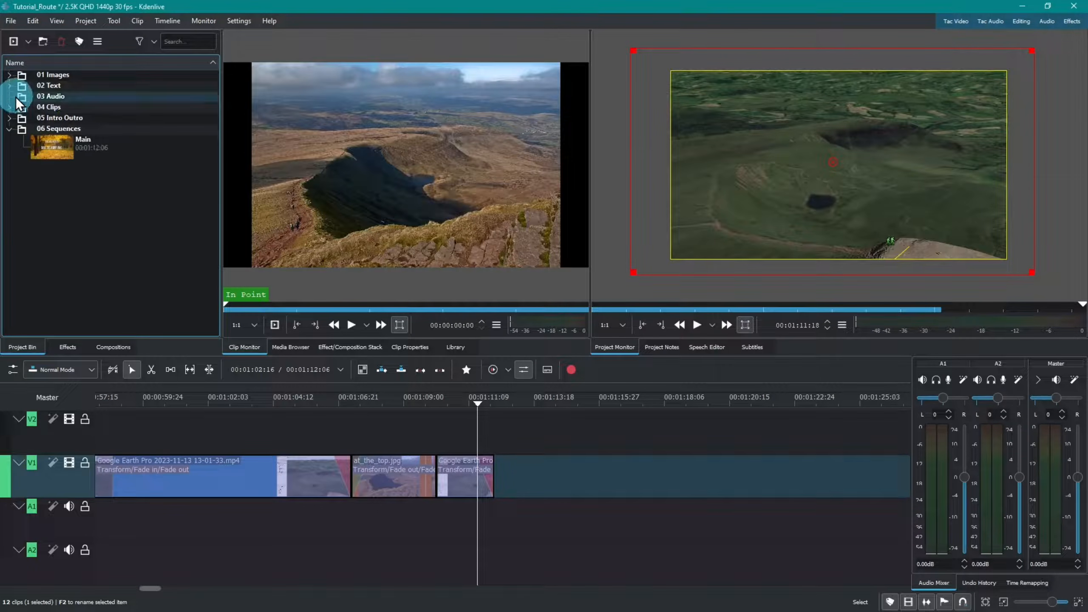
{"action": "left_click", "coordinate": [9, 118]}
{"action": "left_click_drag", "start_coordinate": [103, 136], "coordinate": [496, 494]}
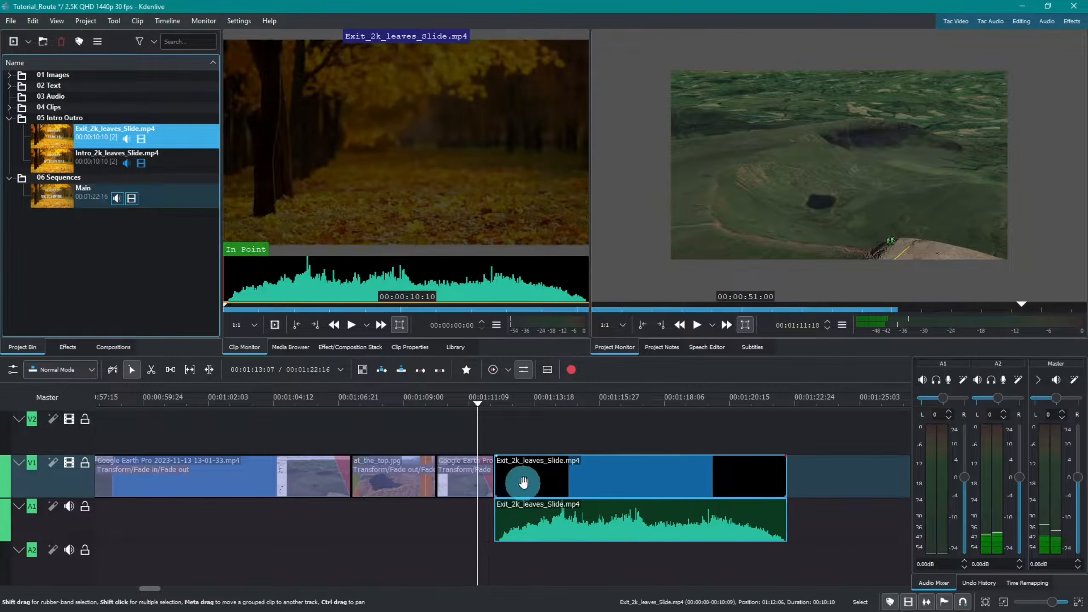
- Play back the transition from the last Google Earth piece into the outro, and bring up the project's media folders
{"action": "left_click_drag", "start_coordinate": [477, 403], "coordinate": [371, 403]}
{"action": "key", "text": "space"}
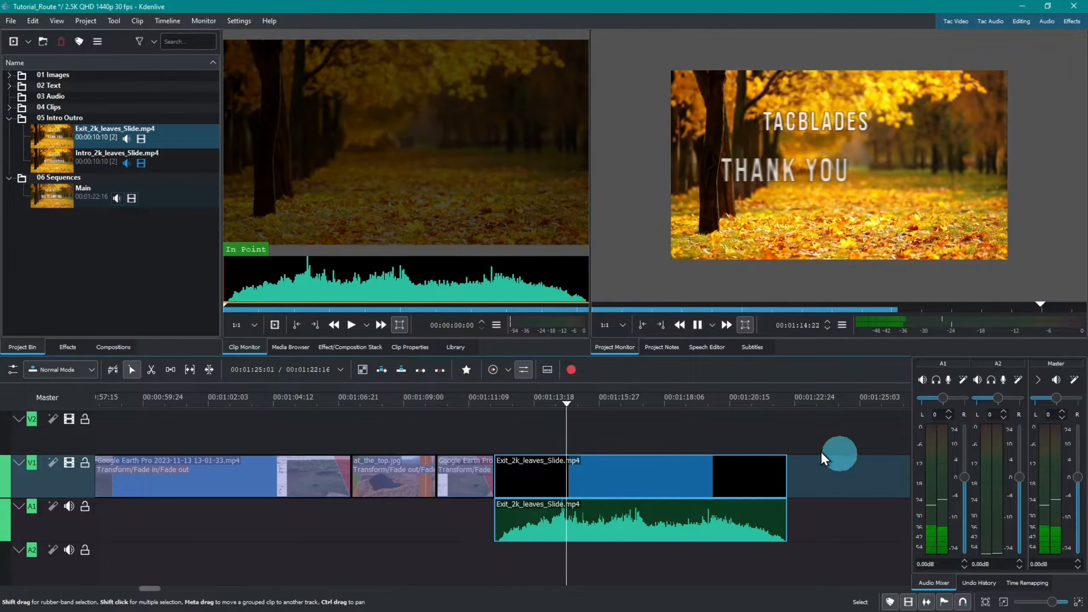
{"action": "key", "text": "space"}
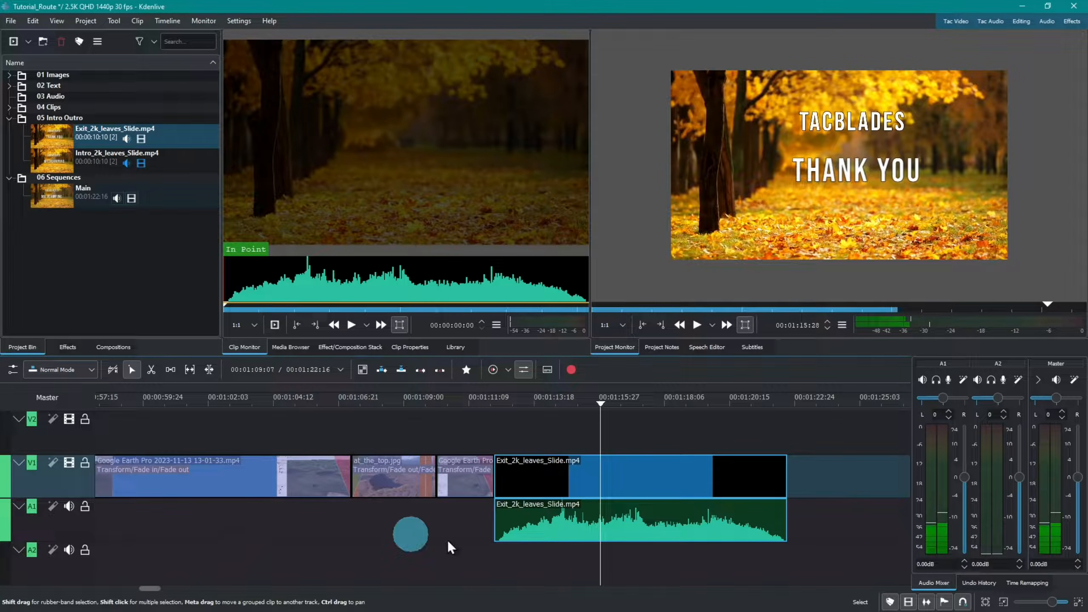
{"action": "left_click_drag", "start_coordinate": [1051, 608], "coordinate": [1042, 608]}
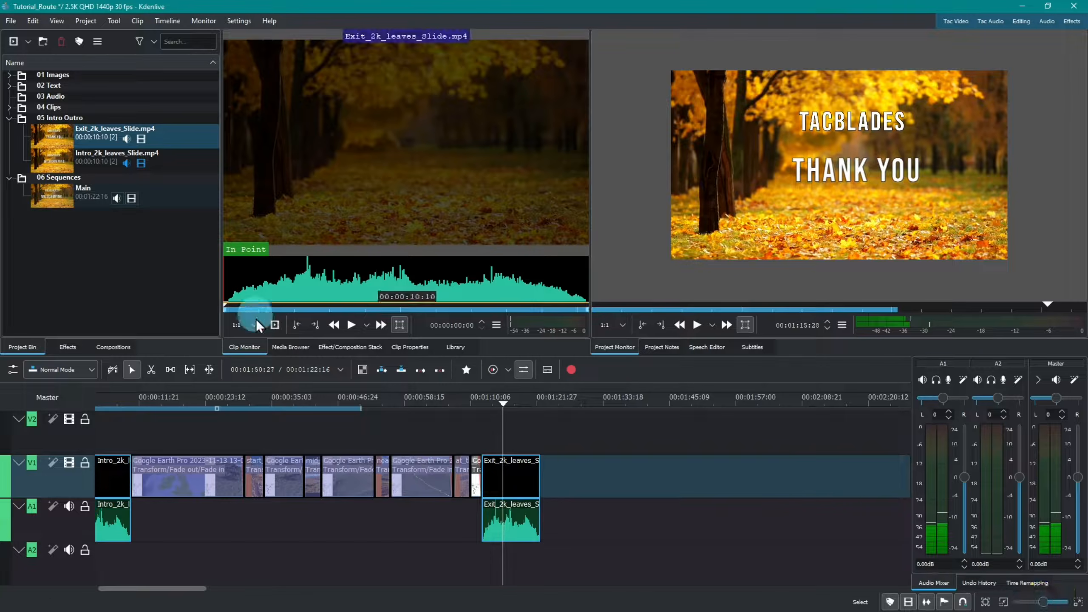
{"action": "left_click", "coordinate": [291, 348]}
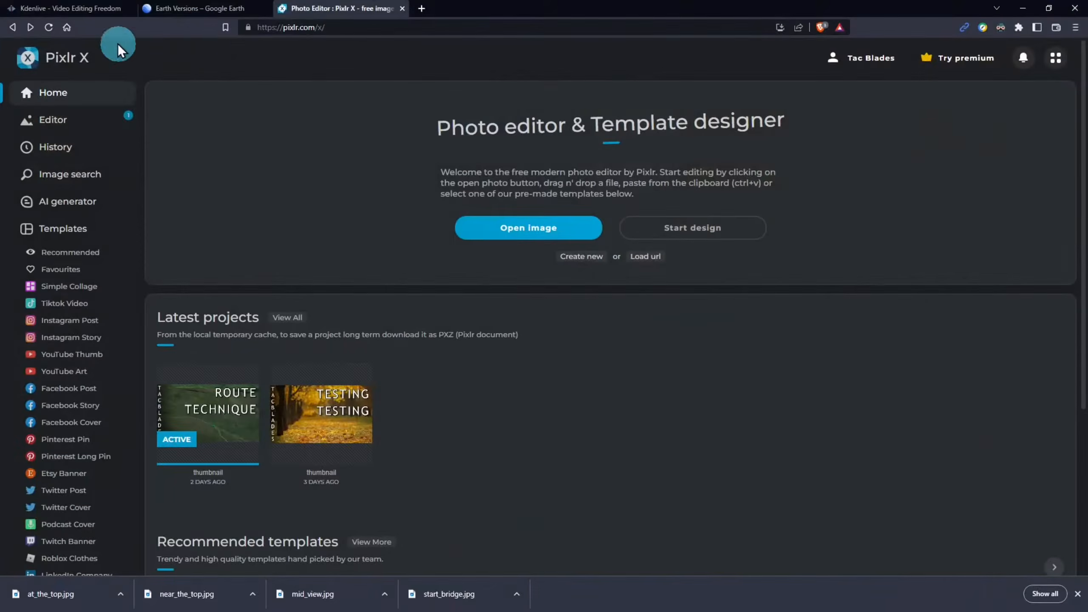
- Switch to the web browser and open pixabay.com/videos/search/ in a new tab
{"action": "left_click", "coordinate": [412, 9]}
{"action": "left_click", "coordinate": [368, 27]}
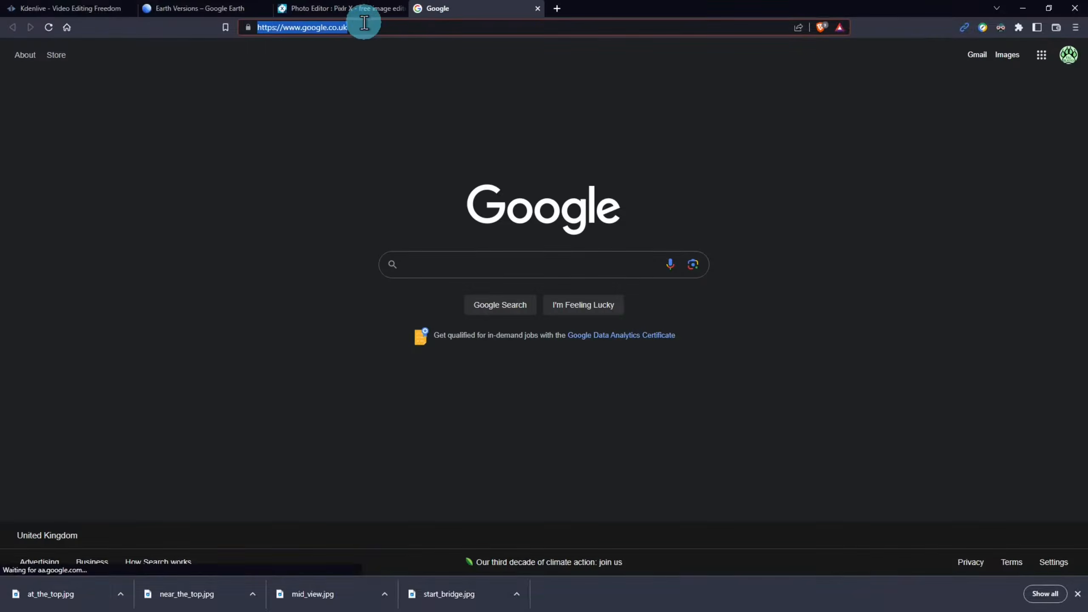
{"action": "type", "text": "pixabay.com/videos/search/"}
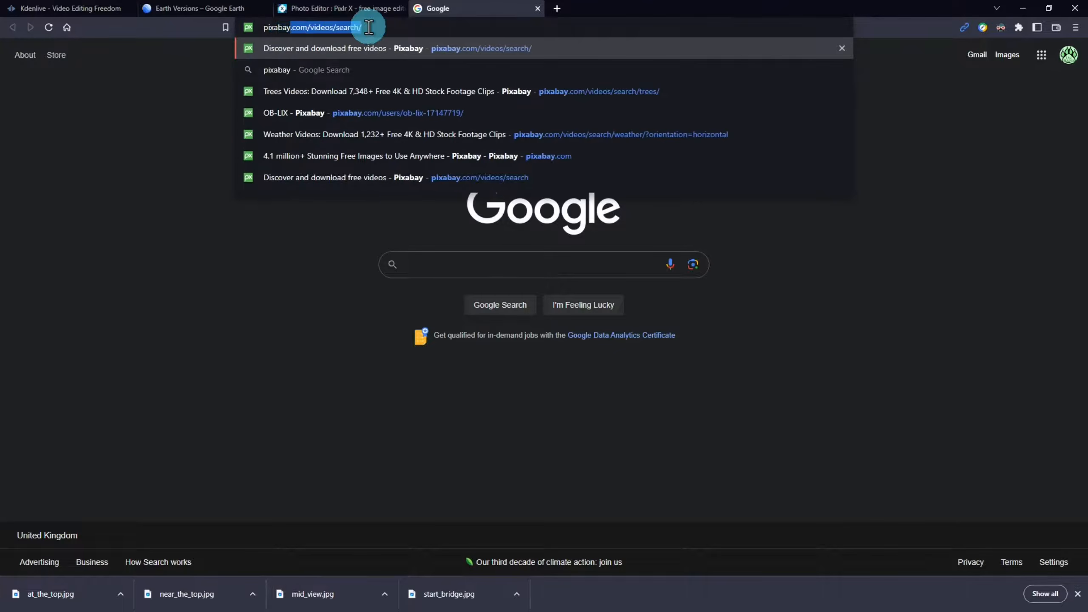
{"action": "key", "text": "Return"}
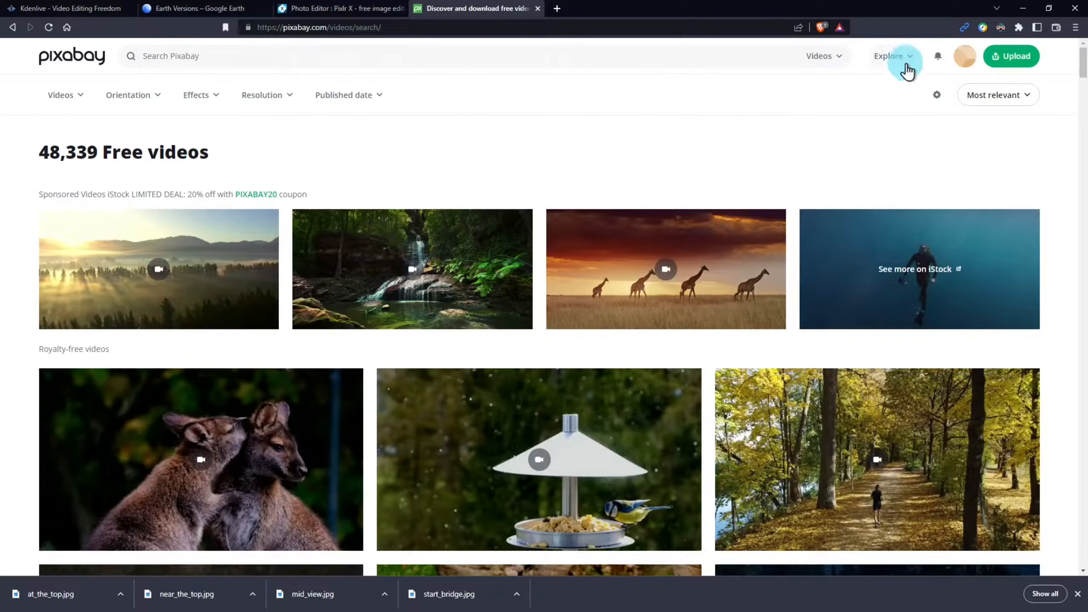
- Search Pixabay for celtic and restrict the results to music
{"action": "left_click", "coordinate": [219, 57]}
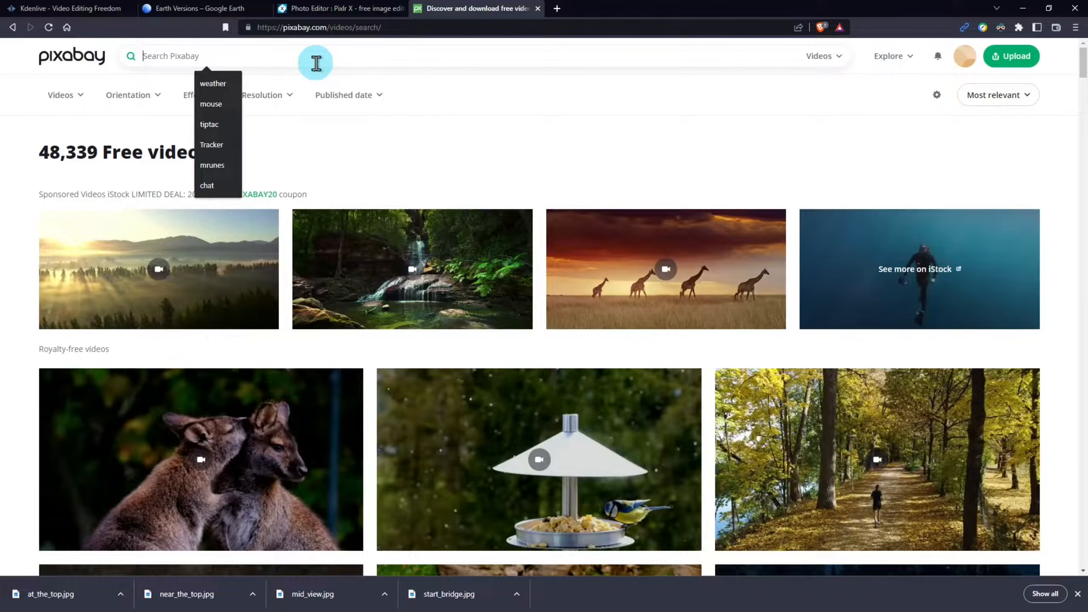
{"action": "type", "text": "c"}
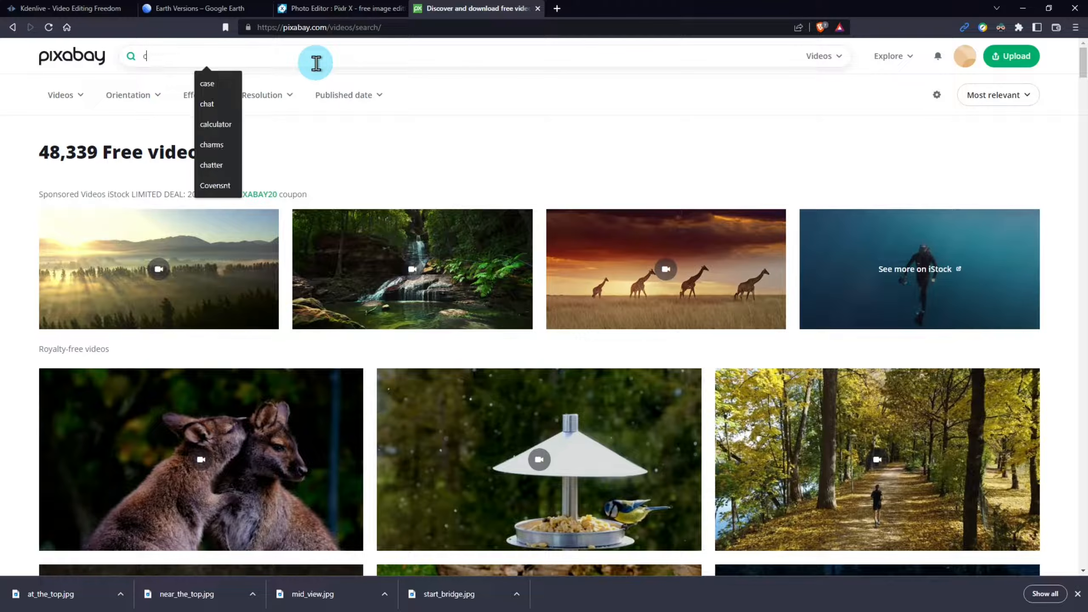
{"action": "type", "text": "eltic"}
{"action": "key", "text": "Return"}
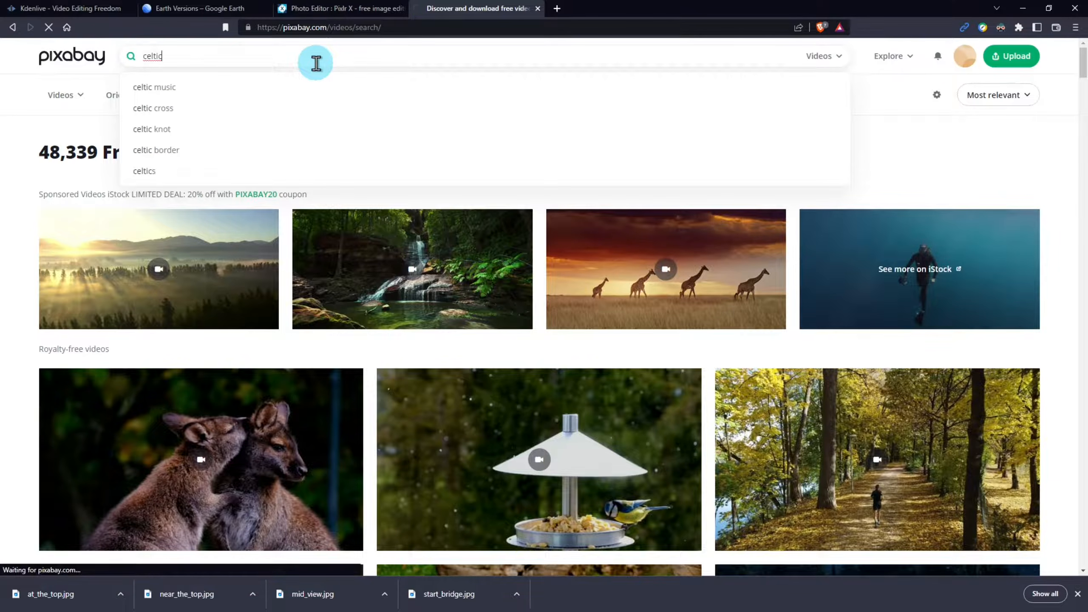
{"action": "left_click", "coordinate": [838, 64]}
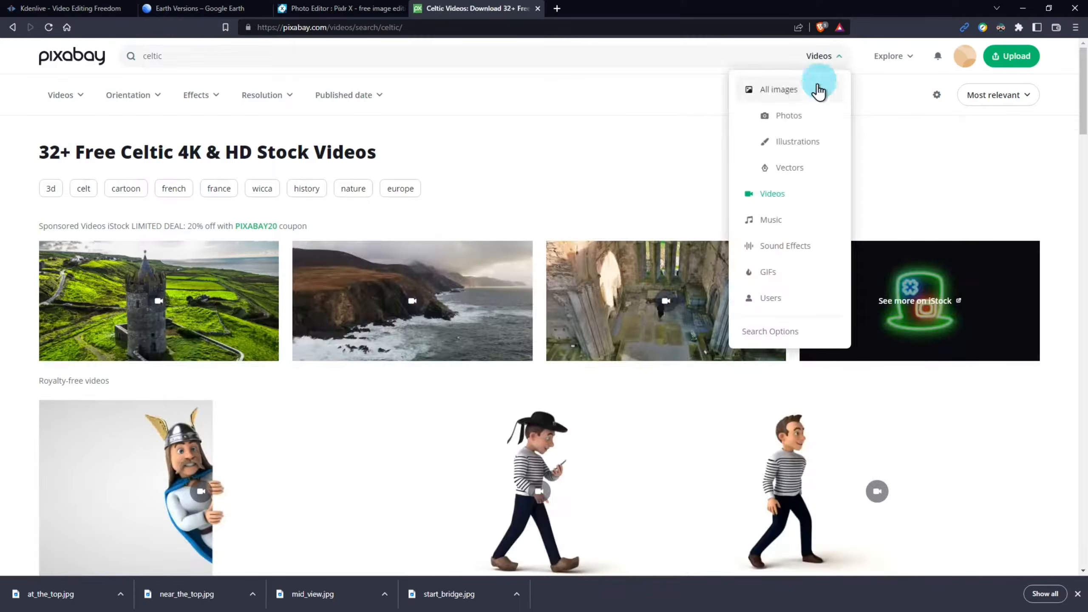
{"action": "left_click", "coordinate": [780, 220]}
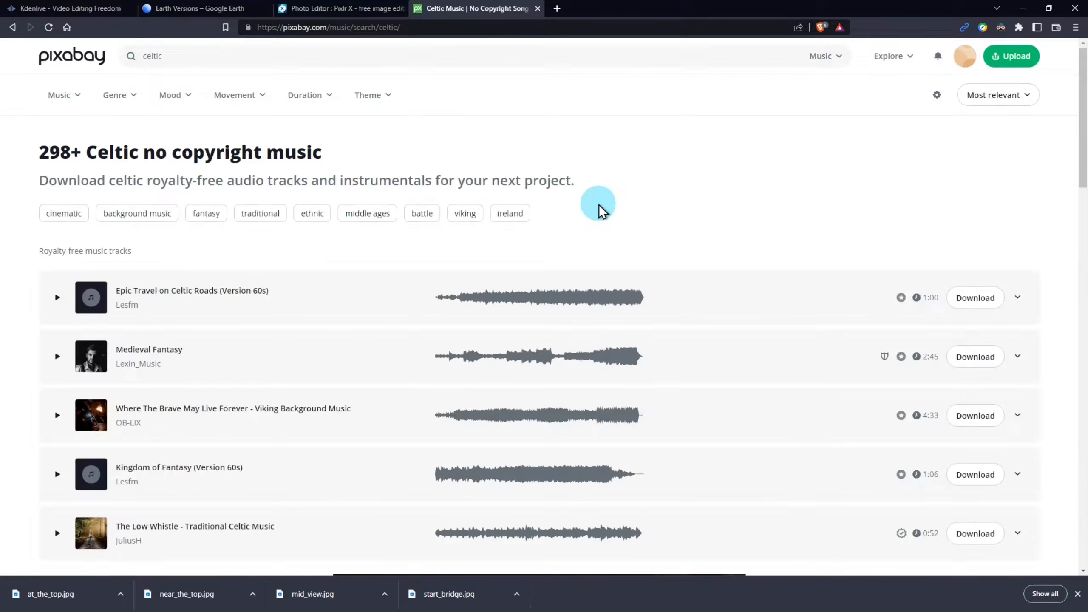
- Preview parts of the track Epic Travel on Celtic Roads (Version 60s), close the Pixabay page and return to Kdenlive
{"action": "left_click", "coordinate": [471, 296]}
{"action": "left_click", "coordinate": [492, 301]}
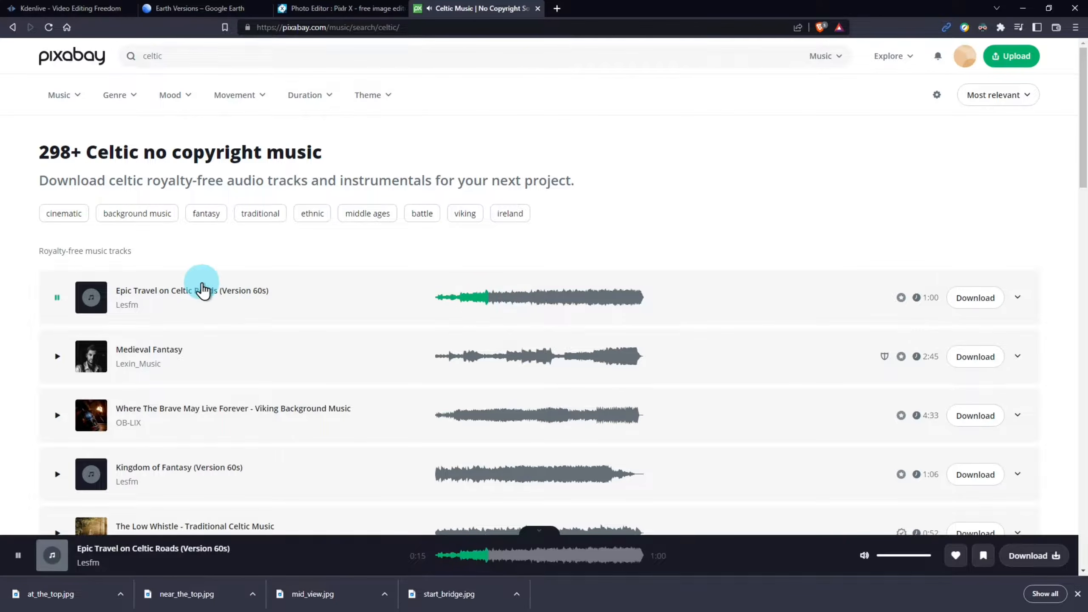
{"action": "left_click", "coordinate": [475, 307]}
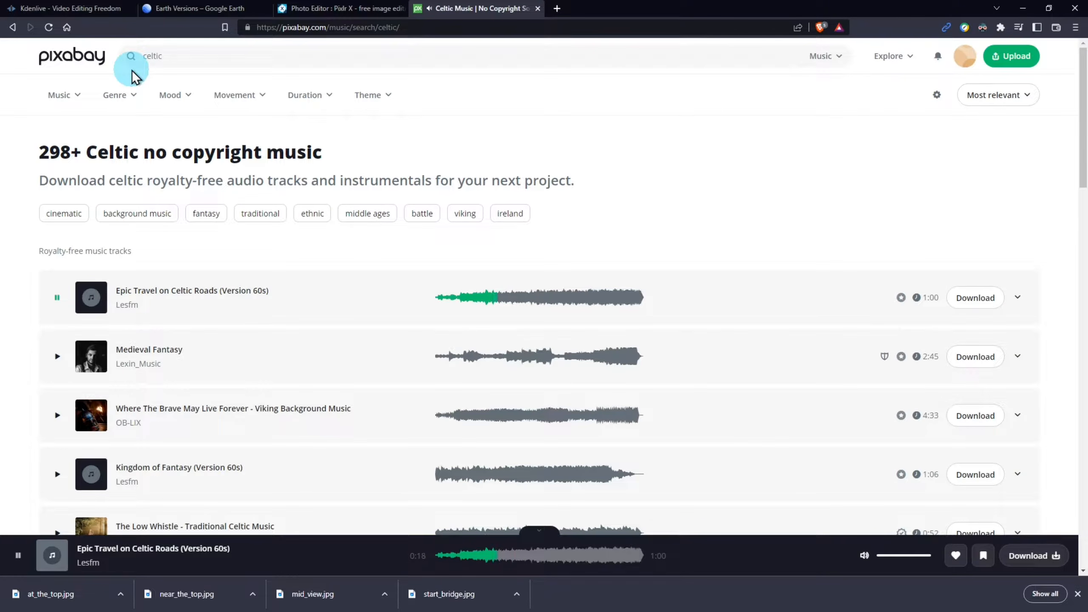
{"action": "left_click", "coordinate": [537, 8]}
{"action": "left_click", "coordinate": [1023, 7]}
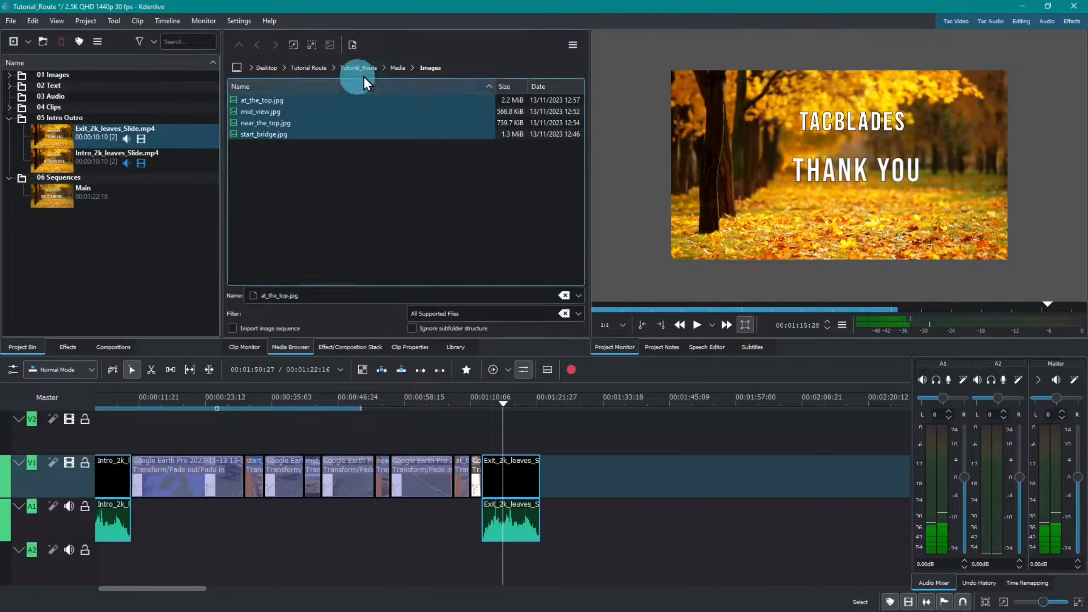
- Import emotional-and-inspiring-background-music-110369.mp3 from the Media Audio folder into the 03 Audio bin folder
{"action": "left_click", "coordinate": [400, 70]}
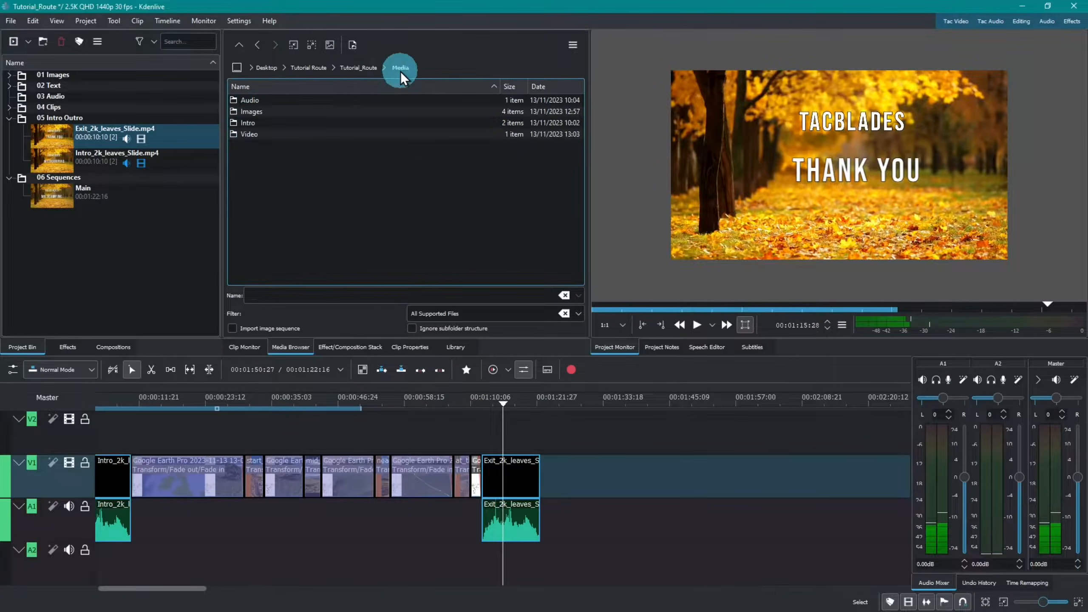
{"action": "double_click", "coordinate": [254, 101]}
{"action": "left_click_drag", "start_coordinate": [300, 101], "coordinate": [81, 97]}
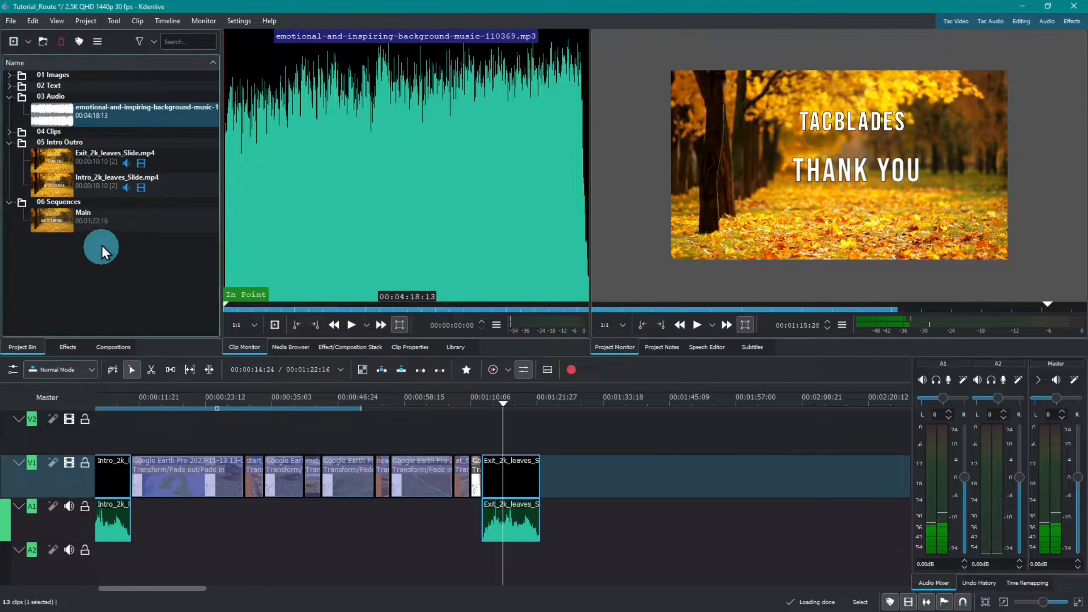
- Place the background music on A2 after the intro, trimmed to end at the outro's start, and move it up to A1
{"action": "left_click_drag", "start_coordinate": [49, 117], "coordinate": [128, 558]}
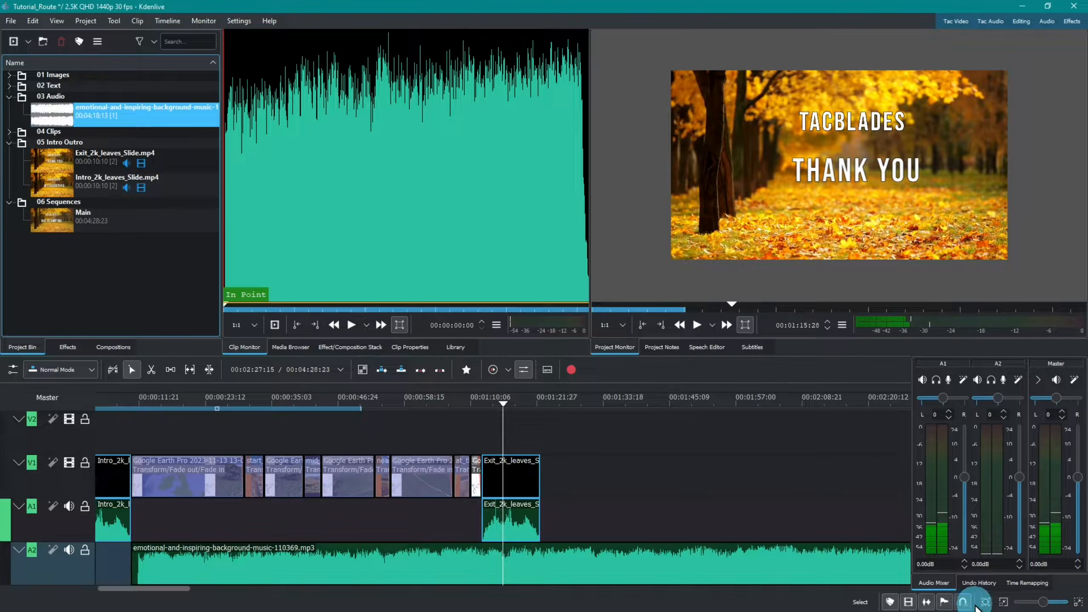
{"action": "left_click", "coordinate": [986, 602]}
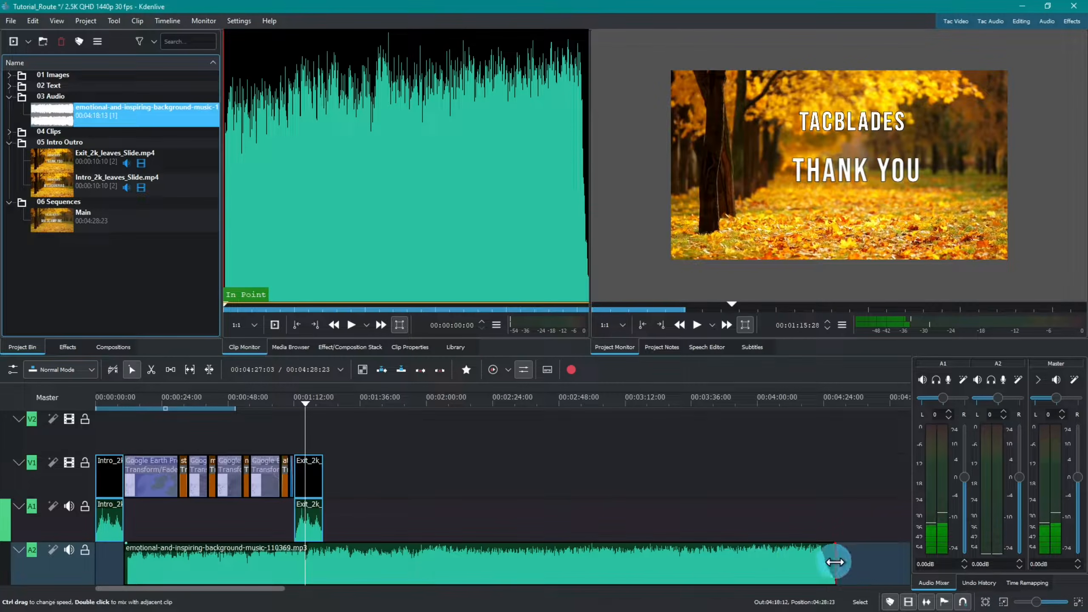
{"action": "left_click_drag", "start_coordinate": [835, 564], "coordinate": [297, 569]}
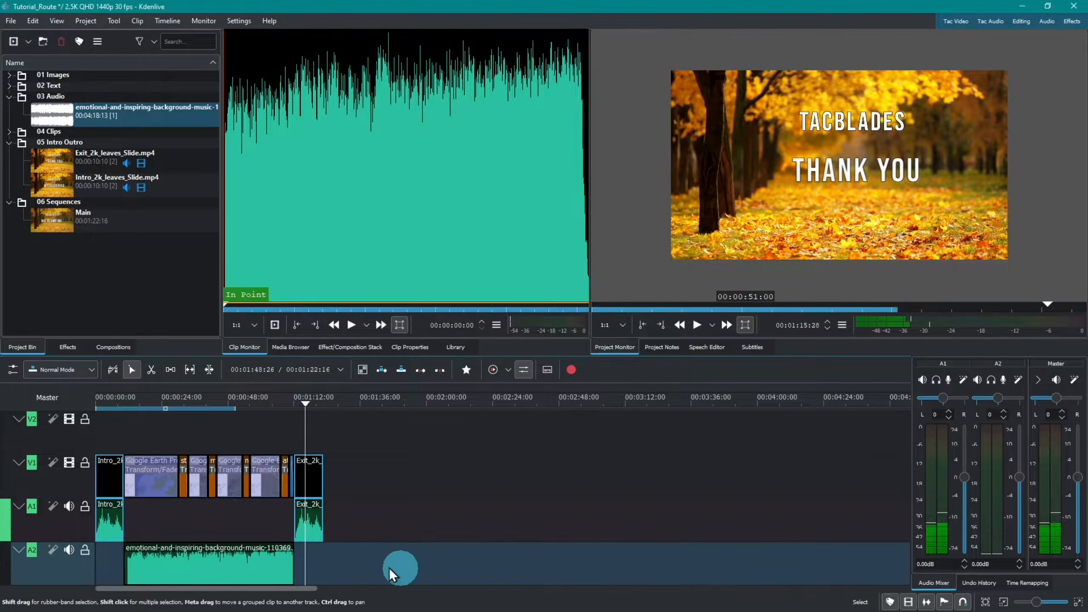
{"action": "left_click_drag", "start_coordinate": [211, 565], "coordinate": [211, 530]}
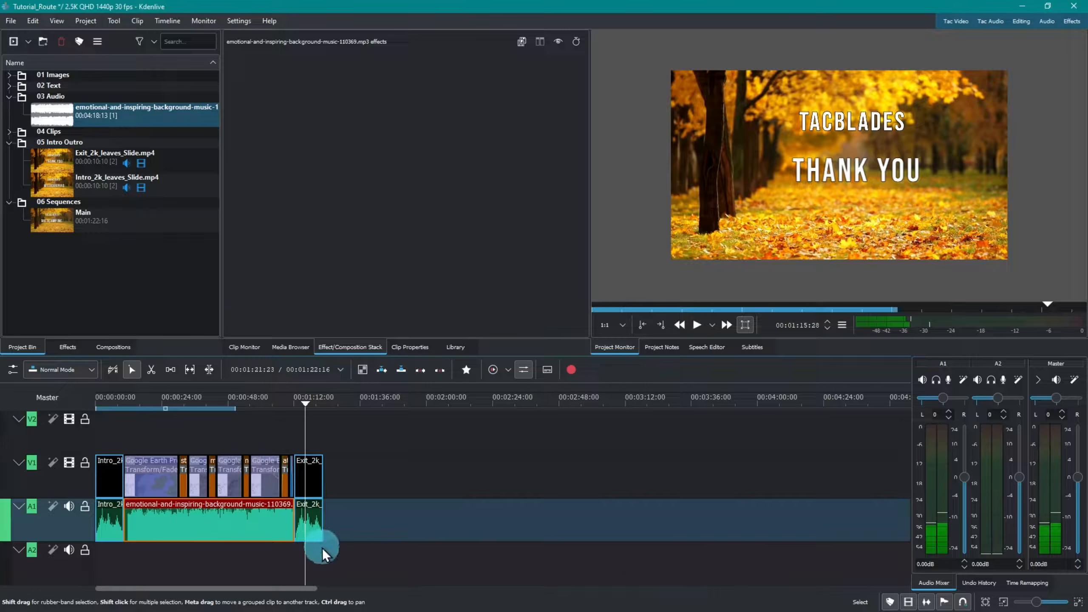
- Refit the music to a later section on A2, cutting its start at 00:00:10:10 and end at the outro, and return it to A1
{"action": "left_click_drag", "start_coordinate": [279, 529], "coordinate": [301, 558]}
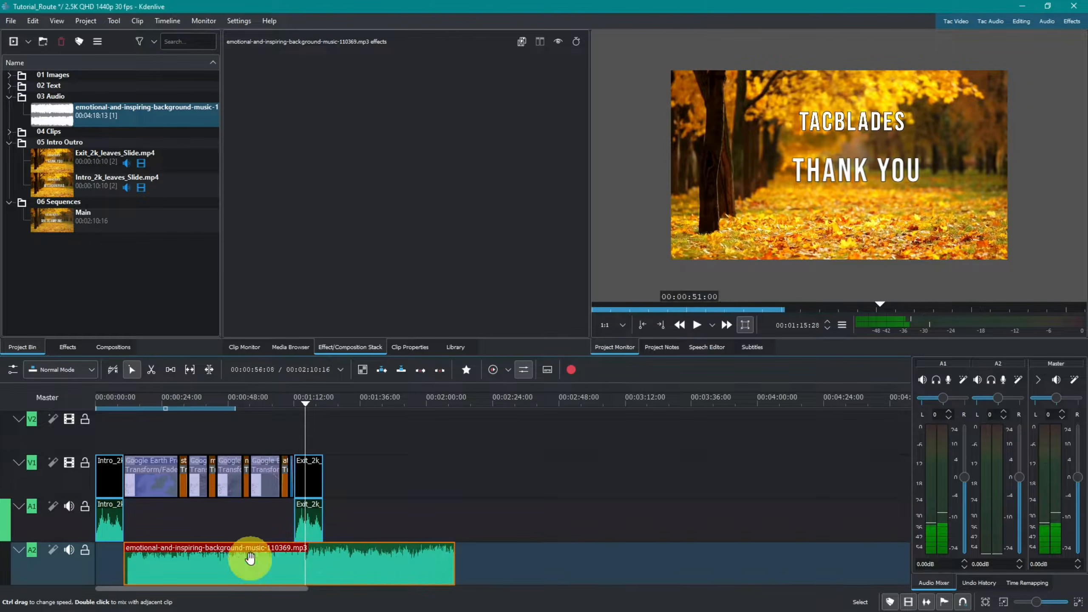
{"action": "left_click_drag", "start_coordinate": [248, 564], "coordinate": [221, 563]}
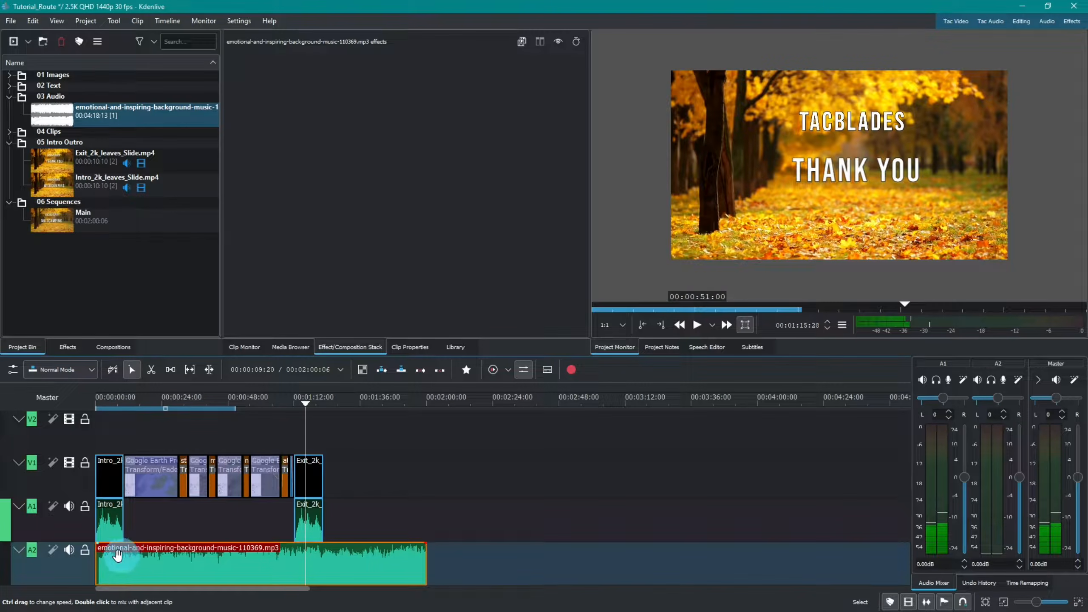
{"action": "left_click_drag", "start_coordinate": [97, 565], "coordinate": [124, 565]}
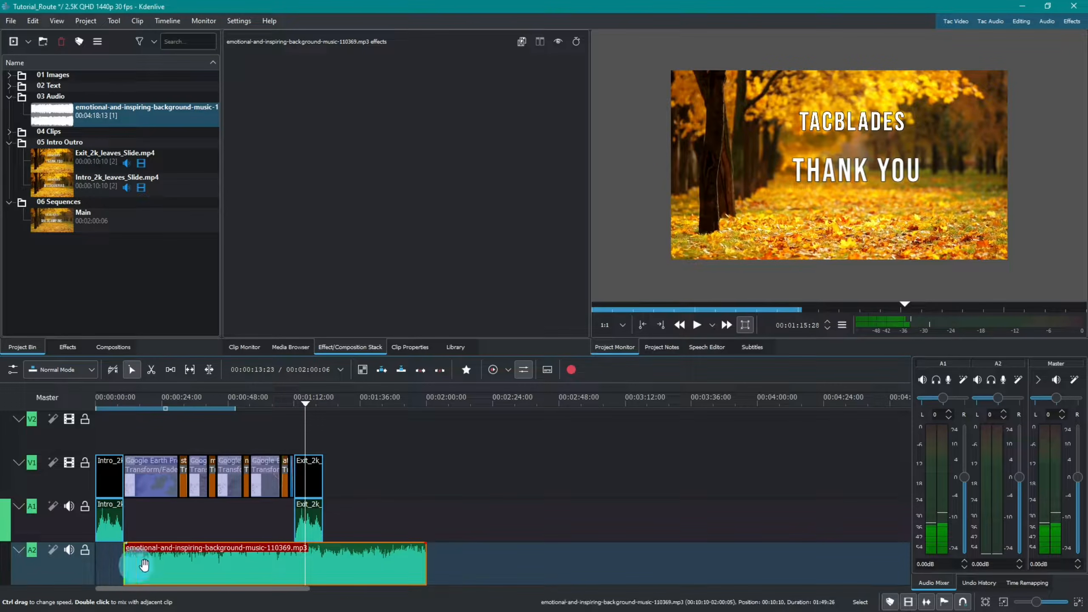
{"action": "left_click_drag", "start_coordinate": [425, 563], "coordinate": [237, 530]}
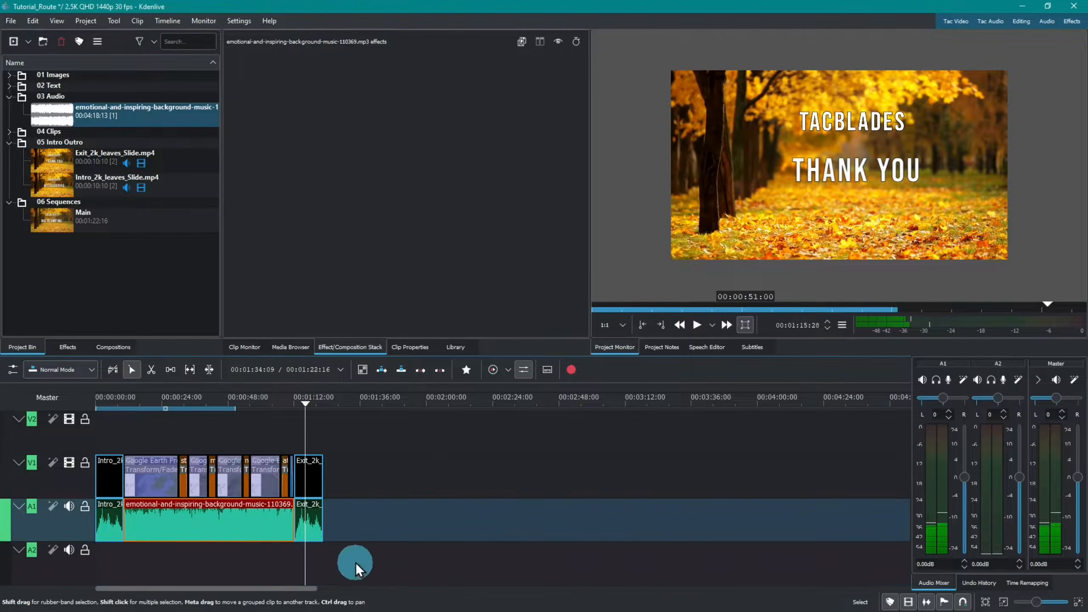
{"action": "left_click", "coordinate": [983, 602]}
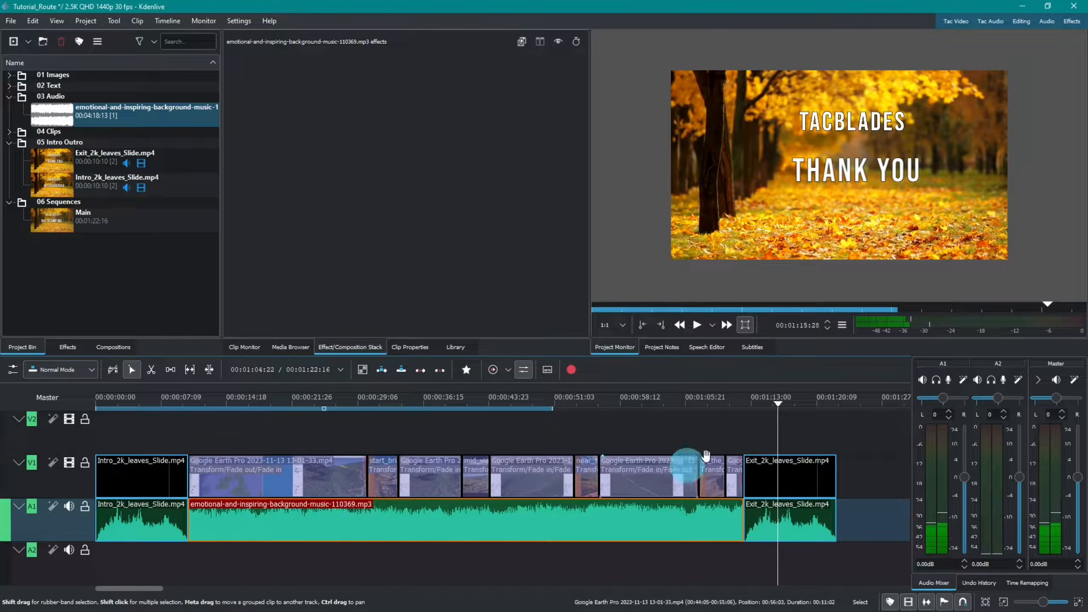
- Move the playhead to 00:00:49:02 and search the effects for gain
{"action": "left_click_drag", "start_coordinate": [775, 406], "coordinate": [536, 406]}
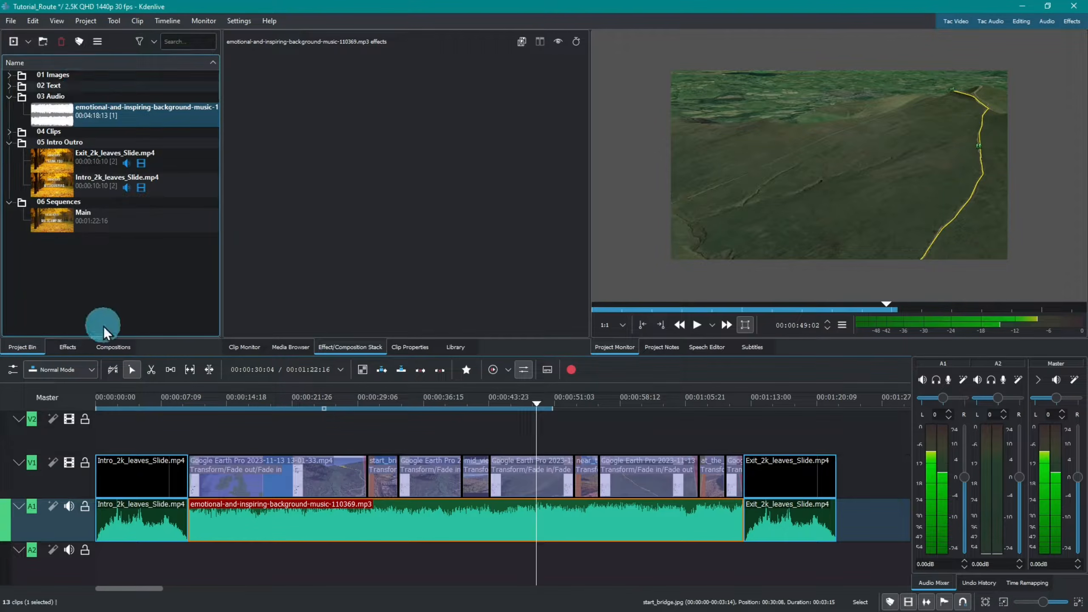
{"action": "left_click", "coordinate": [68, 347]}
{"action": "left_click_drag", "start_coordinate": [65, 61], "coordinate": [2, 56]}
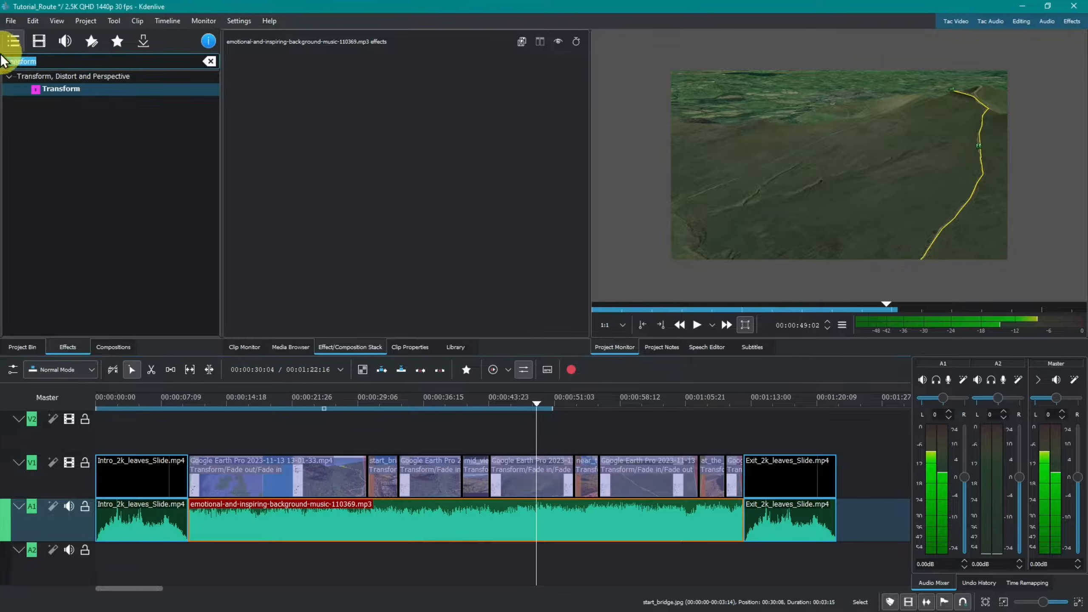
{"action": "type", "text": "gain"}
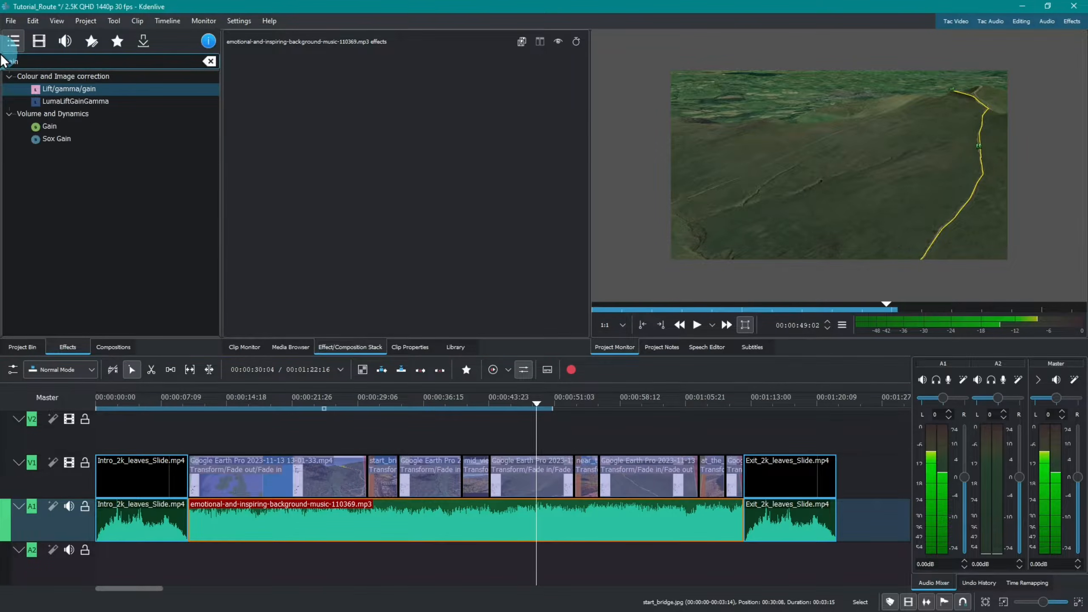
{"action": "left_click_drag", "start_coordinate": [34, 63], "coordinate": [3, 59]}
{"action": "type", "text": "amplk"}
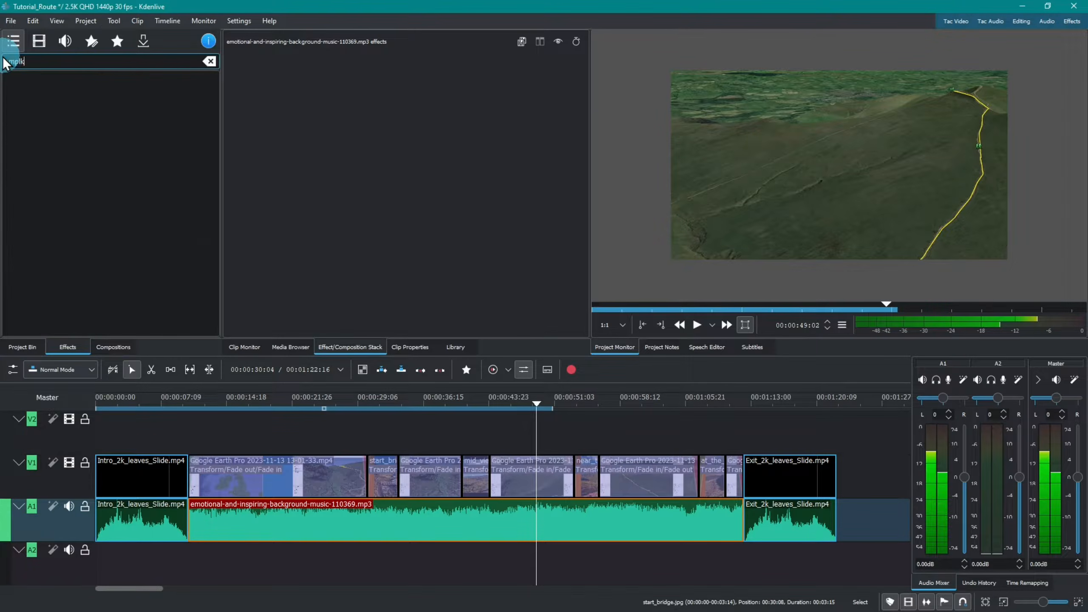
{"action": "key", "text": "BackSpace"}
{"action": "key", "text": "BackSpace"}
{"action": "key", "text": "BackSpace"}
{"action": "key", "text": "BackSpace"}
{"action": "key", "text": "BackSpace"}
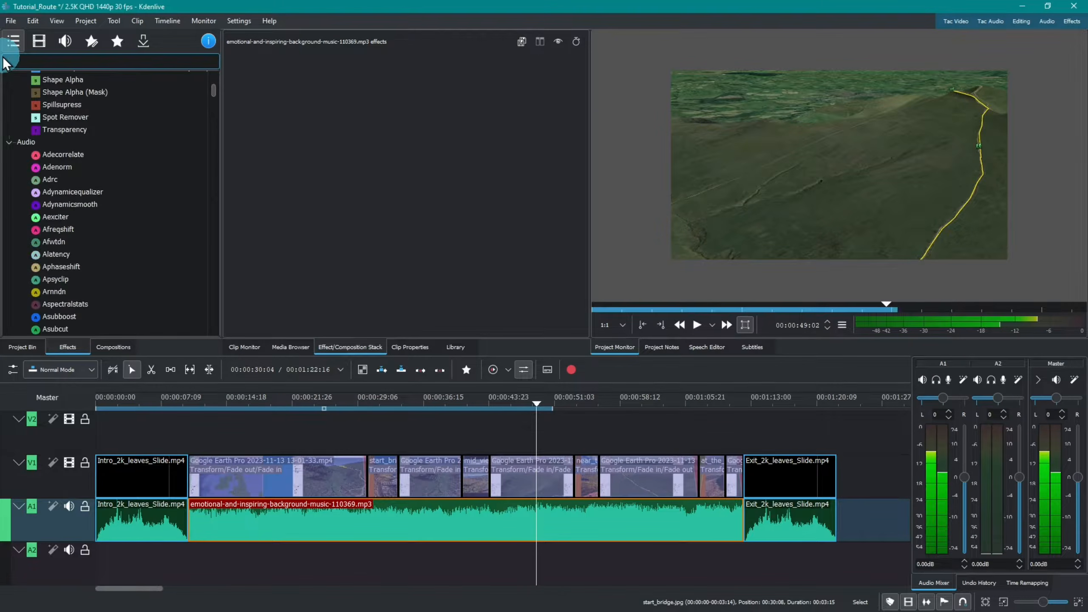
{"action": "type", "text": "ampl"}
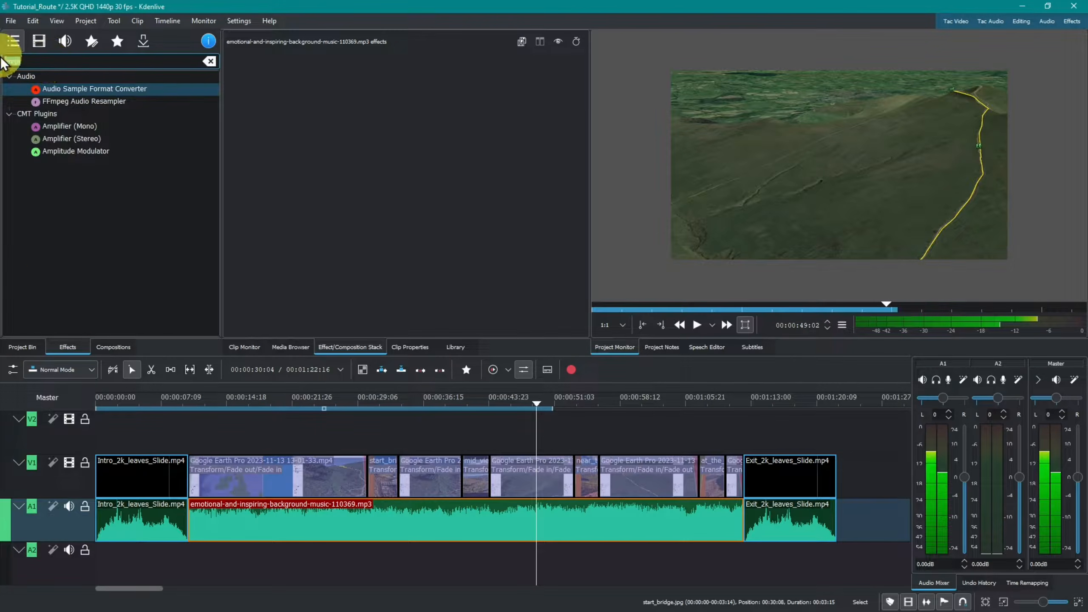
{"action": "key", "text": "BackSpace"}
{"action": "key", "text": "BackSpace"}
{"action": "key", "text": "BackSpace"}
{"action": "key", "text": "BackSpace"}
- Add the Gain effect from Volume and Dynamics to the background music on A1 and set its gain to 30 %
{"action": "type", "text": "gain"}
{"action": "left_click_drag", "start_coordinate": [36, 127], "coordinate": [413, 521]}
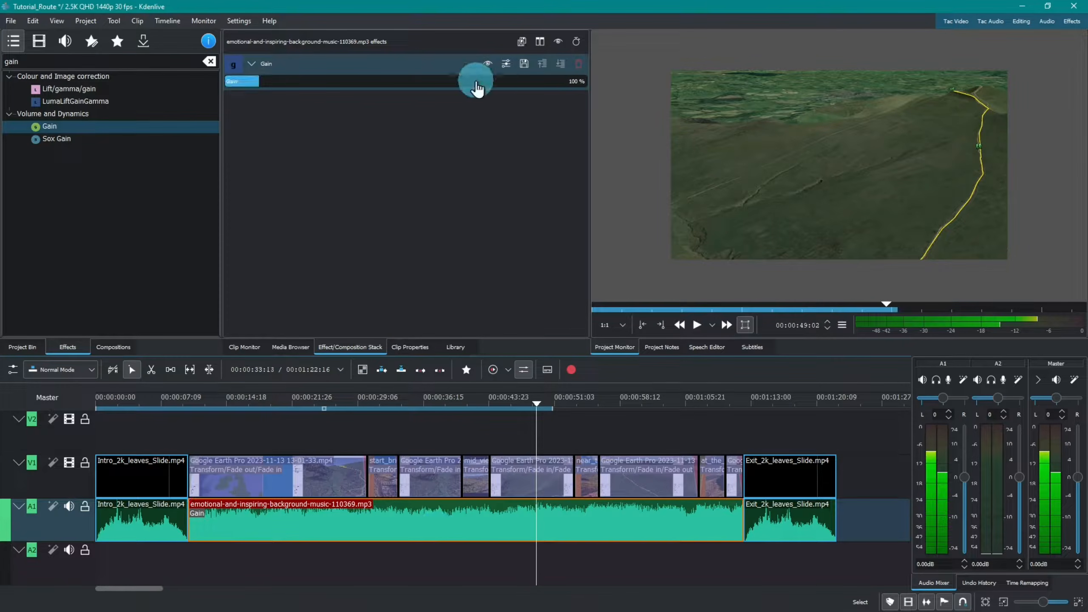
{"action": "double_click", "coordinate": [578, 81]}
{"action": "type", "text": "130"}
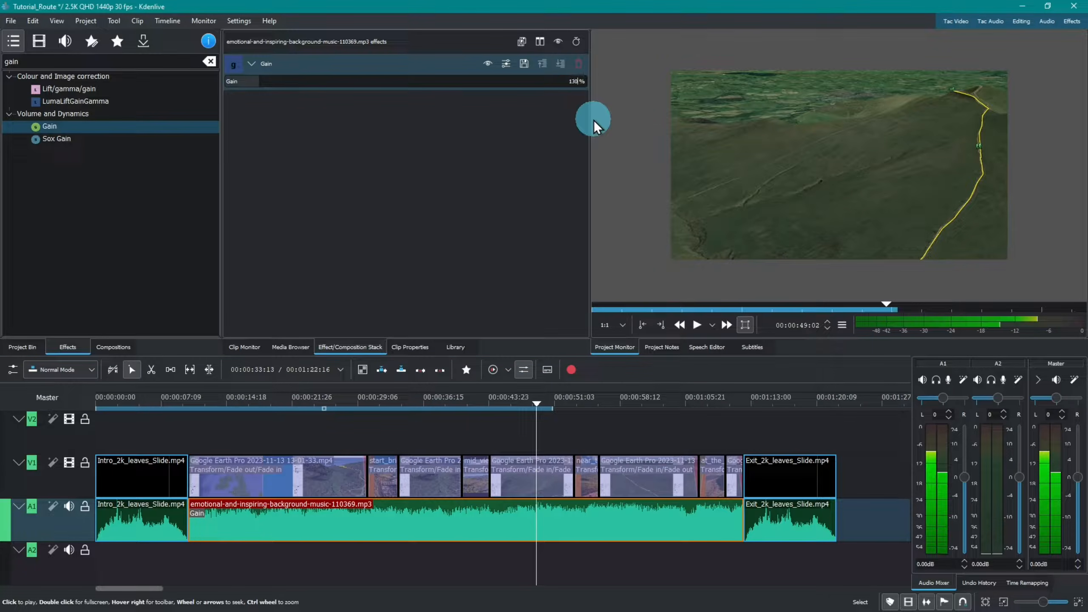
{"action": "key", "text": "BackSpace"}
{"action": "key", "text": "BackSpace"}
{"action": "key", "text": "BackSpace"}
{"action": "key", "text": "Return"}
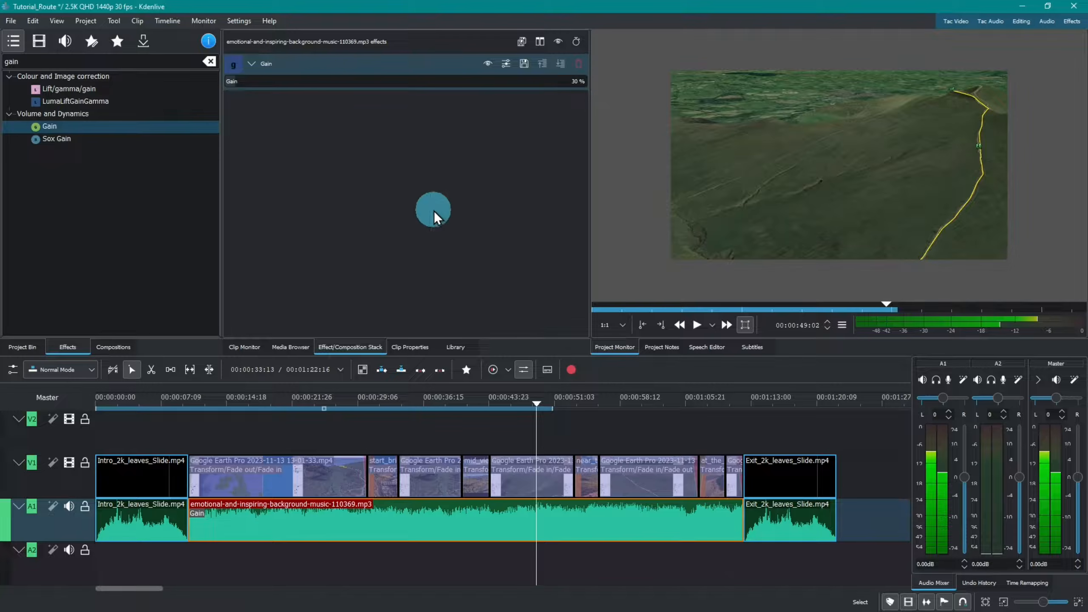
- Review the edited timeline around the route clips up to 00:00:42:04 with the project monitor preview enlarged
{"action": "left_click_drag", "start_coordinate": [536, 405], "coordinate": [563, 418]}
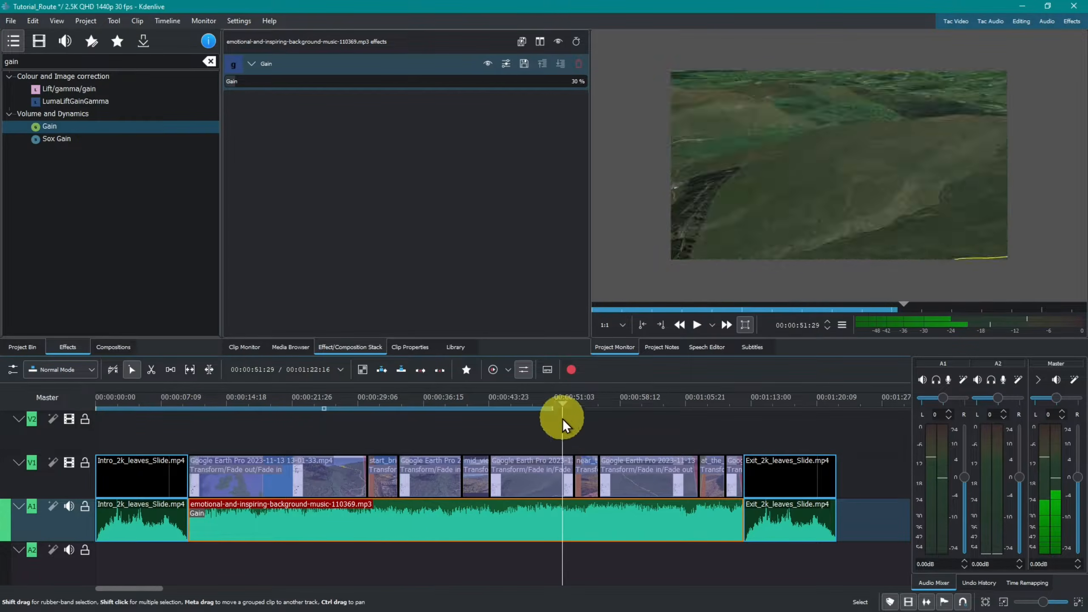
{"action": "mouse_move", "coordinate": [1073, 229]}
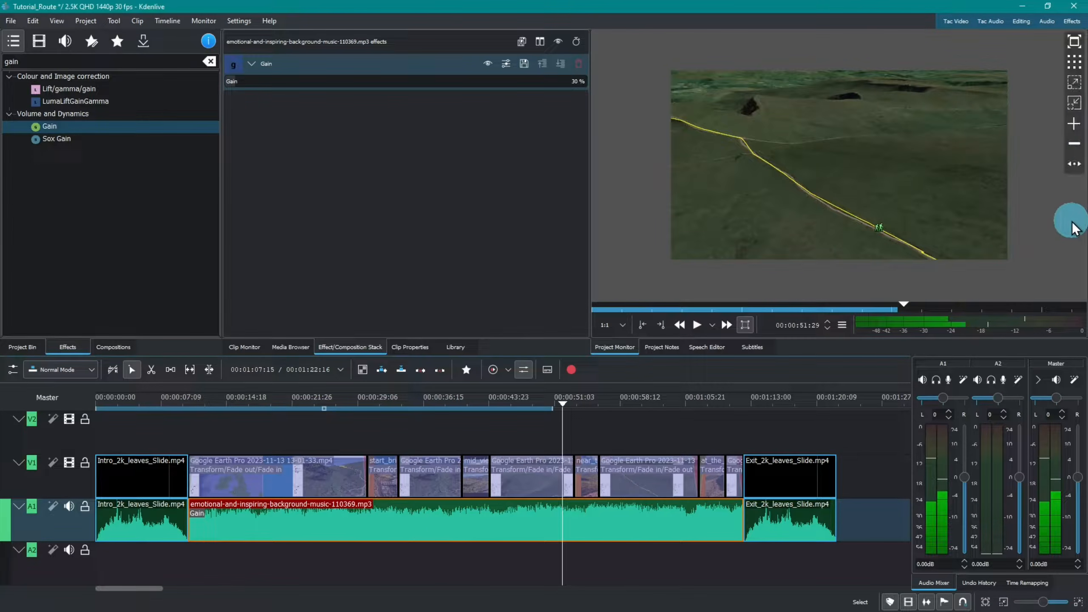
{"action": "left_click", "coordinate": [1076, 83]}
{"action": "left_click", "coordinate": [1075, 83]}
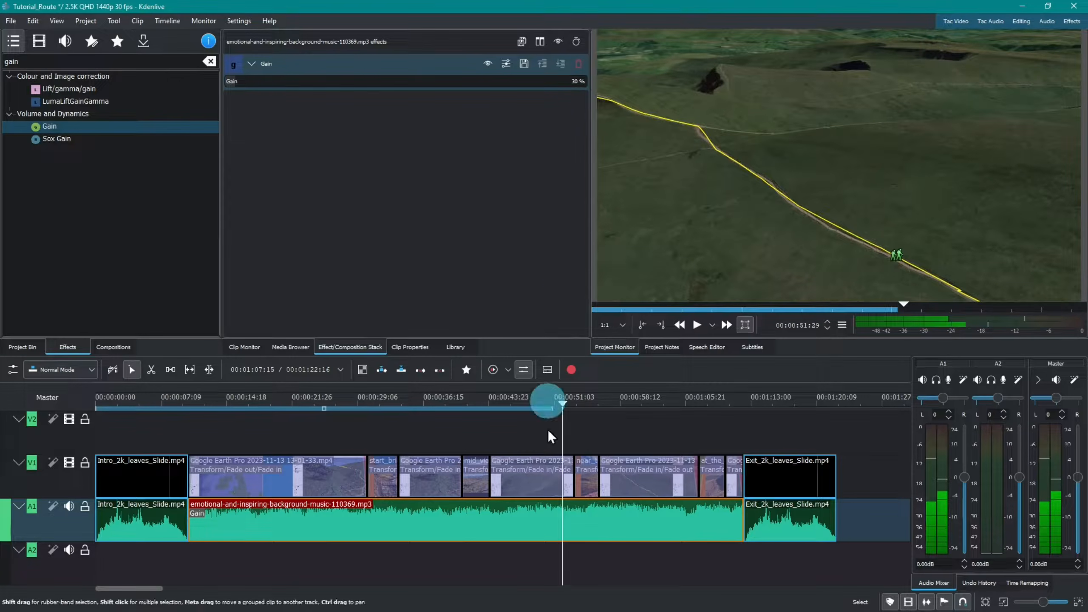
{"action": "left_click_drag", "start_coordinate": [563, 406], "coordinate": [477, 437]}
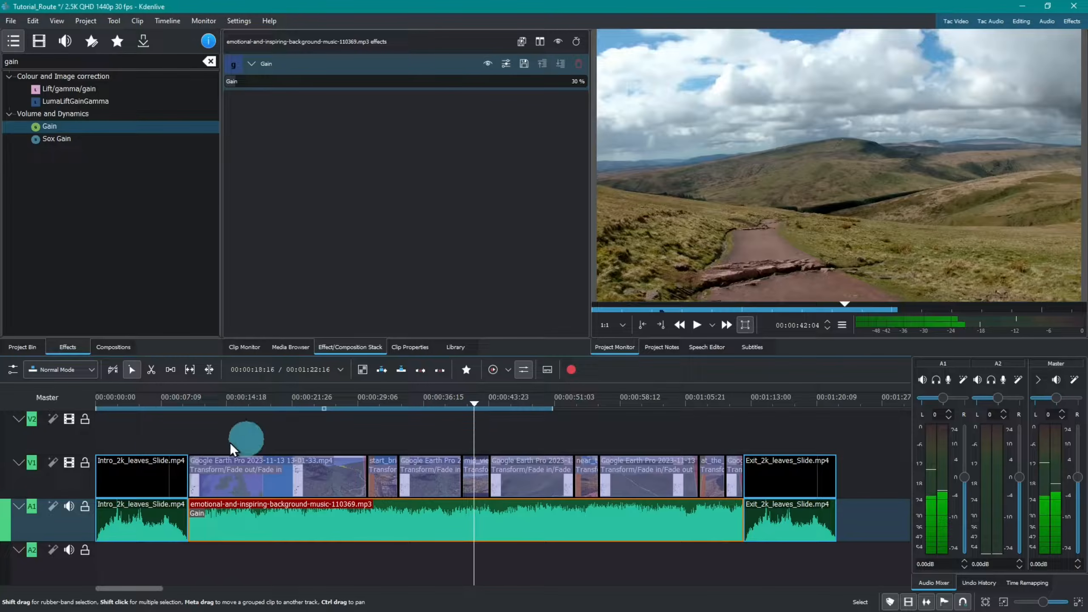
- Mute the empty A2 audio track and hide the empty V2 video track
{"action": "left_click", "coordinate": [67, 551]}
{"action": "left_click", "coordinate": [69, 419]}
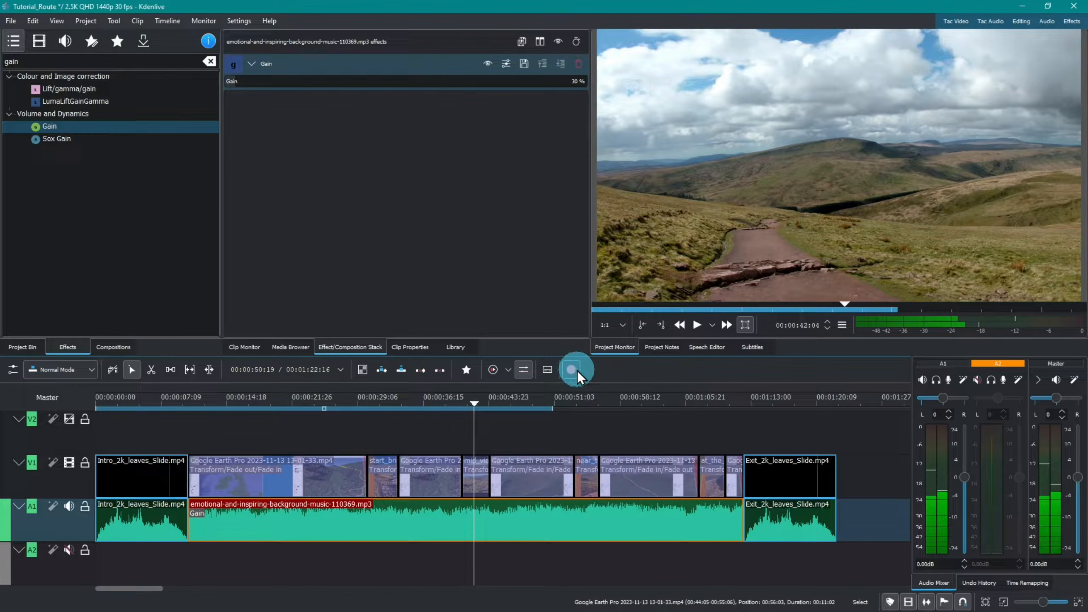
- Open the project render settings and set the output file to route1 in the Tutorial_Route project's Render folder
{"action": "left_click", "coordinate": [96, 23]}
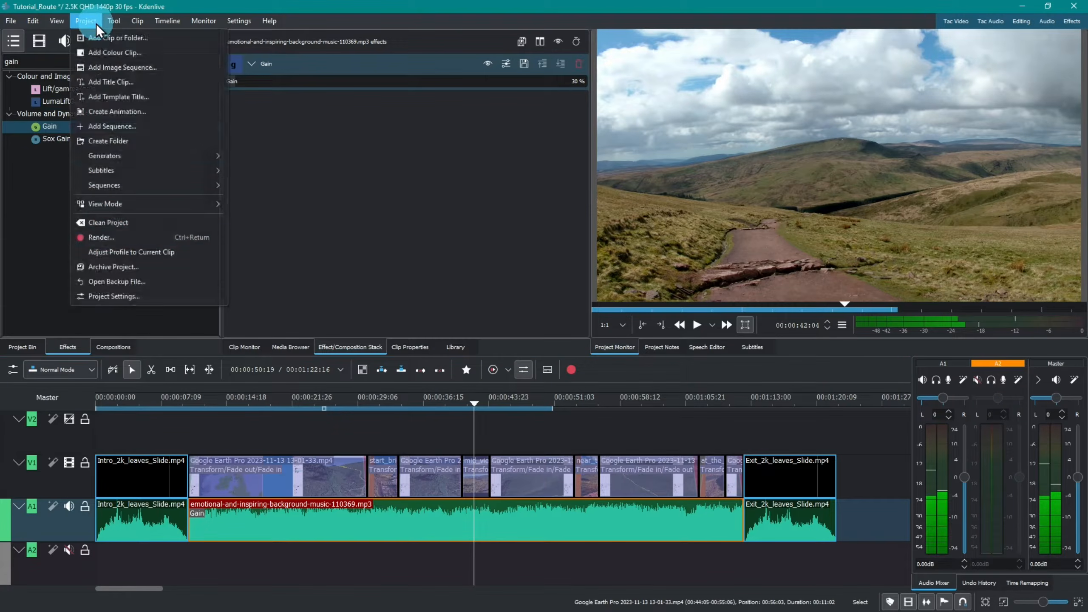
{"action": "left_click", "coordinate": [108, 239]}
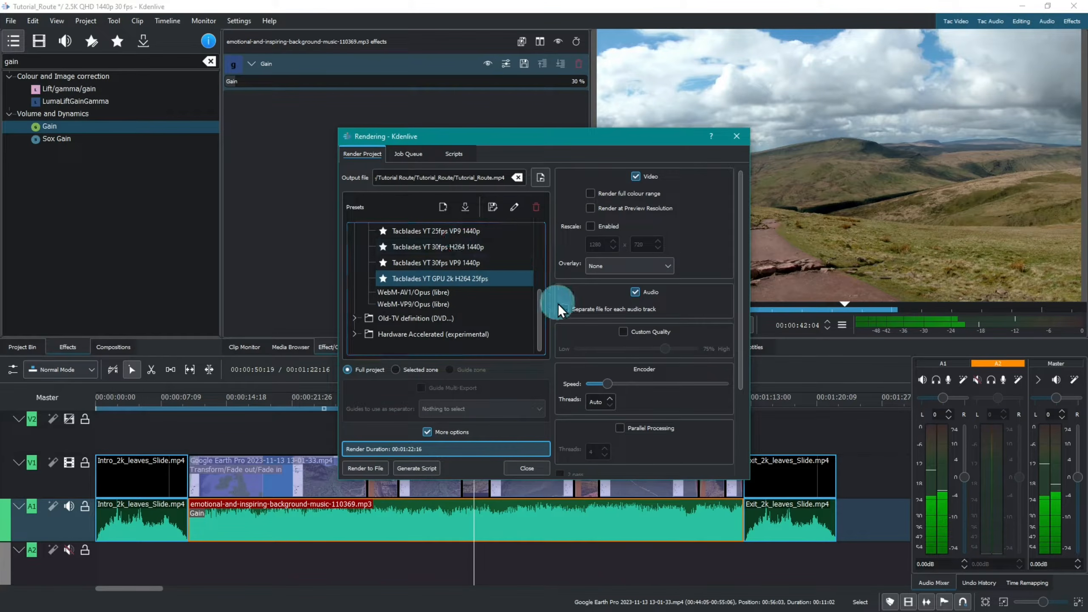
{"action": "left_click", "coordinate": [542, 177]}
{"action": "left_click", "coordinate": [410, 283]}
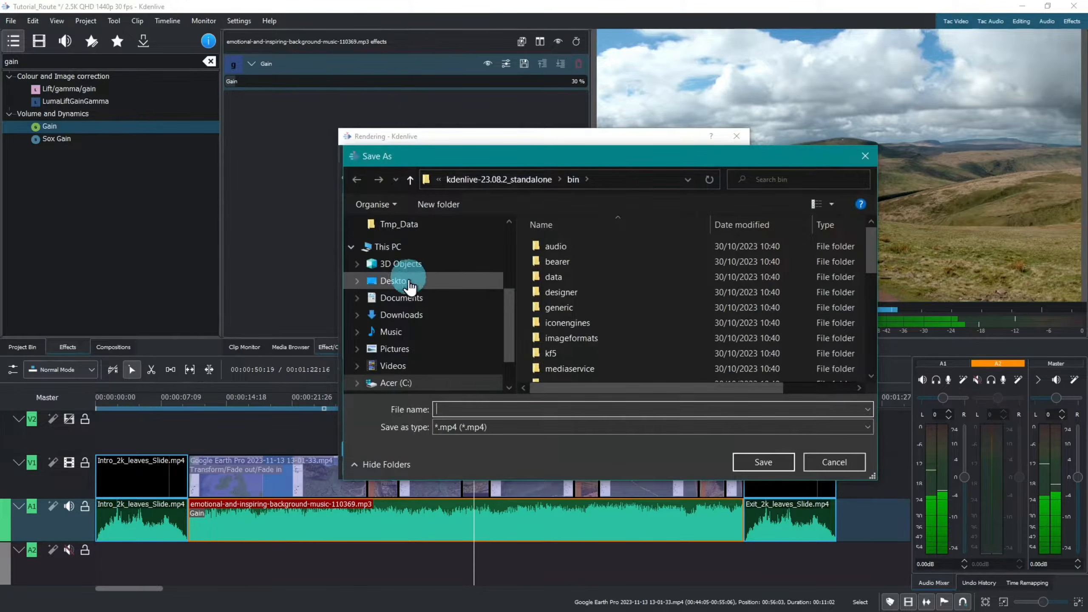
{"action": "left_click", "coordinate": [638, 347]}
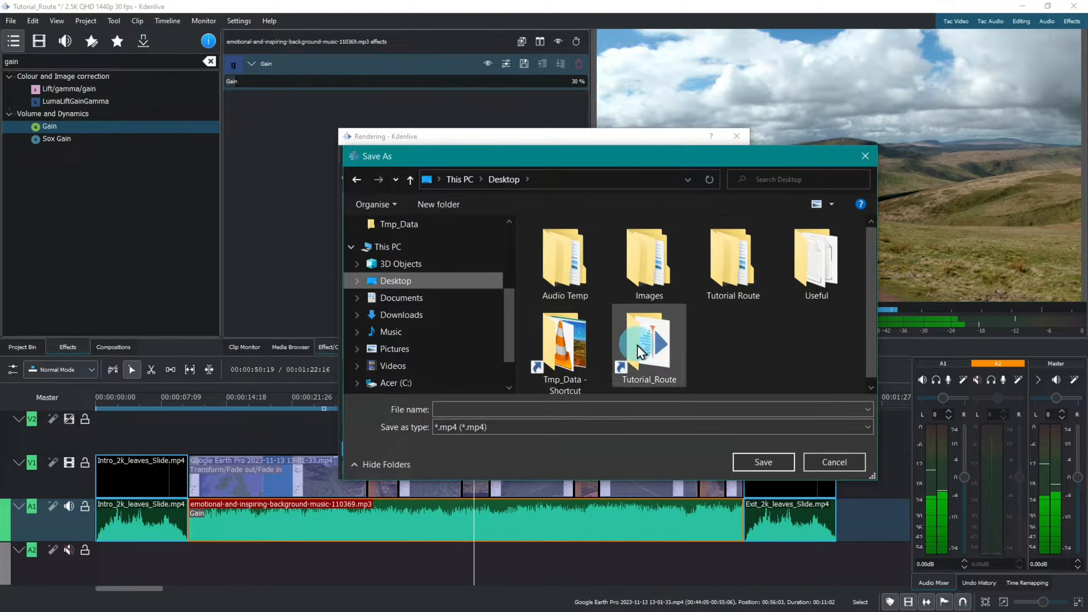
{"action": "left_click", "coordinate": [641, 344]}
{"action": "left_click", "coordinate": [559, 307]}
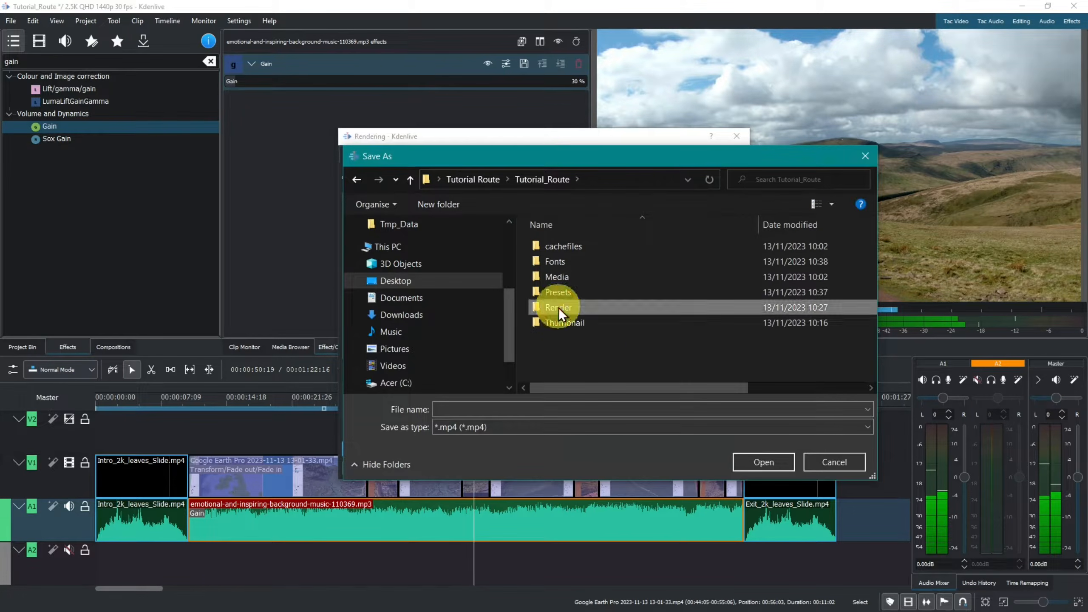
{"action": "left_click", "coordinate": [559, 308]}
{"action": "left_click", "coordinate": [456, 409]}
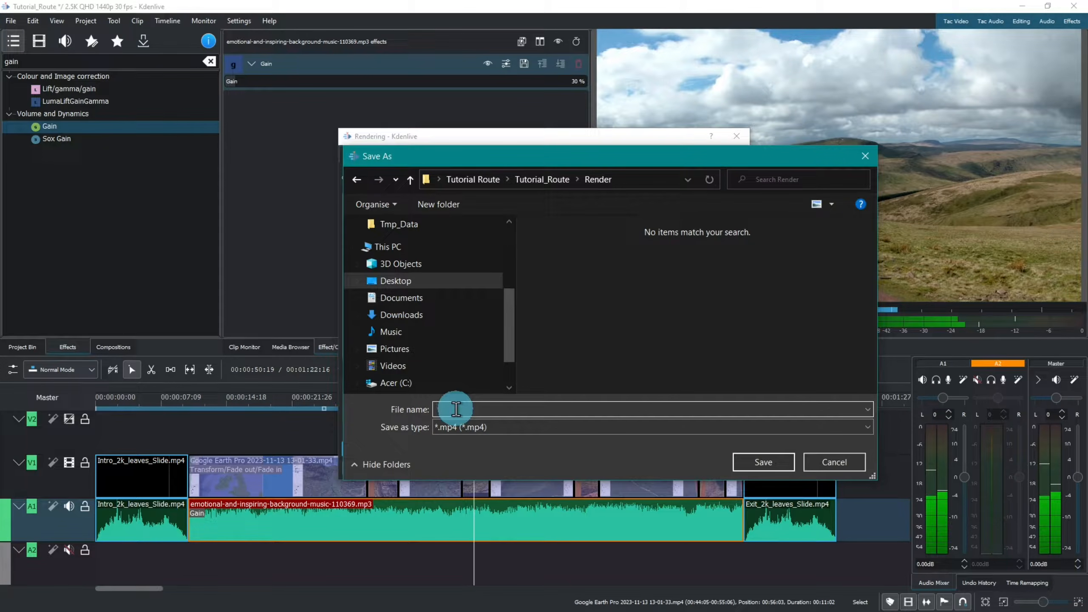
{"action": "type", "text": "route1"}
{"action": "left_click", "coordinate": [747, 463]}
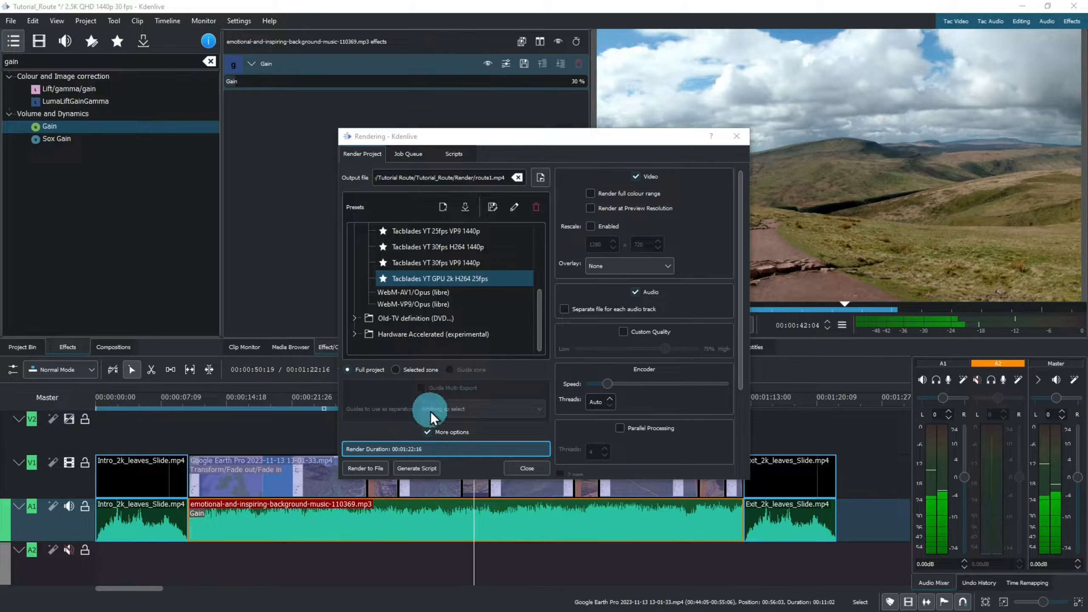
- Render the full project to file with the Tacblades YT GPU 2k H264 25fps preset and close the render window
{"action": "left_click", "coordinate": [429, 432]}
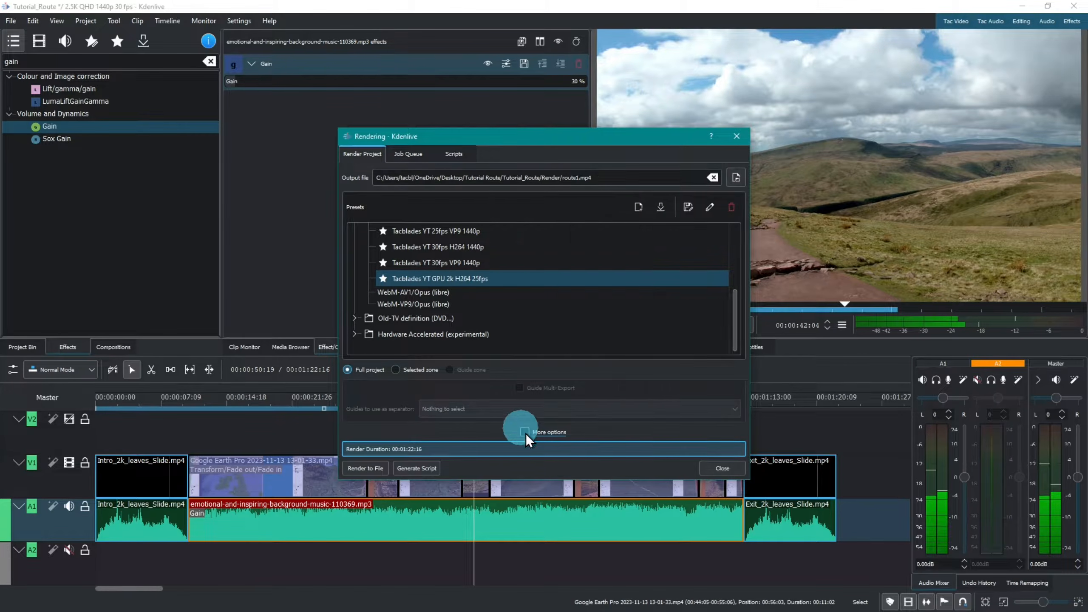
{"action": "left_click", "coordinate": [525, 433]}
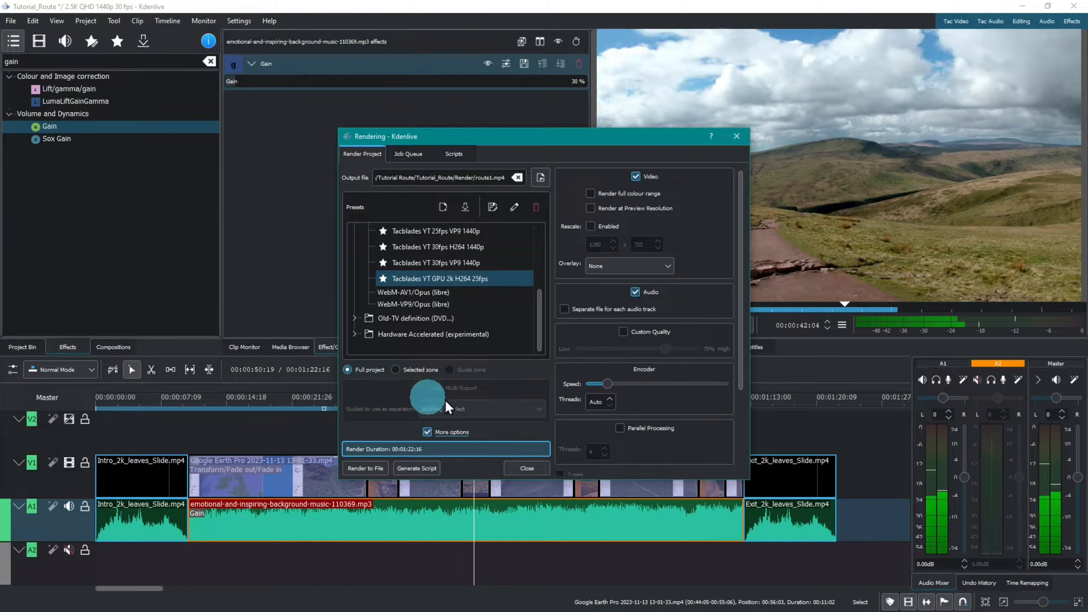
{"action": "left_click", "coordinate": [374, 472]}
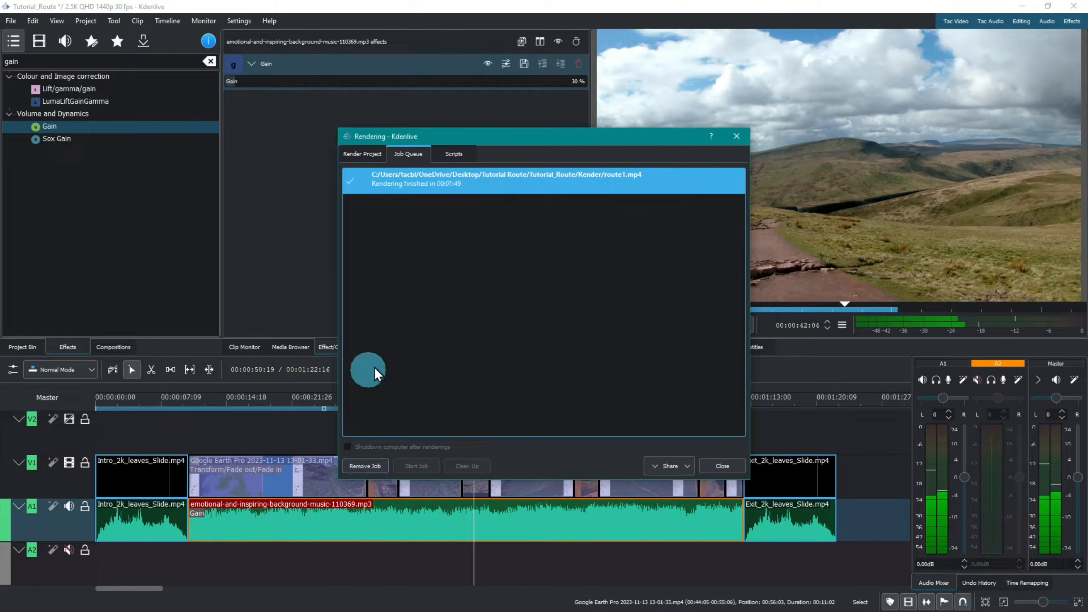
{"action": "left_click", "coordinate": [722, 466]}
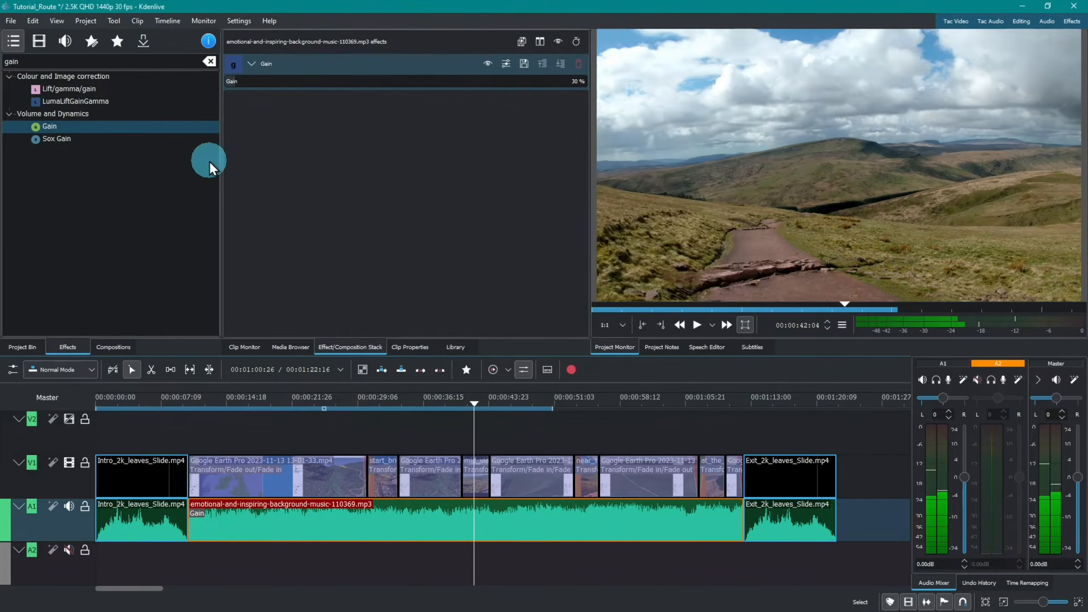
- Exit Kdenlive, saving the project changes, and pause the rendered route1.mp4 in VLC media player
{"action": "left_click", "coordinate": [1082, 7]}
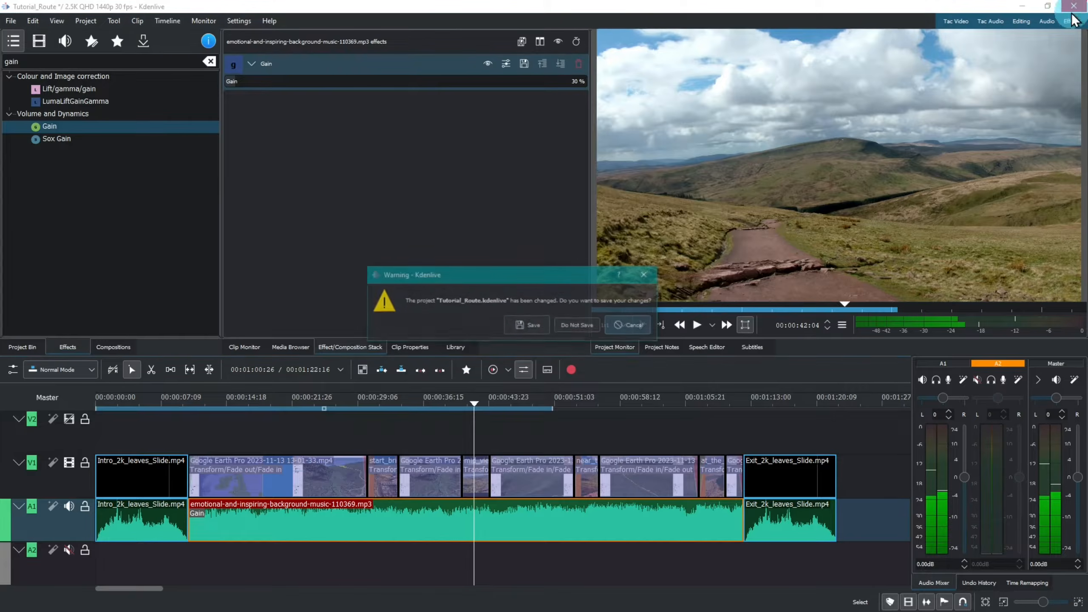
{"action": "left_click", "coordinate": [535, 326]}
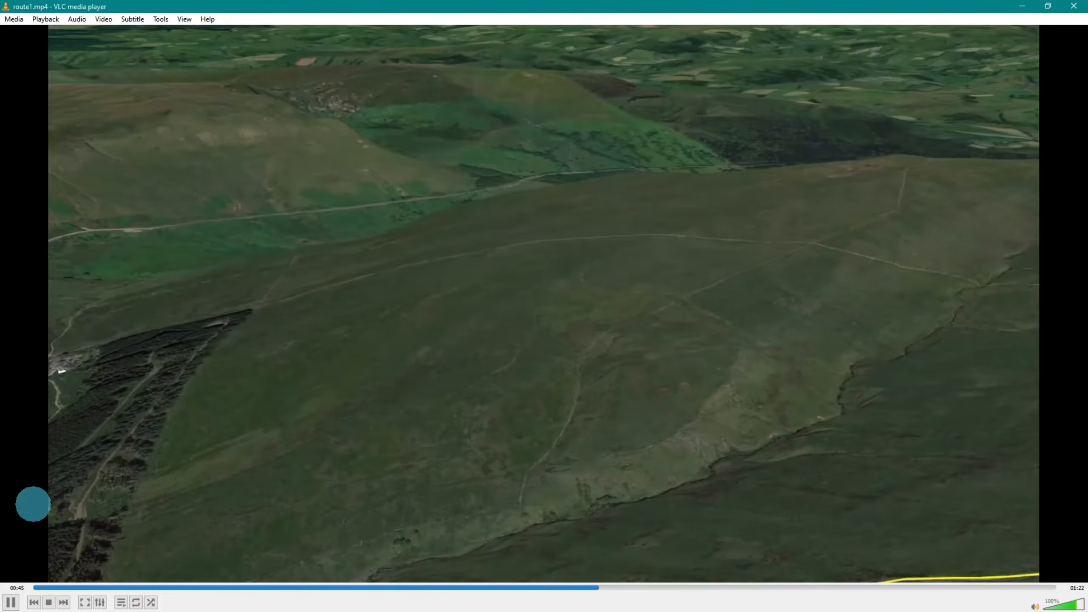
{"action": "left_click", "coordinate": [10, 602]}
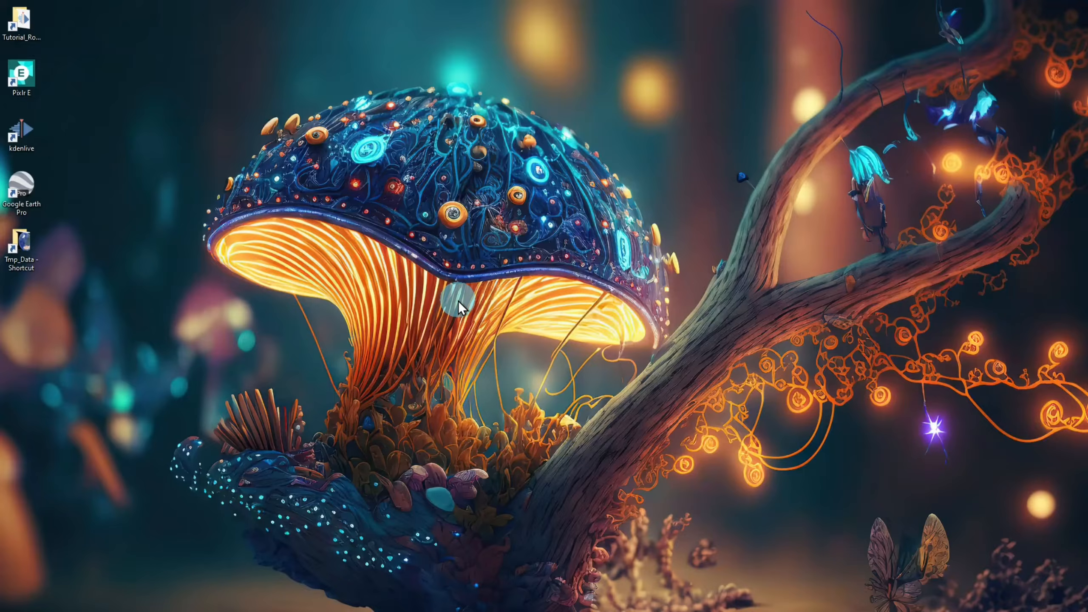